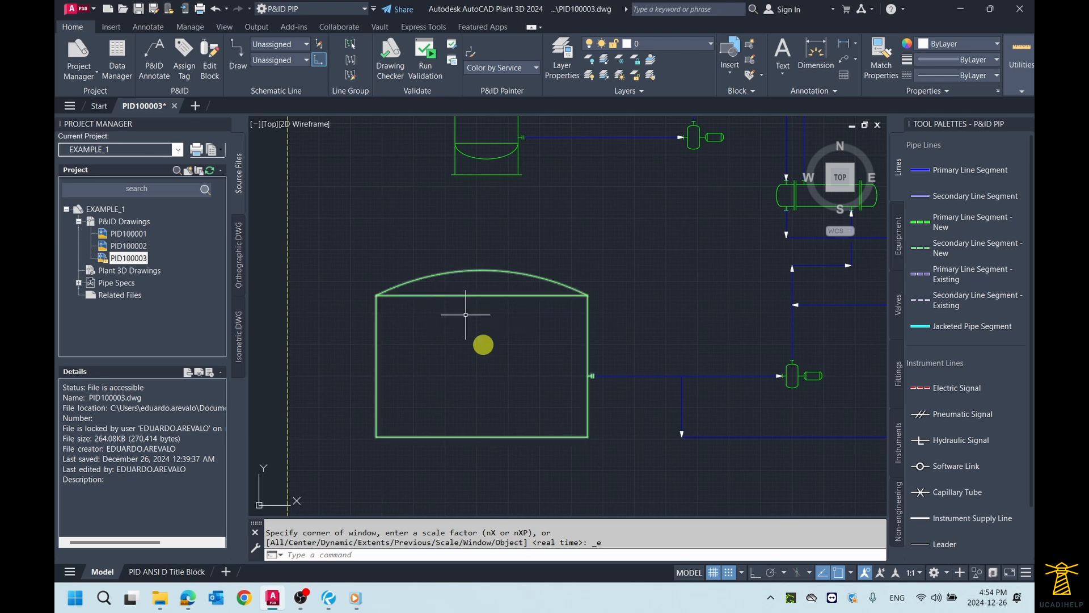
Step: Annotate the large dome-roof storage tank with an Equipment Tag placed at the middle of its body
scroll(481, 336, "up", 2)
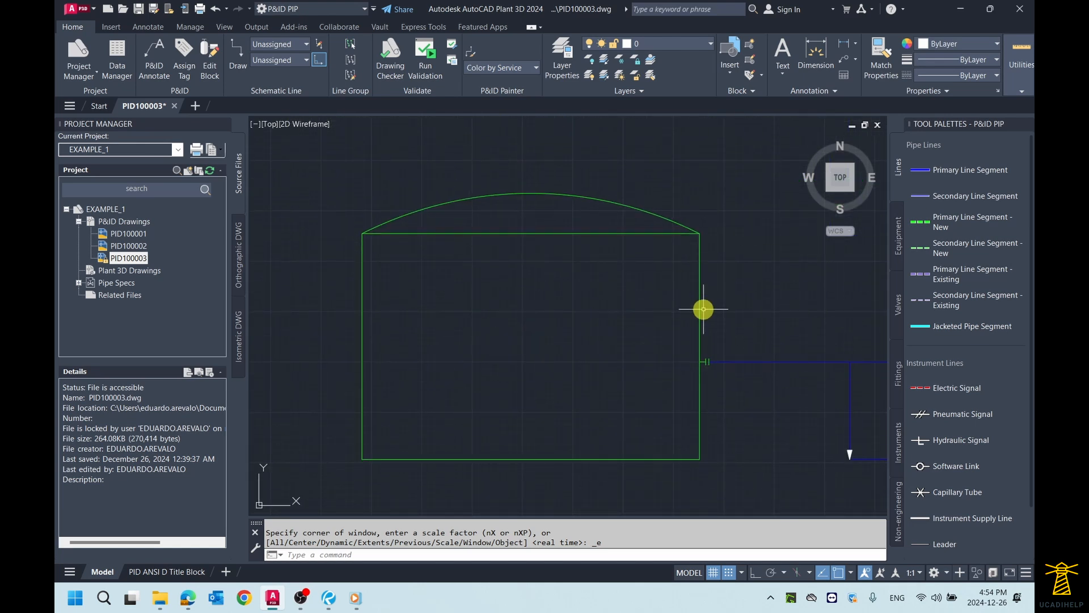
left_click(700, 290)
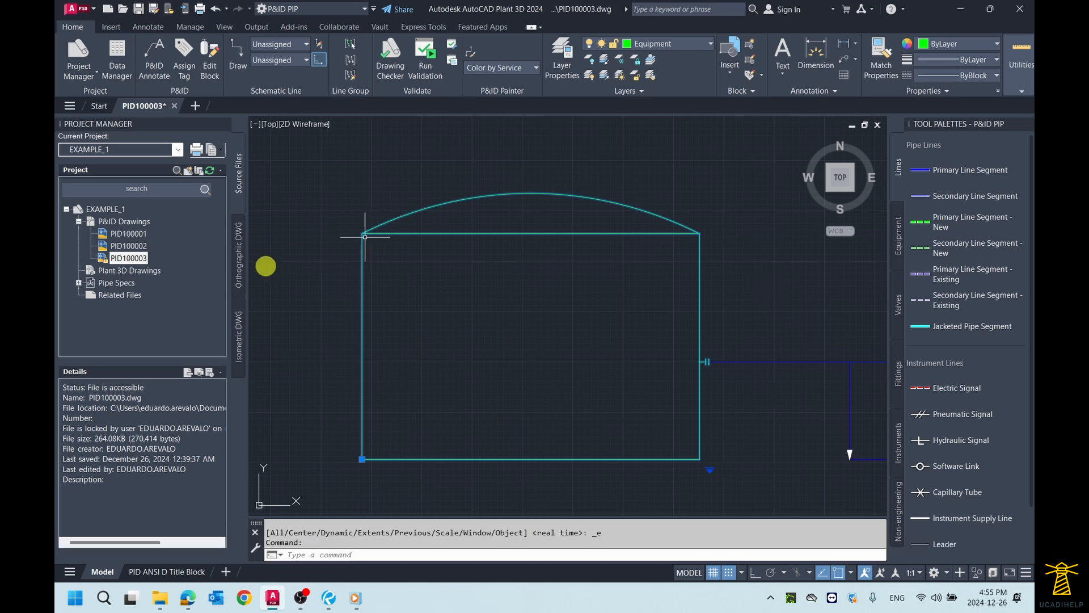
right_click(700, 267)
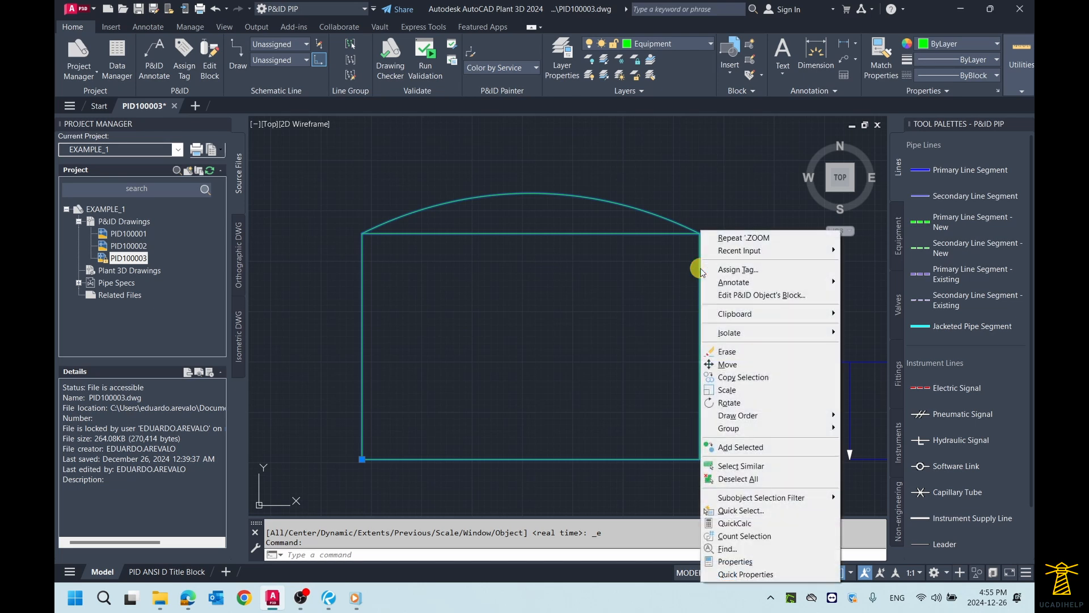
mouse_move(755, 288)
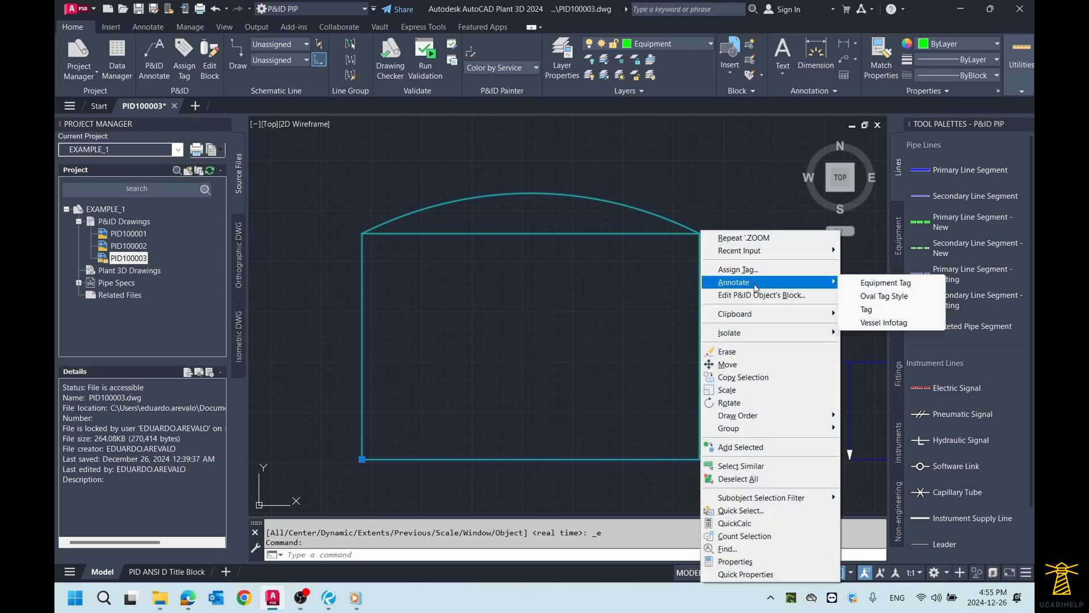
left_click(882, 283)
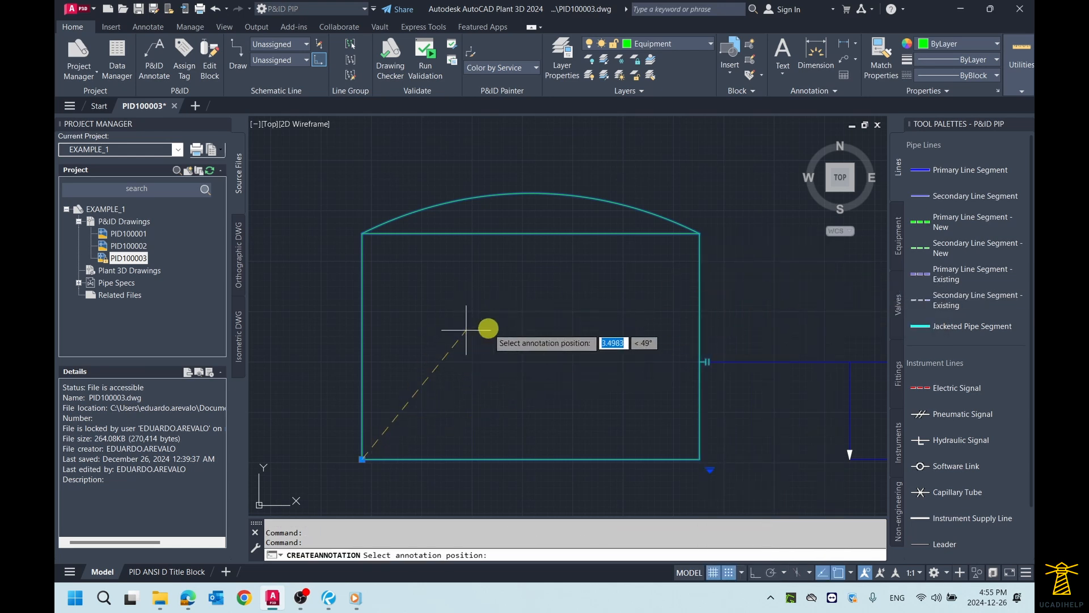
left_click(517, 328)
scroll(526, 355, "up", 2)
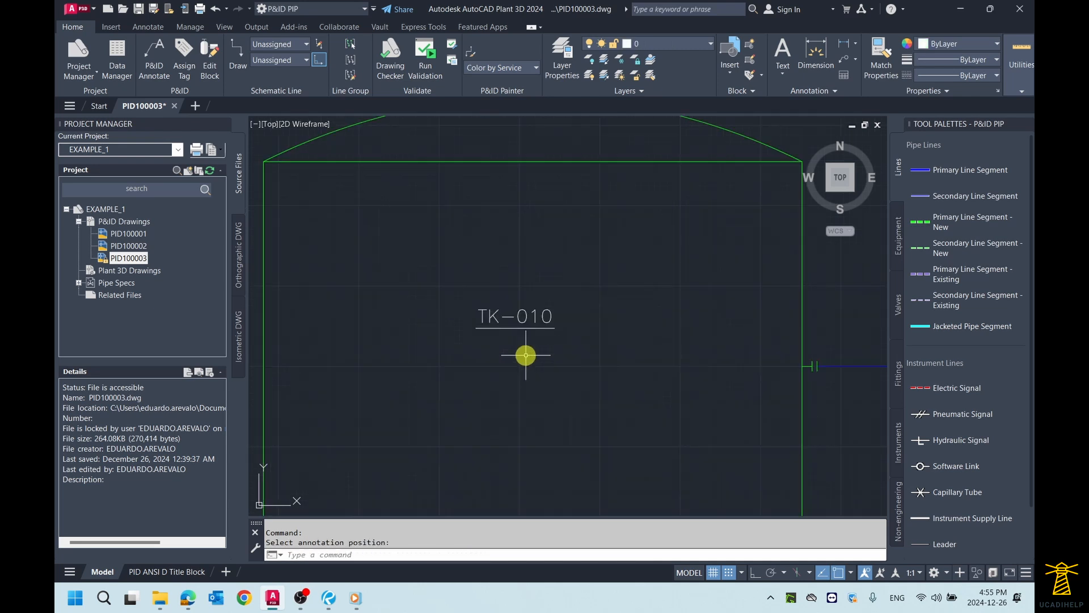
Step: Annotate the tall vertical vessel above the storage tank with an Equipment Tag placed inside its shell
scroll(526, 355, "down", 3)
middle_click_drag(673, 268, 613, 305)
scroll(658, 284, "down", 2)
middle_click_drag(615, 244, 580, 274)
scroll(535, 198, "up", 2)
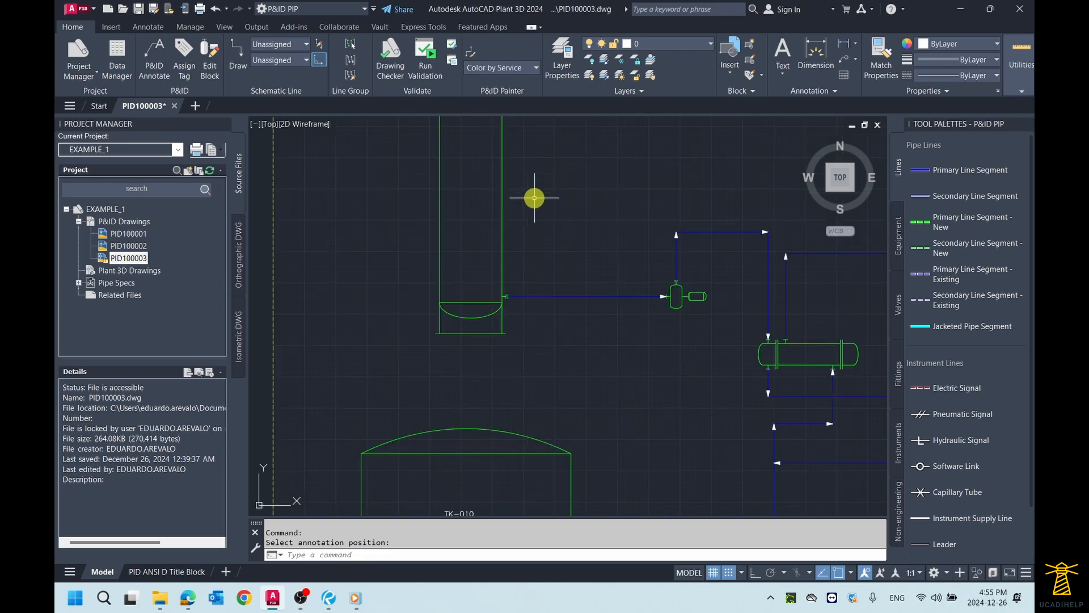
scroll(553, 206, "down", 2)
middle_click_drag(556, 206, 536, 222)
scroll(503, 217, "up", 2)
scroll(437, 218, "up", 2)
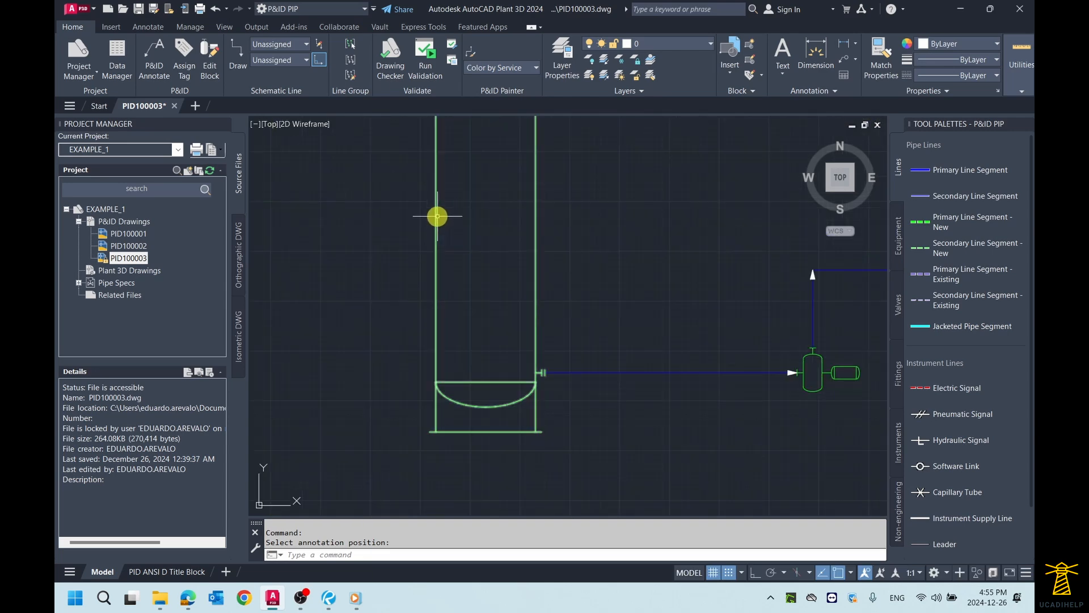
left_click(436, 216)
right_click(437, 217)
mouse_move(487, 270)
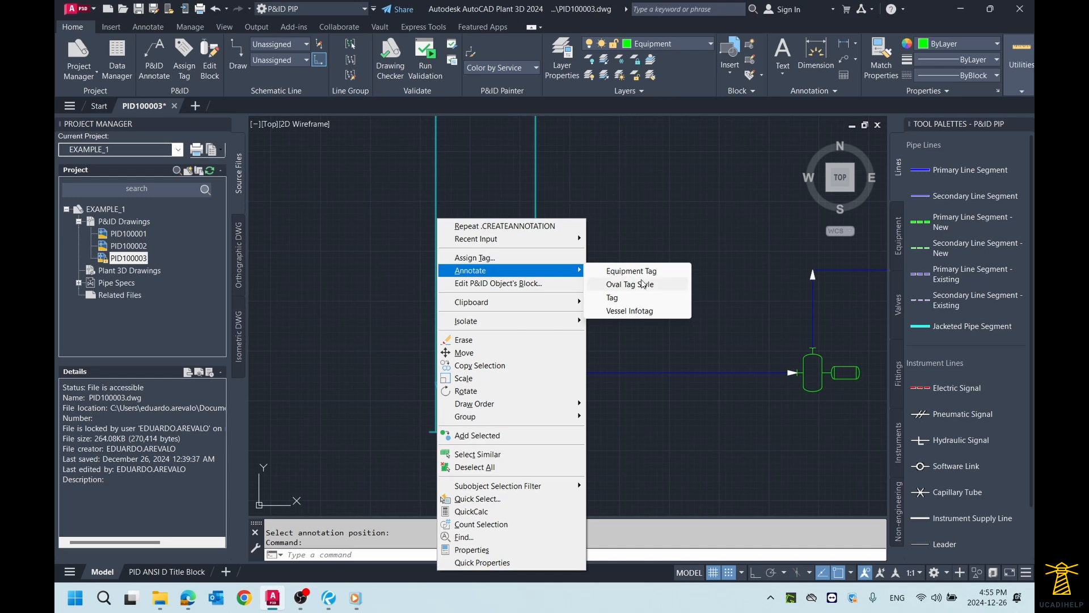
left_click(627, 272)
left_click(491, 241)
Step: Annotate the horizontal heat exchanger with an Equipment Tag placed inside its shell
scroll(518, 236, "down", 3)
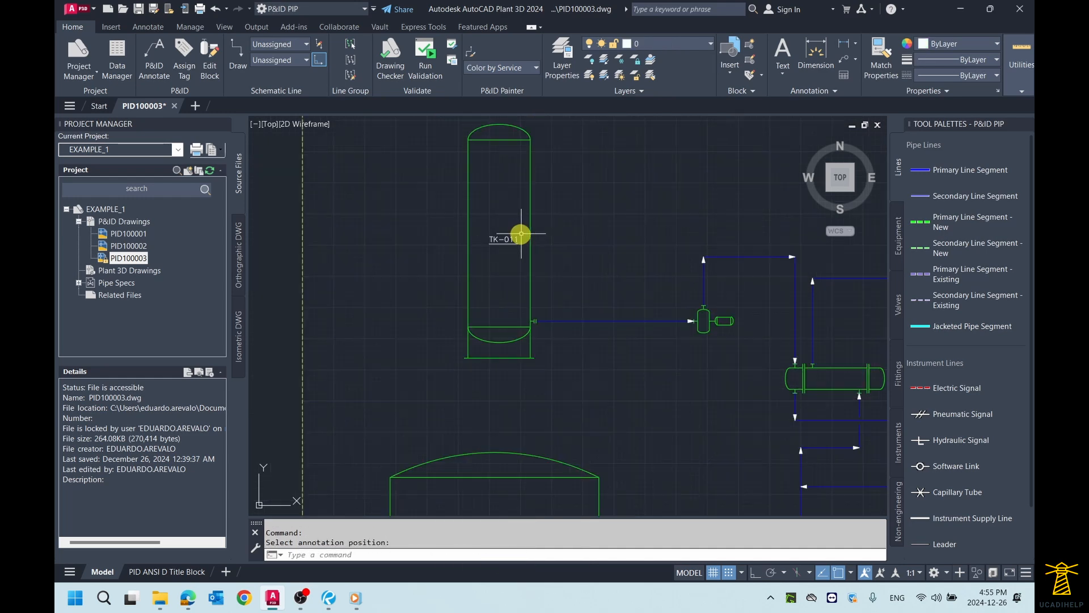
middle_click_drag(686, 261, 557, 251)
scroll(609, 300, "up", 3)
middle_click_drag(515, 291, 639, 293)
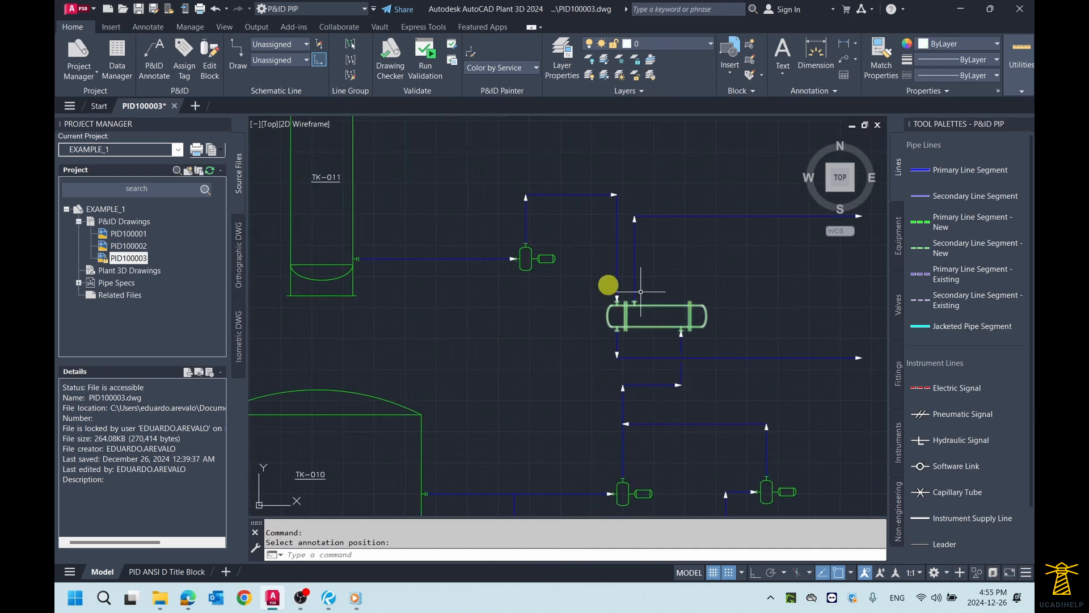
scroll(653, 304, "up", 2)
scroll(664, 301, "up", 2)
left_click(669, 300)
right_click(668, 301)
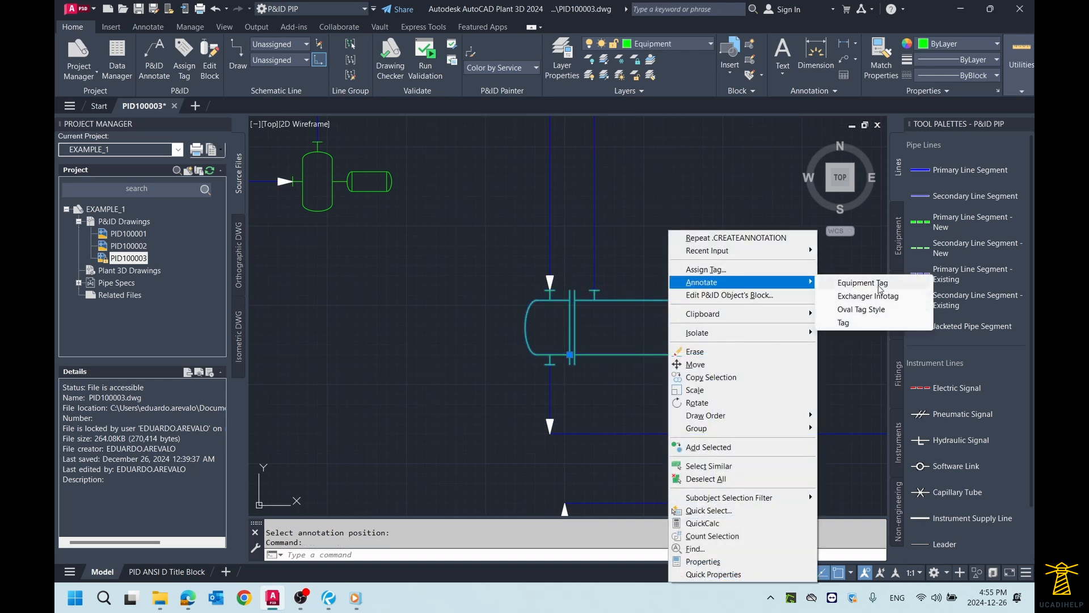
left_click(862, 283)
Step: Annotate the pump fed by the tall vertical vessel with an Equipment Tag placed just below it
scroll(664, 323, "down", 4)
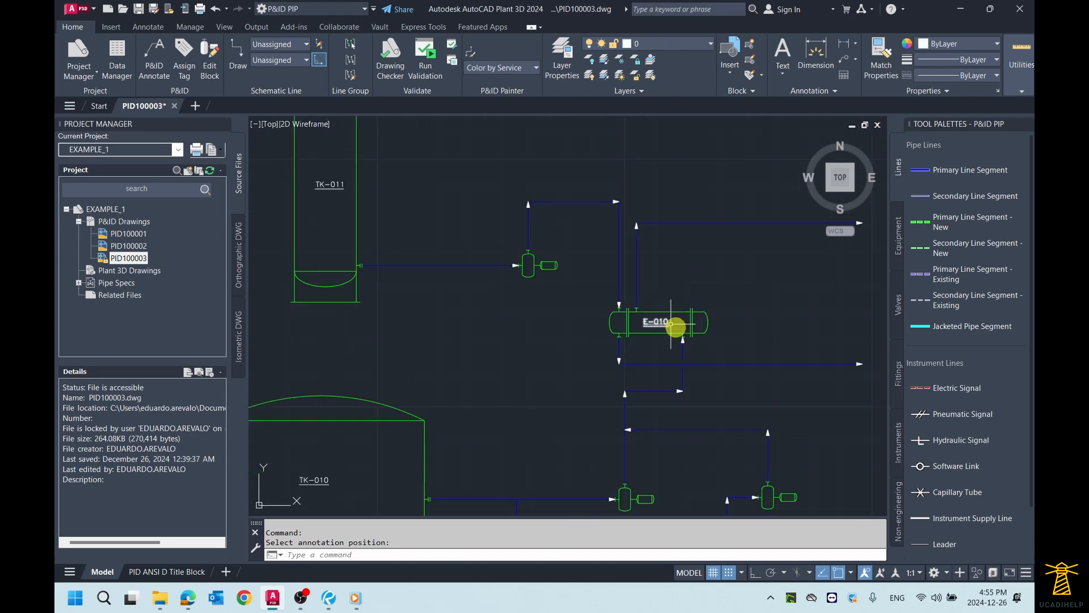
scroll(528, 247, "up", 5)
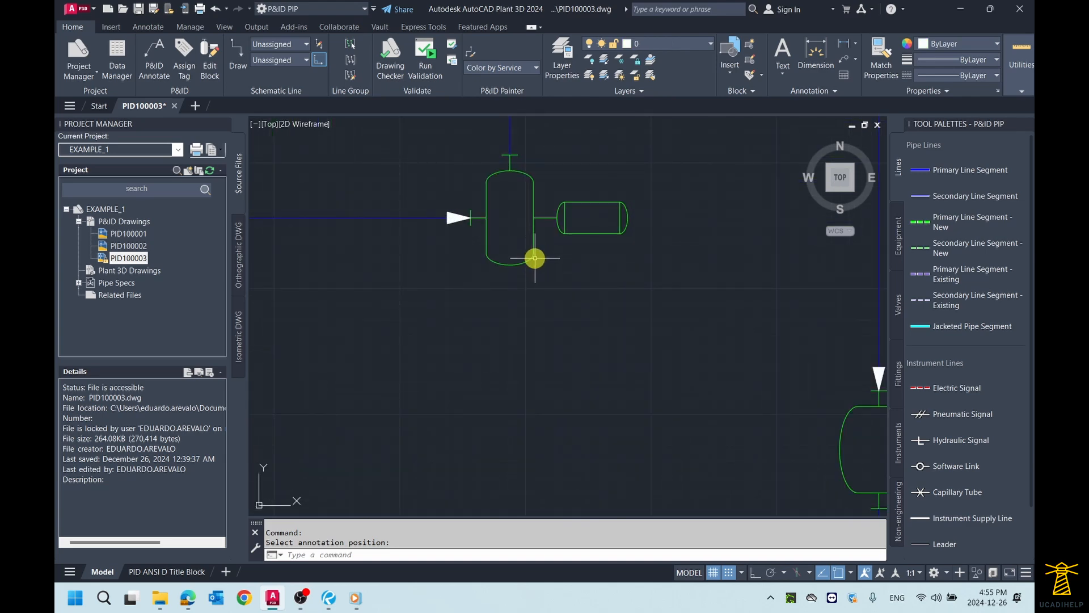
left_click(533, 256)
left_click(530, 253)
right_click(531, 230)
mouse_move(589, 282)
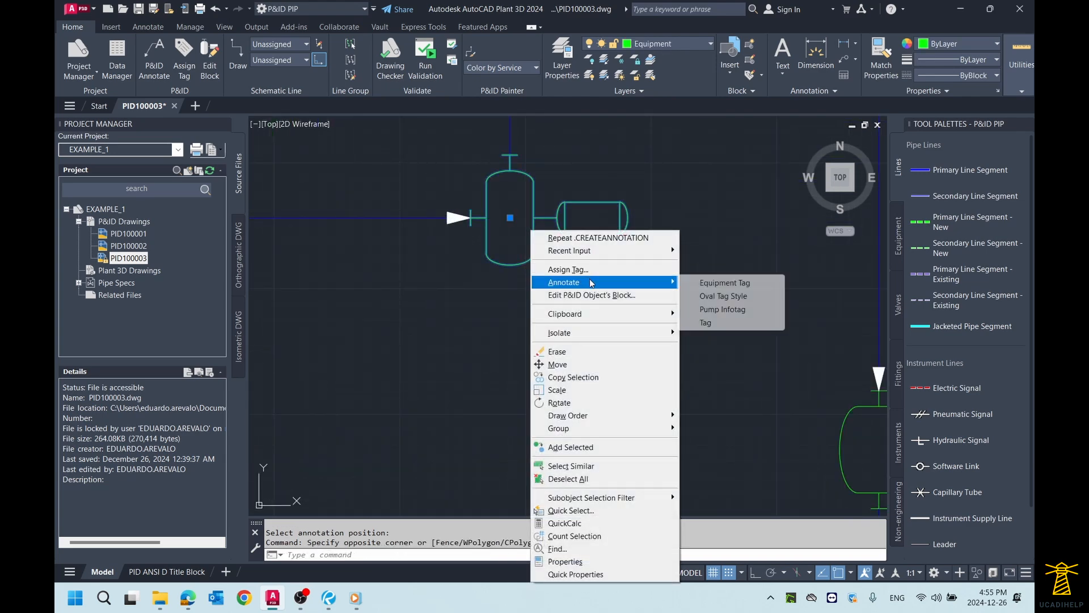
left_click(709, 283)
Step: Annotate the nearer of the two pumps fed by storage tank TK-010 with an Equipment Tag placed below it
scroll(567, 294, "down", 4)
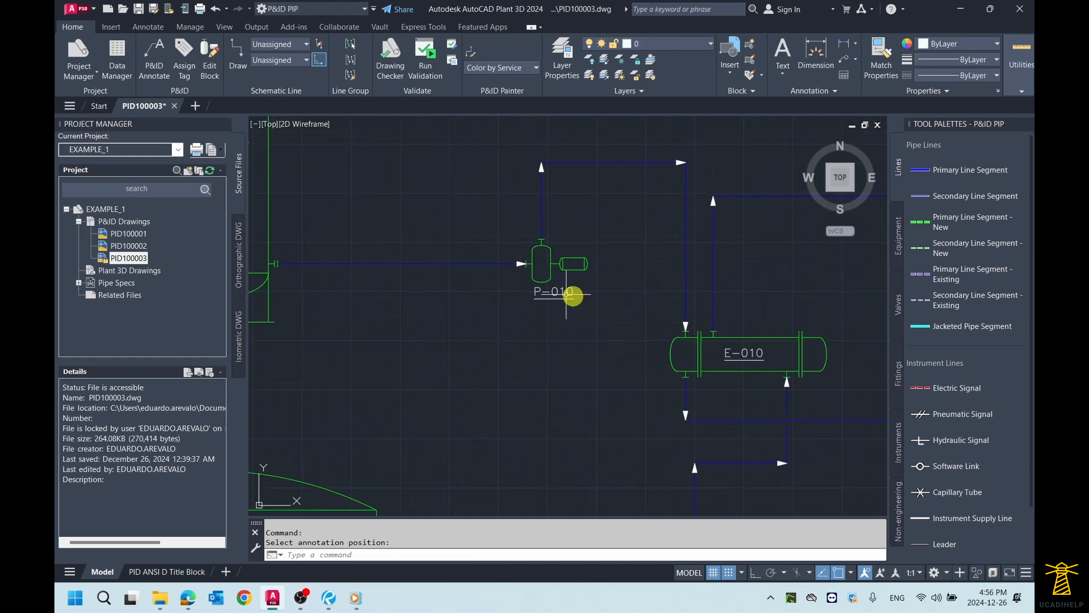
scroll(641, 324, "down", 2)
middle_click_drag(732, 488, 590, 241)
scroll(624, 280, "up", 2)
scroll(467, 243, "up", 4)
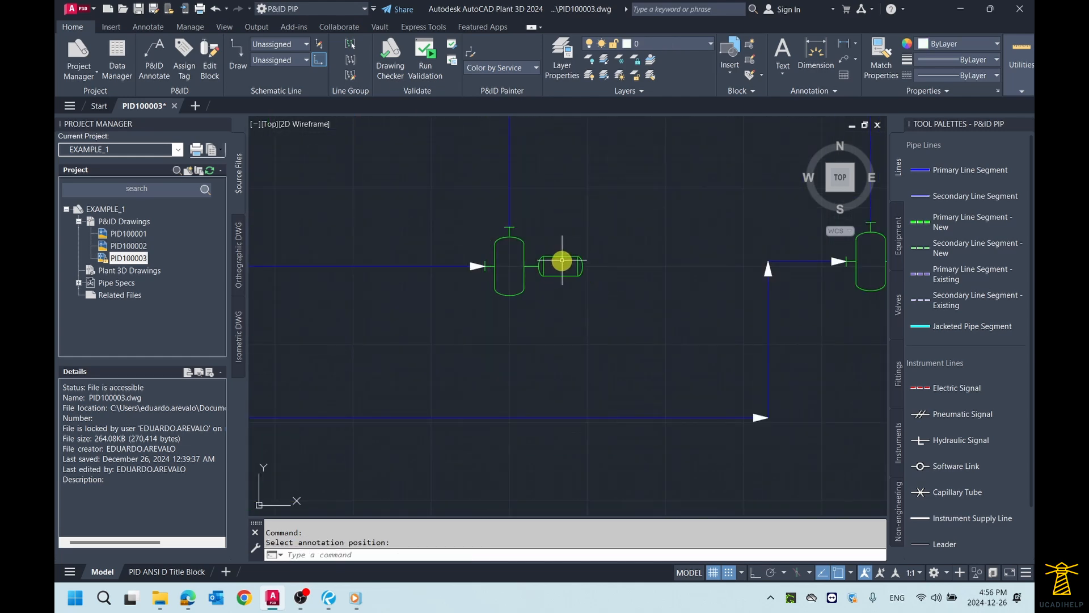
left_click(562, 259)
left_click(557, 255)
right_click(556, 256)
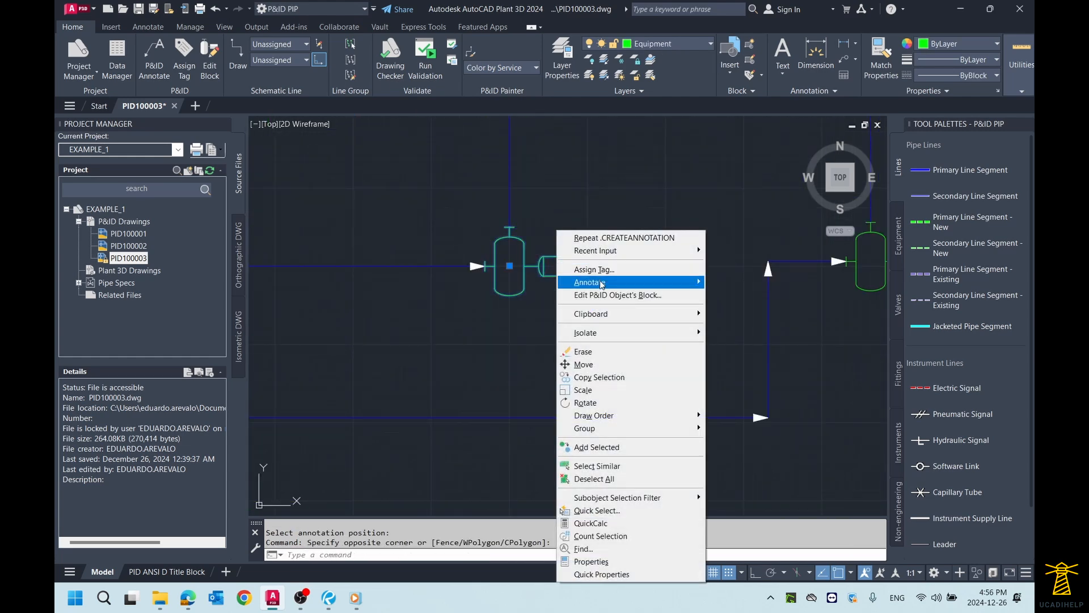
mouse_move(602, 285)
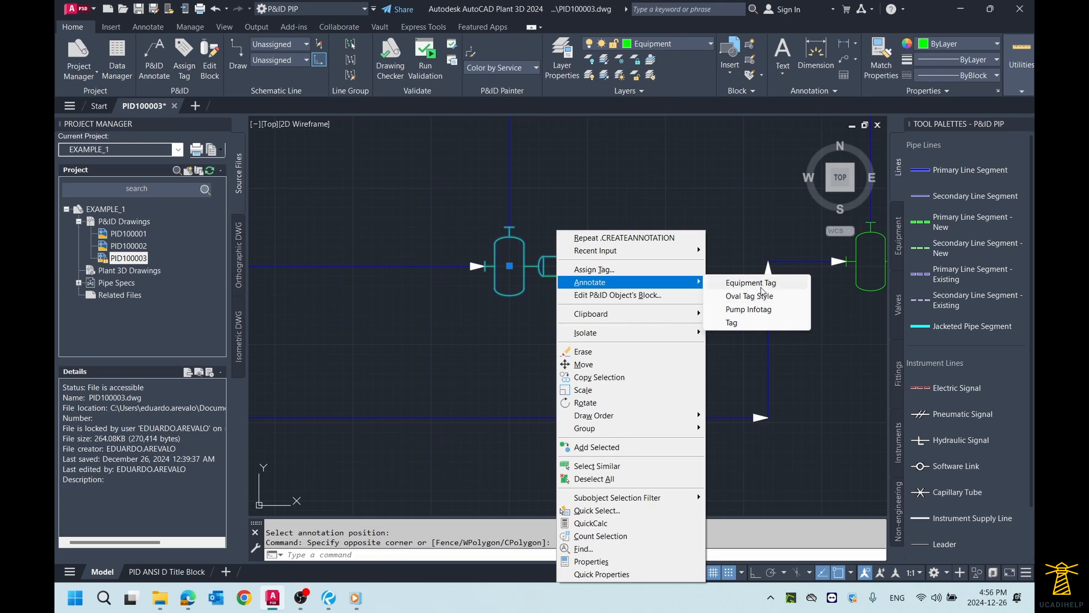
left_click(755, 302)
left_click(530, 322)
Step: Annotate the farther pump on the branch line from storage tank TK-010 with an Equipment Tag placed below it
scroll(531, 318, "down", 2)
scroll(652, 320, "up", 2)
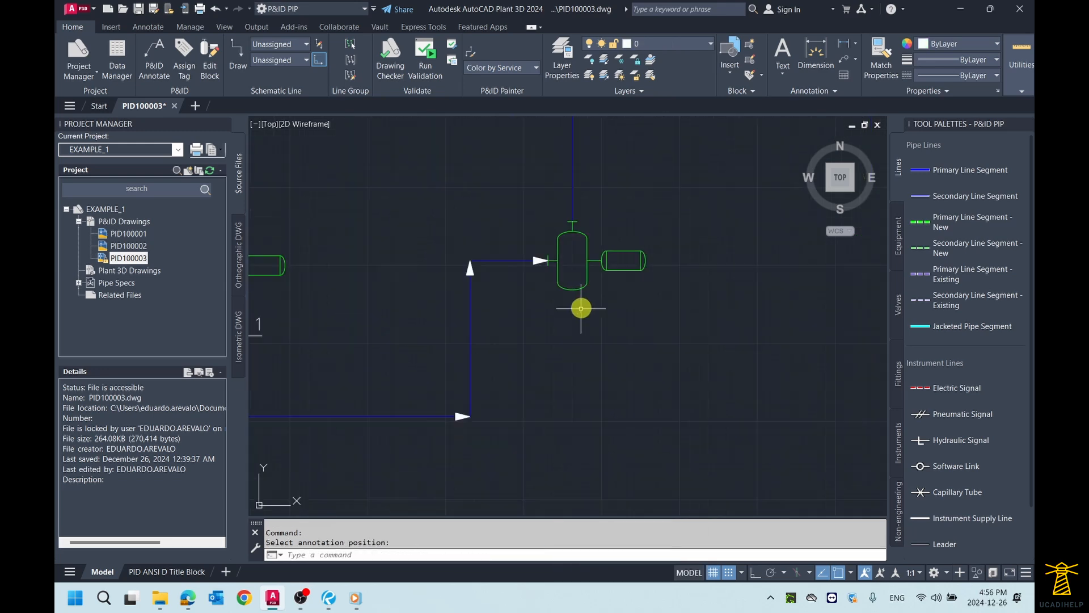
left_click(585, 288)
right_click(585, 288)
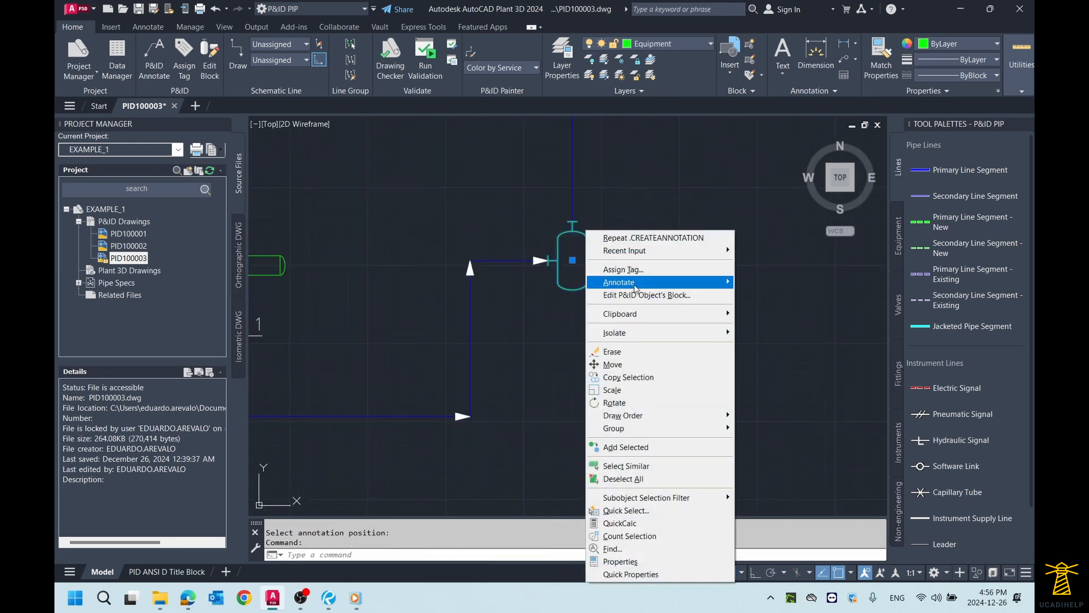
mouse_move(638, 283)
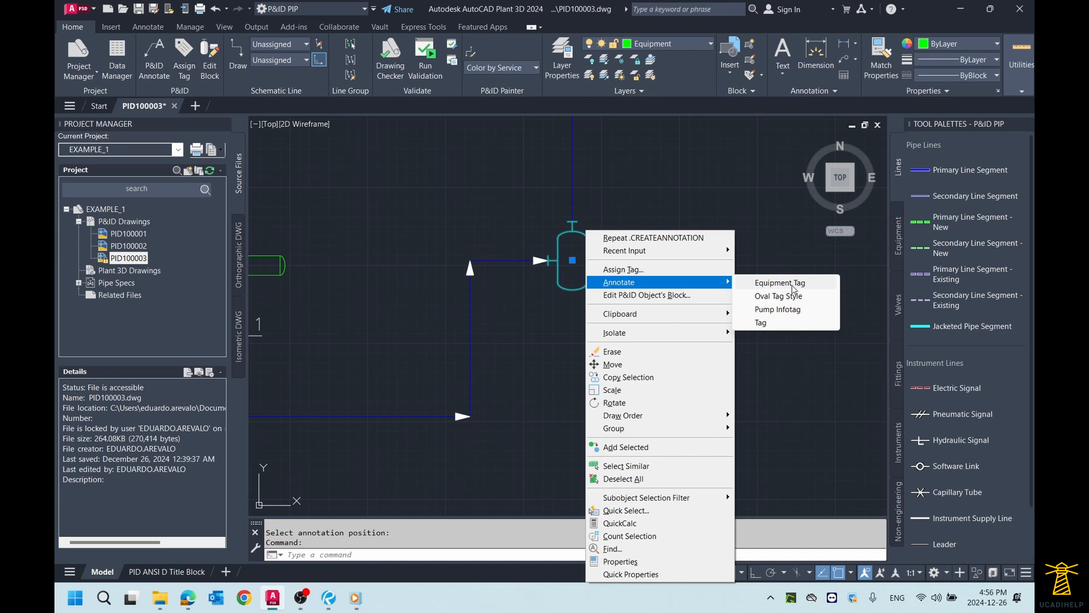
left_click(793, 287)
Step: Review the whole tagged diagram, then examine the primary line segments around pumps P-011 and P-012
scroll(596, 316, "down", 3)
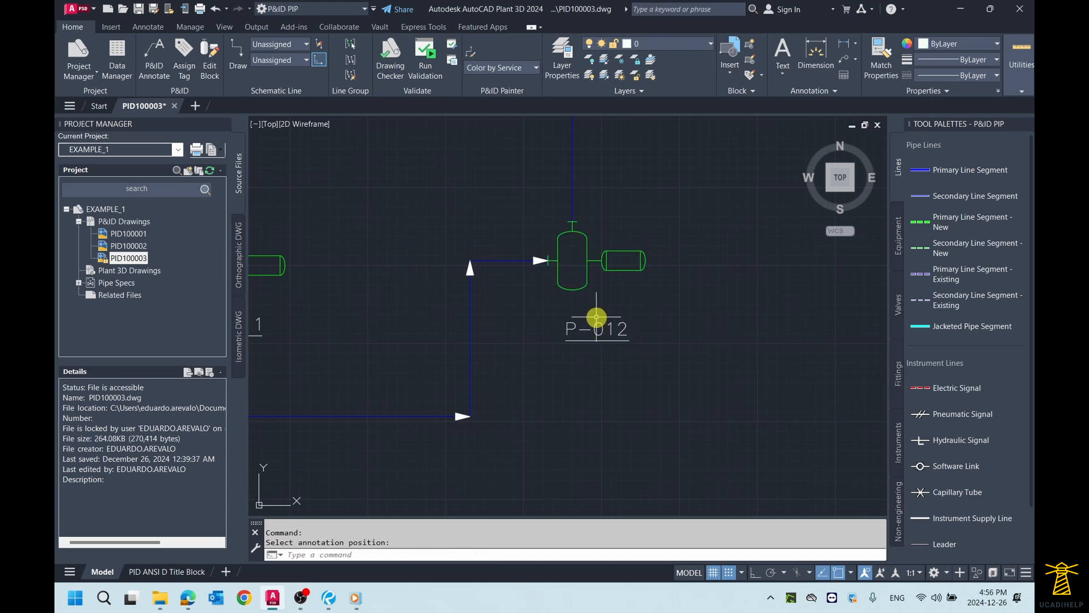
scroll(528, 295, "down", 2)
mouse_move(508, 289)
middle_mouse_down()
mouse_move(668, 336)
mouse_move(625, 319)
middle_mouse_up()
middle_click(697, 287)
middle_click(696, 288)
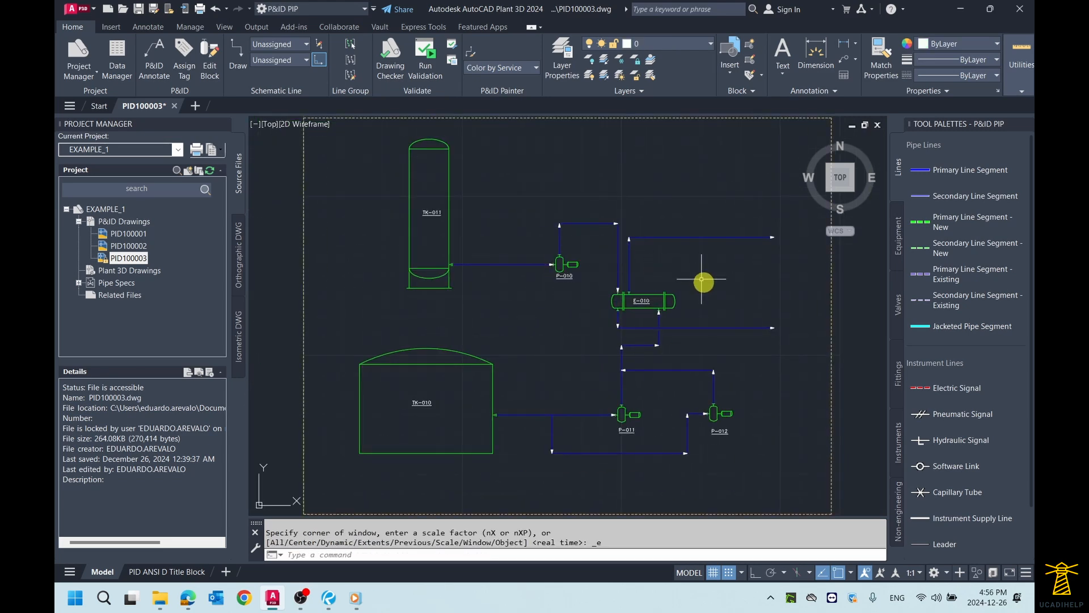
scroll(764, 382, "up", 2)
mouse_move(763, 381)
middle_mouse_down()
mouse_move(710, 300)
mouse_move(715, 278)
mouse_move(725, 303)
mouse_move(715, 275)
middle_mouse_up()
scroll(707, 309, "up", 2)
scroll(717, 284, "down", 2)
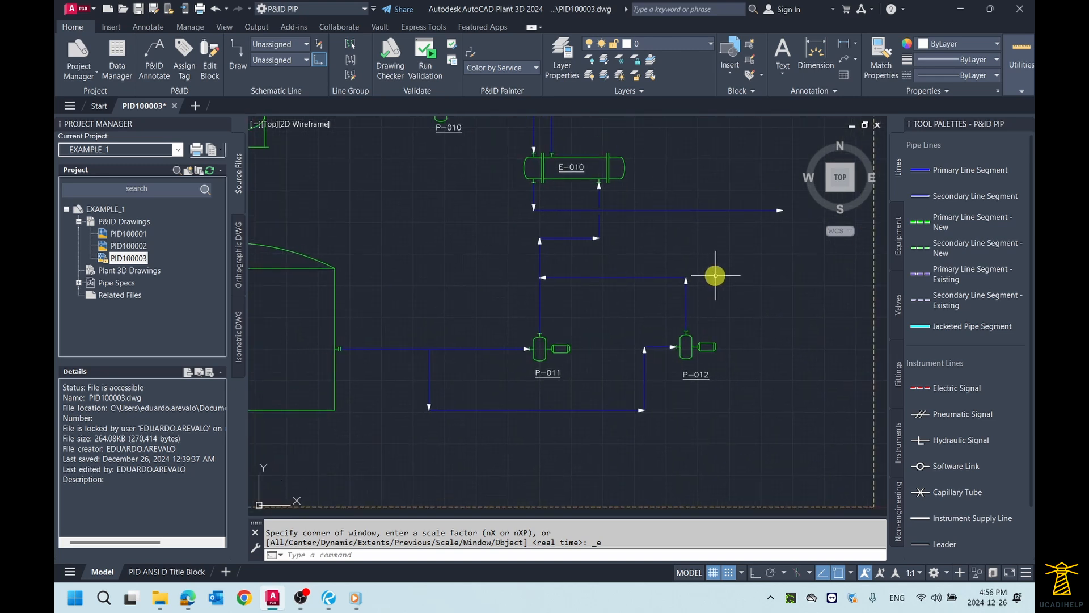
middle_click_drag(652, 258, 709, 260)
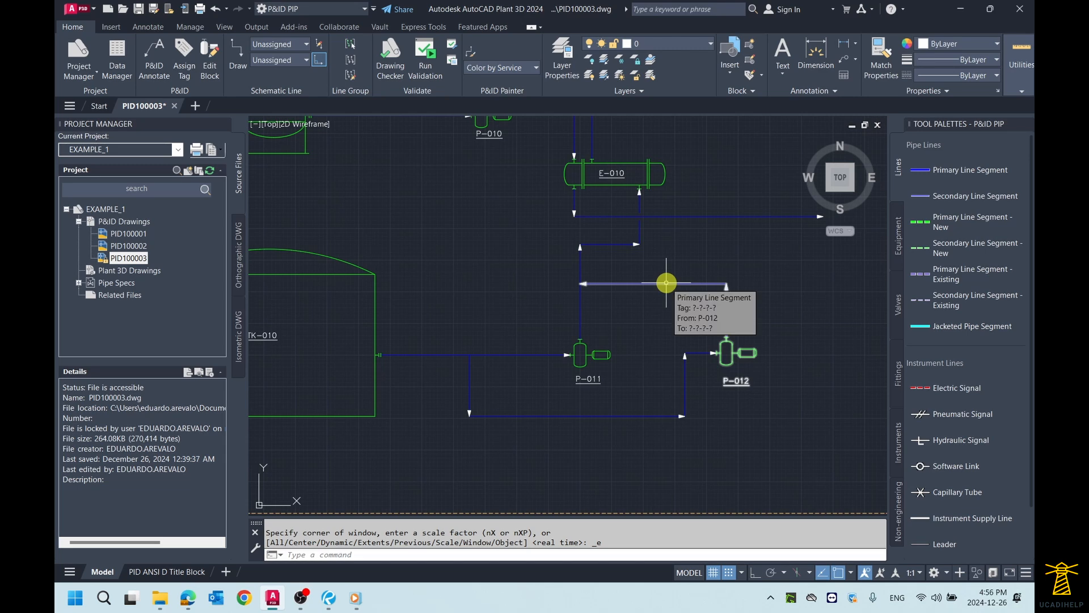
scroll(665, 280, "up", 2)
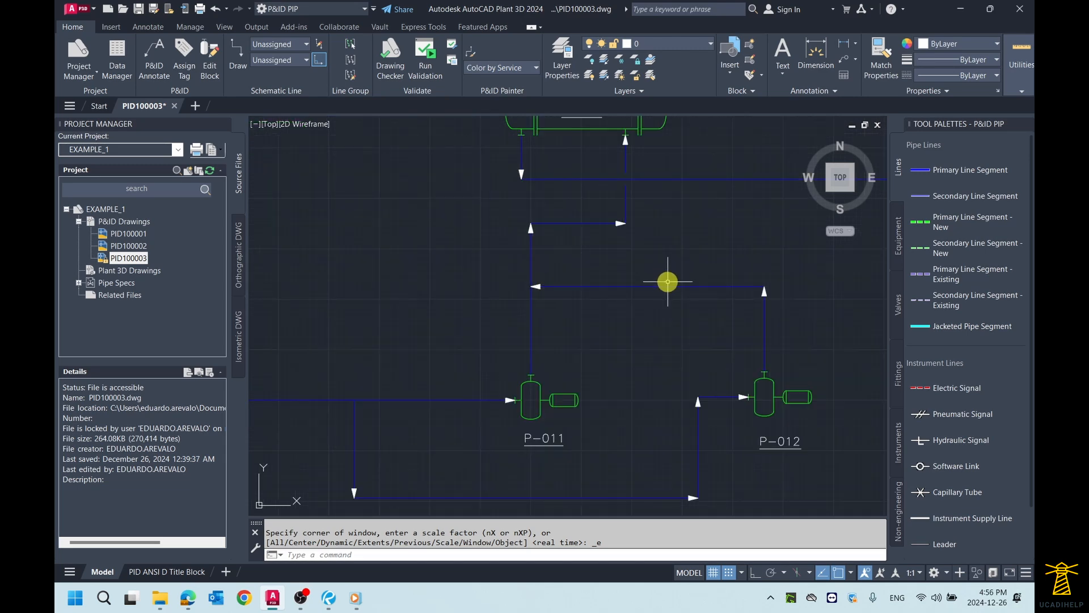
scroll(675, 281, "down", 2)
middle_click_drag(680, 281, 646, 279)
scroll(655, 278, "up", 1)
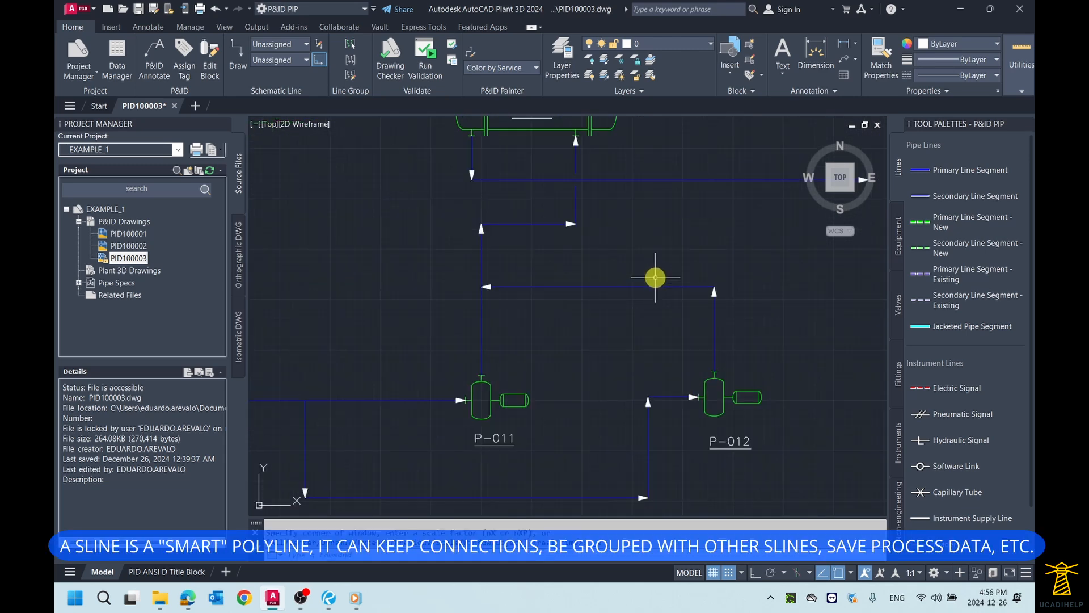
scroll(666, 277, "down", 1)
middle_click_drag(743, 319, 727, 316)
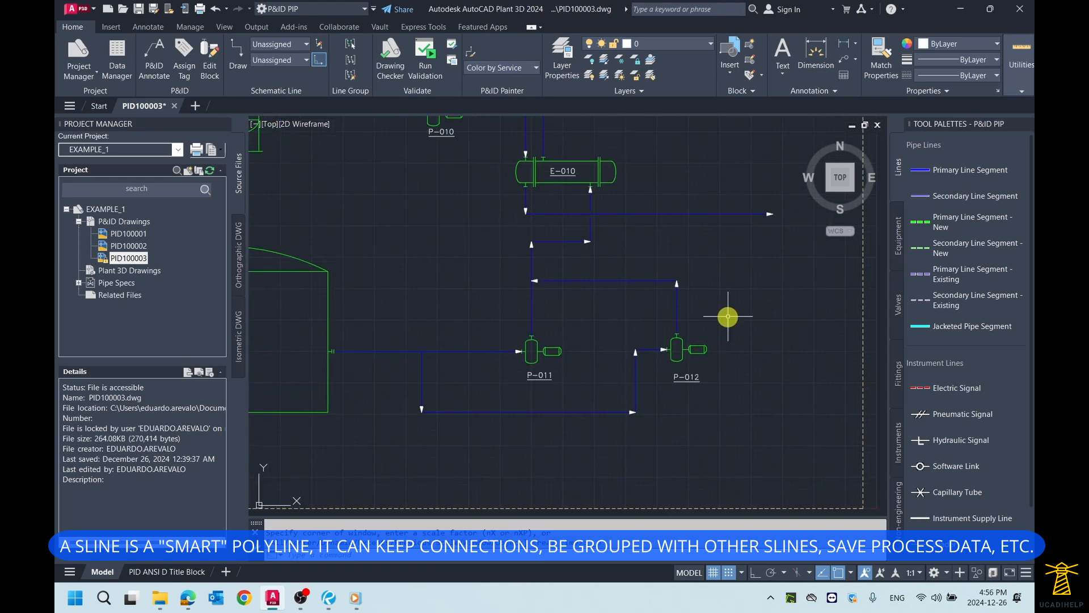
Step: Select the discharge line of pump P-012 to inspect its grips, then clear the selection
left_click(677, 309)
scroll(703, 325, "up", 2)
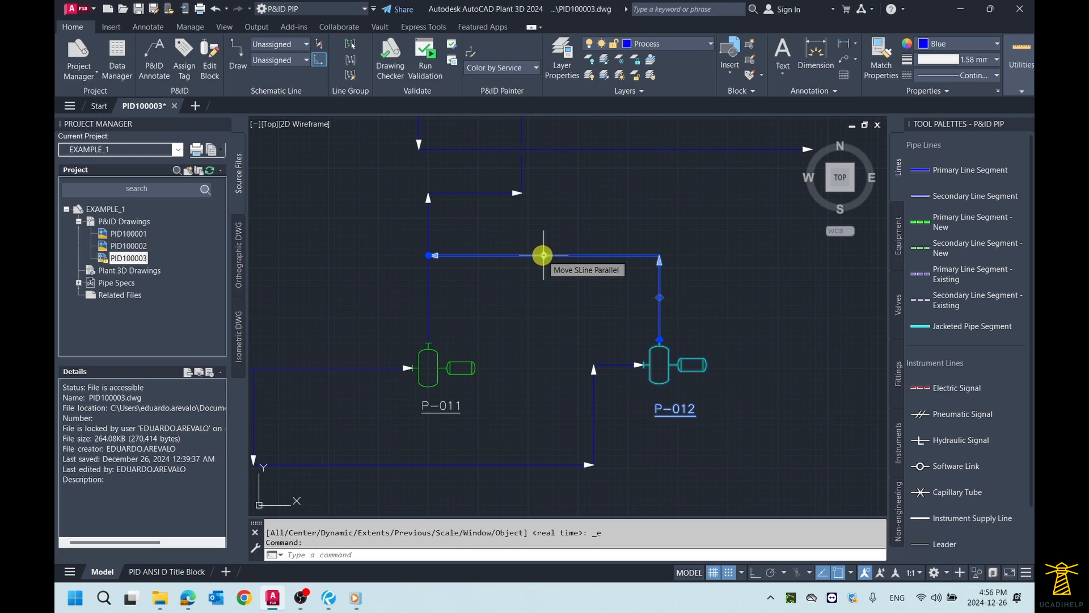
scroll(522, 284, "down", 2)
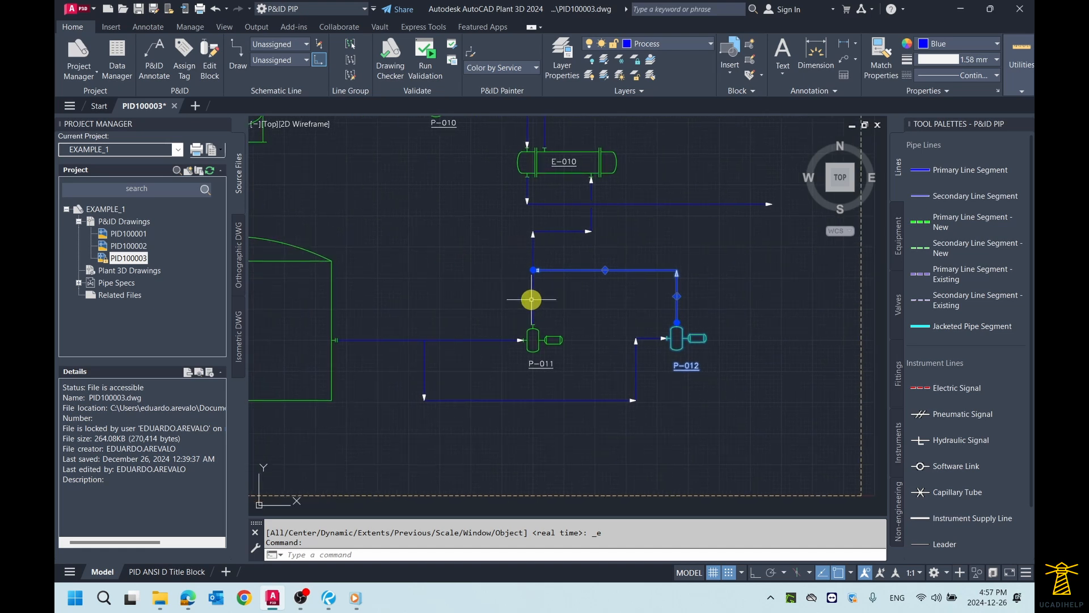
scroll(531, 306, "up", 2)
key("Escape")
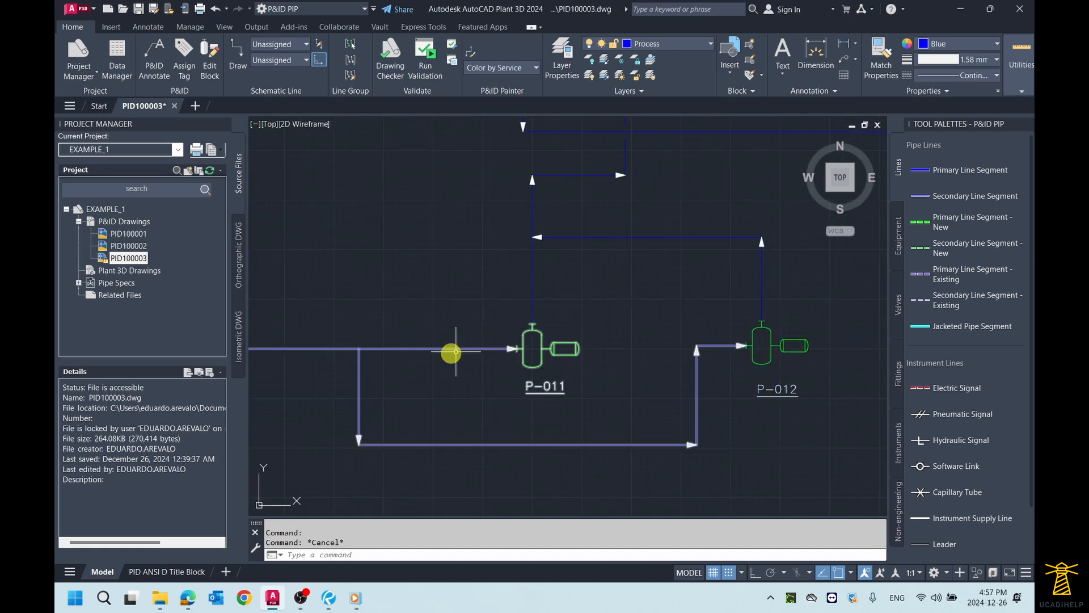
Step: Stretch the midpoint grip of the line from TK-010 to P-011 upward by about 1.57 units, then clear the selection
left_click(446, 346)
left_click(389, 351)
middle_click_drag(390, 352, 515, 352)
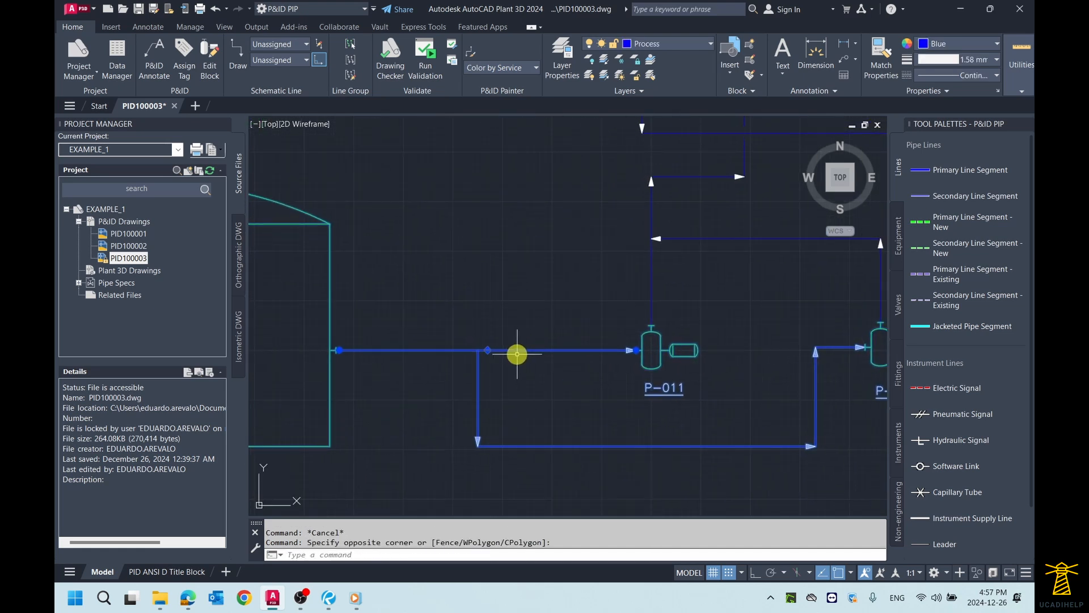
key("Escape")
scroll(675, 329, "down", 2)
scroll(590, 318, "up", 2)
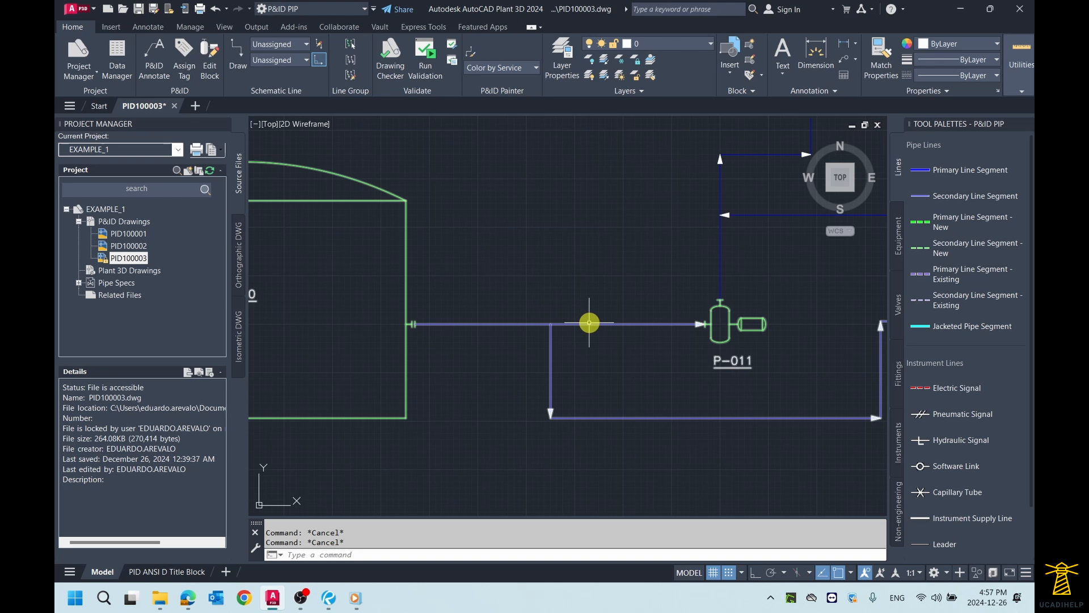
left_click(560, 320)
left_click(560, 324)
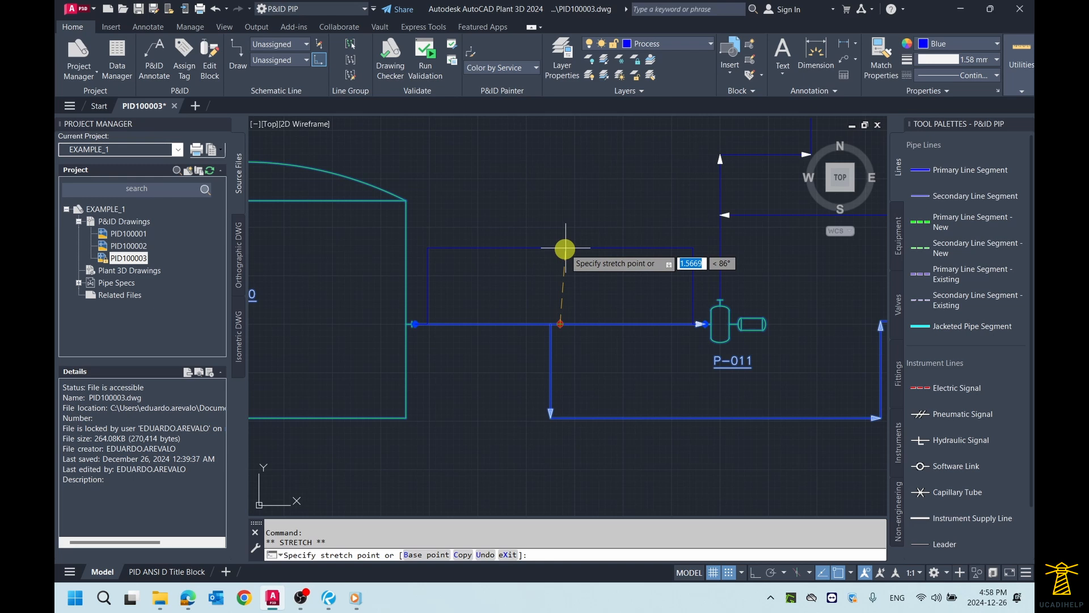
left_click(565, 248)
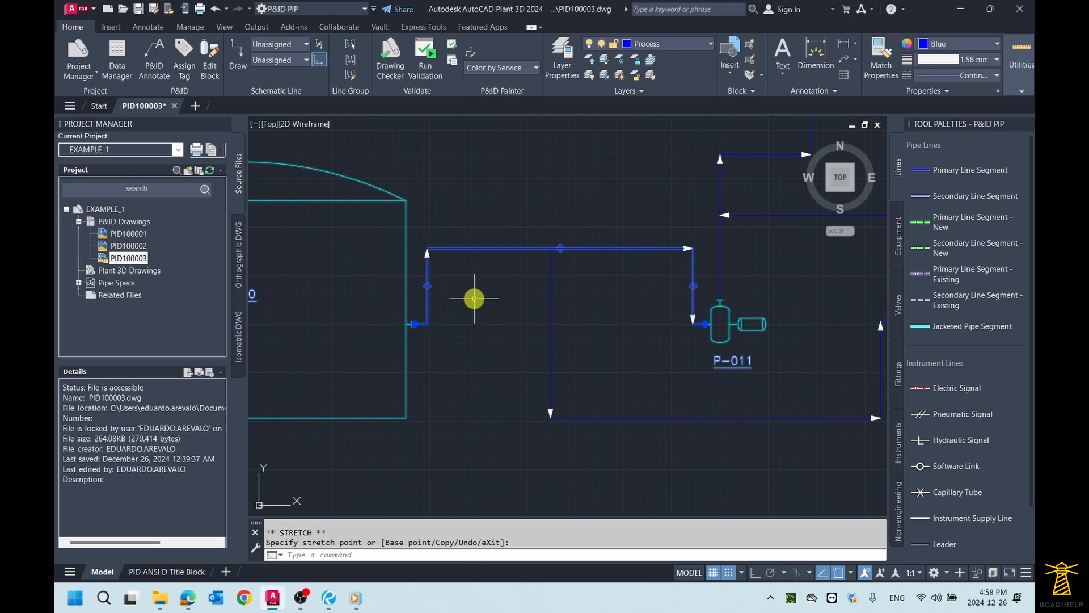
key("Escape")
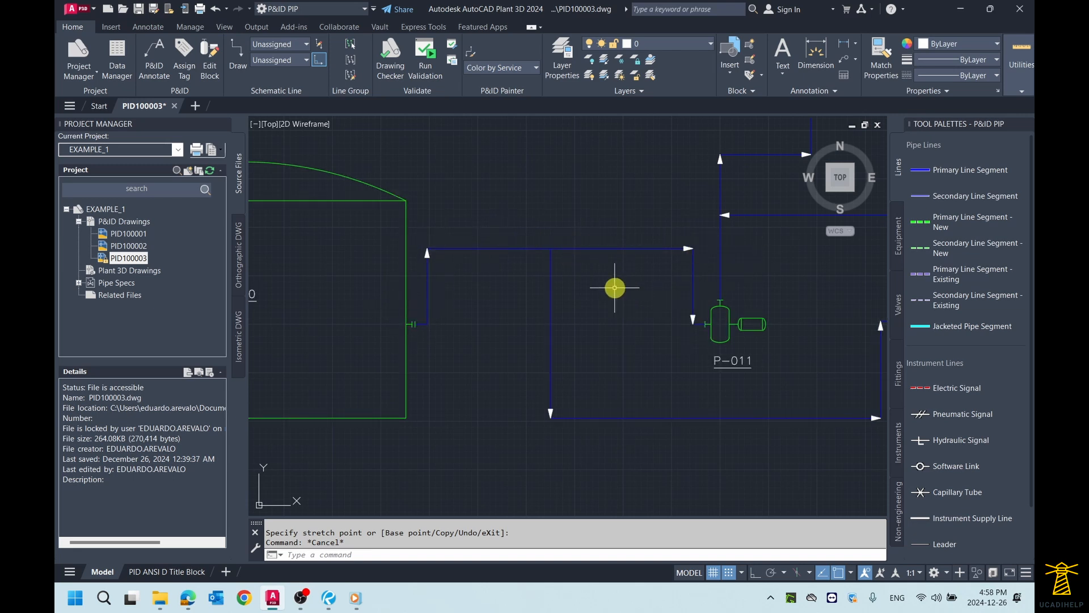
Step: Undo the grip stretch on the line between TK-010 and P-011
key("ctrl+z")
key("ctrl+z")
key("ctrl+z")
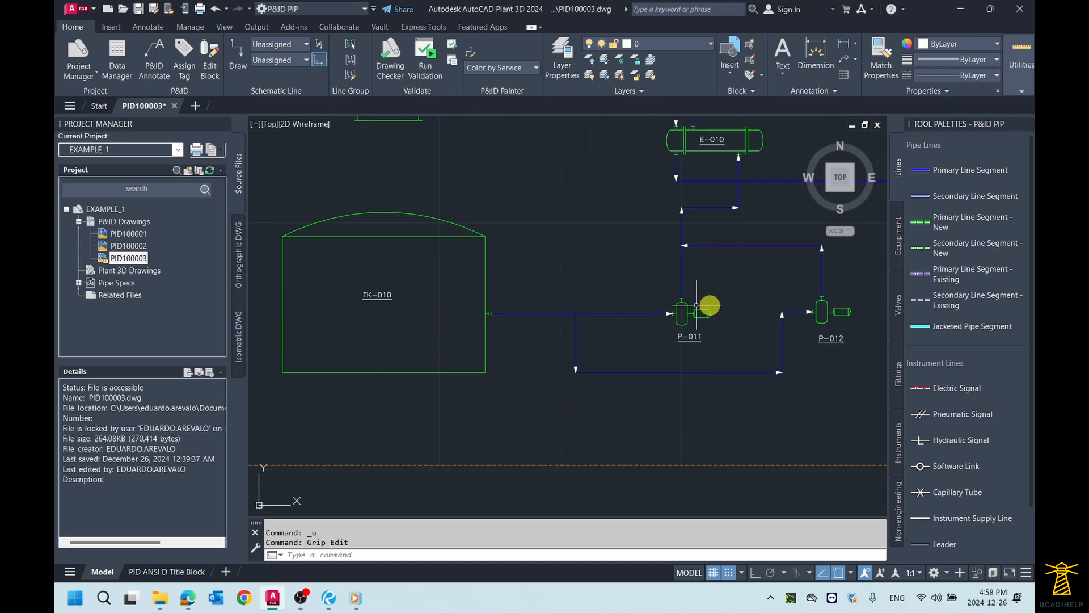
Step: Move pump P-012 horizontally farther away from P-011 with its Move Component grip, then clear the selection
scroll(711, 328, "up", 2)
middle_click_drag(742, 327, 659, 331)
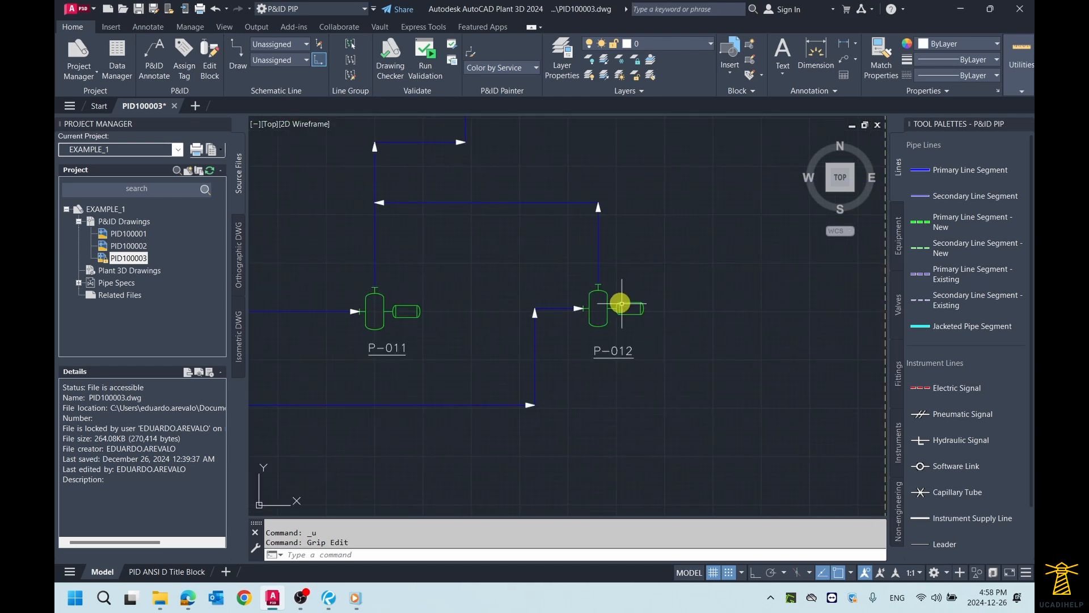
left_click(608, 294)
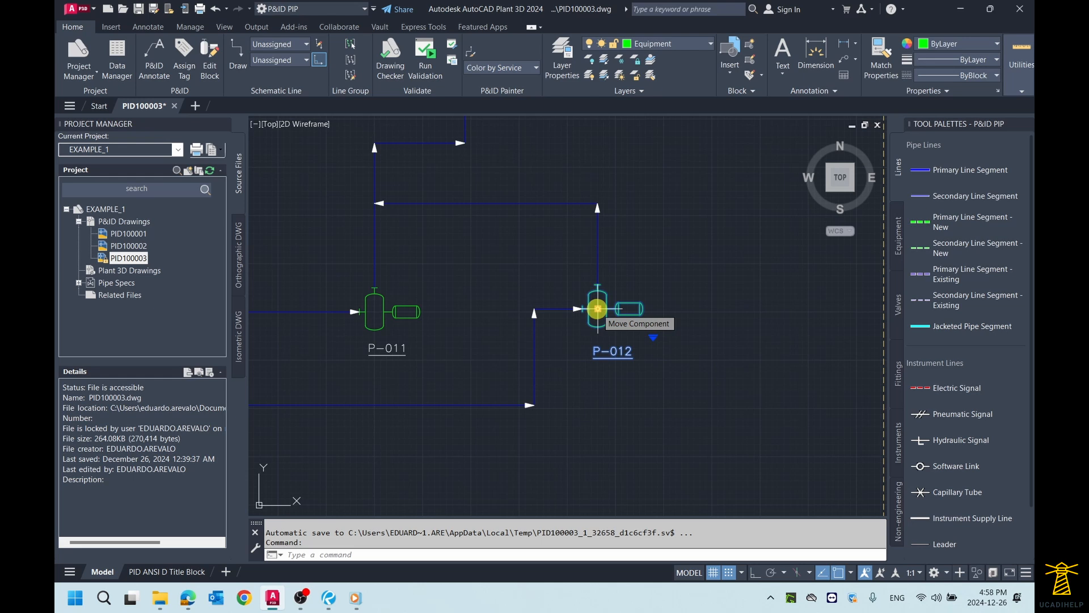
left_click(597, 308)
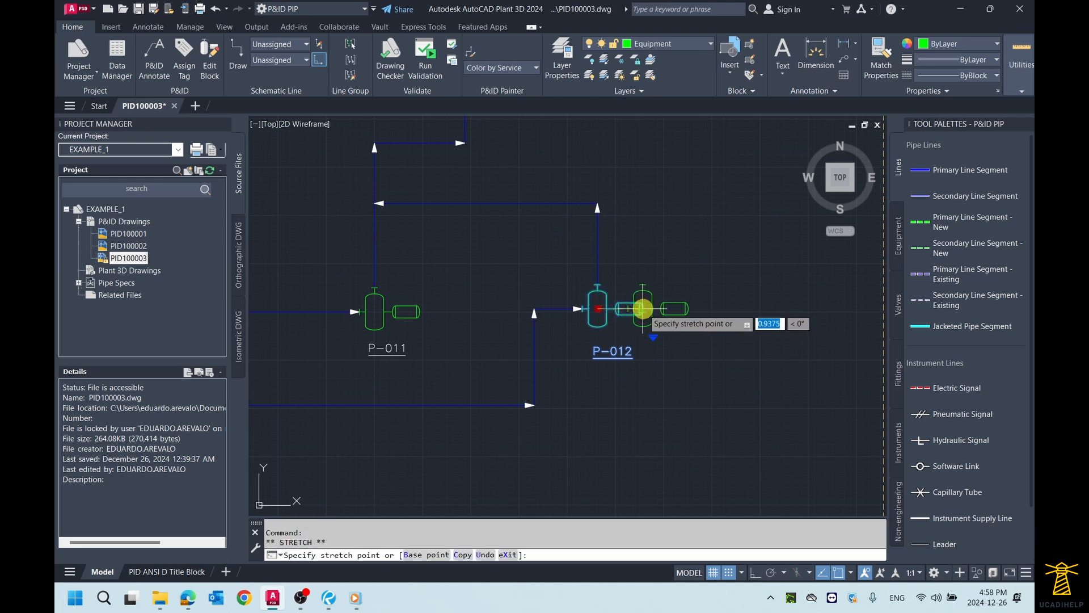
left_click(688, 309)
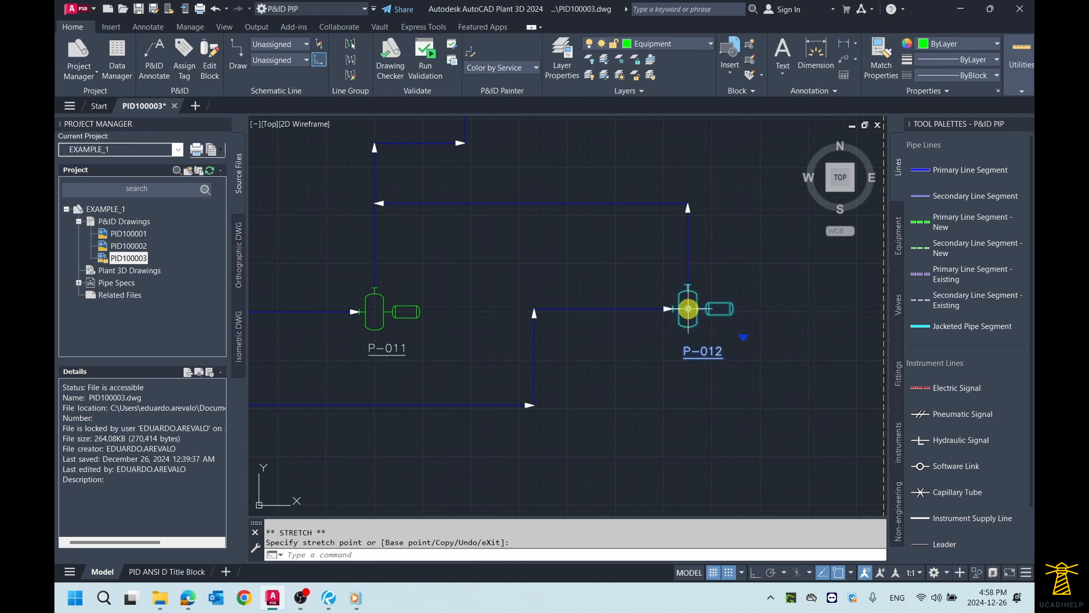
key("Escape")
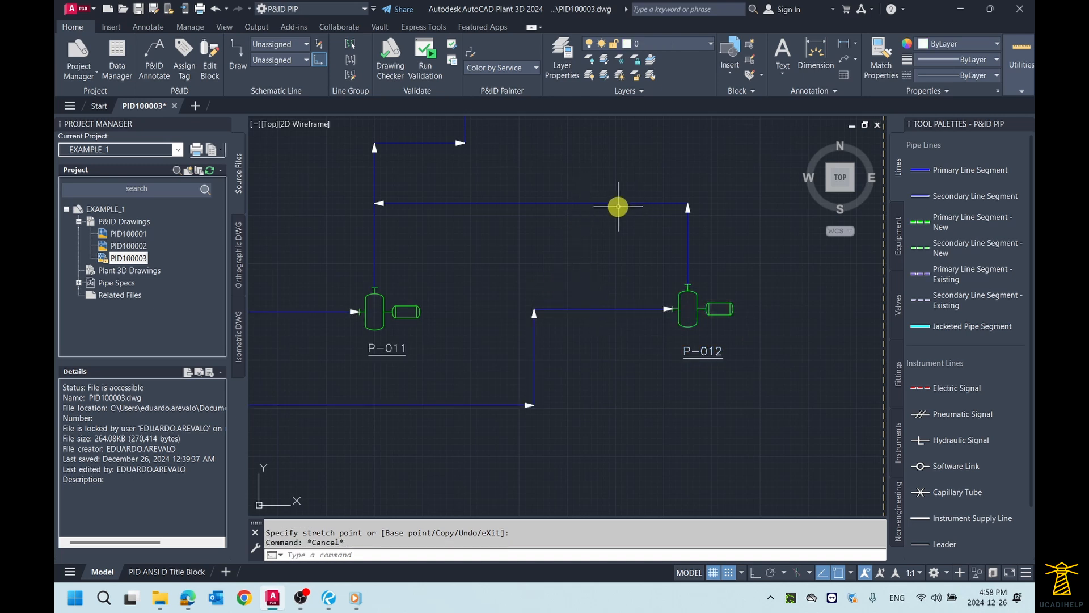
Step: Review the line routing around pump P-012, heat exchanger E-010 and the tanks, up to the full drawing extents
scroll(690, 246, "down", 3)
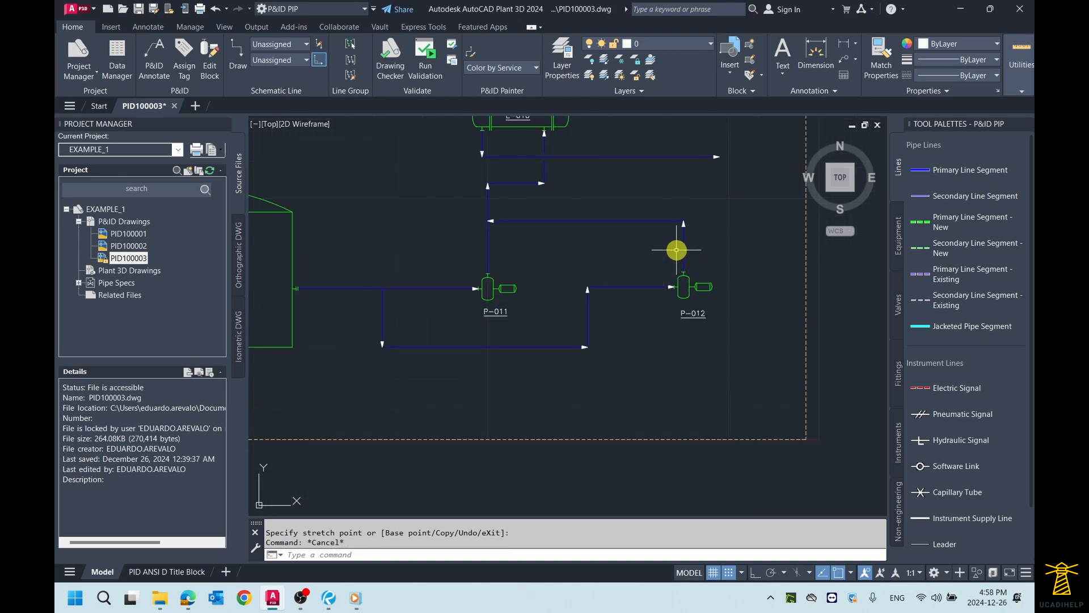
scroll(580, 243, "down", 3)
middle_click_drag(580, 242, 581, 292)
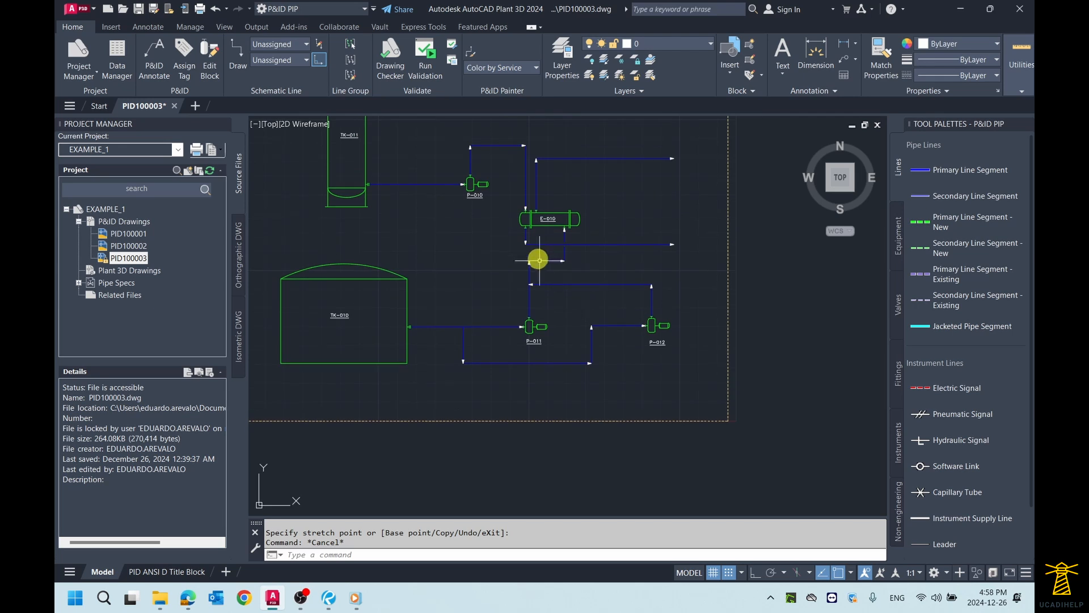
middle_click_drag(538, 260, 615, 301)
scroll(562, 270, "up", 3)
scroll(561, 269, "down", 4)
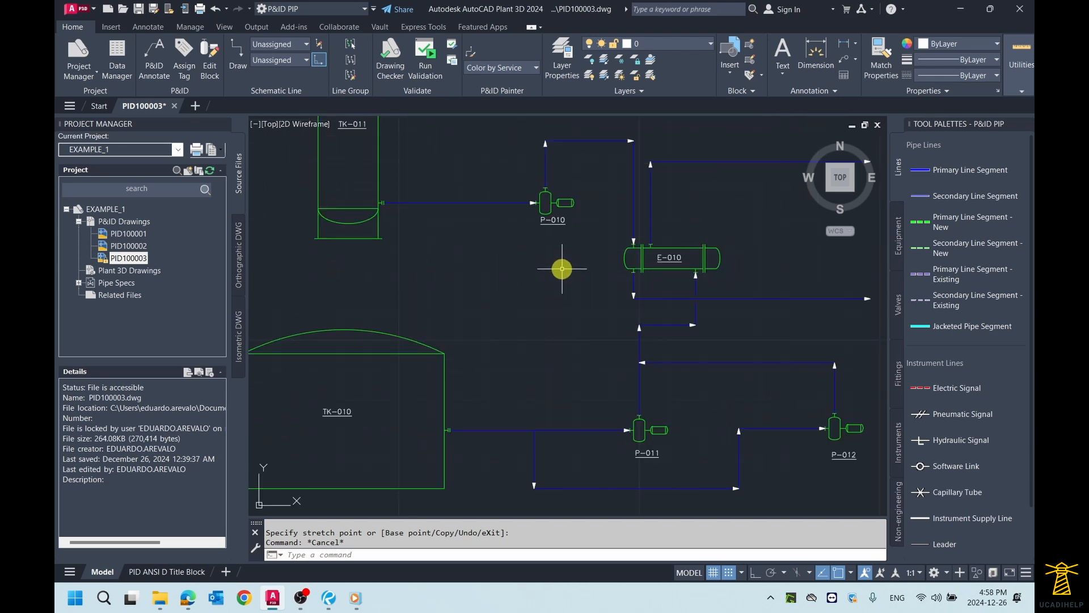
middle_click(622, 207)
middle_click(622, 206)
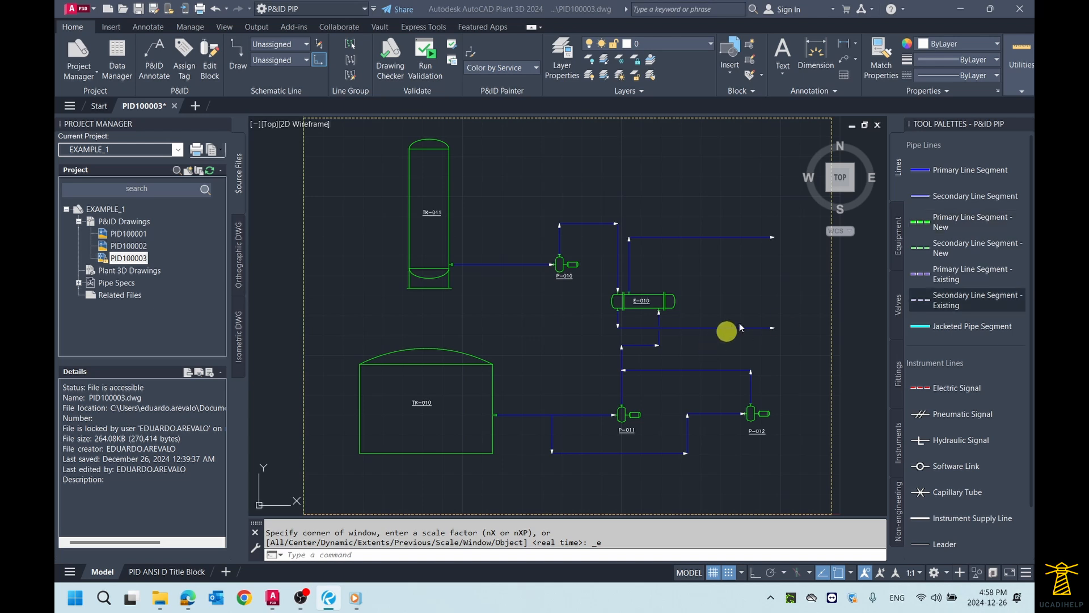
Step: Start assigning a tag to the primary line segment that runs from TK-010 to P-011
scroll(586, 413, "up", 2)
middle_click_drag(581, 405, 517, 282)
scroll(511, 307, "up", 2)
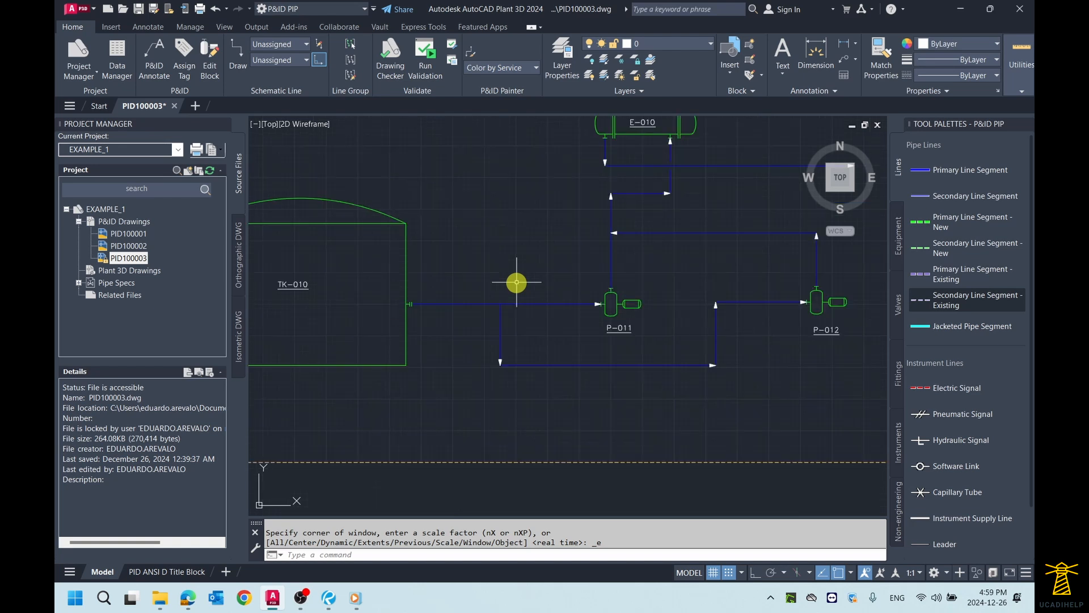
scroll(486, 295, "up", 5)
scroll(486, 293, "down", 2)
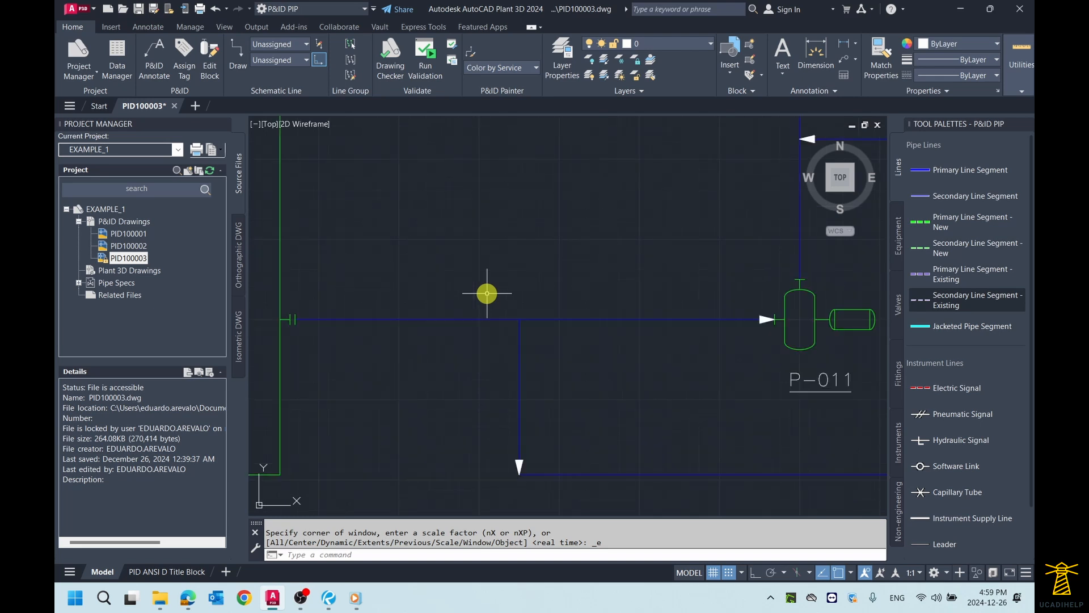
left_click(589, 319)
right_click(590, 322)
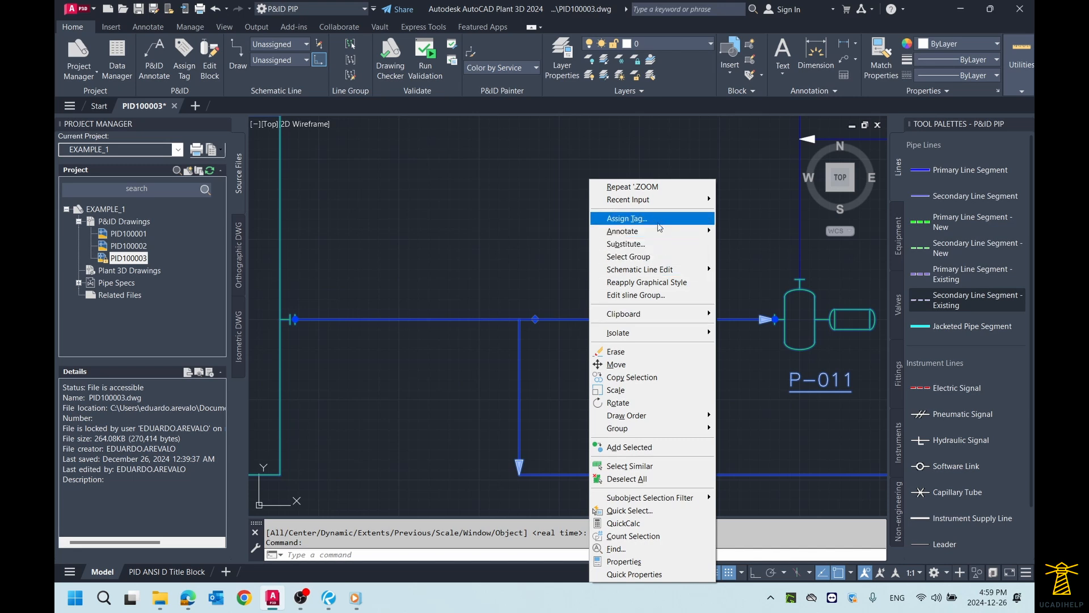
left_click(660, 222)
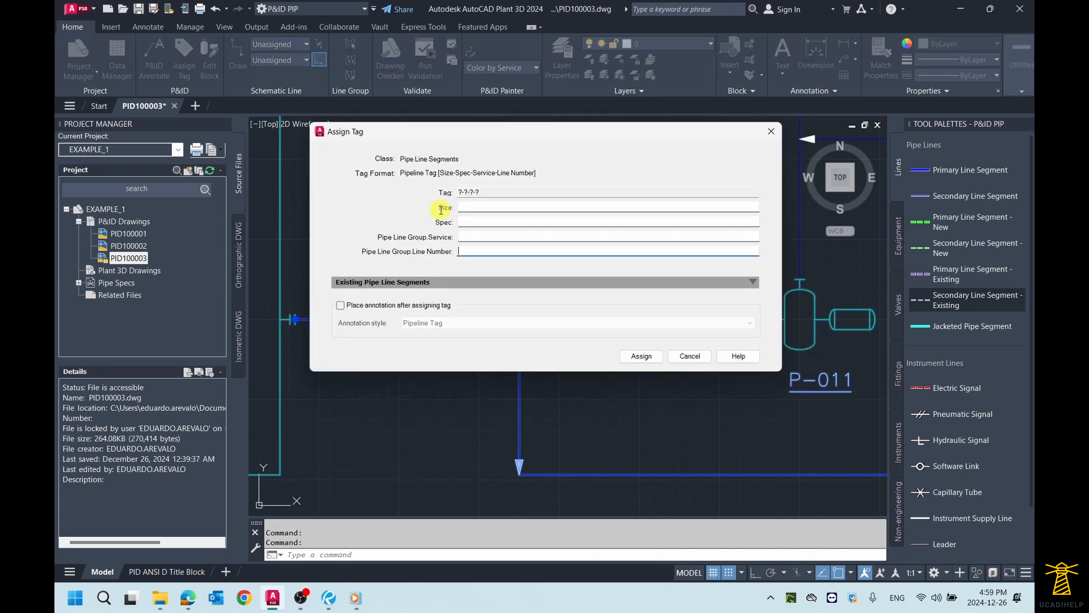
Step: Examine the Size, Service and Line Number fields of the pipeline tag and shift the Assign Tag dialog aside
mouse_move(440, 208)
left_mouse_down()
mouse_move(452, 208)
mouse_move(440, 222)
mouse_move(452, 207)
left_mouse_up()
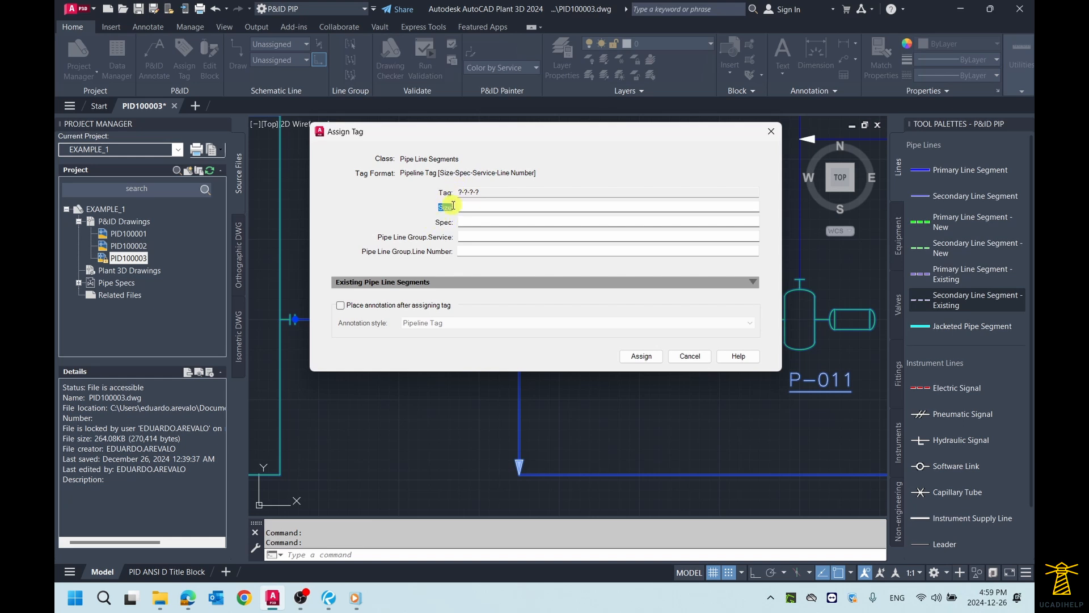
left_click_drag(377, 237, 427, 239)
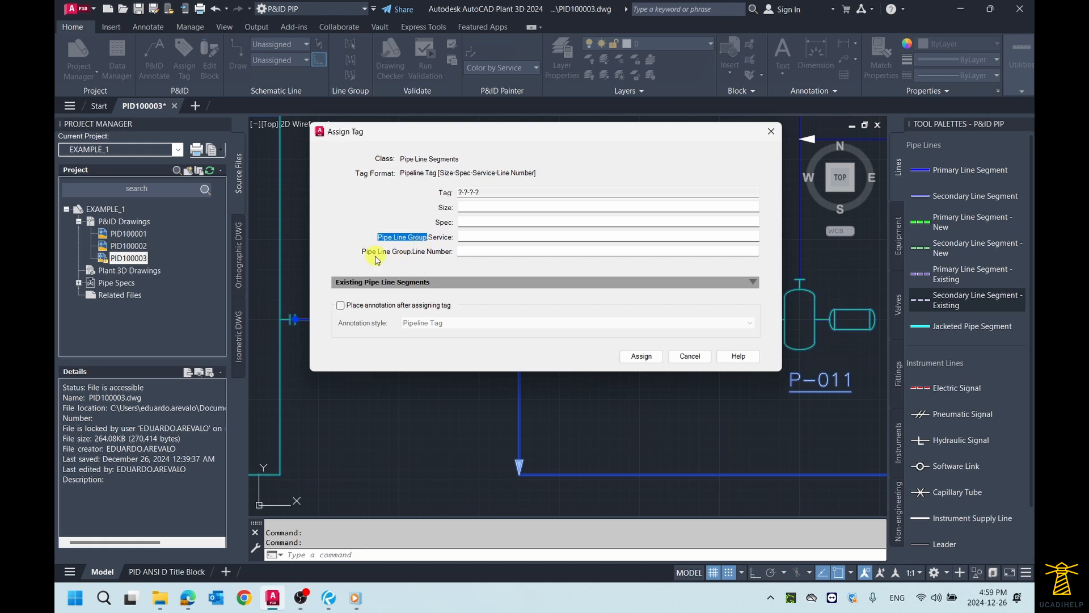
left_click_drag(362, 252, 471, 252)
left_click(421, 251)
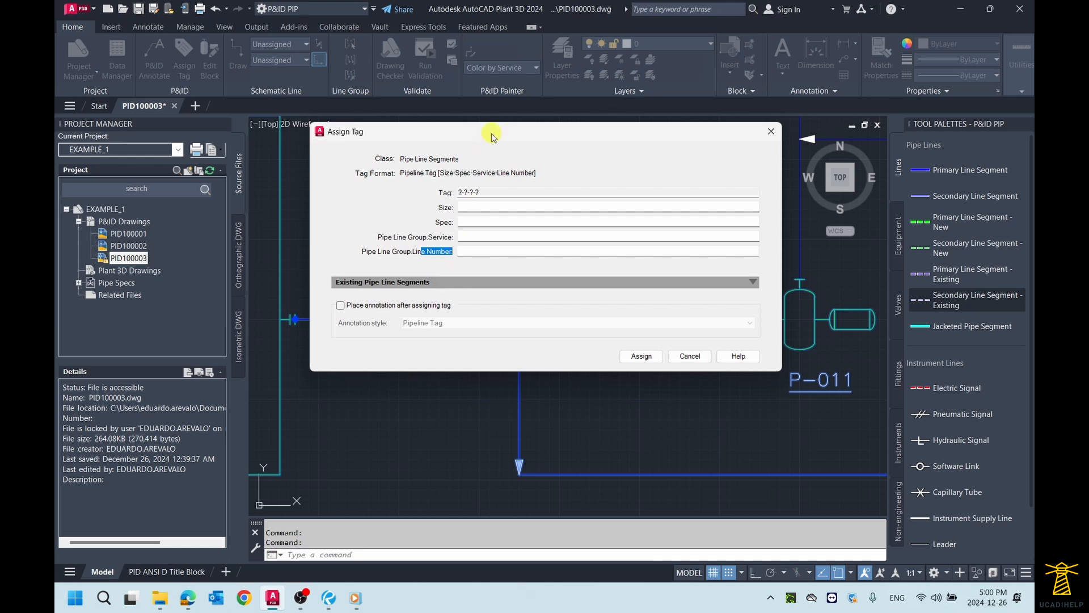
left_click_drag(492, 135, 468, 148)
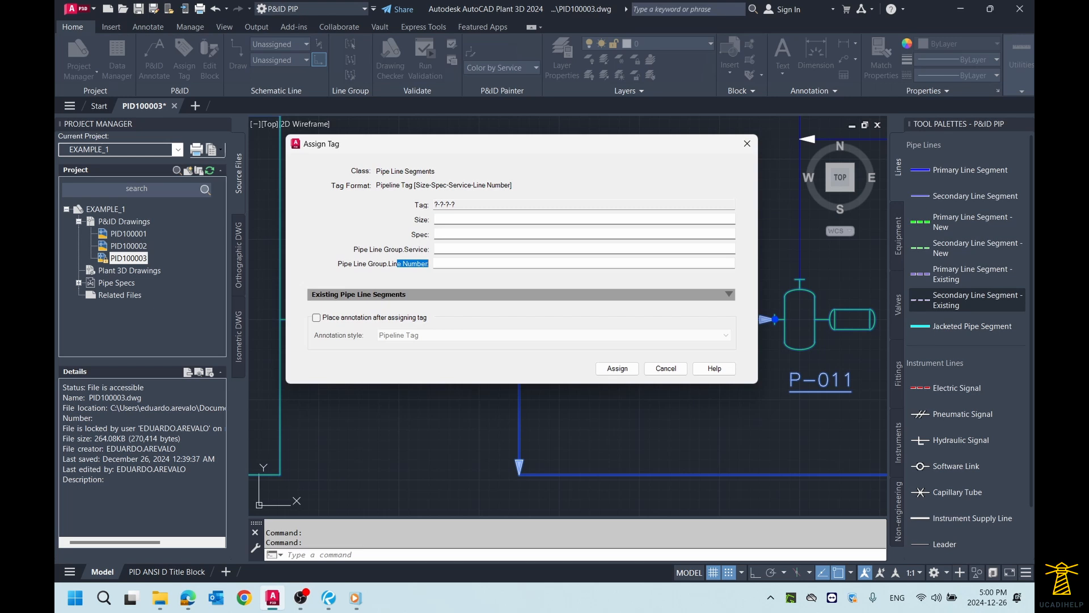
left_click_drag(488, 146, 458, 145)
Step: Set the pipeline tag's size to 6" and its spec to CS150 - 150# Carbon Steel
left_click(419, 219)
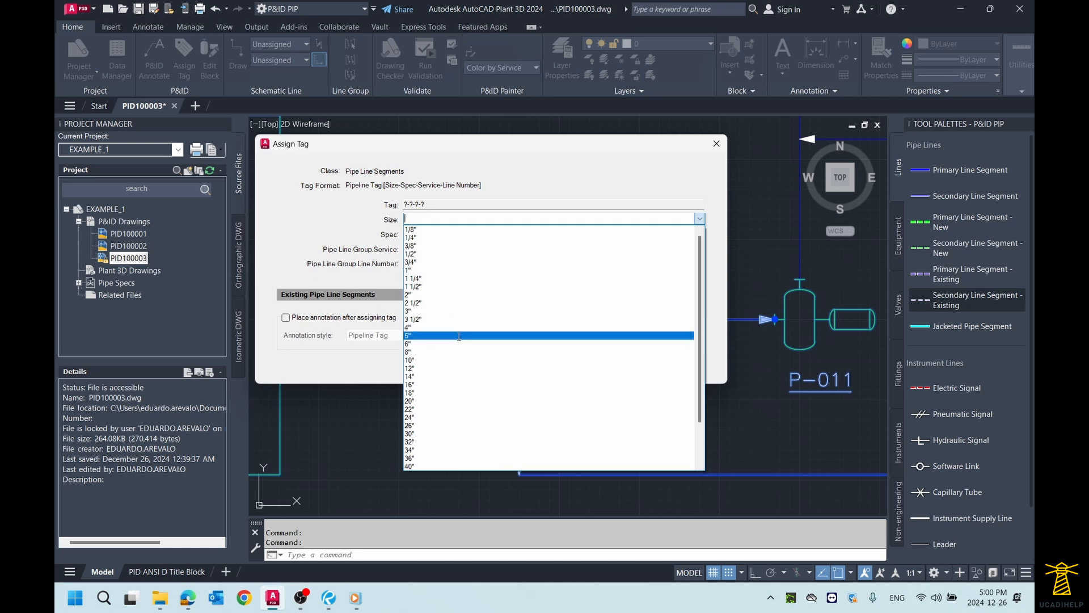
scroll(462, 357, "down", 2)
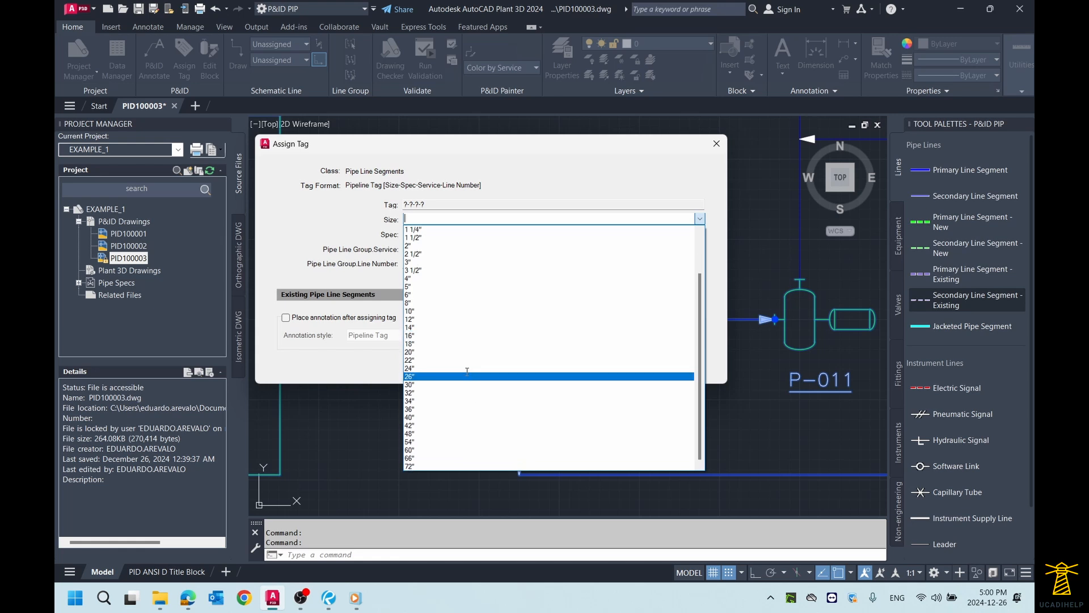
left_click(439, 294)
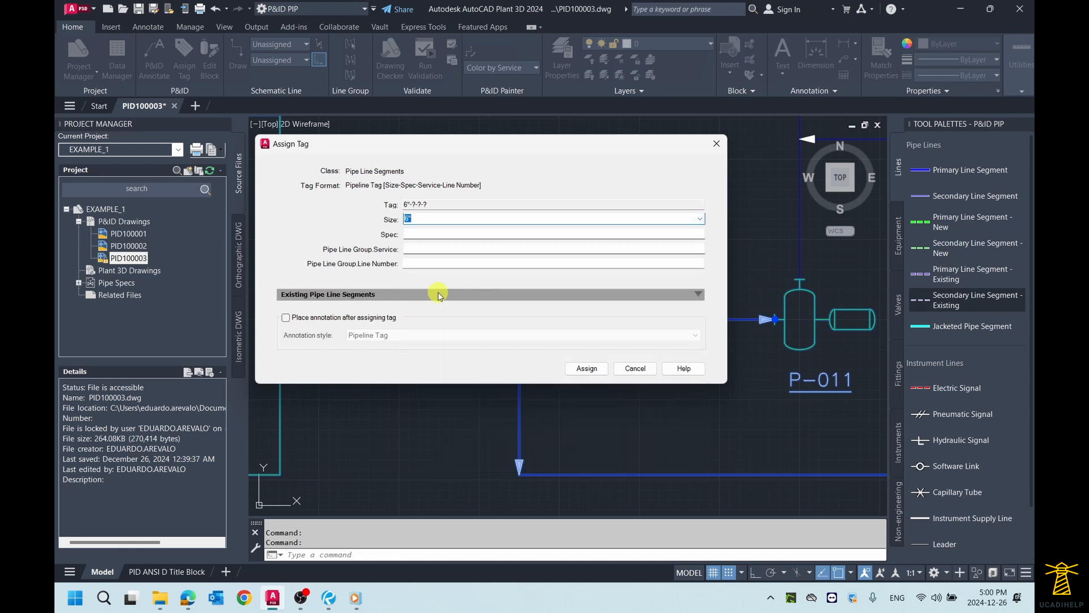
left_click(435, 234)
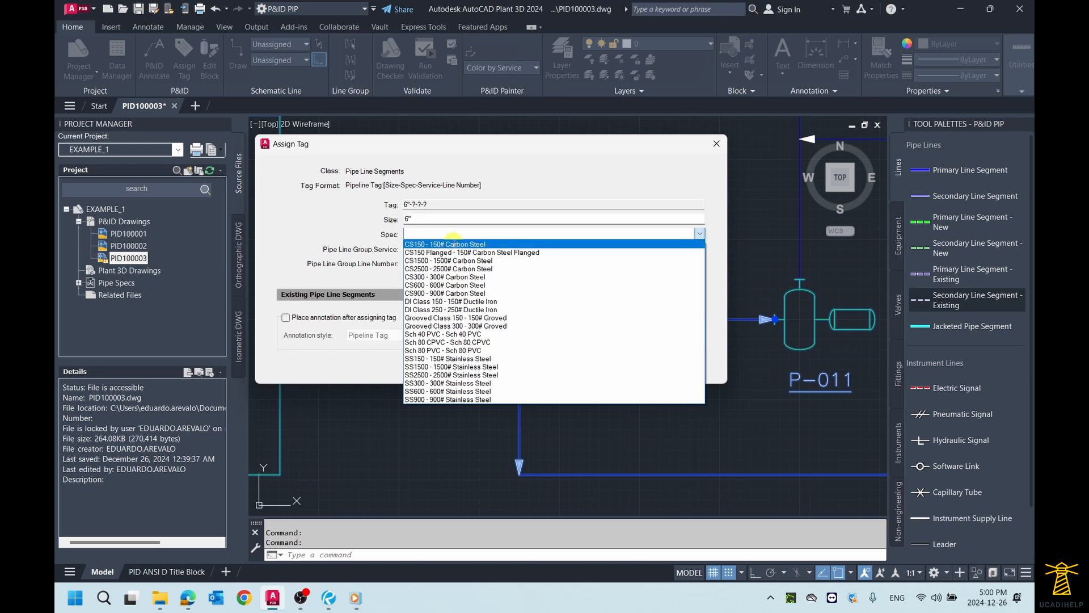
left_click(454, 244)
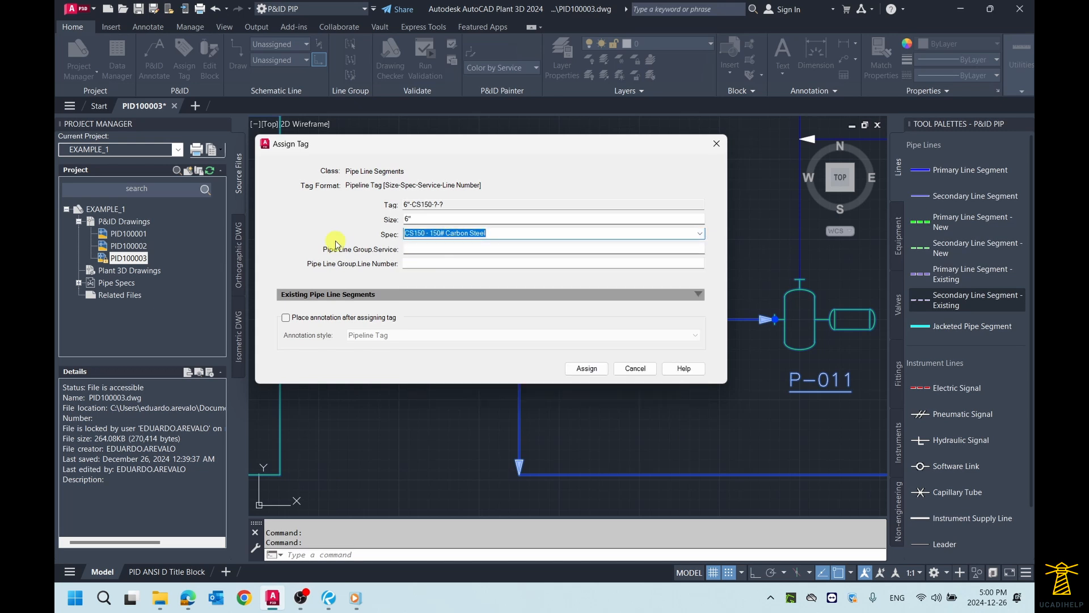
Step: Set the pipe line group service to CWS - Cooling Water Supply
left_click(447, 251)
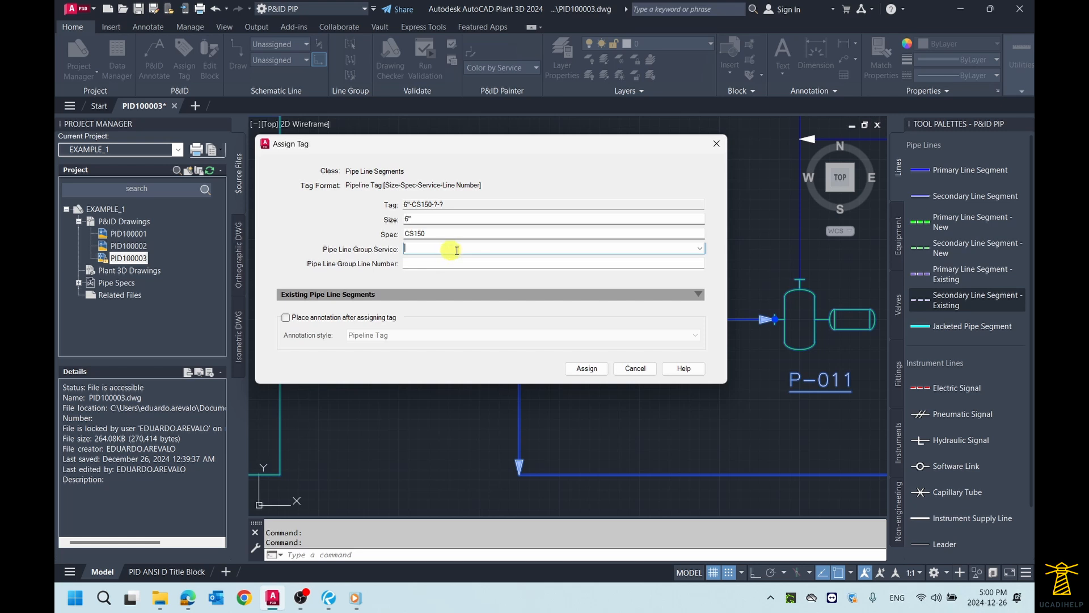
left_click(700, 248)
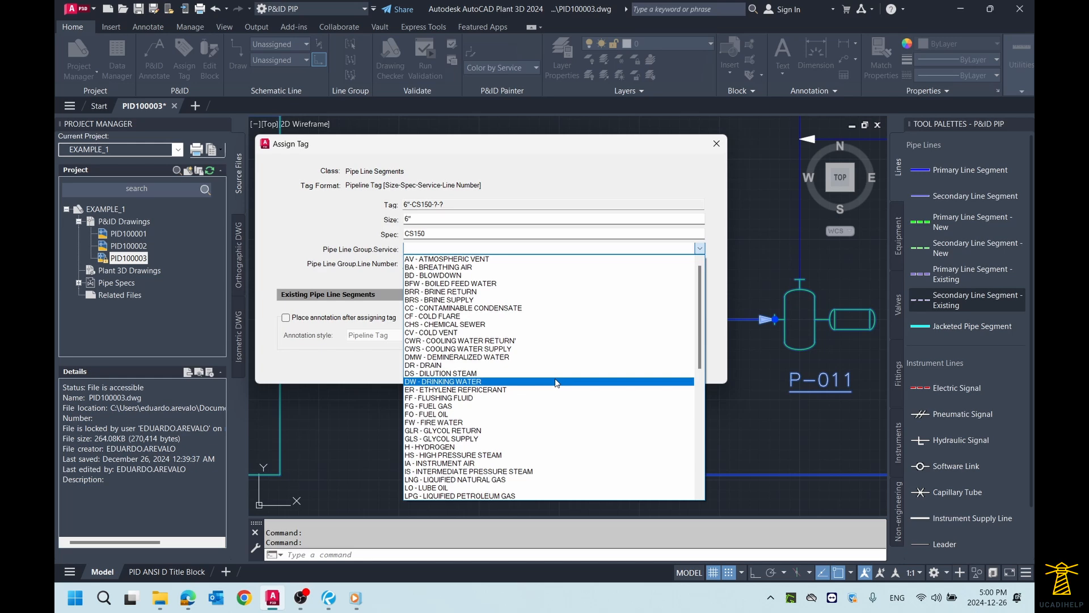
scroll(556, 382, "down", 8)
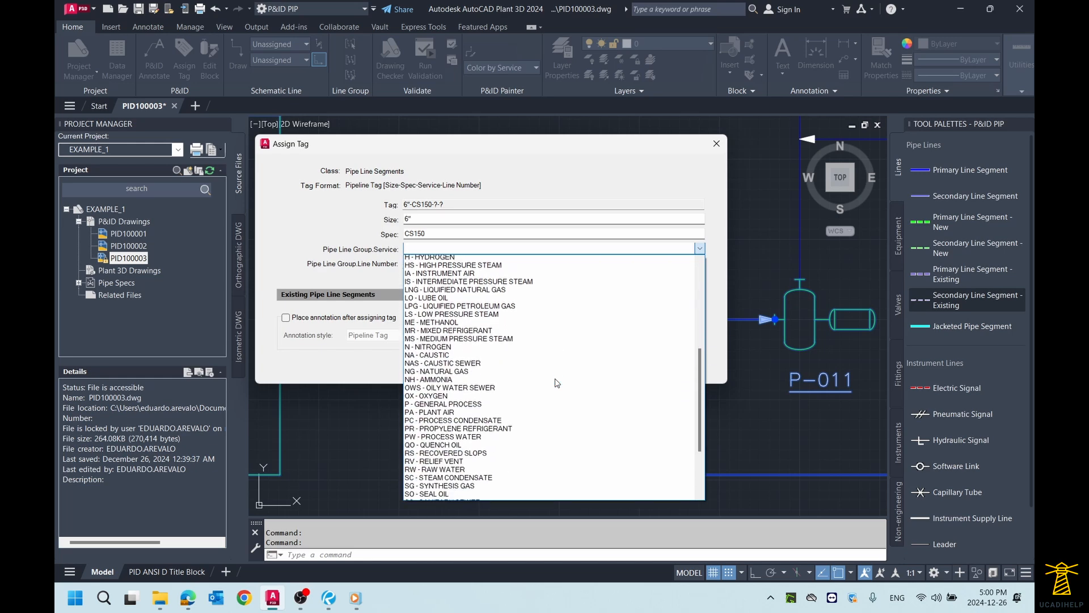
scroll(557, 382, "down", 4)
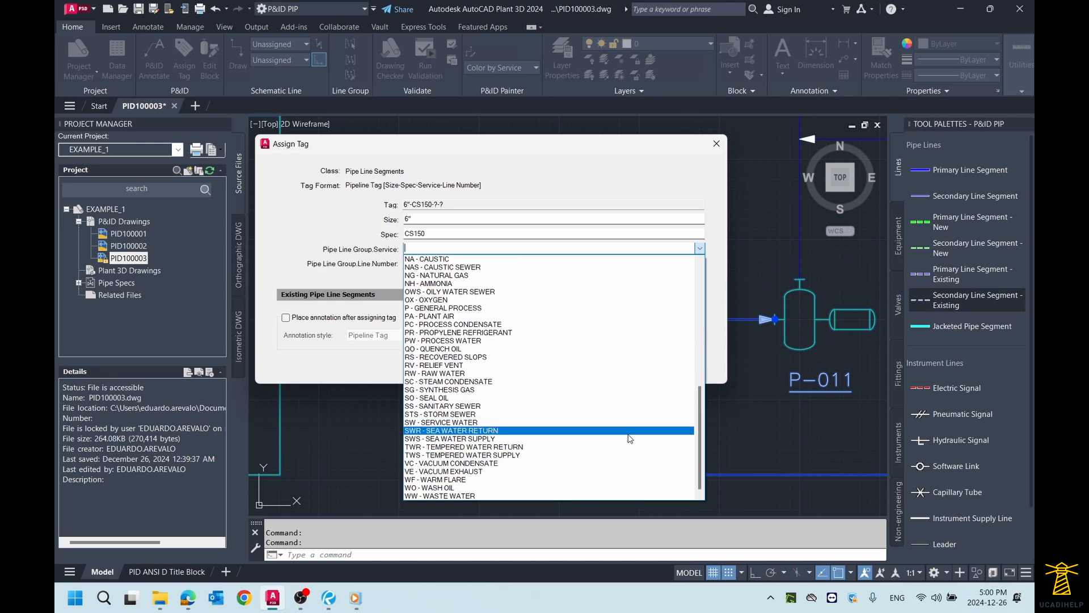
scroll(629, 405, "up", 1)
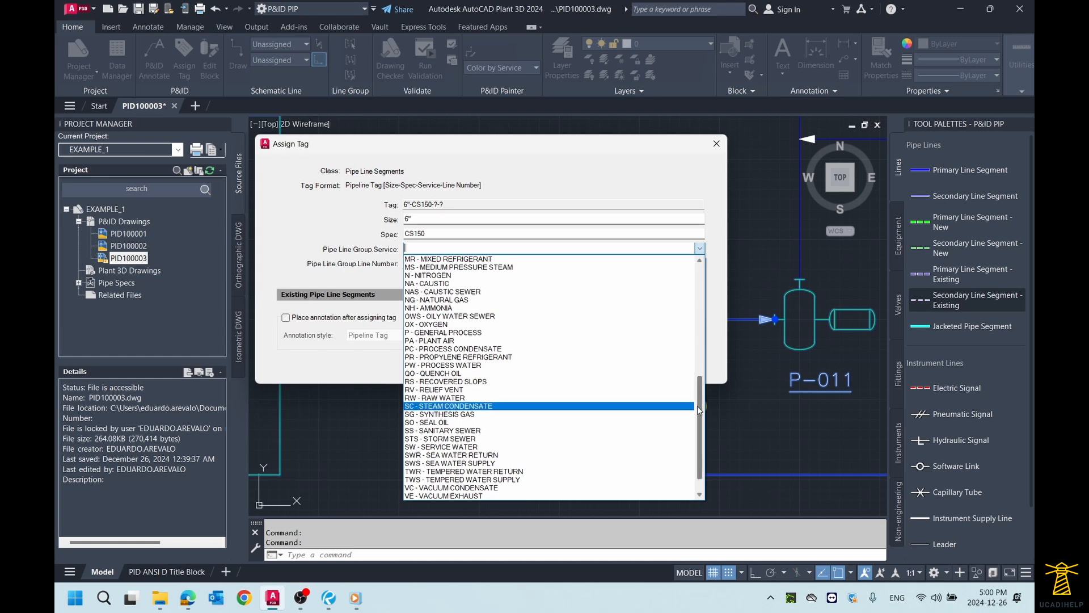
scroll(556, 352, "up", 11)
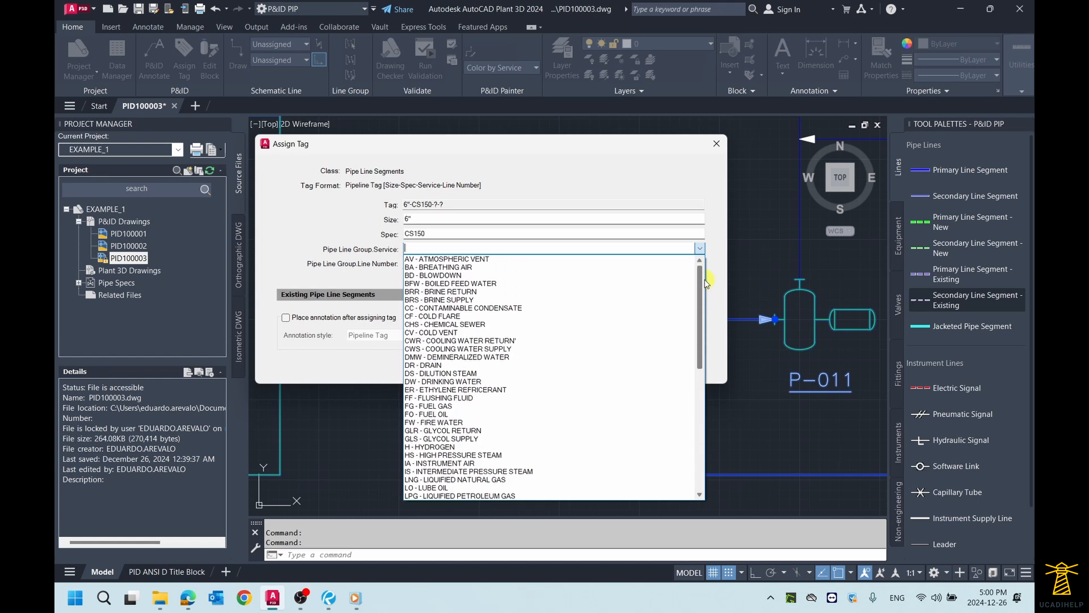
left_click(504, 351)
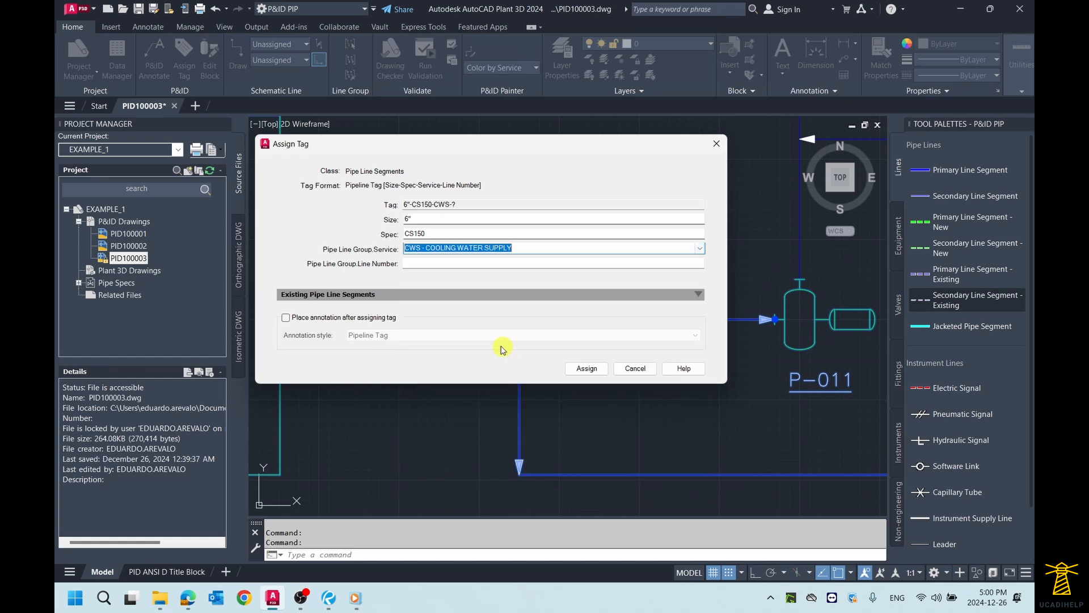
Step: Set the pipe line group line number to 020 and assign the tag to the TK-010 to P-011 line
left_click(416, 264)
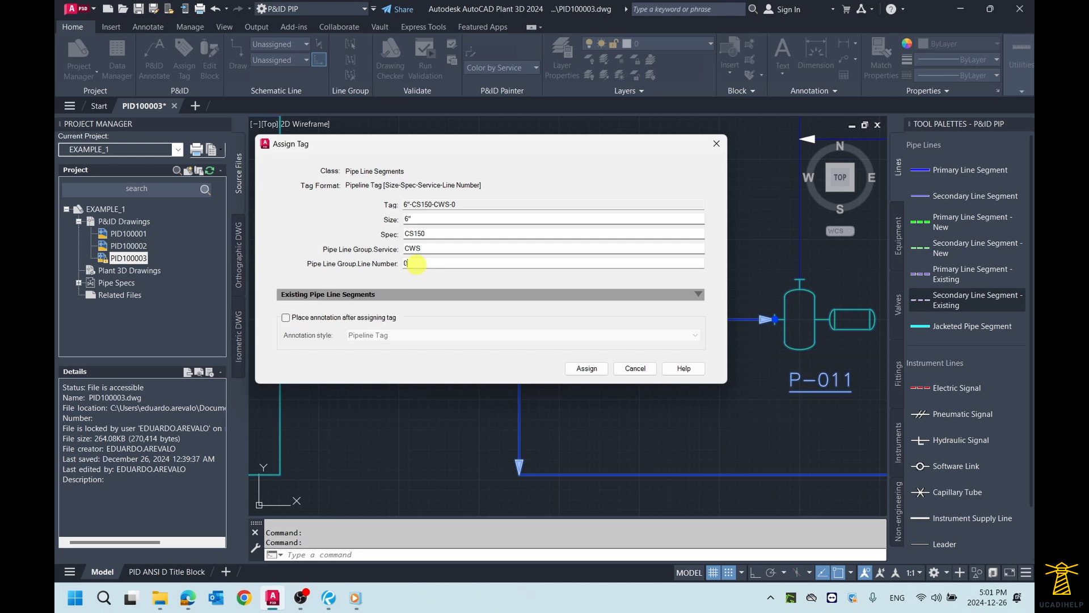
left_click(416, 263)
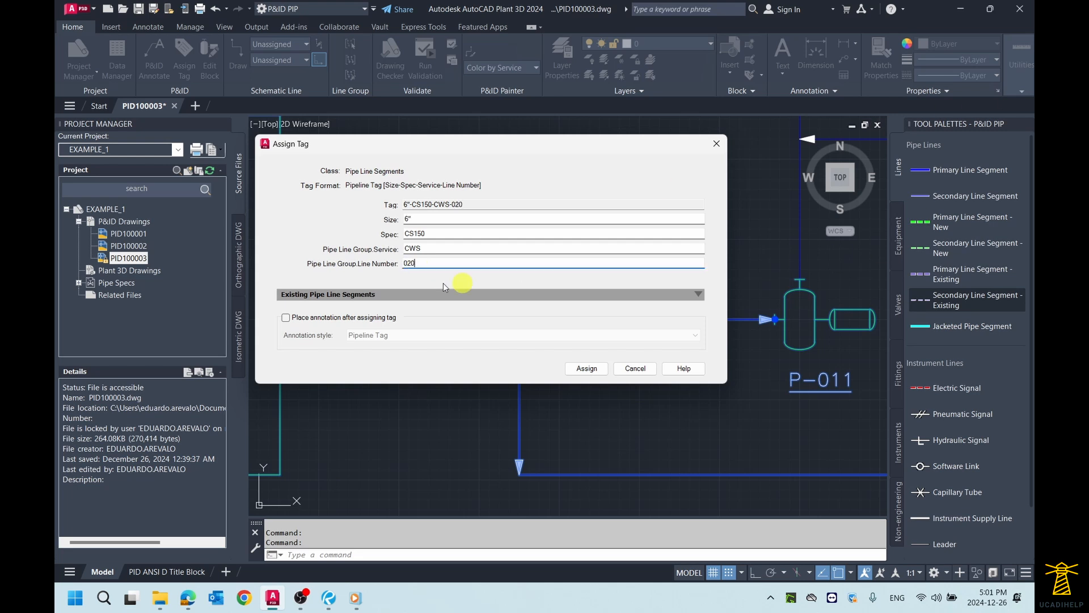
left_click(589, 373)
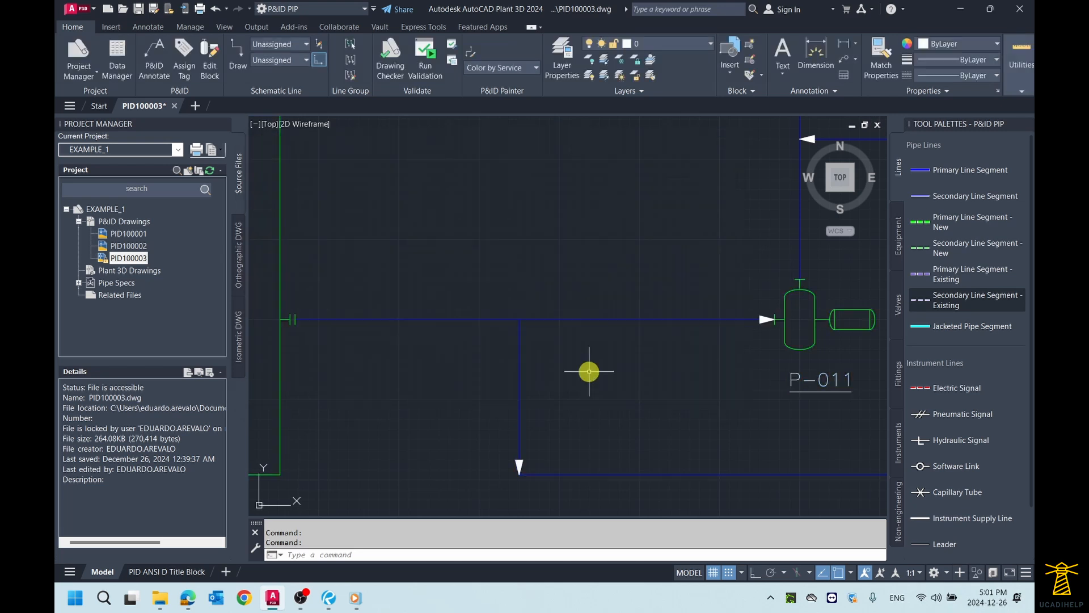
Step: Annotate the line from TK-010 to P-011 with the Pipeline Tag style, placing the label just above the line
scroll(451, 227, "down", 3)
scroll(450, 230, "up", 1)
scroll(448, 231, "up", 2)
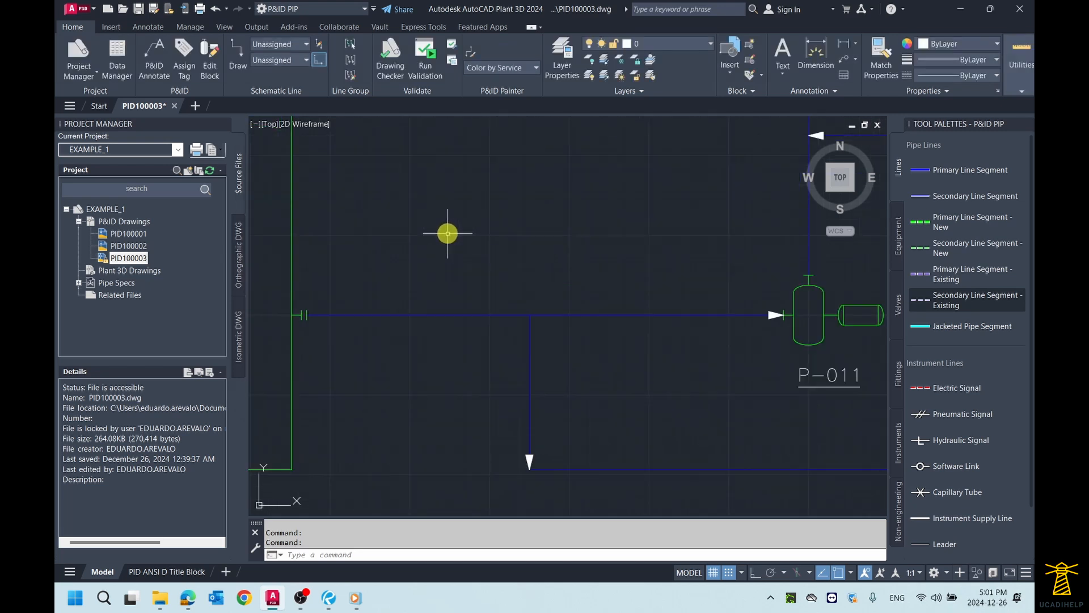
left_click(427, 314)
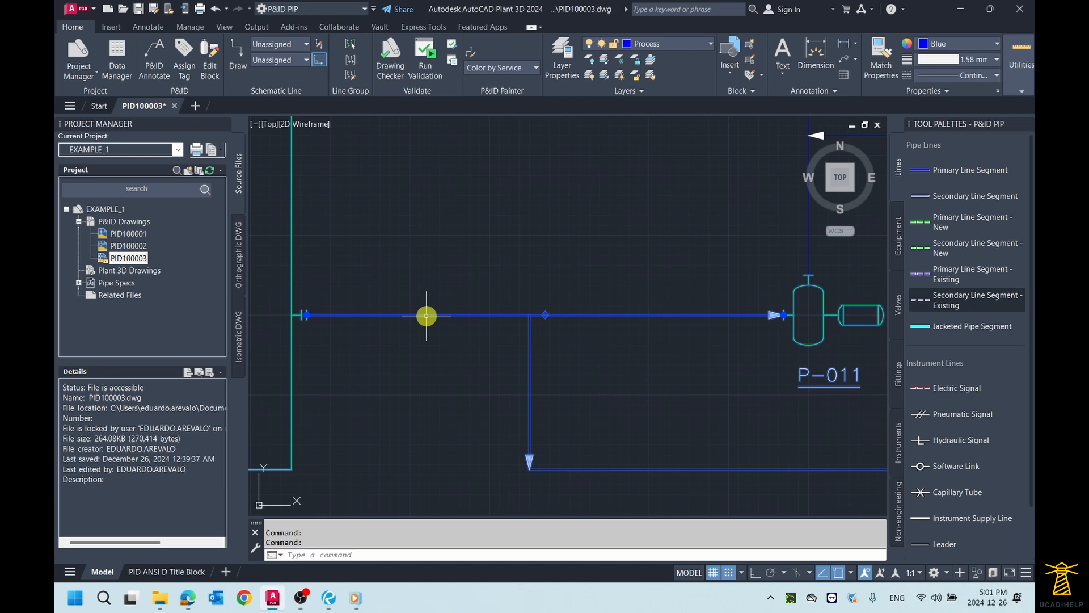
right_click(426, 316)
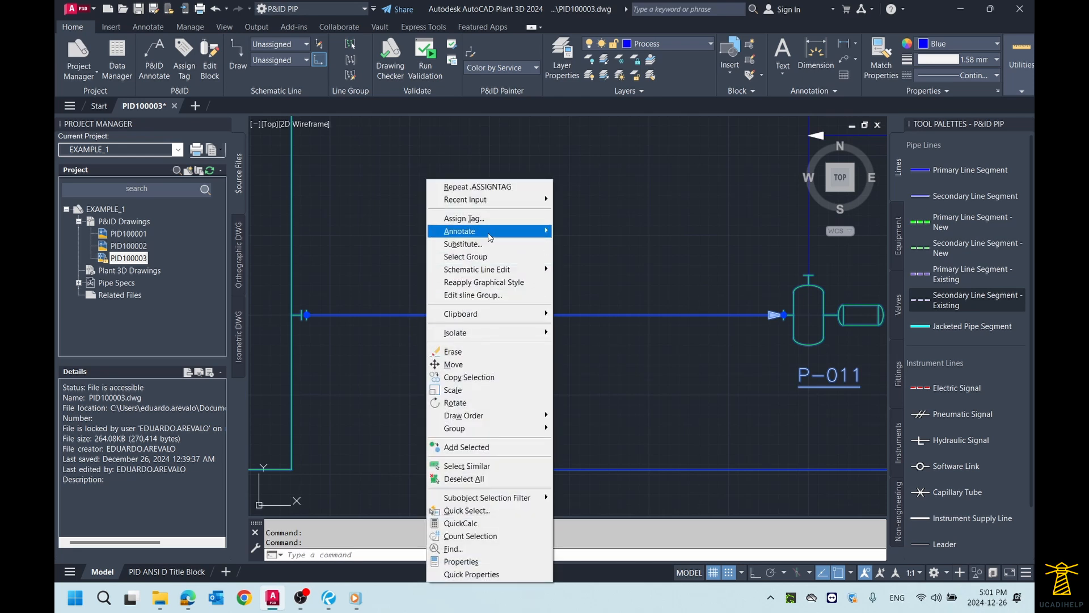
mouse_move(490, 233)
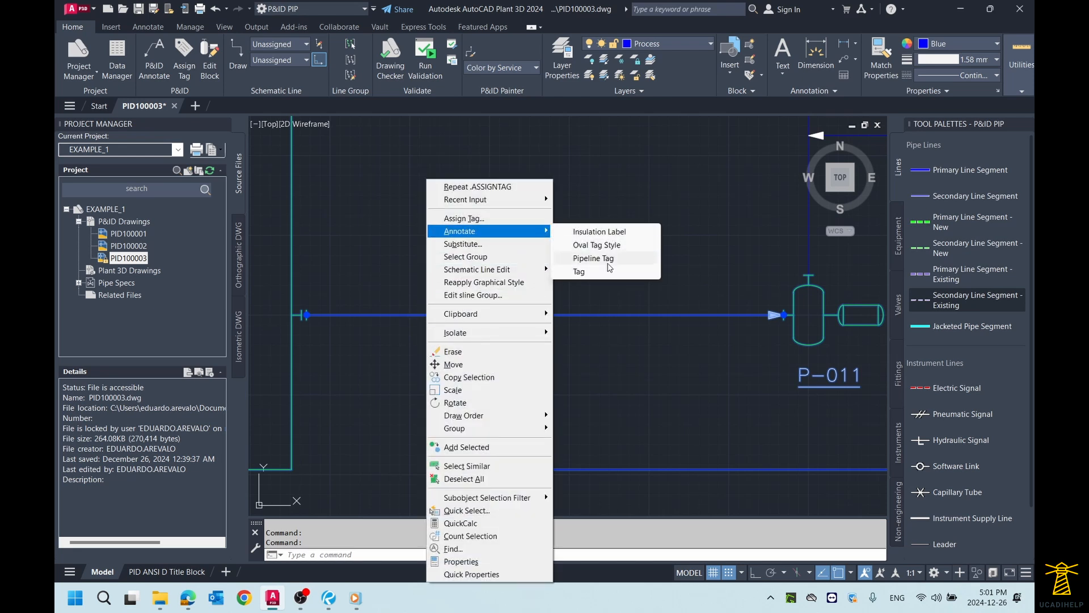
left_click(593, 260)
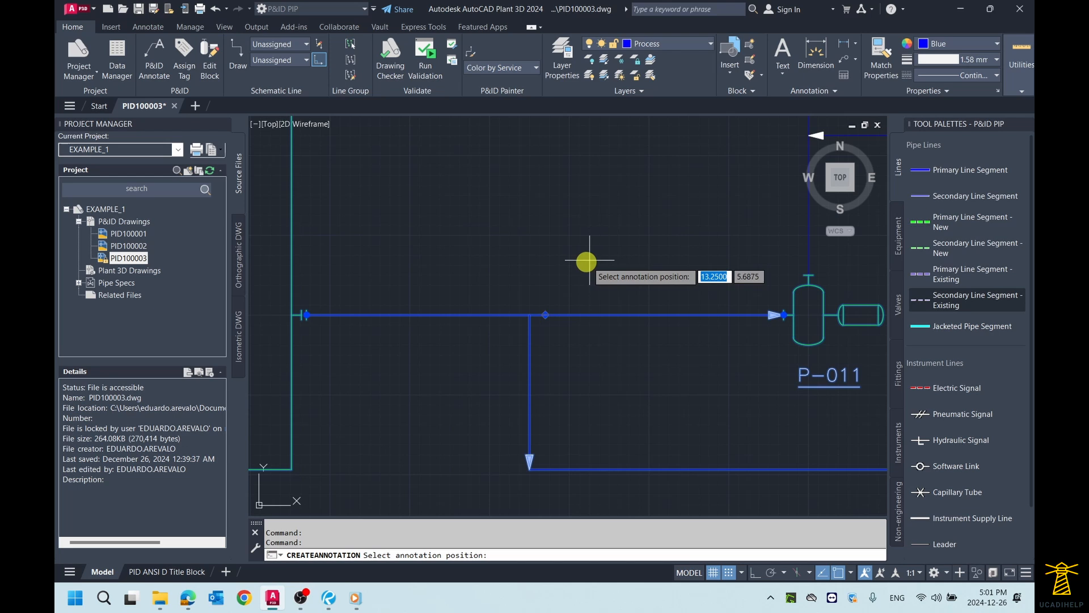
left_click(500, 295)
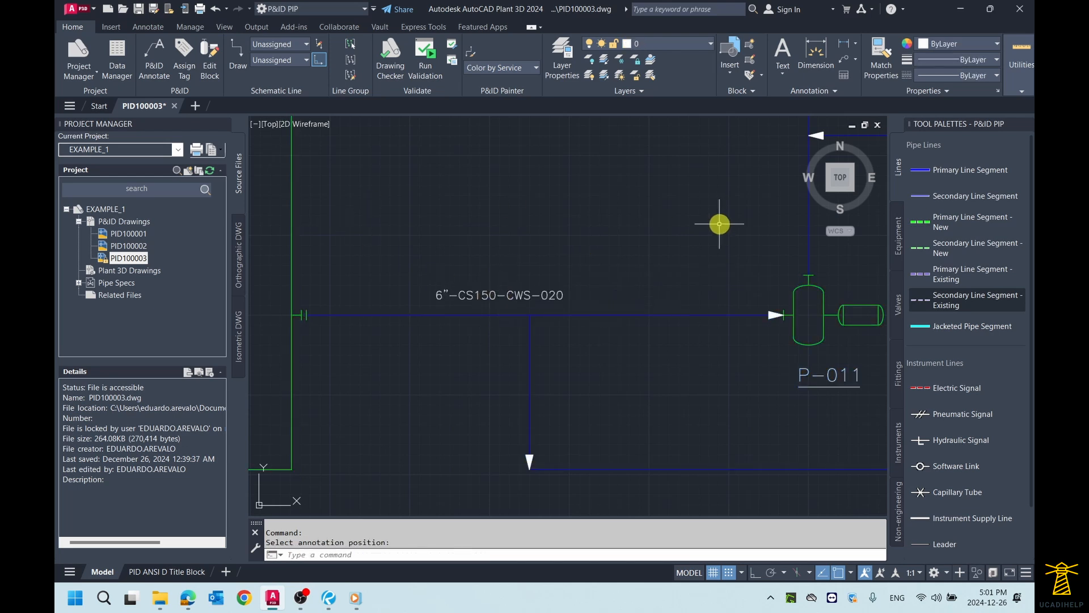
scroll(701, 282, "down", 4)
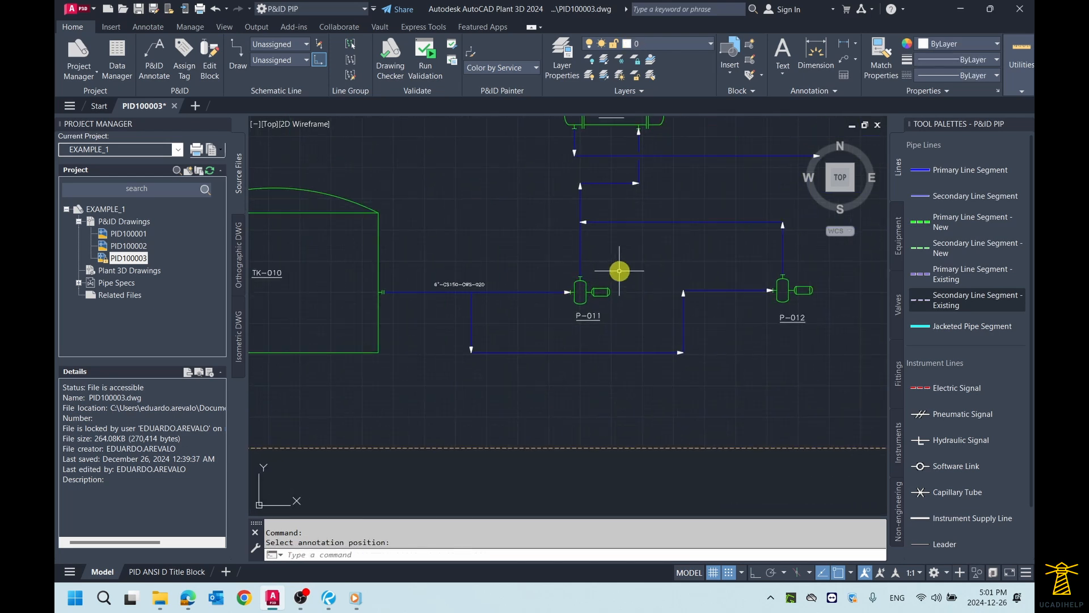
scroll(638, 293, "up", 2)
scroll(615, 316, "down", 2)
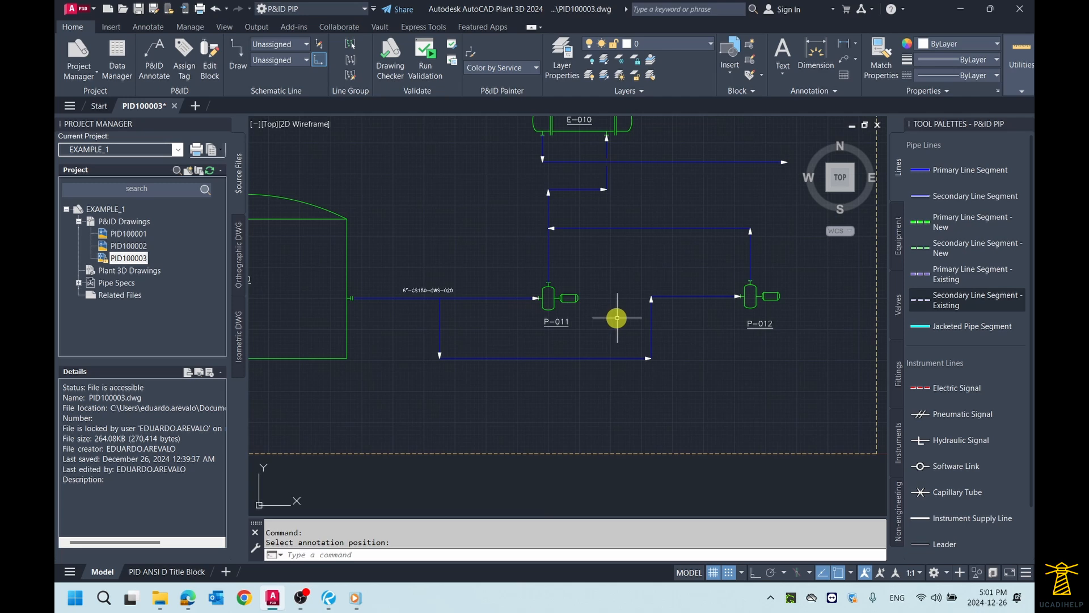
middle_click_drag(618, 318, 596, 319)
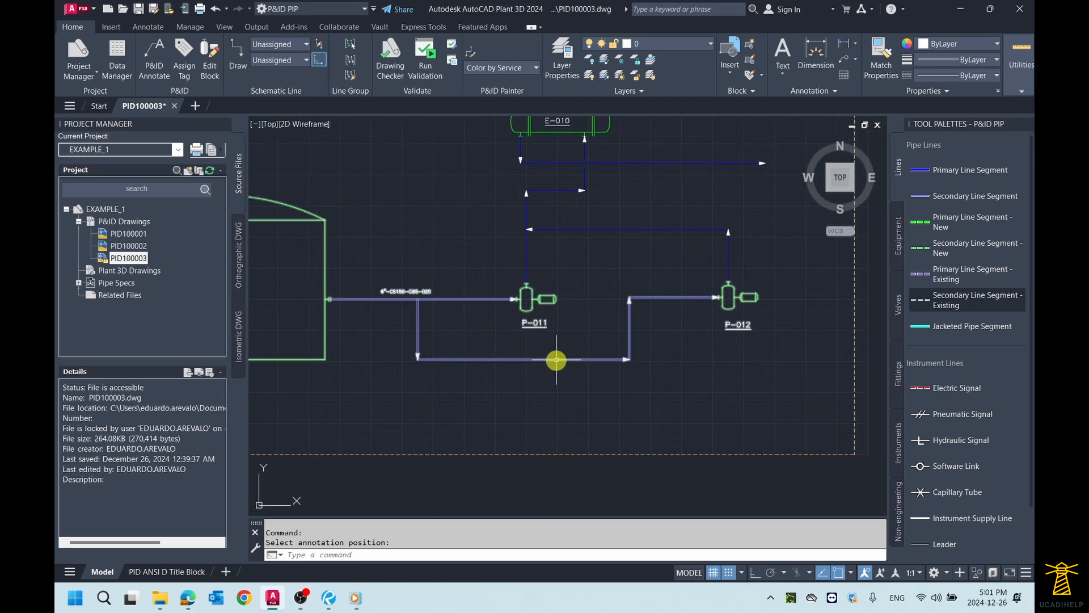
left_click(556, 360)
right_click(556, 360)
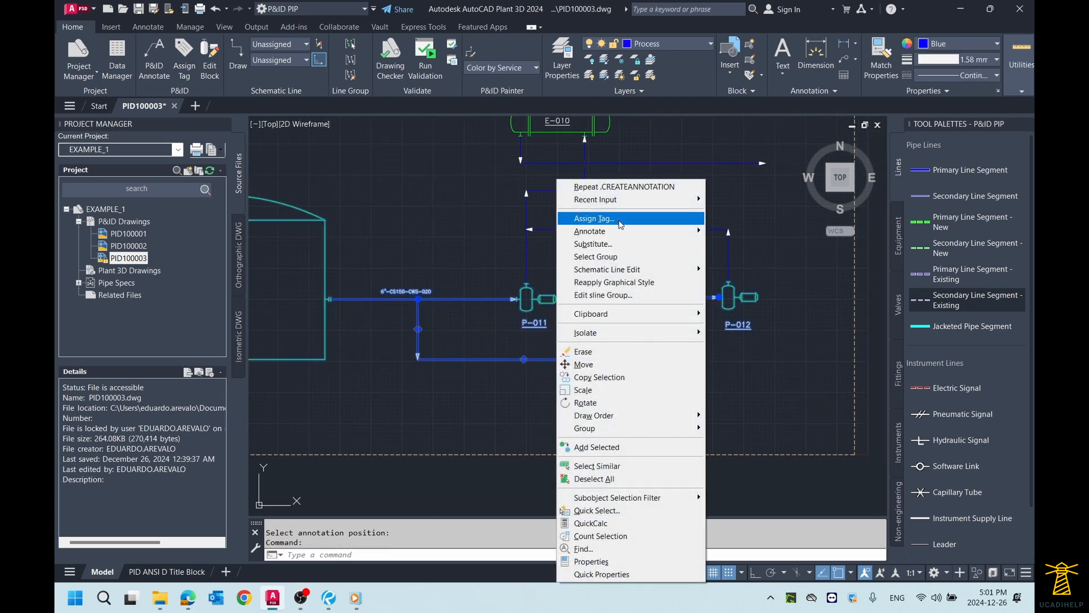
left_click(620, 224)
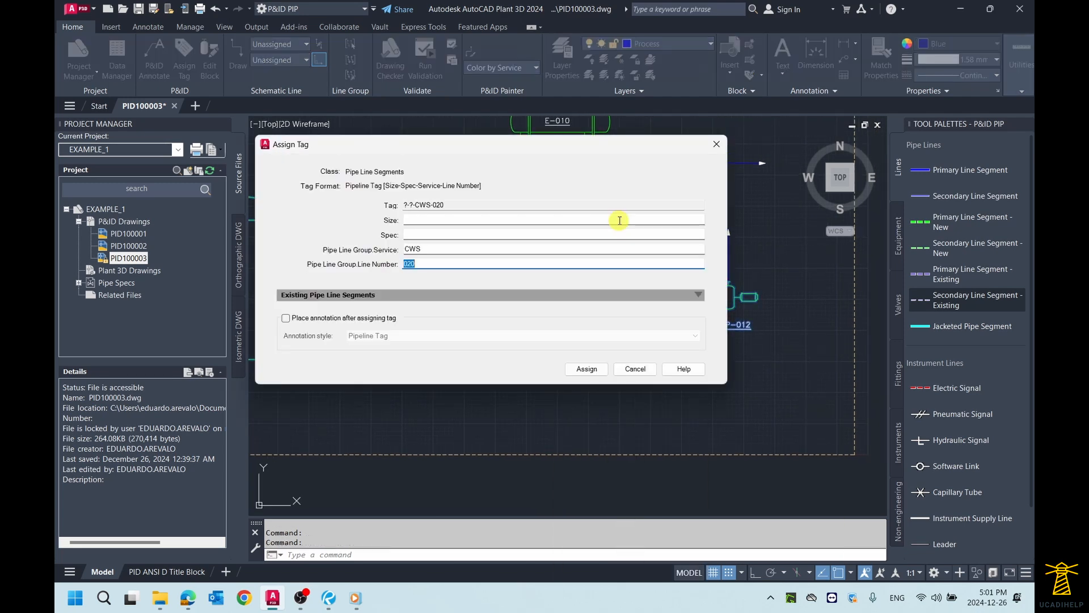
left_click(453, 220)
left_click(449, 343)
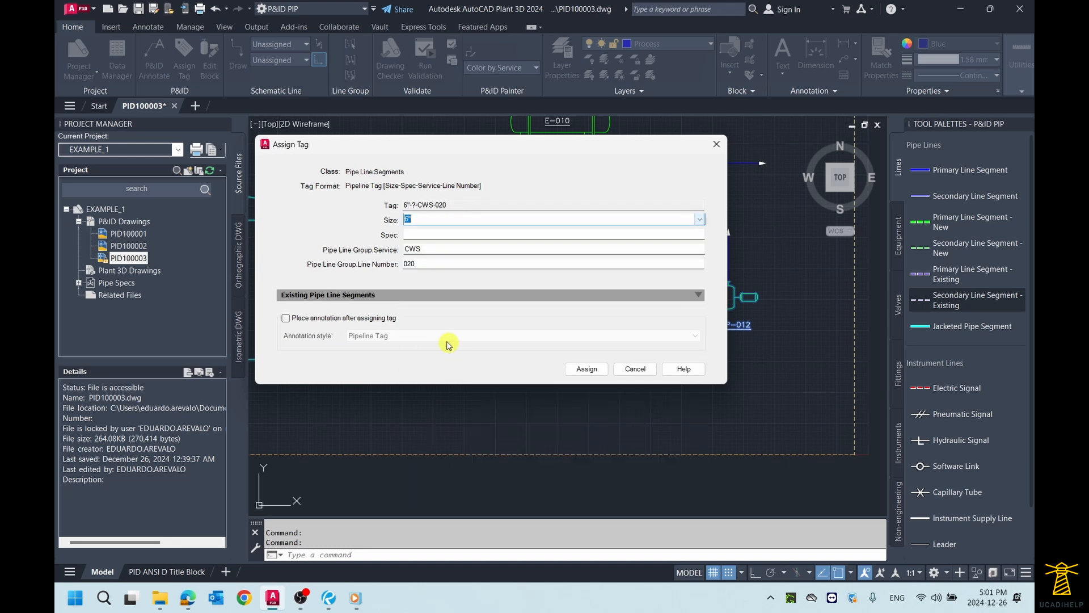
left_click(444, 234)
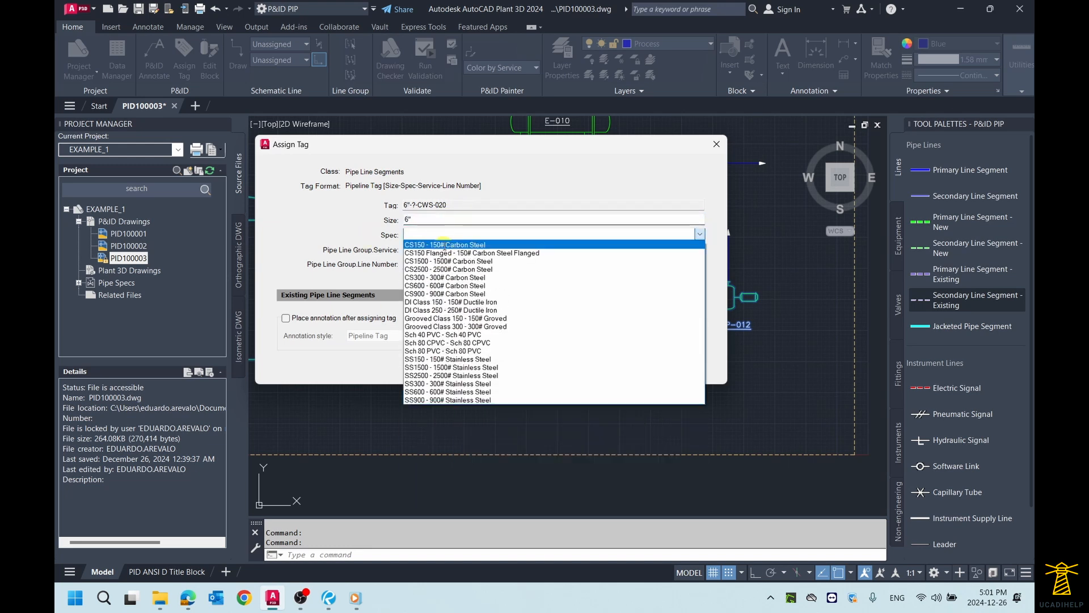
left_click(426, 248)
double_click(427, 265)
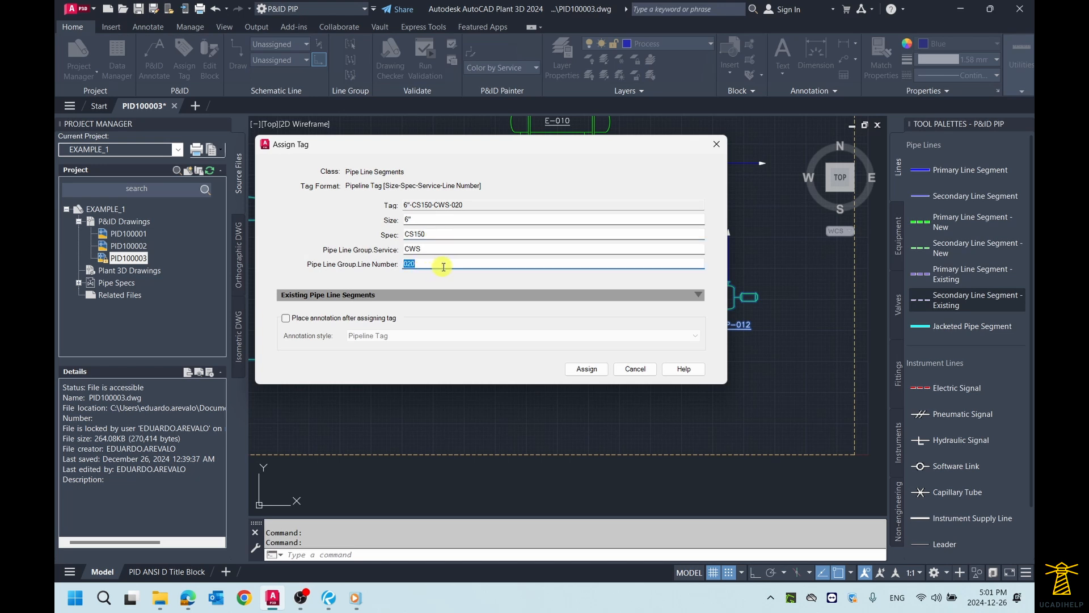
left_click_drag(477, 146, 538, 147)
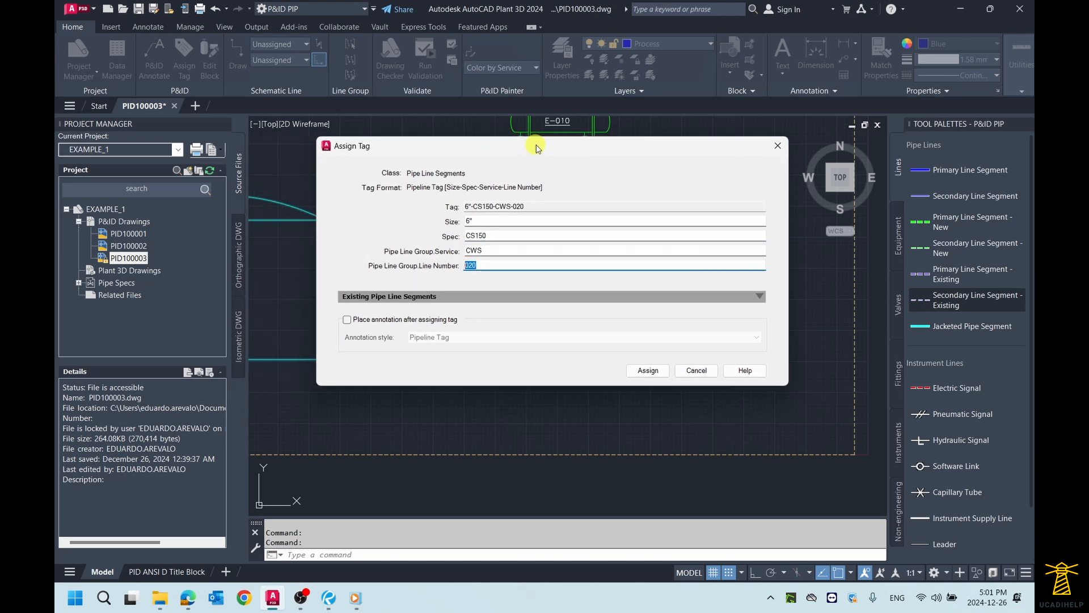
left_click(777, 146)
Step: Examine how the branch line to P-012 connects to the tagged line between TK-010 and P-011
scroll(483, 320, "up", 3)
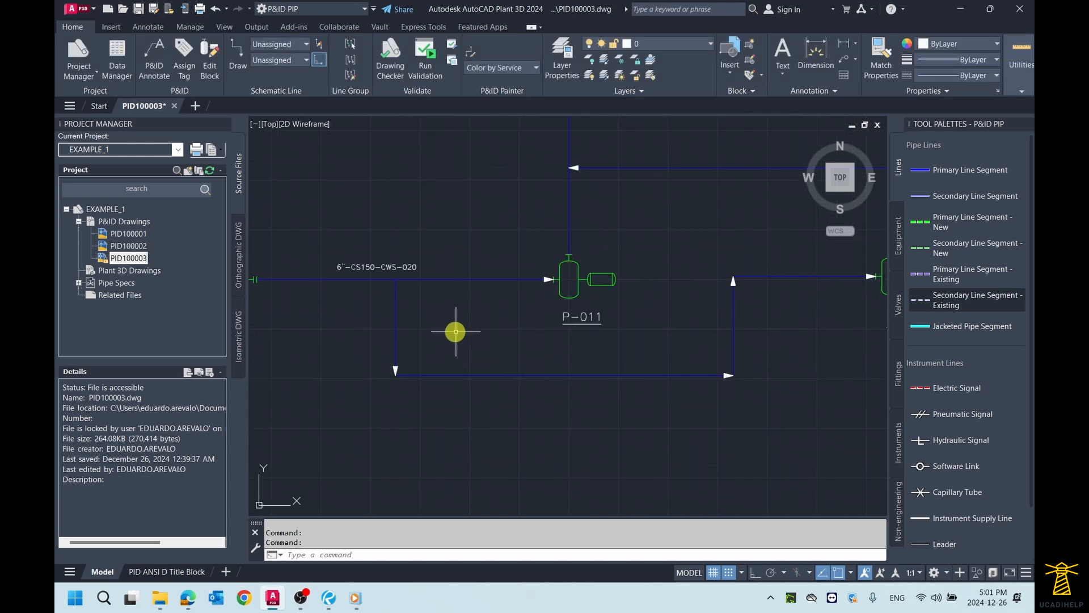
left_click(526, 373)
scroll(519, 366, "down", 3)
scroll(510, 355, "up", 2)
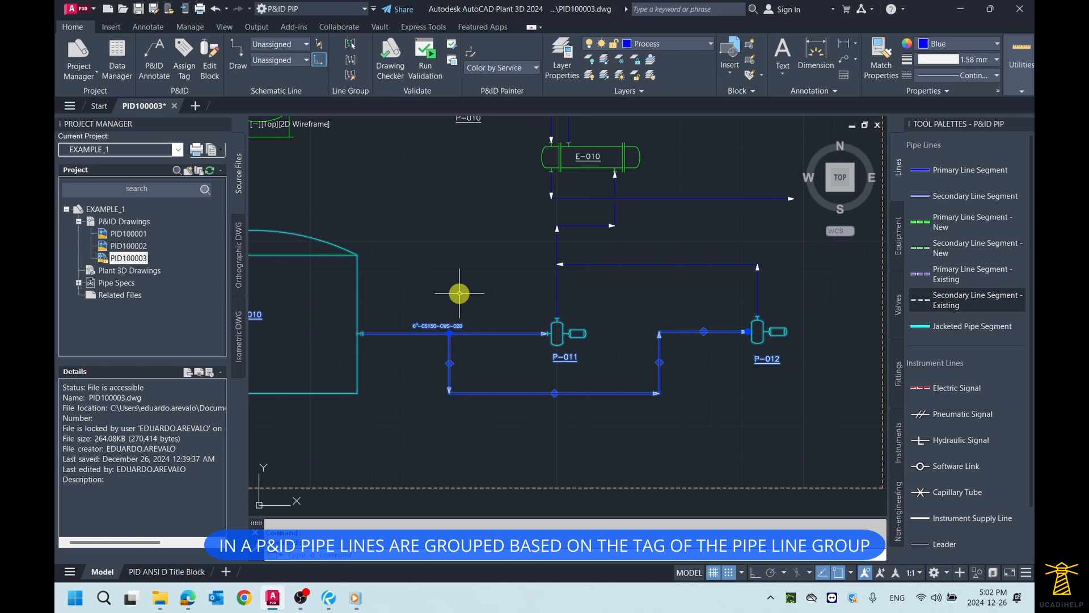
scroll(536, 365, "up", 2)
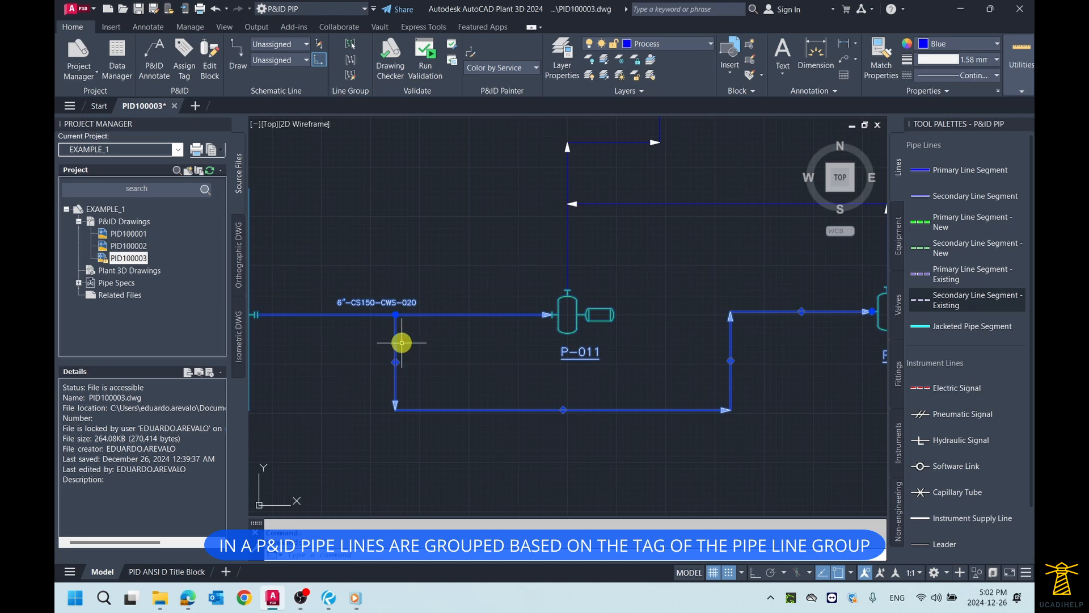
scroll(402, 343, "down", 2)
scroll(401, 340, "up", 2)
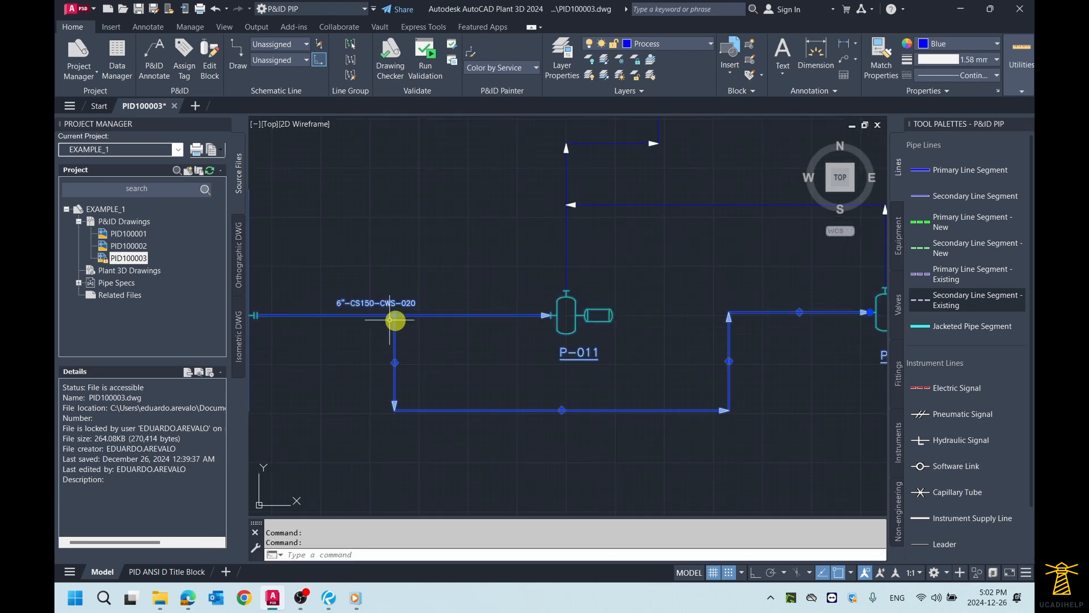
scroll(408, 331, "down", 2)
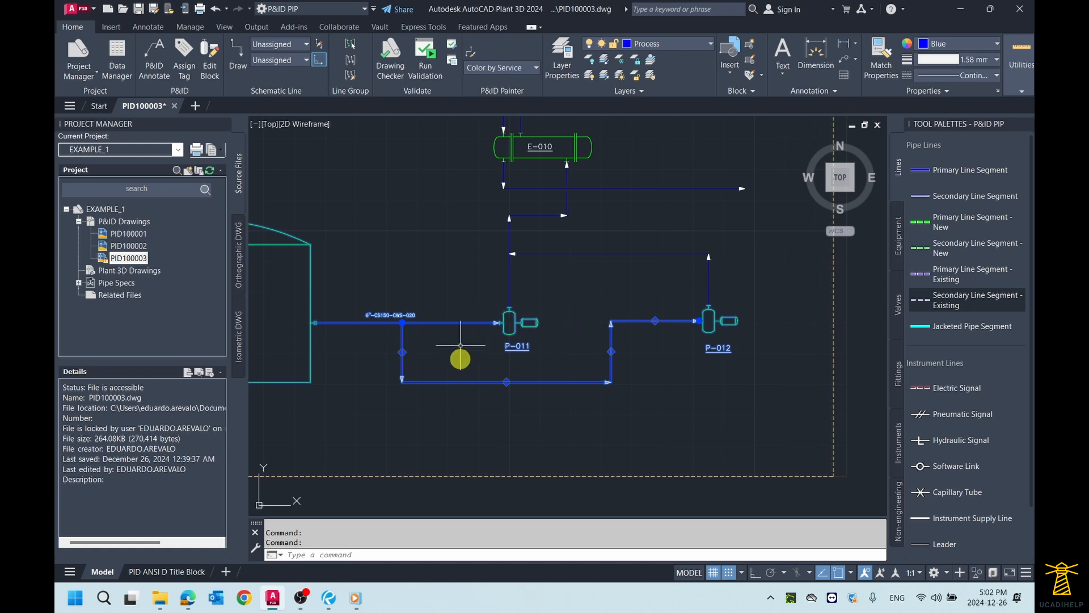
middle_click_drag(502, 351, 554, 352)
scroll(553, 353, "up", 1)
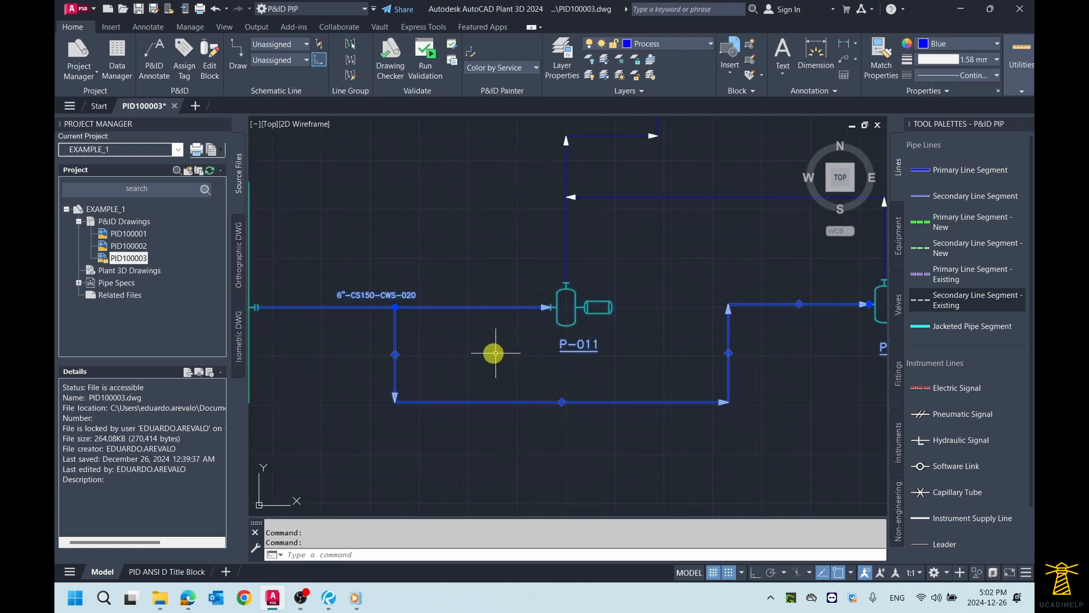
scroll(503, 355, "down", 1)
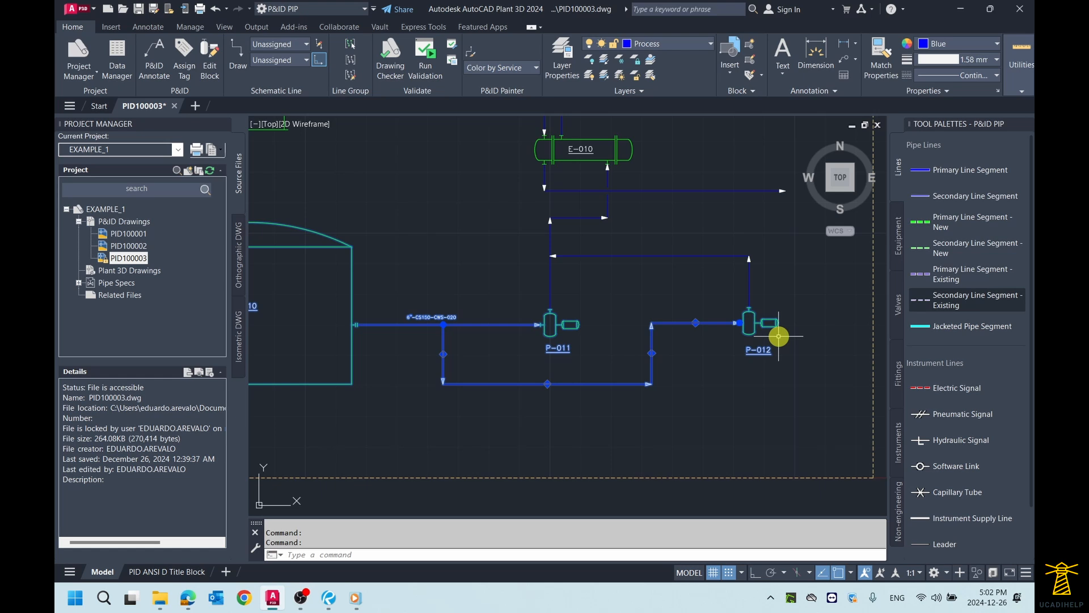
scroll(482, 363, "up", 2)
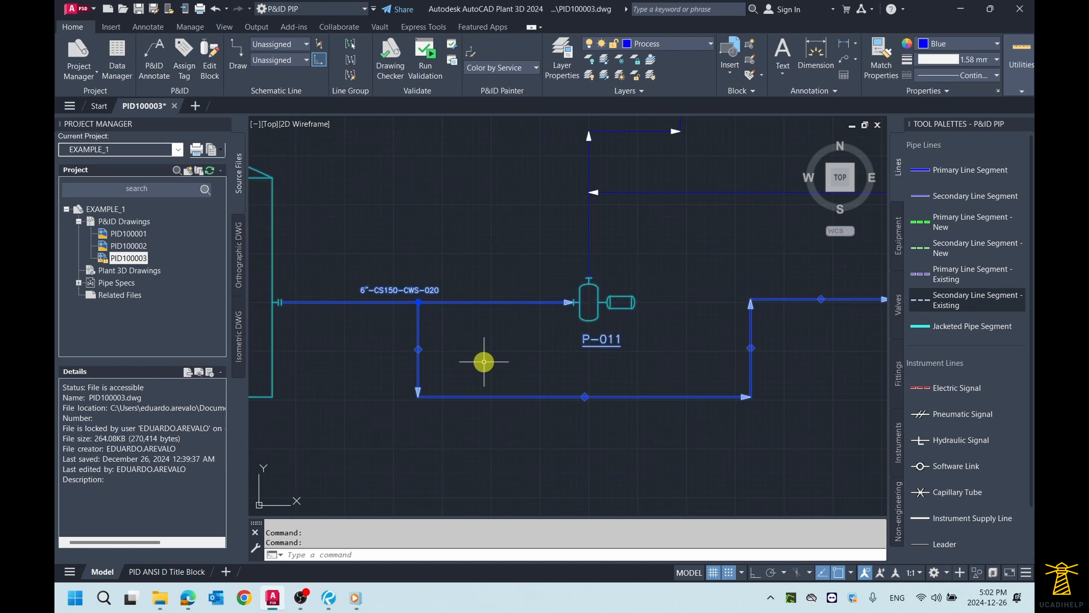
scroll(492, 332, "down", 2)
scroll(470, 332, "up", 2)
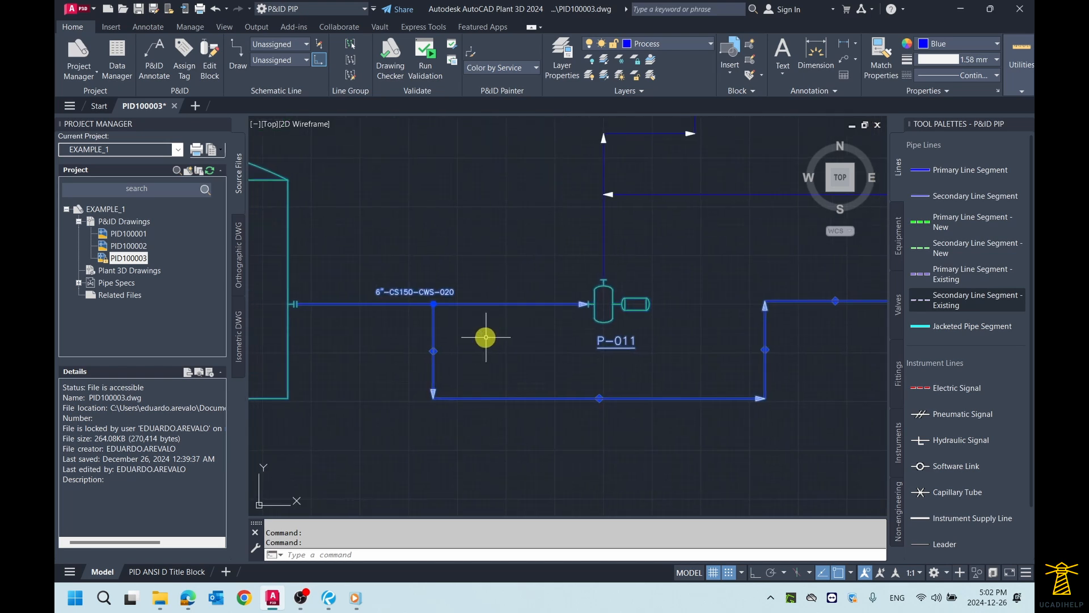
key("Escape")
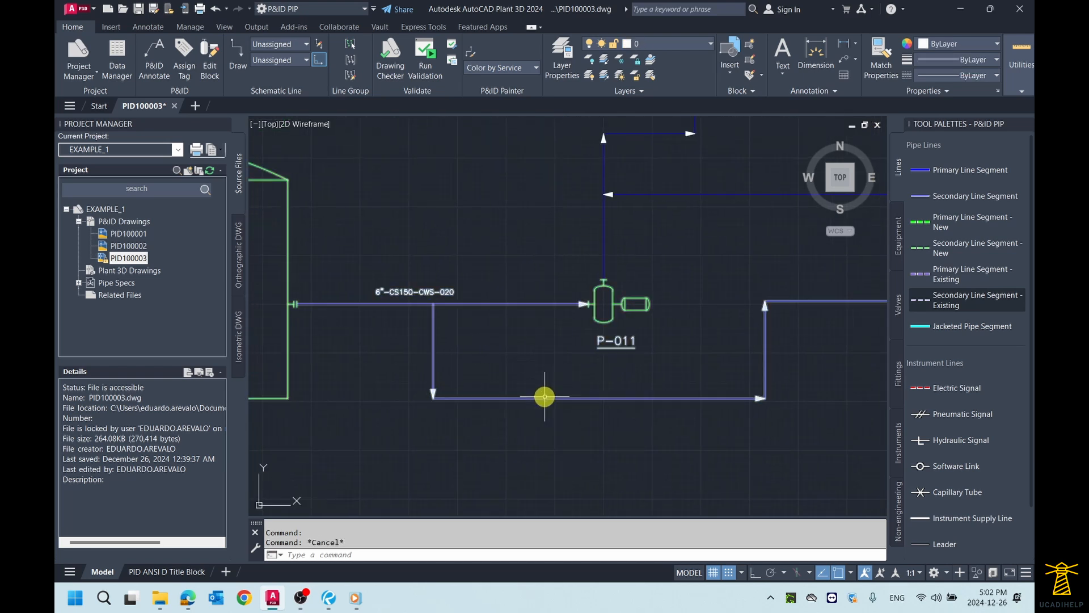
Step: Start assigning a tag to the branch line segment feeding P-012 and move the Assign Tag dialog clear of the line
left_click(543, 398)
scroll(539, 369, "down", 2)
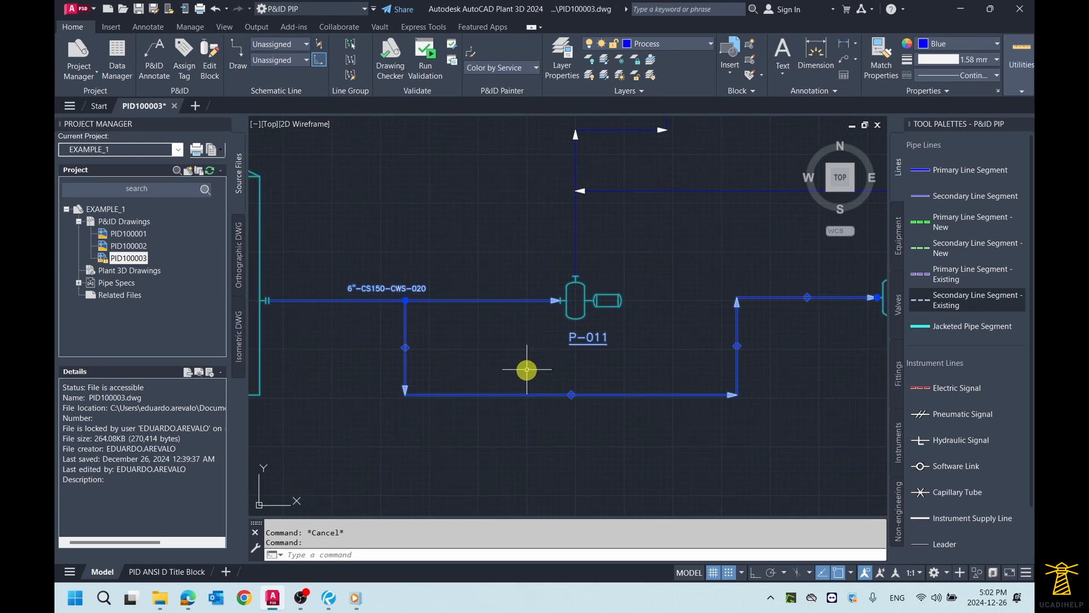
scroll(527, 364, "up", 1)
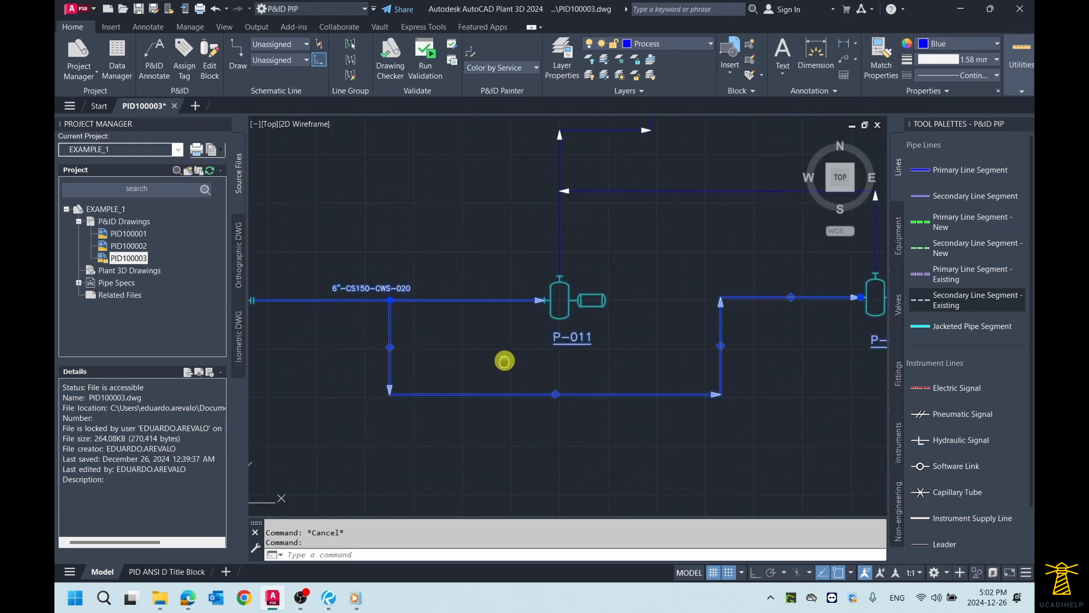
scroll(505, 360, "up", 1)
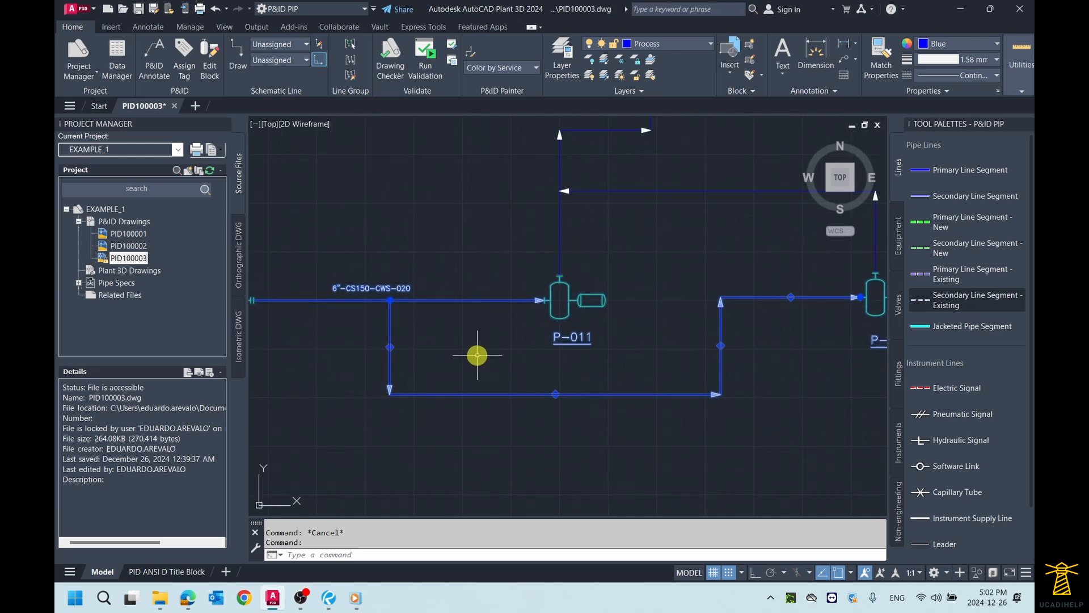
right_click(493, 397)
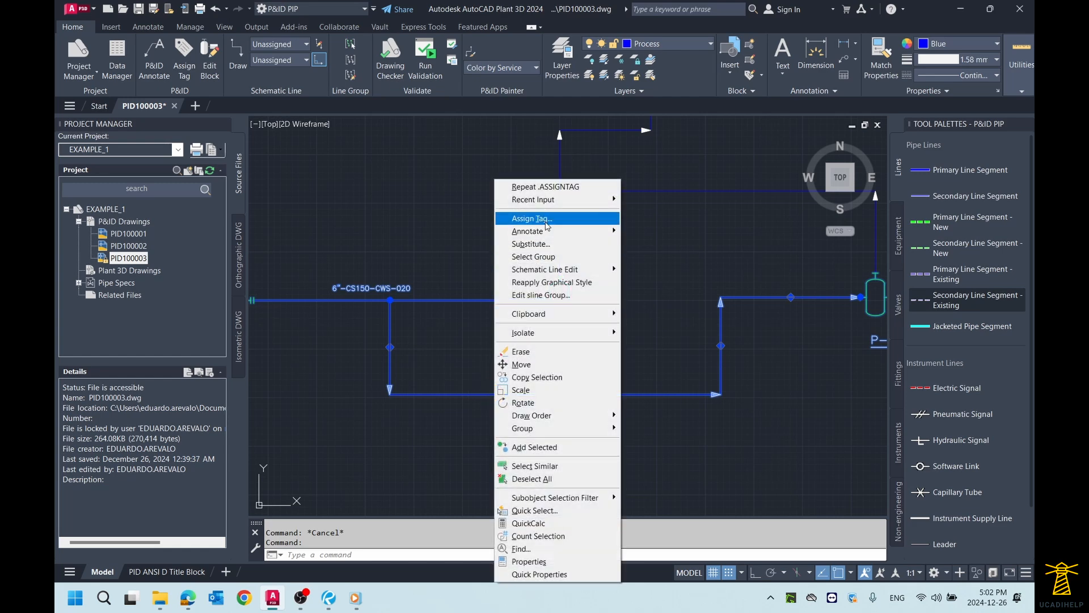
left_click(533, 220)
left_click_drag(481, 149, 691, 163)
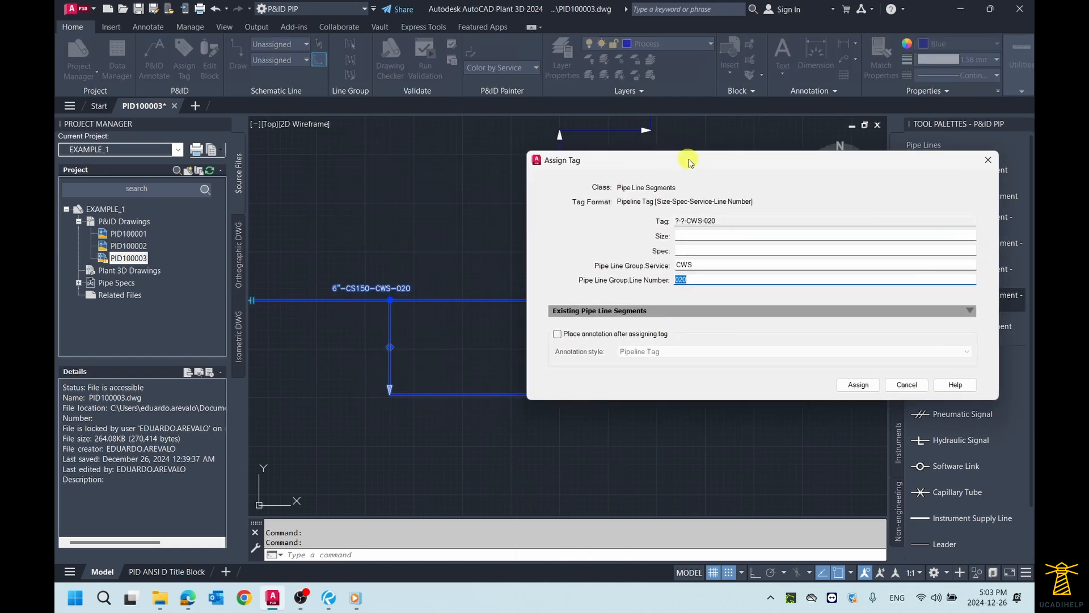
Step: Try assigning the branch line feeding P-012 a tag with size 6", spec CS150, service CWS and line number 021
left_click(705, 234)
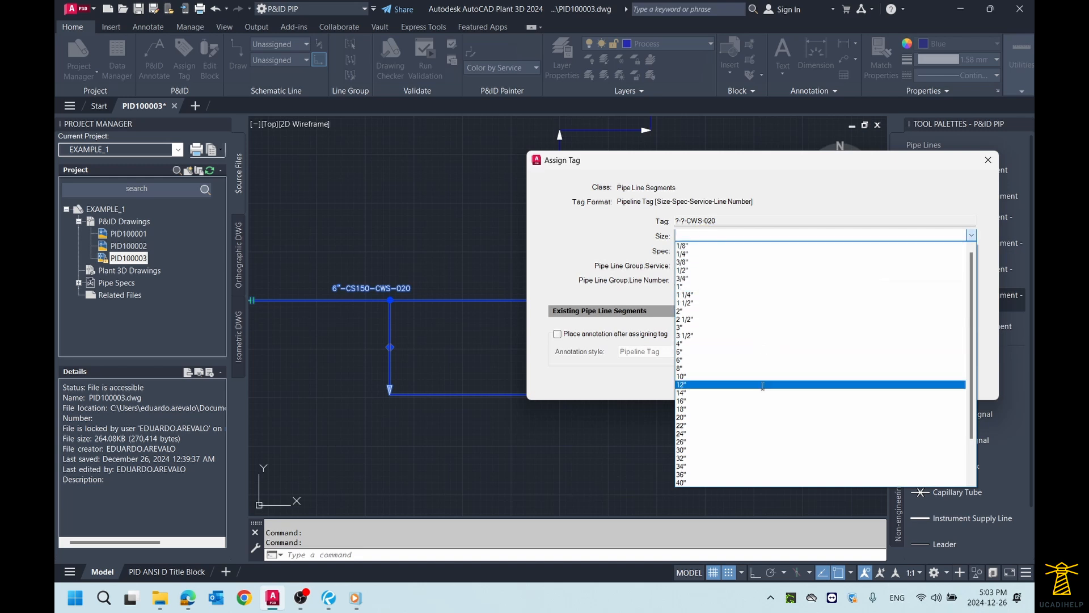
left_click(743, 359)
left_click(688, 248)
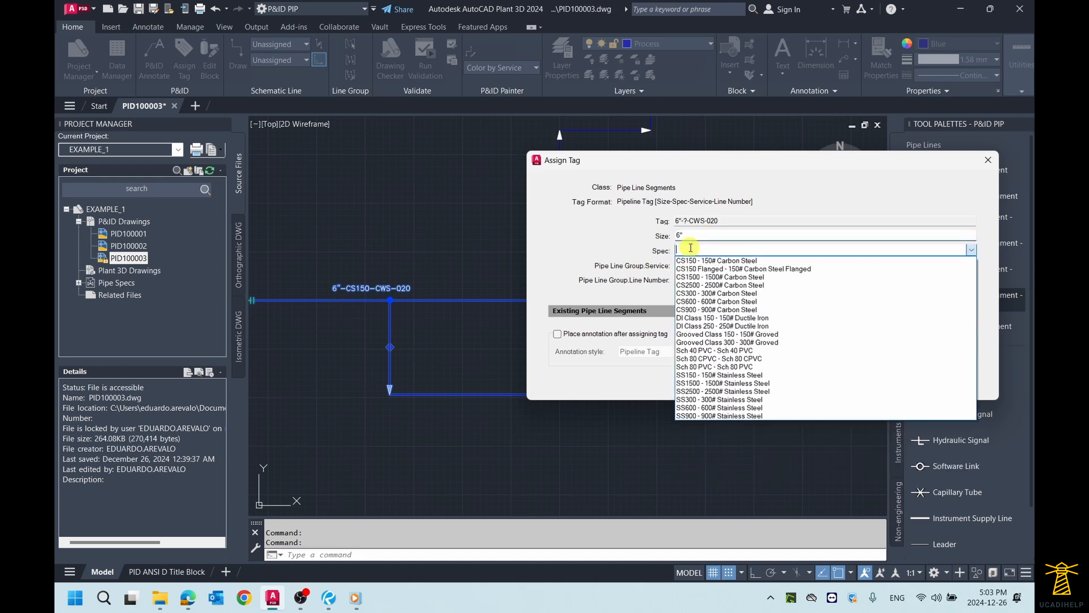
left_click(708, 260)
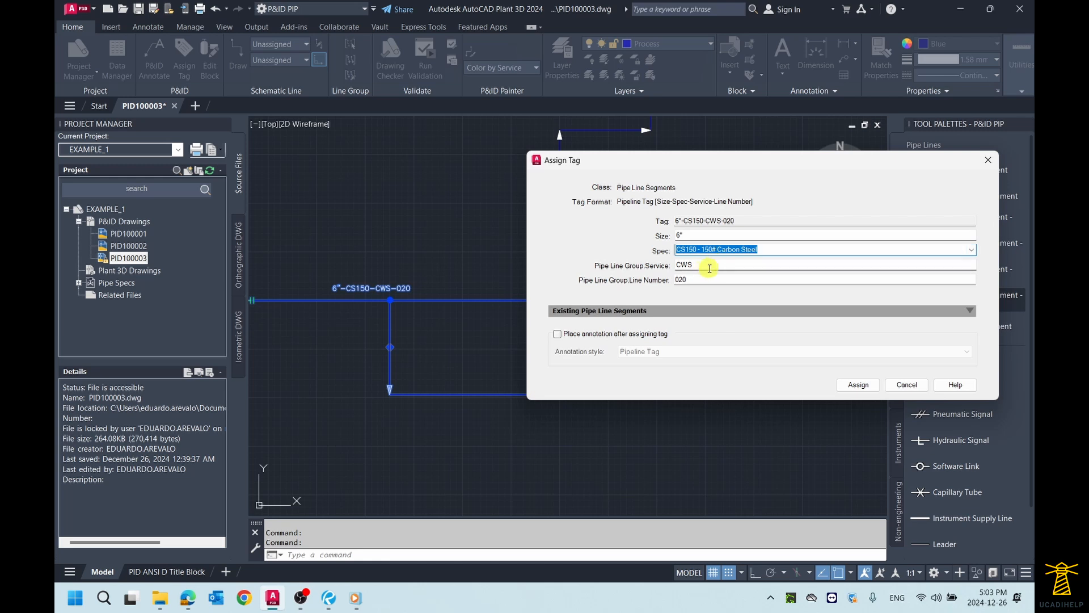
double_click(705, 279)
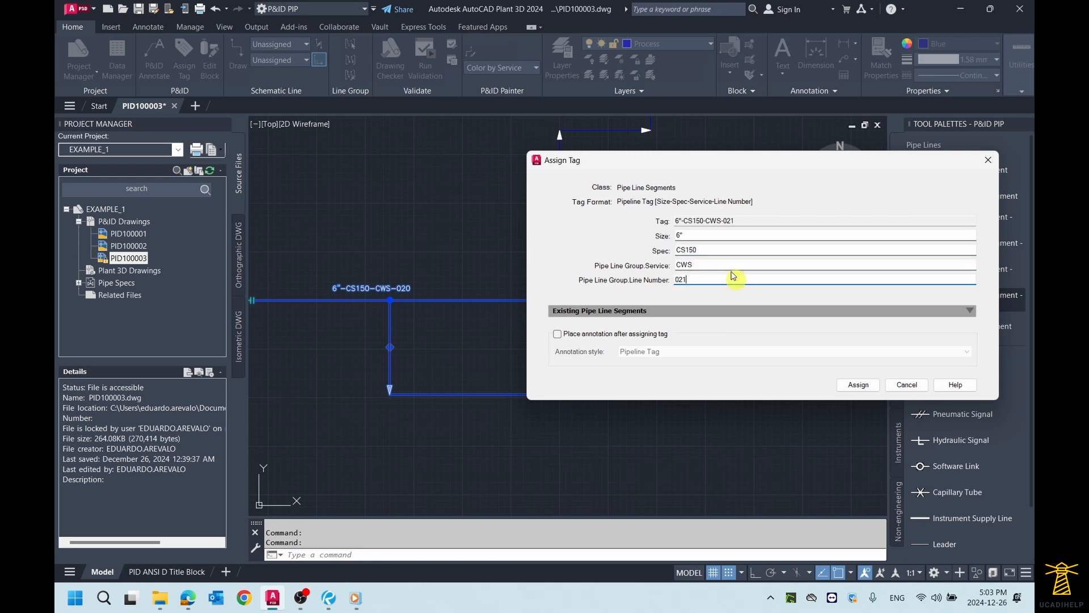
left_click_drag(716, 166, 693, 164)
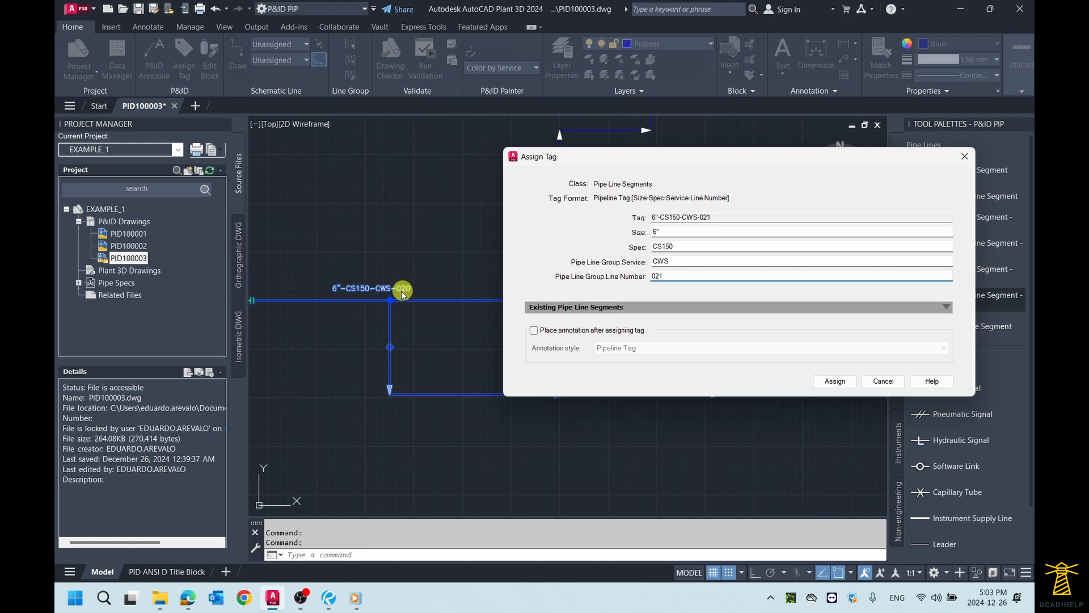
left_click(837, 382)
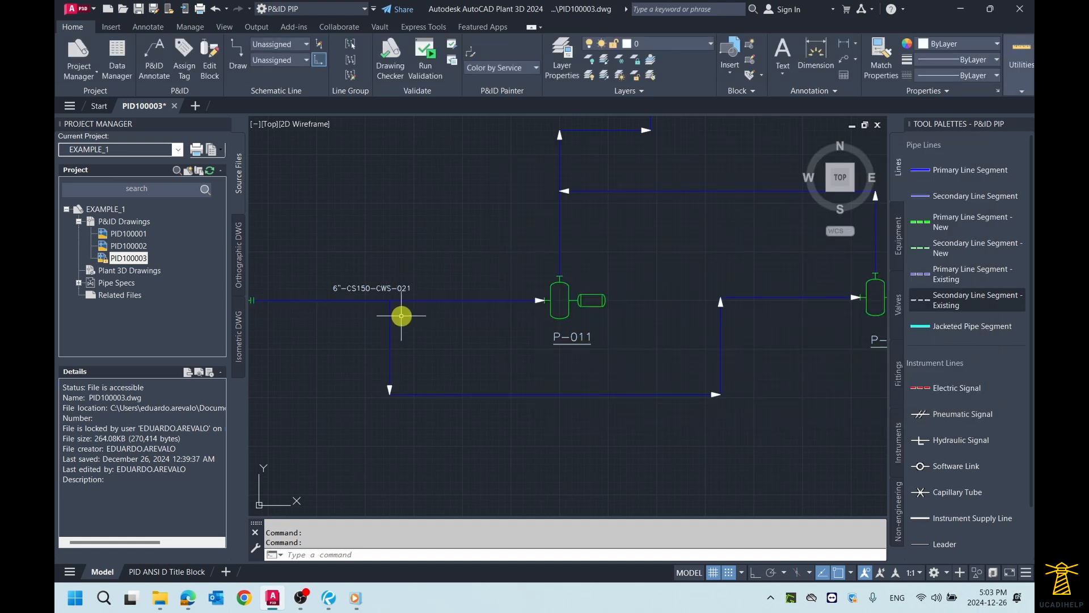
Step: Check the annotation on the TK-010 to P-011 line, then undo the tag assignment with line number 021
middle_click_drag(404, 309, 428, 309)
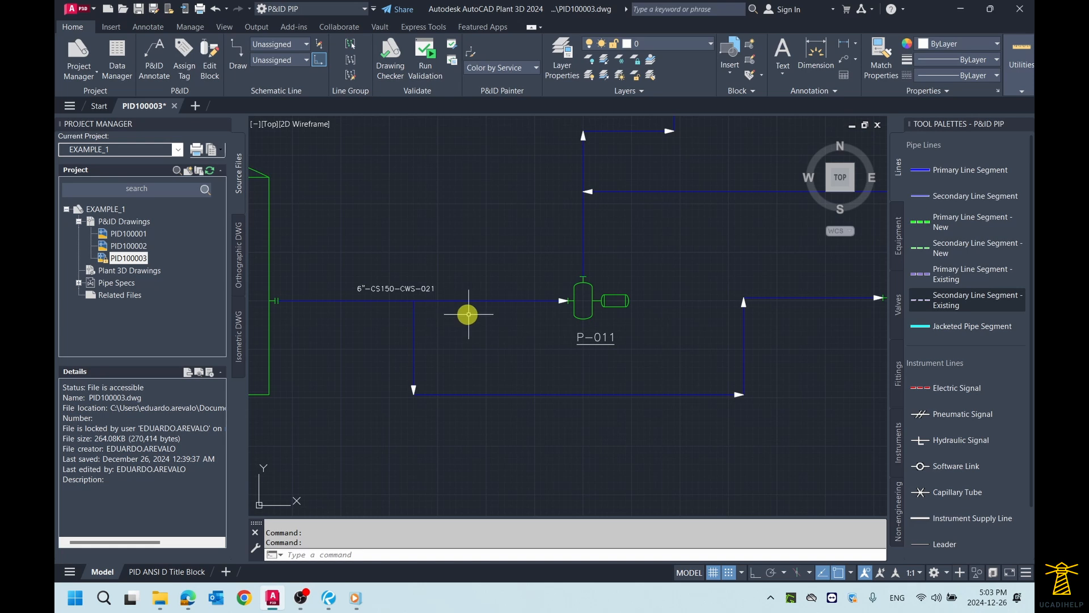
middle_click_drag(474, 259, 457, 265)
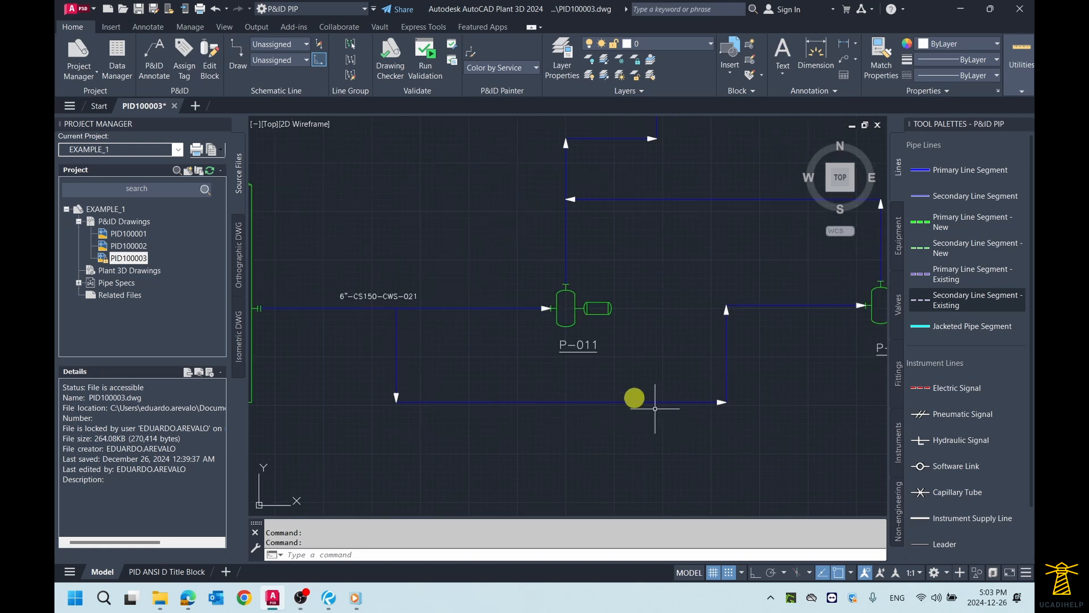
scroll(658, 352, "down", 2)
scroll(493, 328, "up", 2)
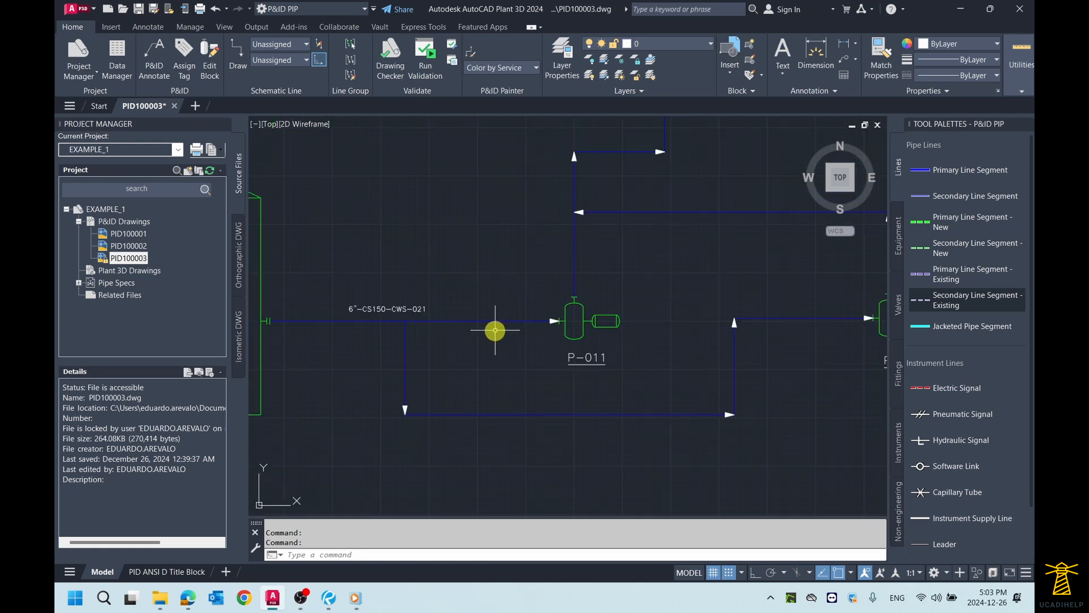
scroll(459, 335, "down", 2)
scroll(502, 338, "up", 2)
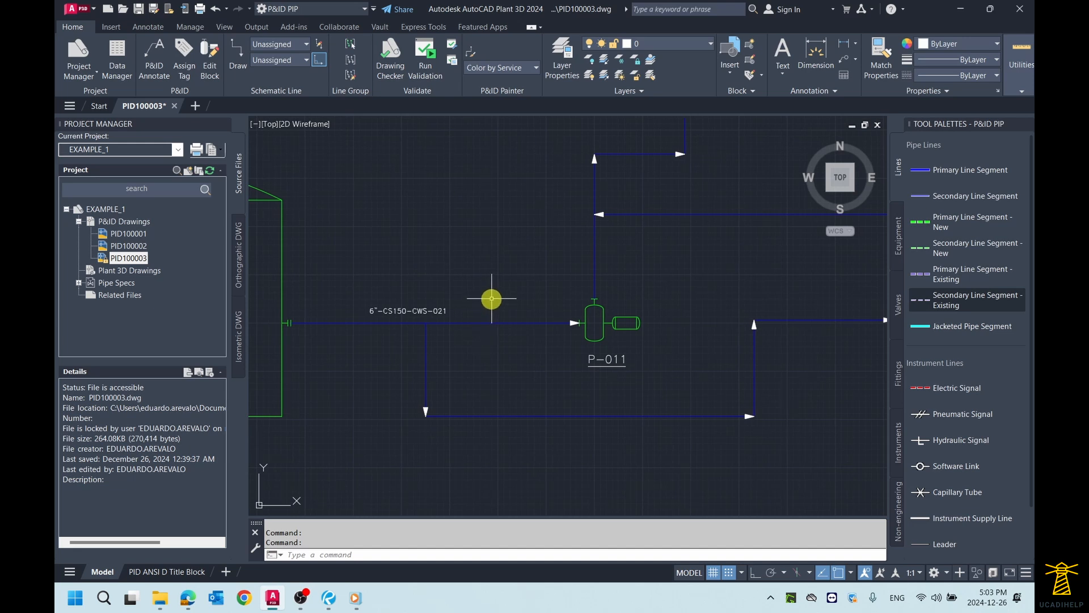
key("ctrl+z")
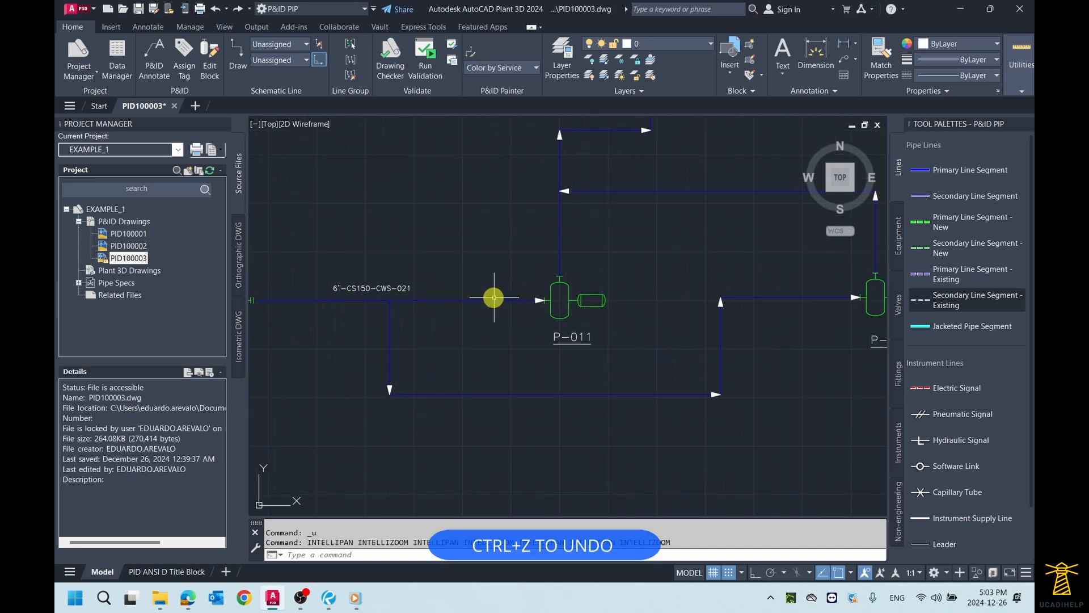
key("ctrl+z")
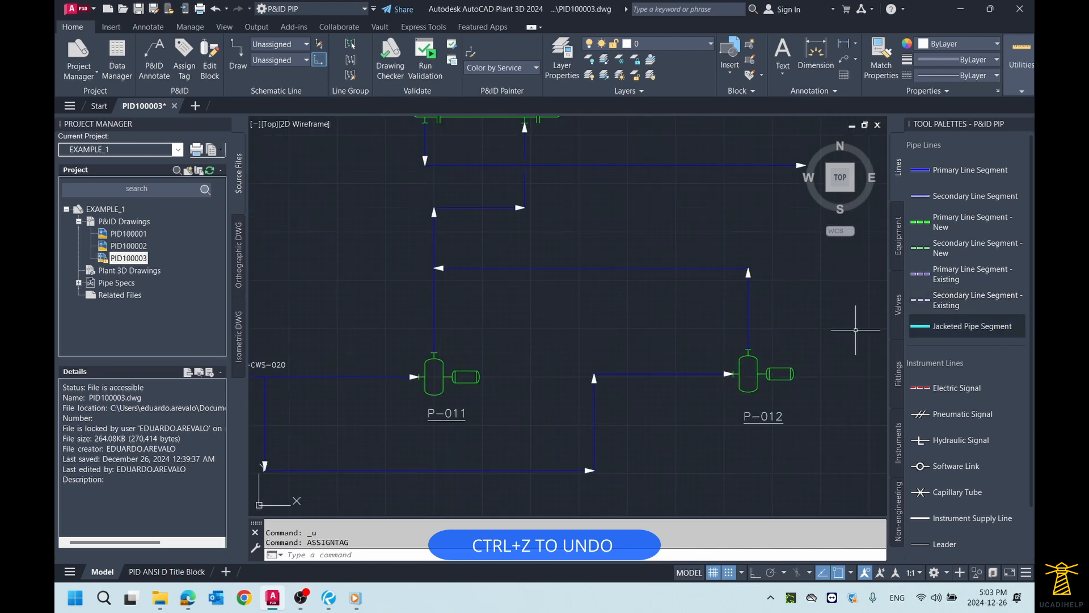
Step: Start assigning a tag to the pipe line running from P-011 to E-010, keeping the dialog clear of the line
key("alt+Tab")
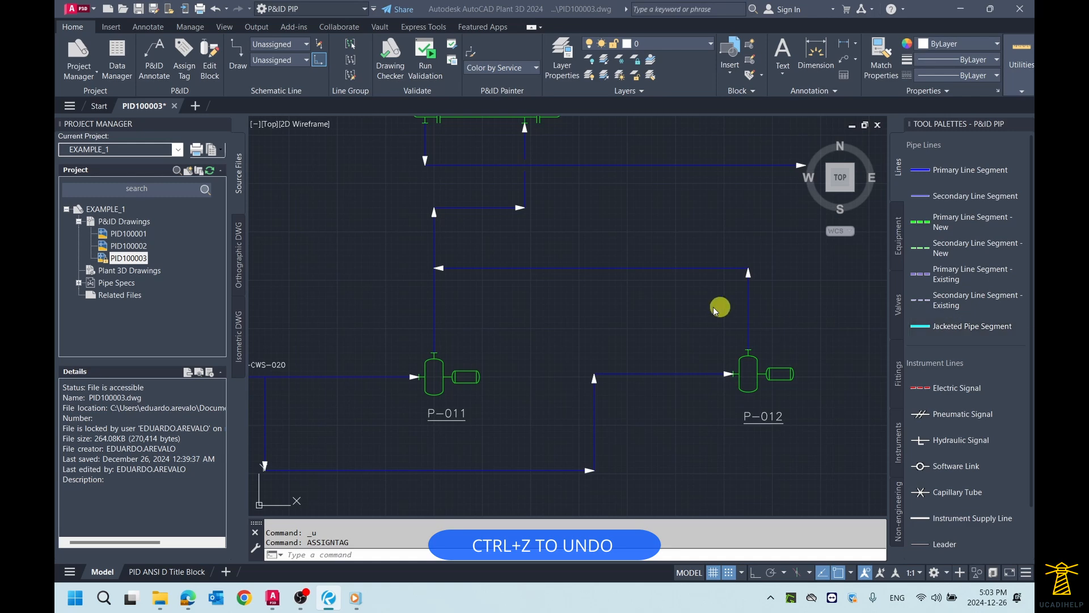
left_click(559, 295)
scroll(426, 297, "down", 2)
middle_click_drag(425, 297, 478, 305)
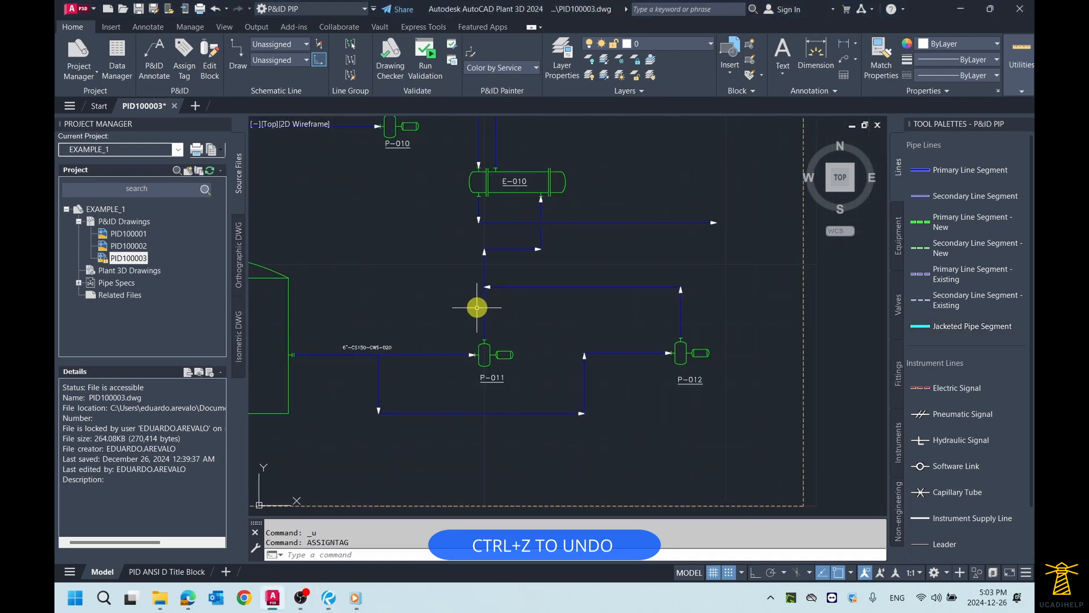
left_click(479, 306)
key("Escape")
left_click(483, 309)
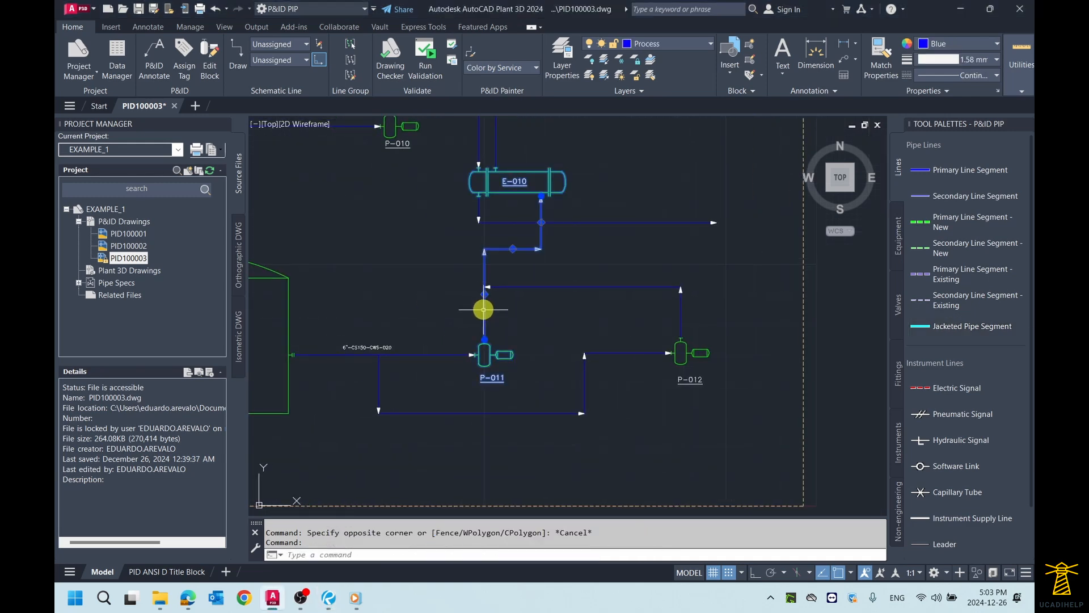
right_click(483, 309)
left_click(527, 220)
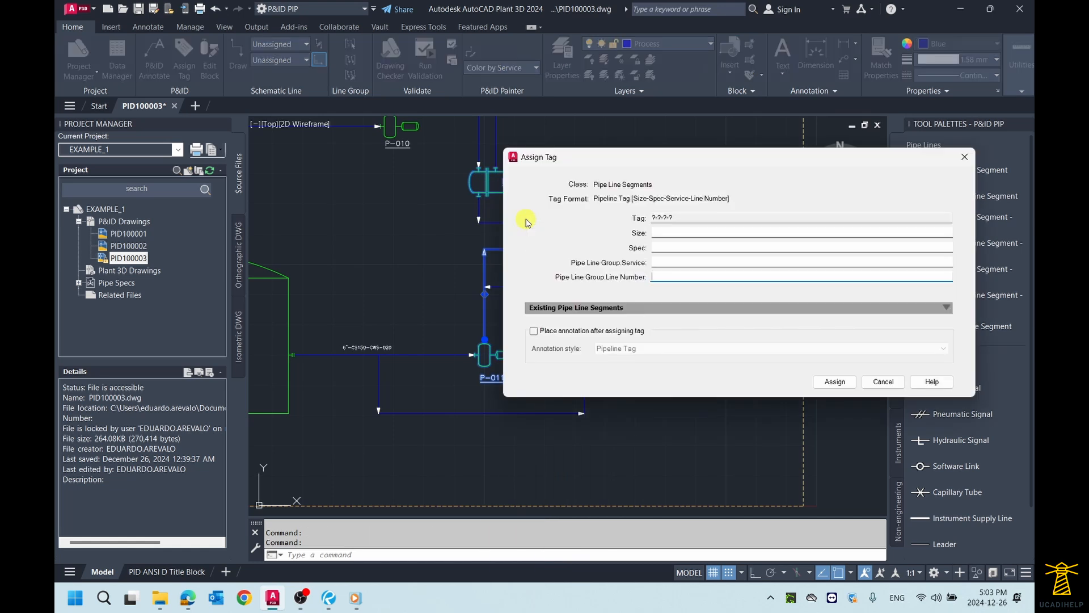
left_click_drag(701, 163, 727, 138)
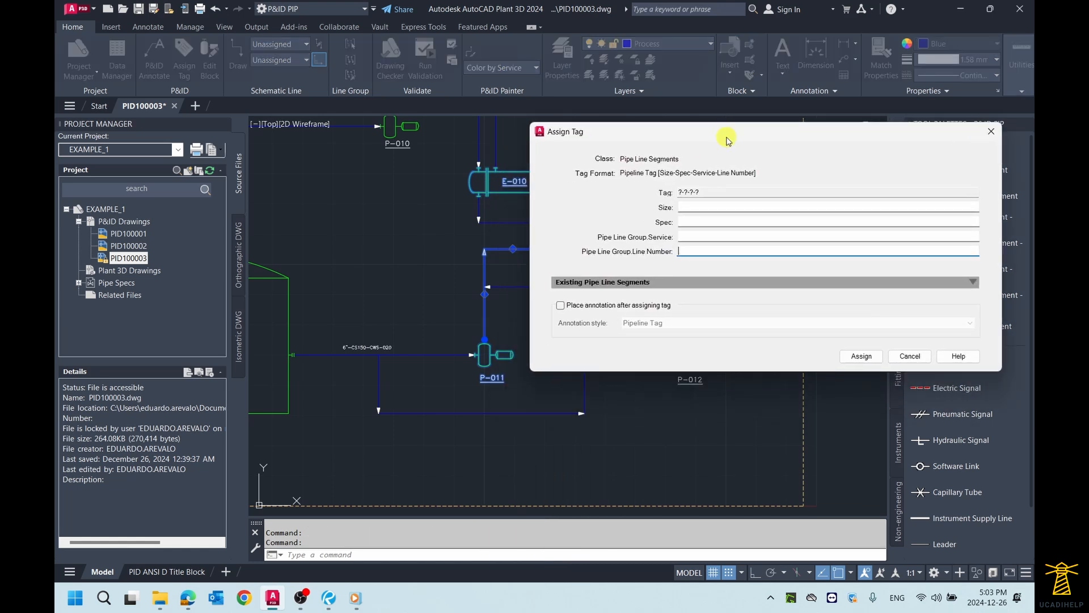
Step: Set the tag's size to 4", spec to CS150 and pipe line group service to CWS (Cooling Water Supply)
left_click(710, 208)
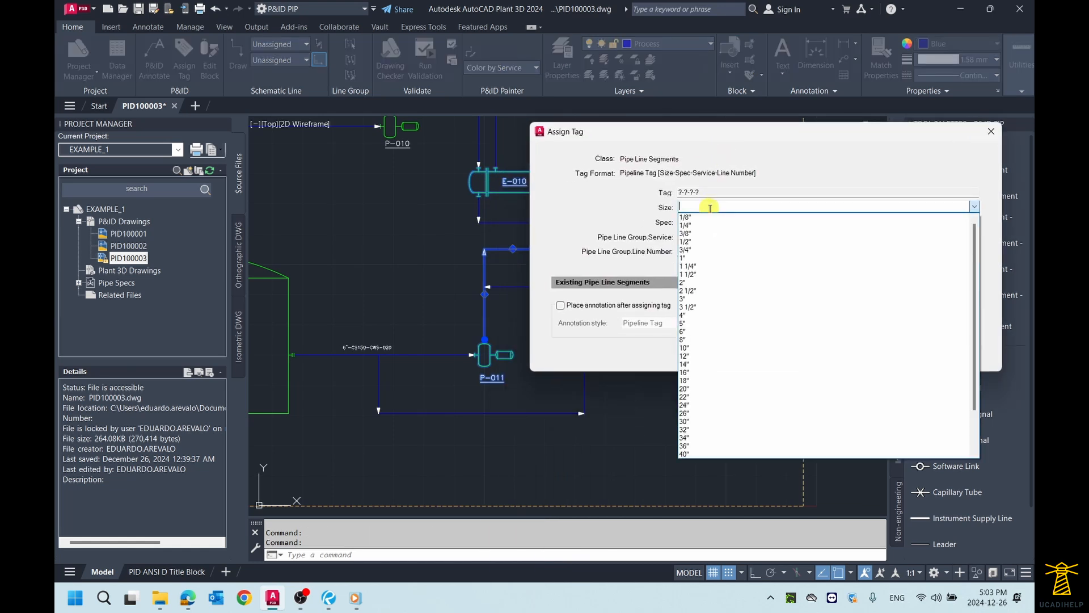
left_click(702, 316)
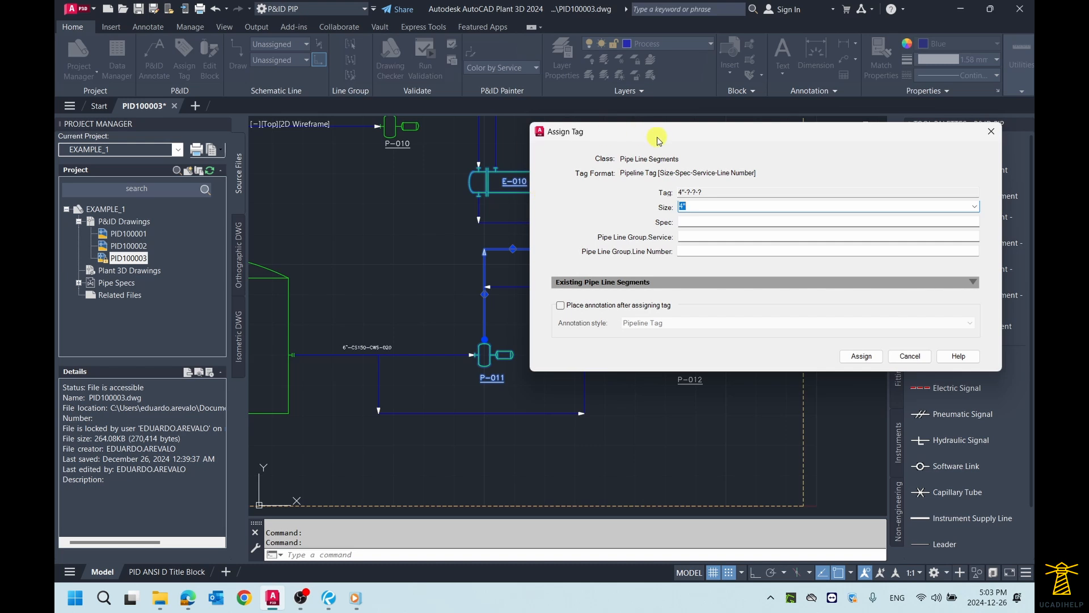
left_click_drag(658, 139, 673, 135)
left_click(704, 215)
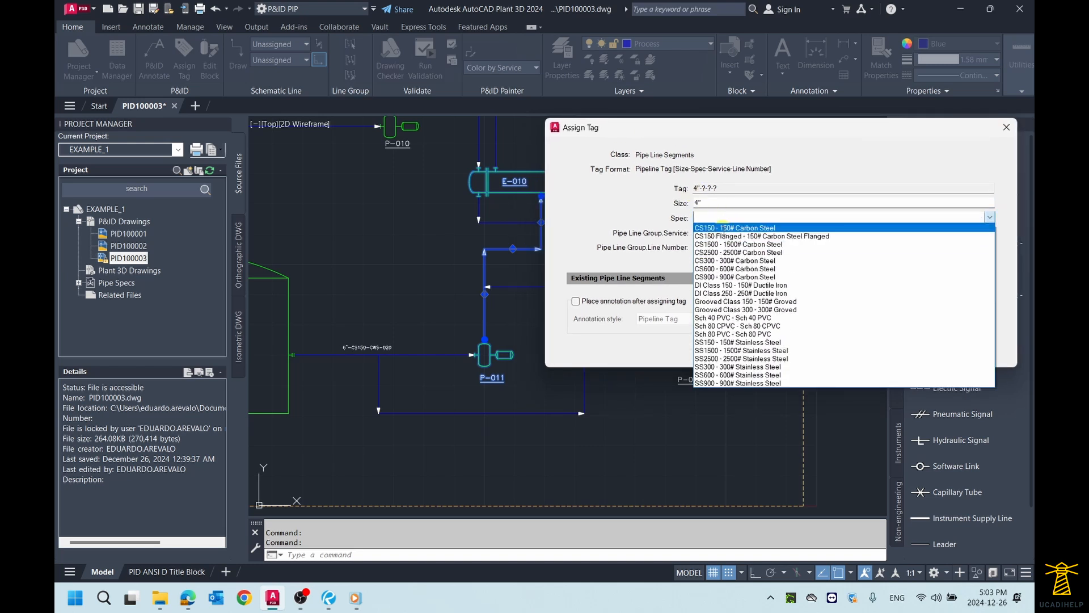
left_click(723, 228)
left_click(716, 232)
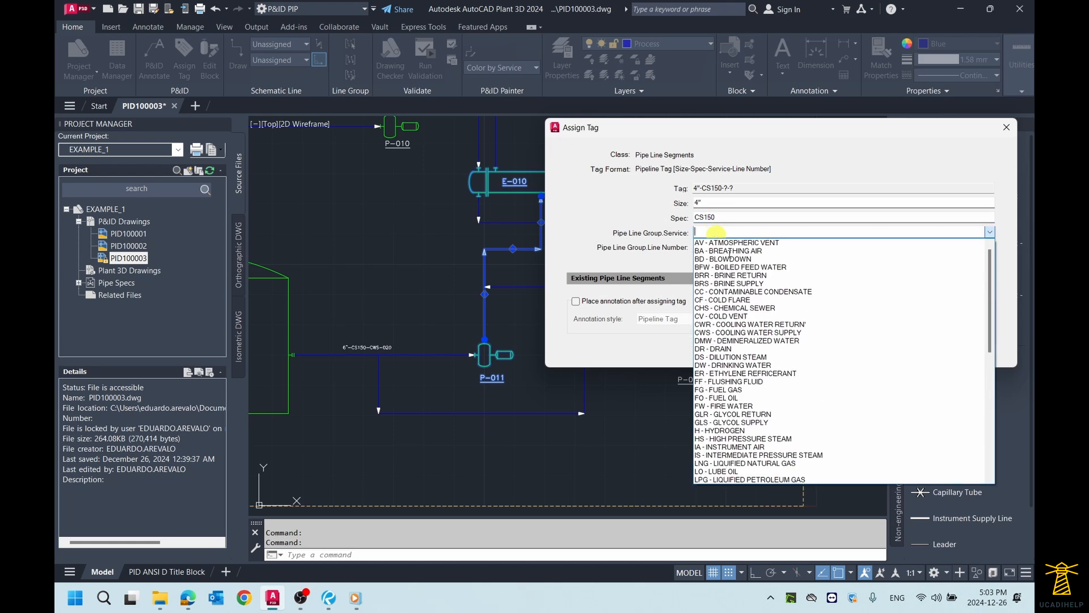
left_click(771, 333)
Step: Set the pipe line group line number to 022 and assign the tag to the P-011 to E-010 line
left_click(712, 250)
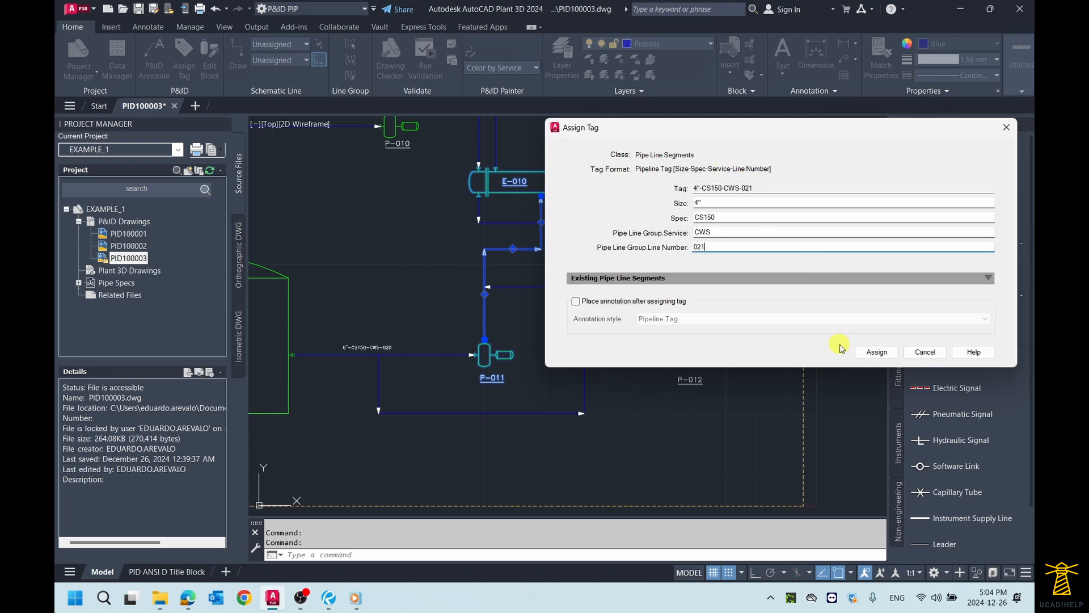
left_click(877, 355)
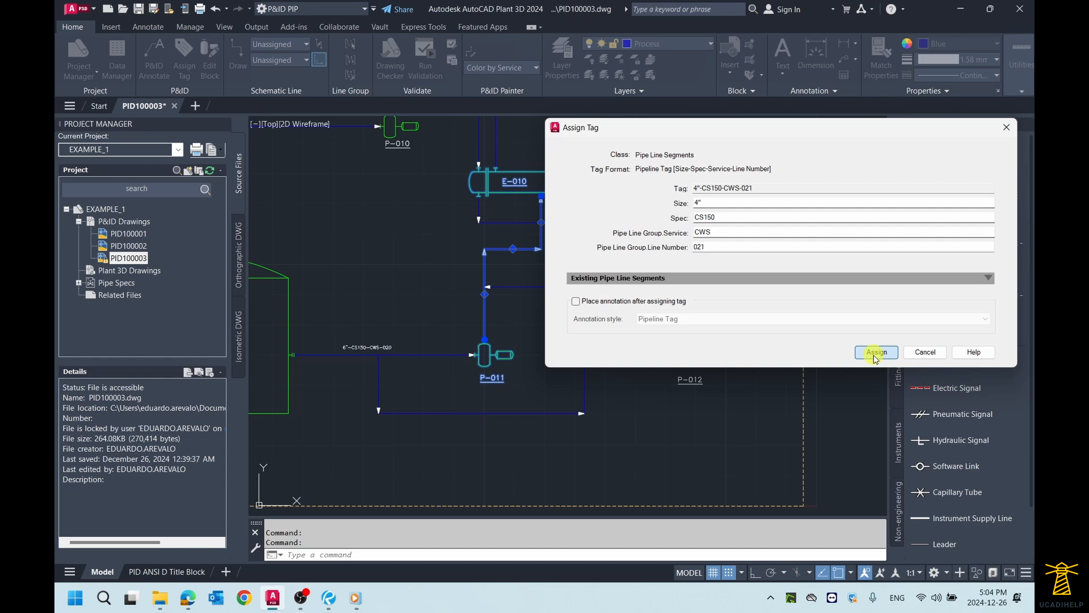
double_click(703, 247)
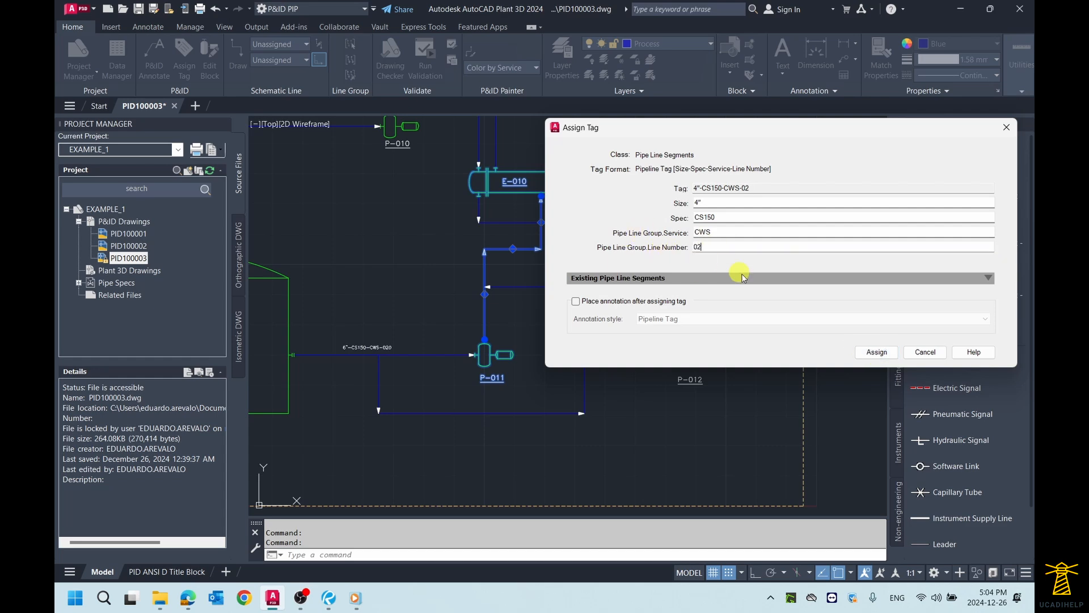
left_click(876, 352)
Step: Annotate the P-011 to E-010 line with the Pipeline Tag style, placing the label just left of the vertical run above P-011
scroll(543, 276, "up", 2)
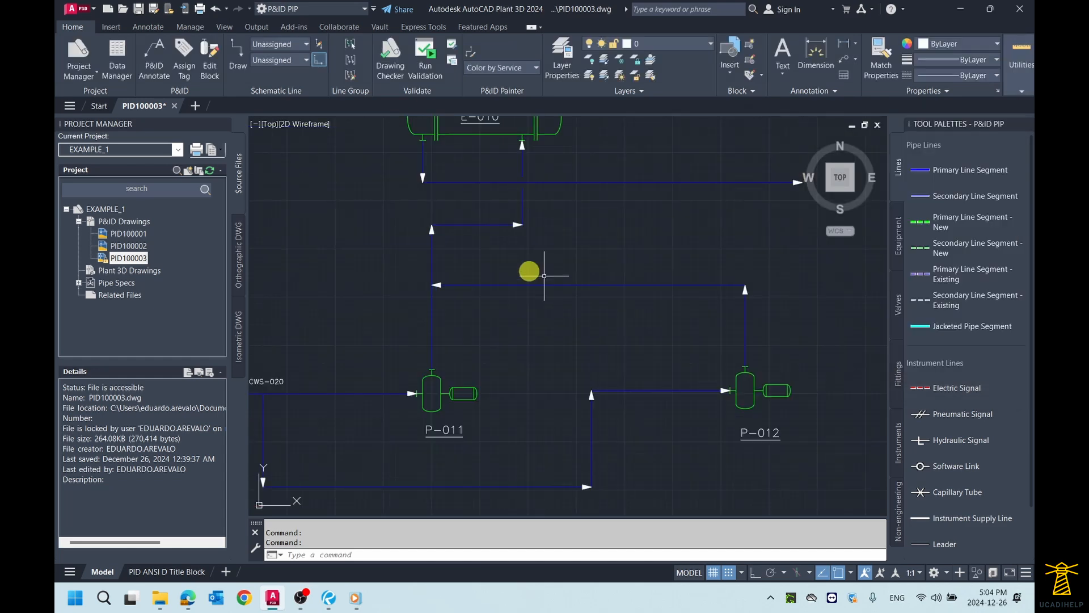
left_click(482, 225)
right_click(482, 226)
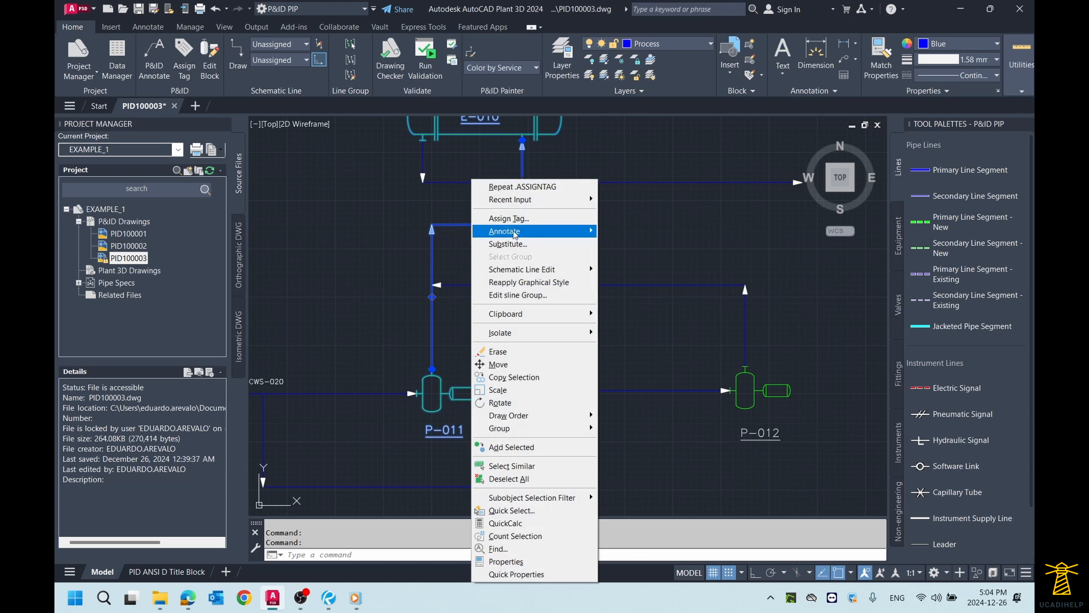
mouse_move(515, 235)
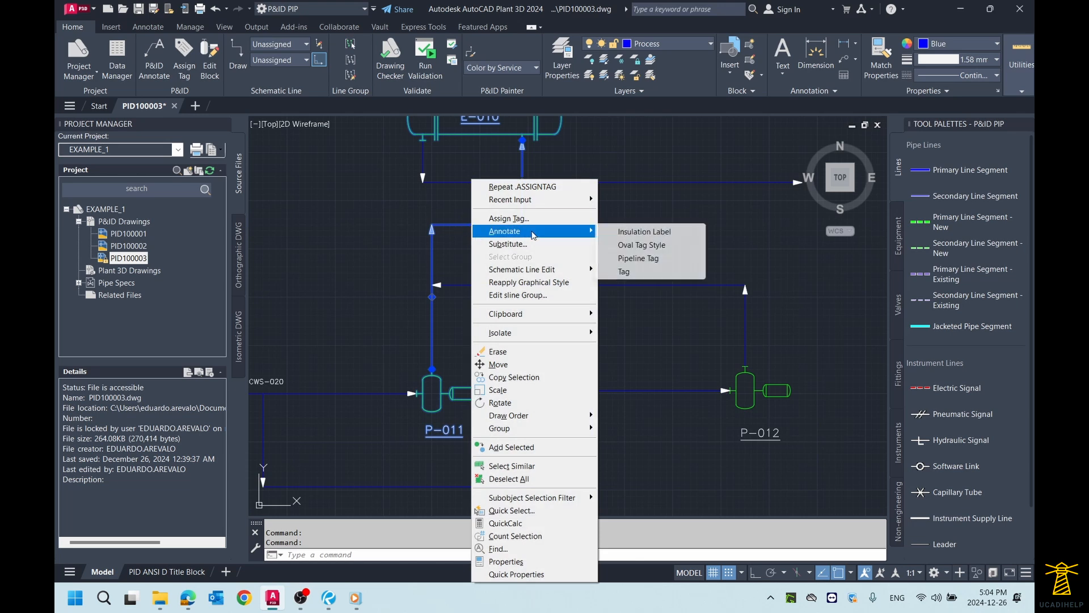
left_click(622, 262)
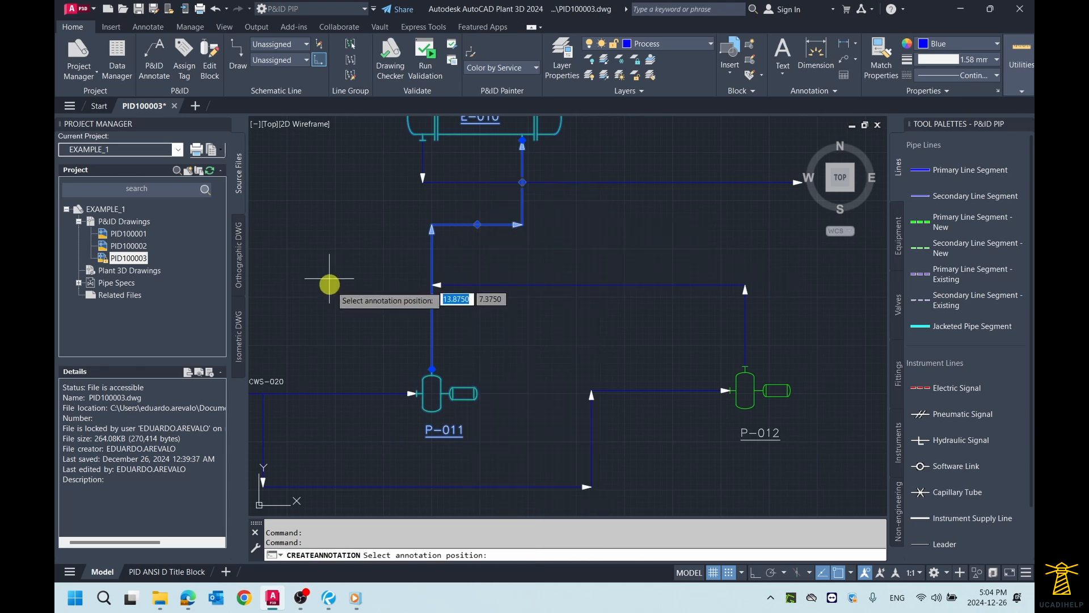
left_click(413, 292)
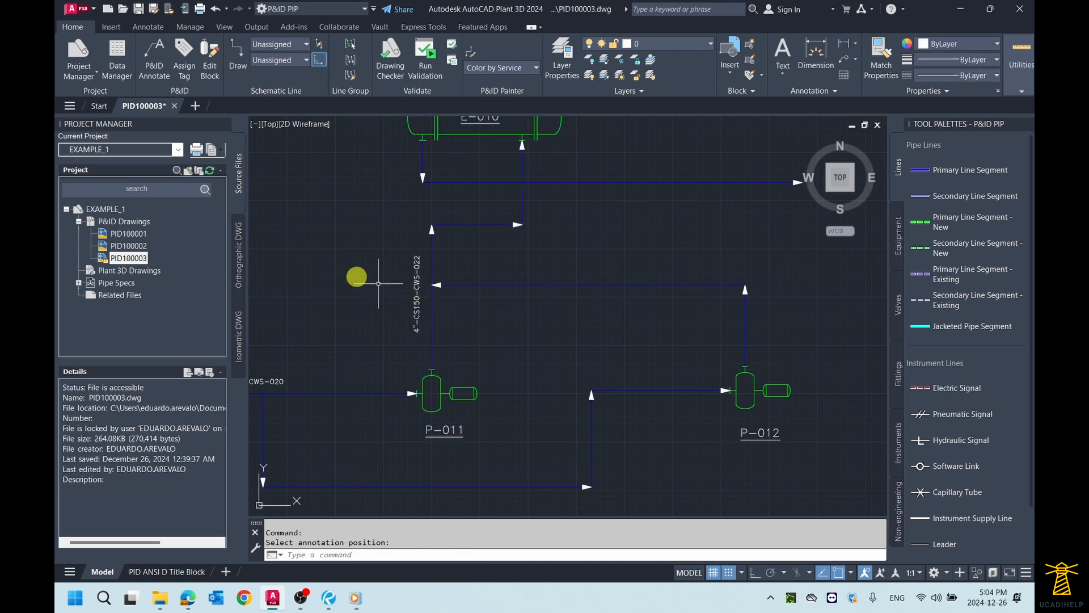
Step: Annotate the P-011 to E-010 line with the Pipeline Tag style, placing the label just above its horizontal run
middle_click_drag(393, 257, 437, 256)
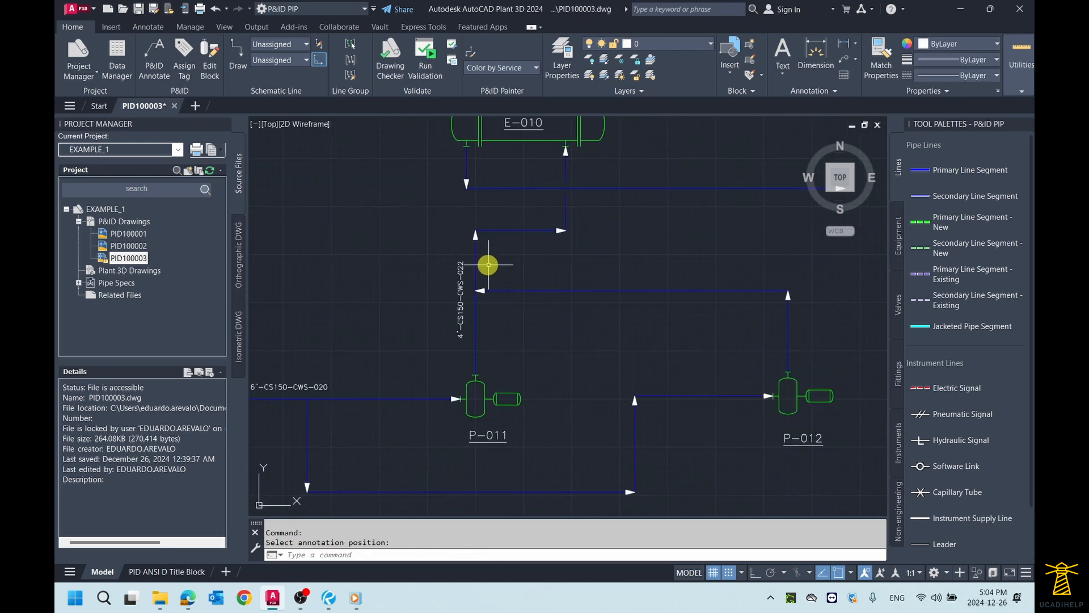
scroll(471, 285, "up", 3)
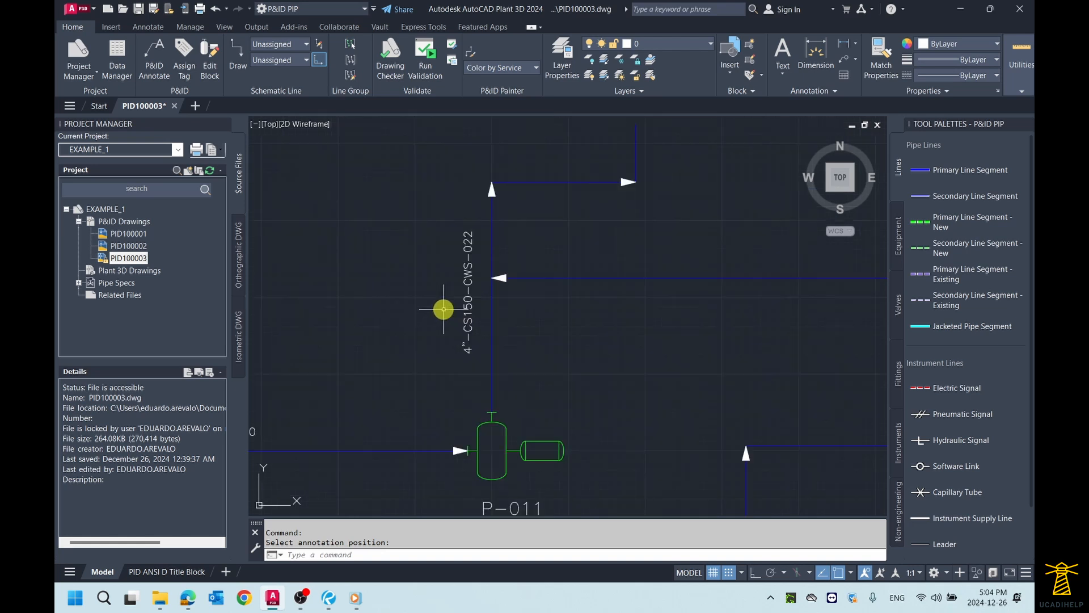
scroll(551, 293, "down", 2)
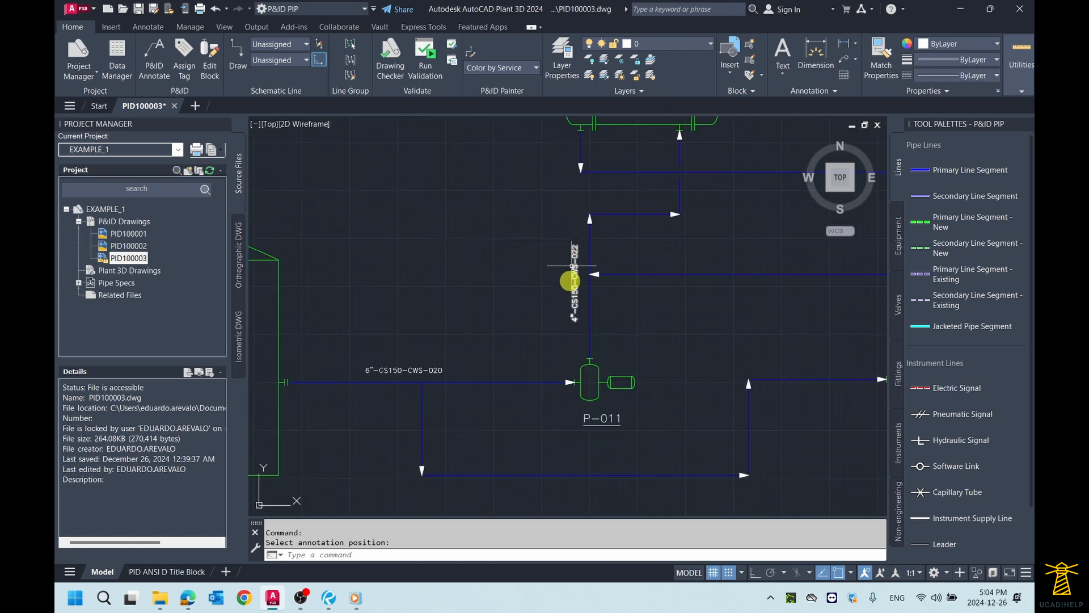
scroll(637, 181, "up", 2)
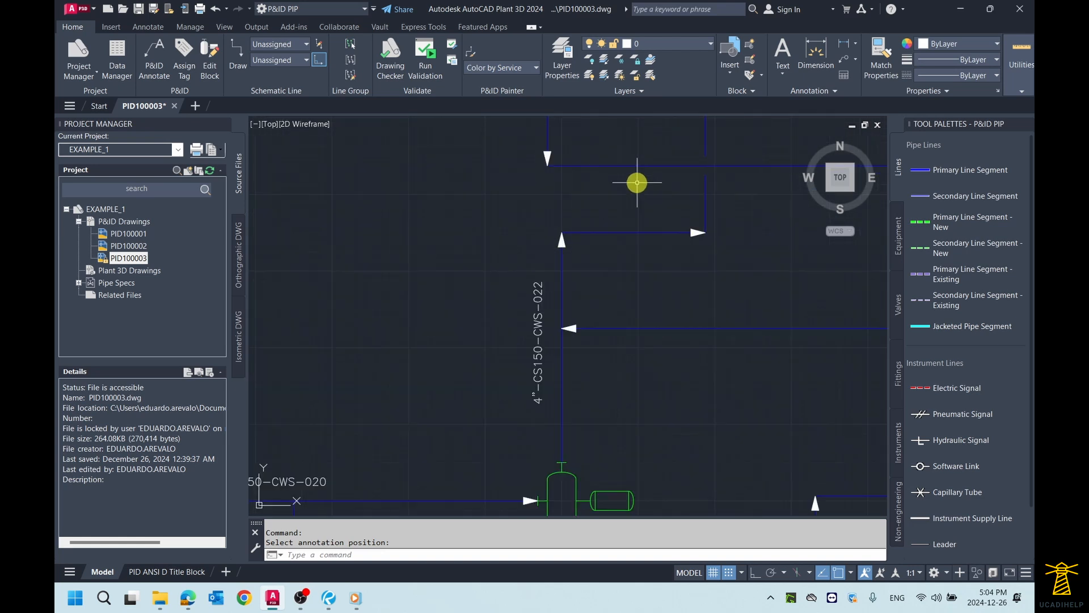
left_click(628, 231)
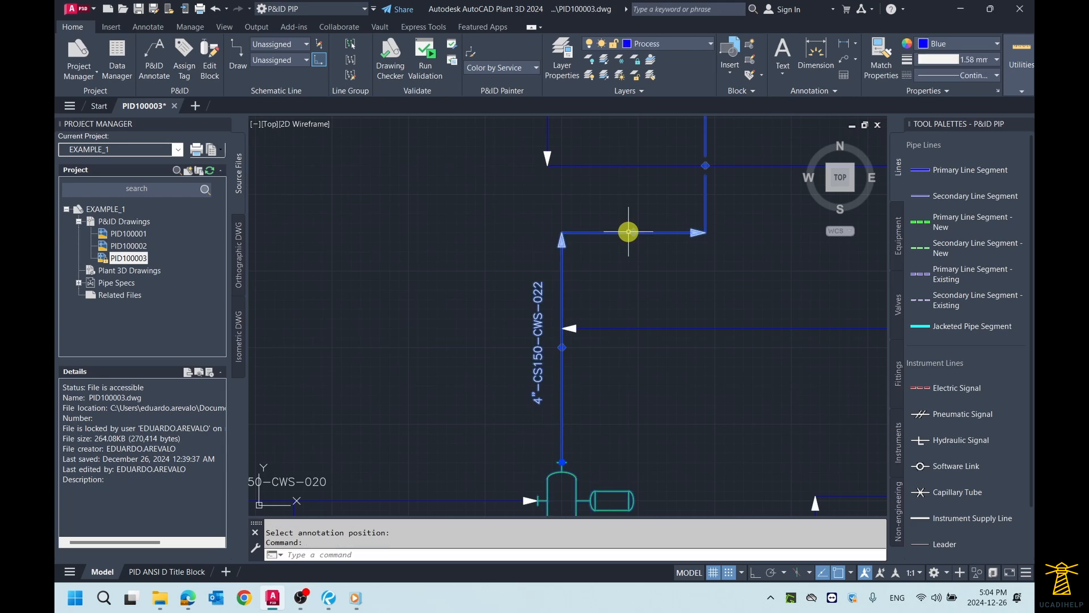
right_click(628, 232)
mouse_move(663, 232)
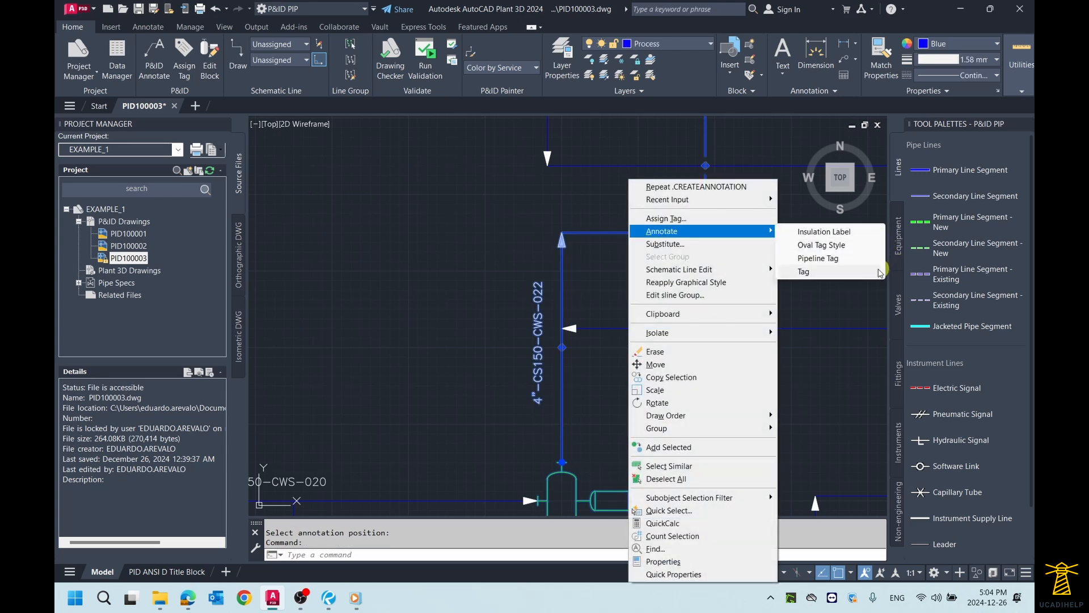
left_click(834, 258)
left_click(624, 219)
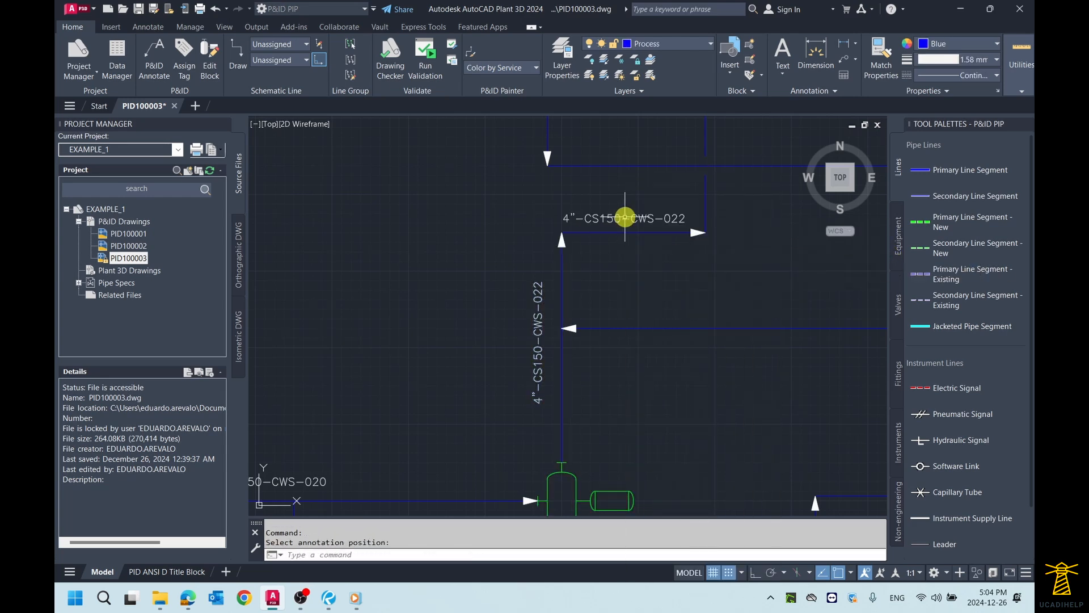
Step: Delete the pipeline tag label above the horizontal run of the P-011 to E-010 line
scroll(618, 261, "up", 2)
scroll(618, 261, "down", 2)
scroll(594, 275, "down", 2)
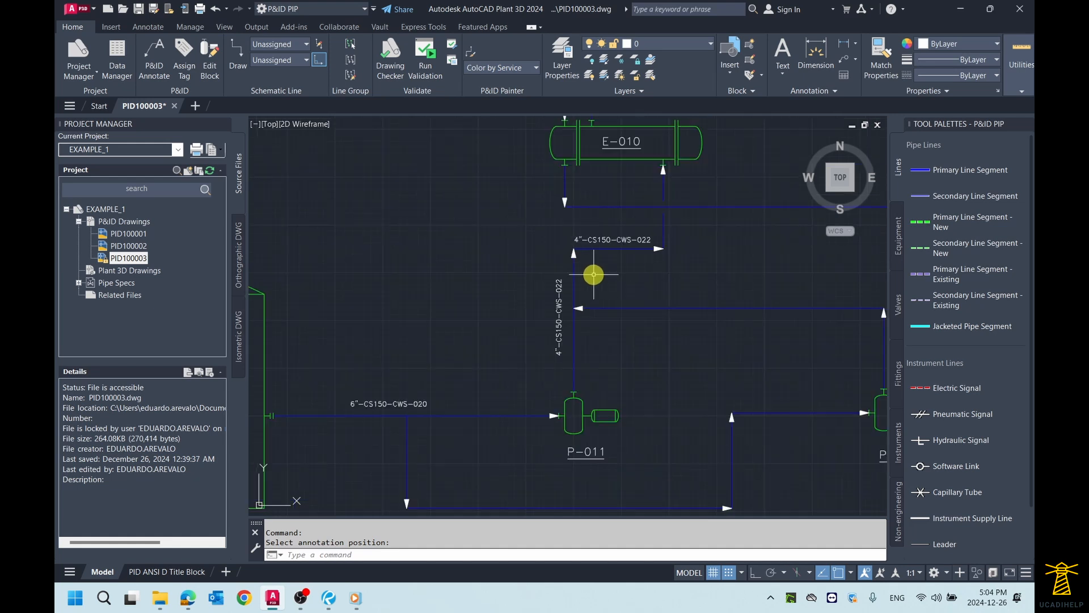
scroll(595, 270, "up", 2)
left_click(612, 224)
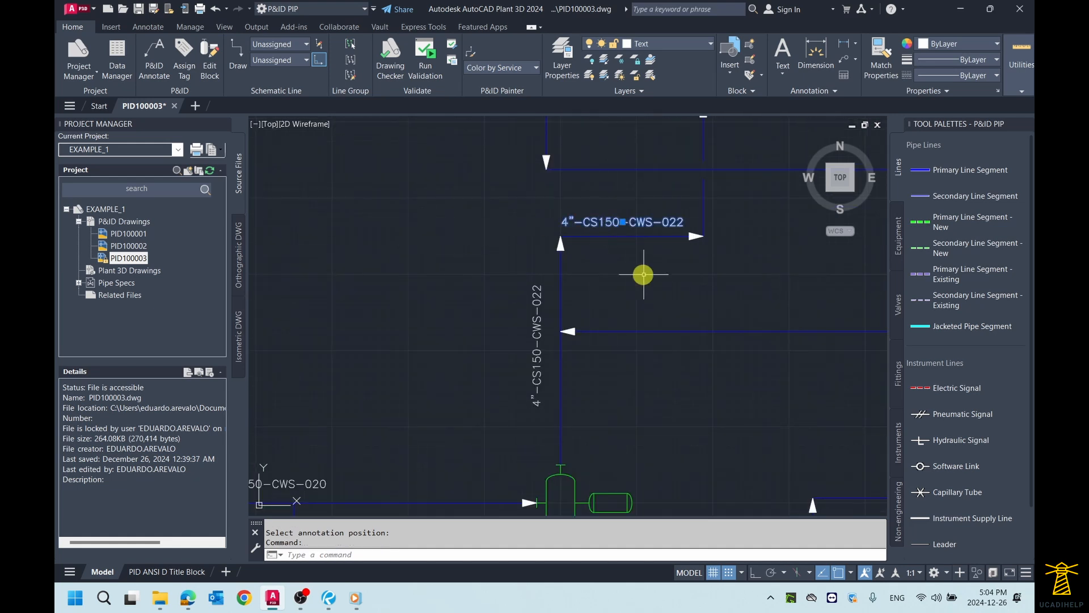
key("Delete")
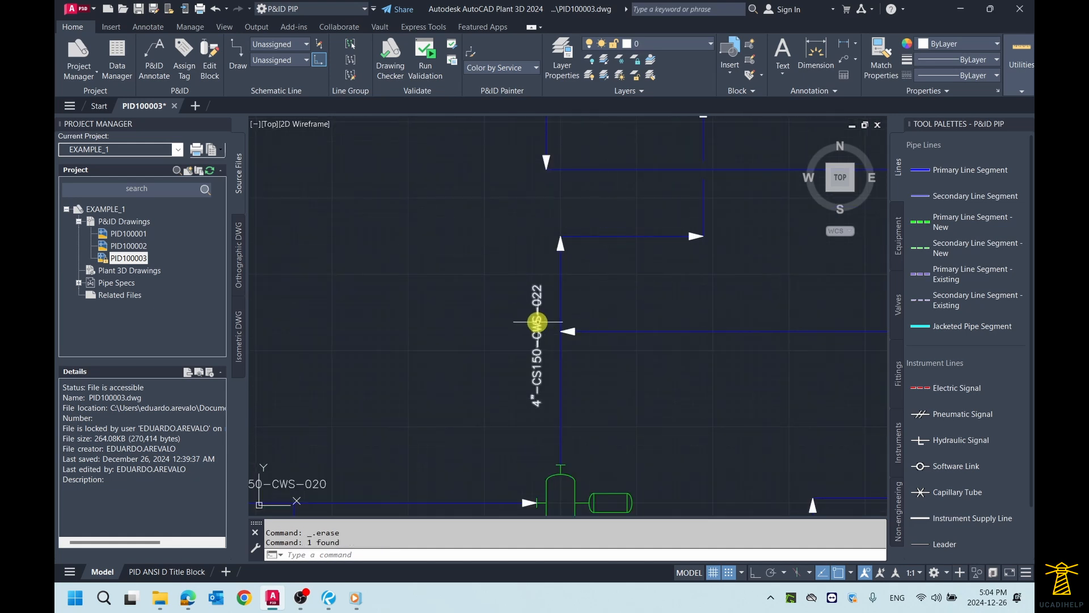
Step: Rotate the vertical pipeline tag label beside the P-011 discharge run about its midpoint so it reads horizontally
scroll(513, 310, "down", 2)
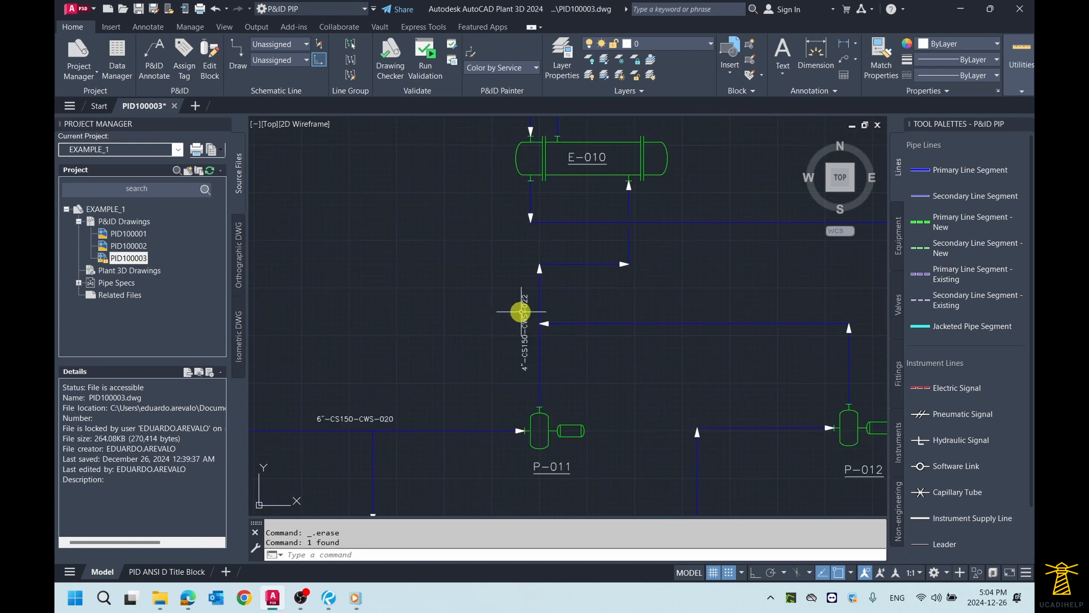
scroll(519, 315, "up", 2)
left_click(522, 328)
type("R")
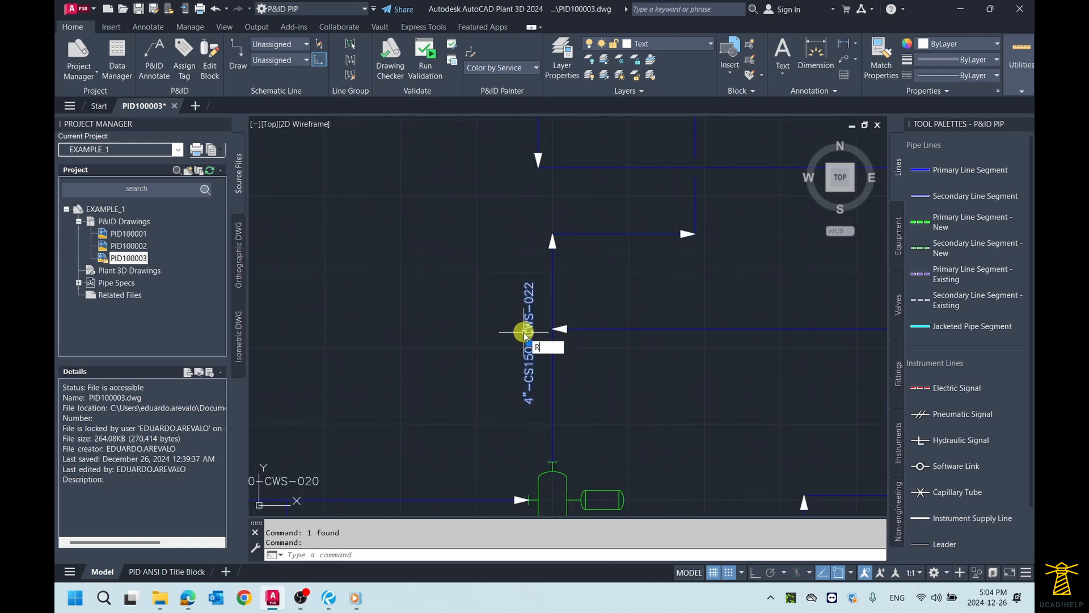
type("O")
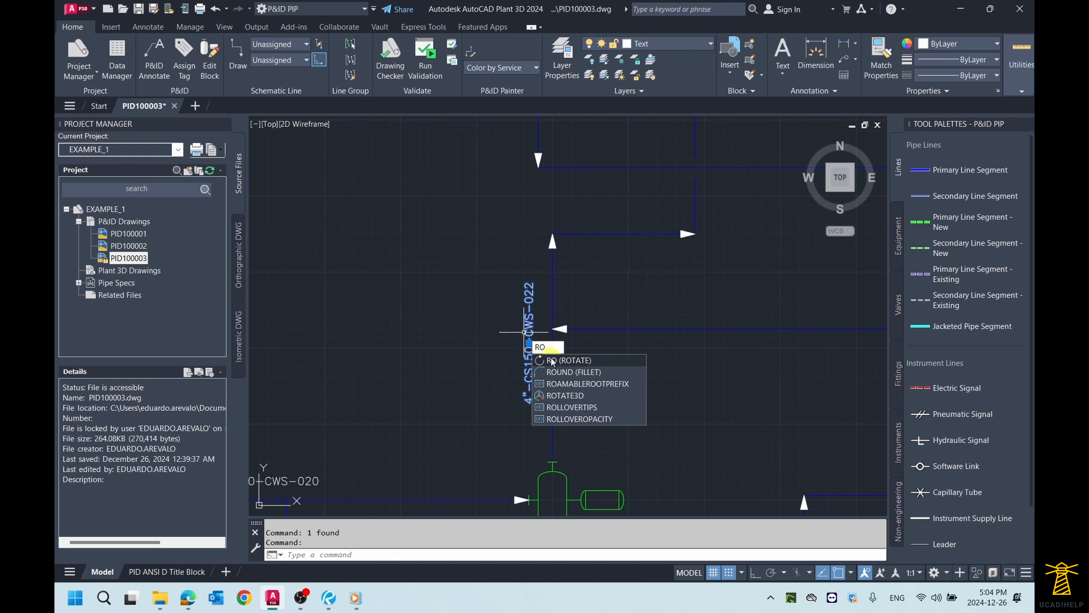
key("Return")
left_click(528, 342)
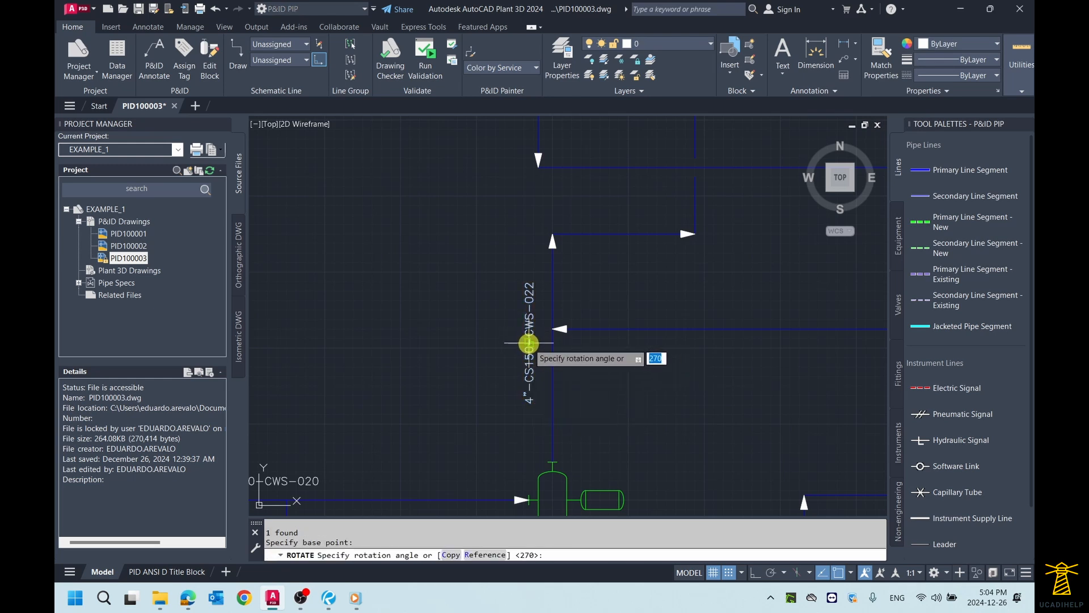
left_click(522, 395)
Step: Move the rotated pipeline tag label above the horizontal run between P-011 and E-010
left_click(507, 353)
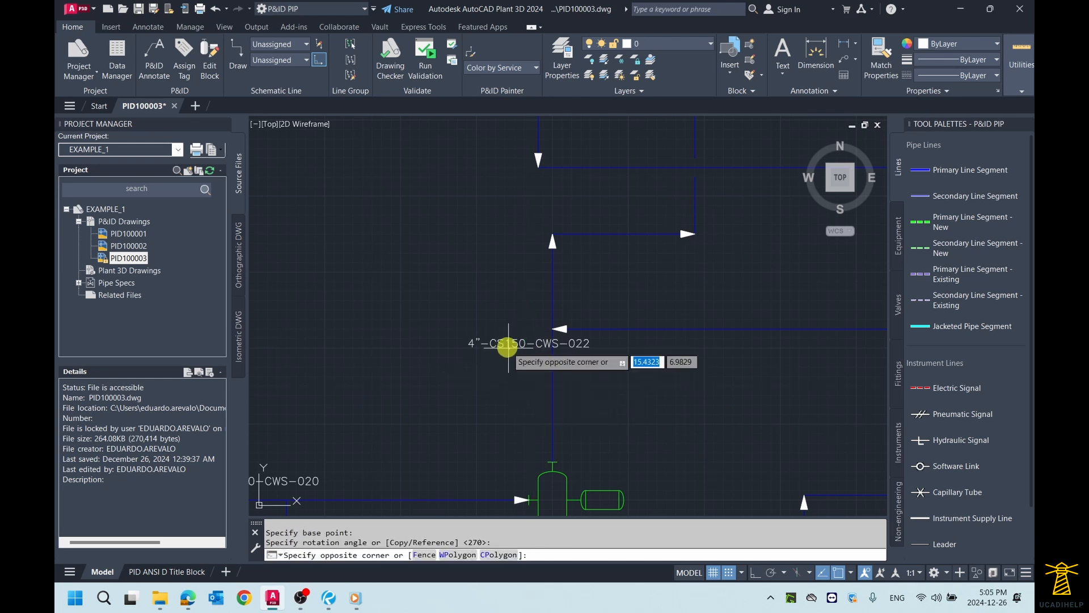
left_click(466, 335)
left_click(528, 342)
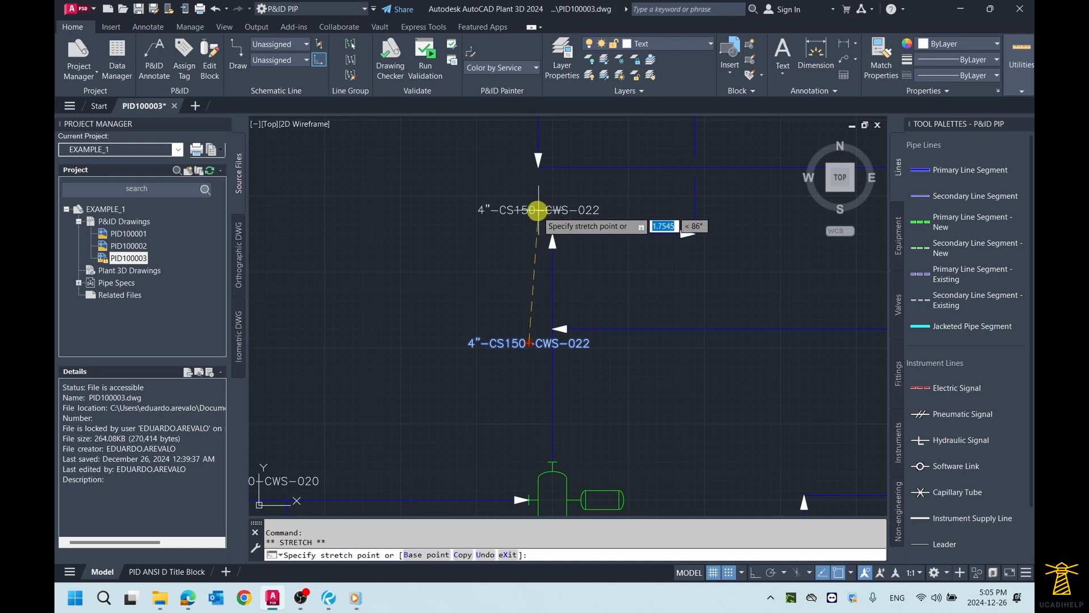
left_click(537, 217)
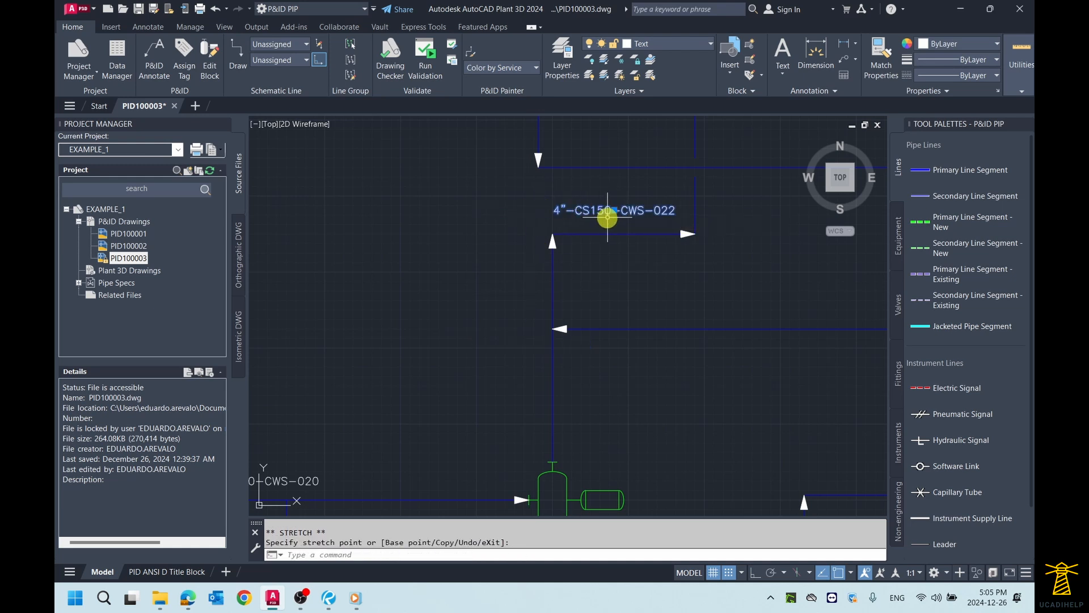
key("Escape")
Step: Shift the pipeline tag label slightly closer to the horizontal run below E-010
scroll(610, 216, "down", 3)
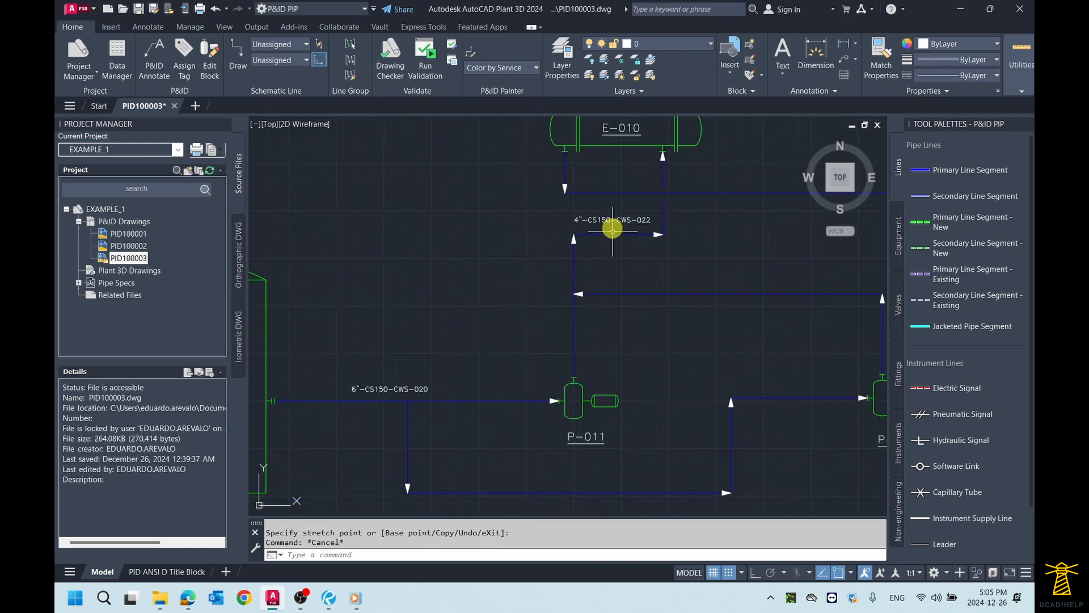
scroll(604, 219, "up", 3)
left_click(605, 220)
left_click(606, 221)
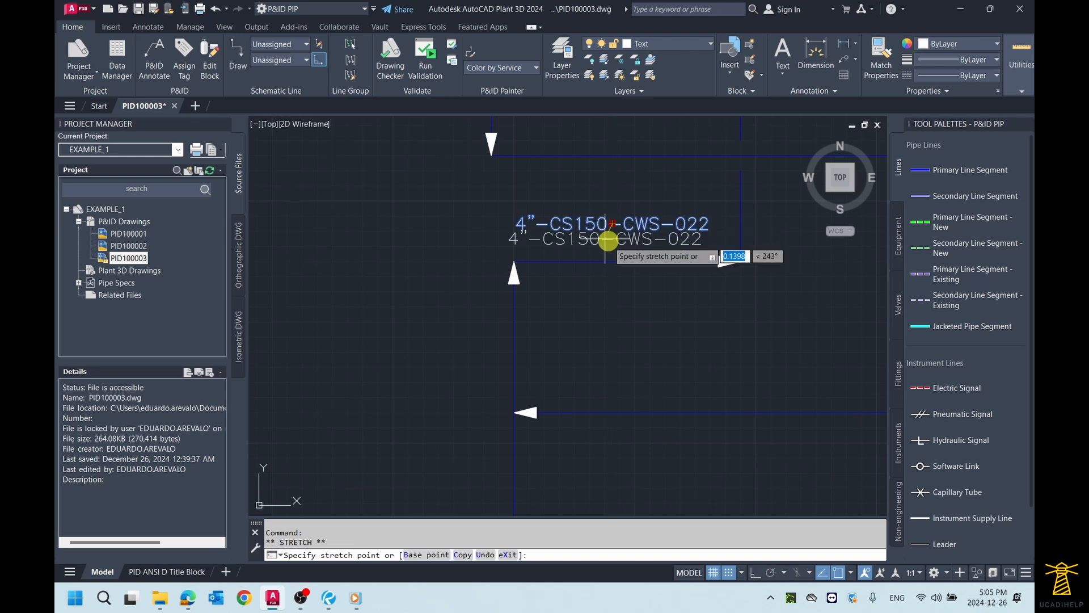
scroll(608, 236, "up", 2)
key("Escape")
scroll(615, 244, "down", 6)
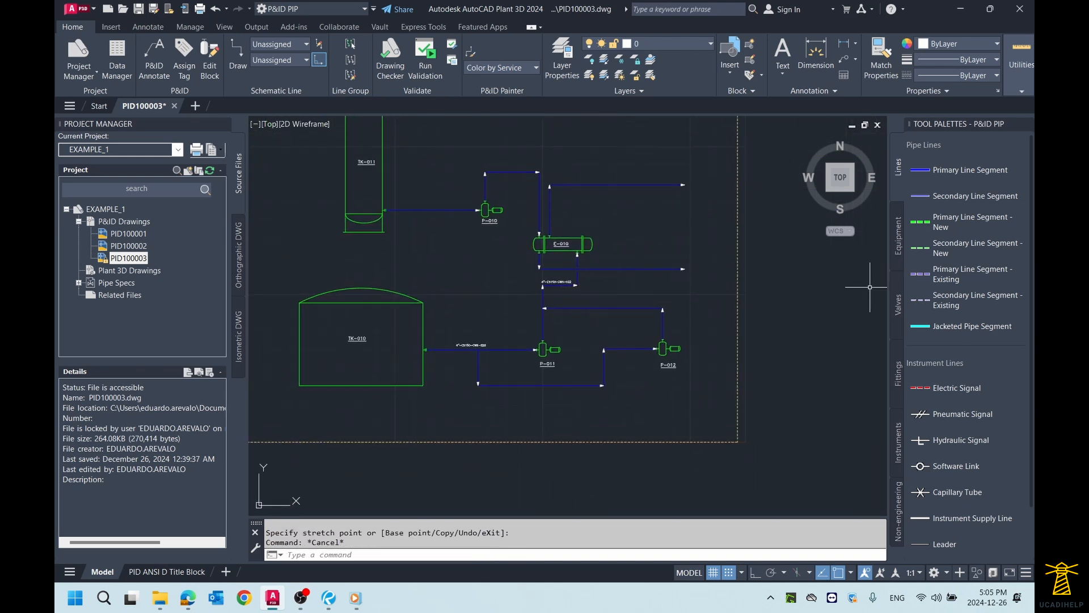
scroll(507, 275, "up", 3)
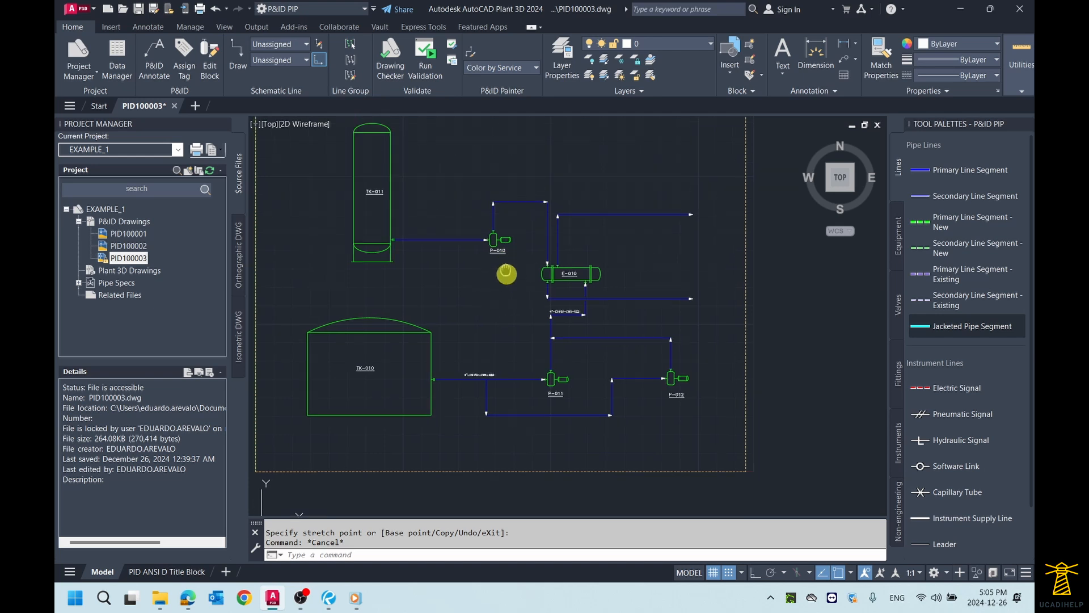
scroll(504, 268, "down", 2)
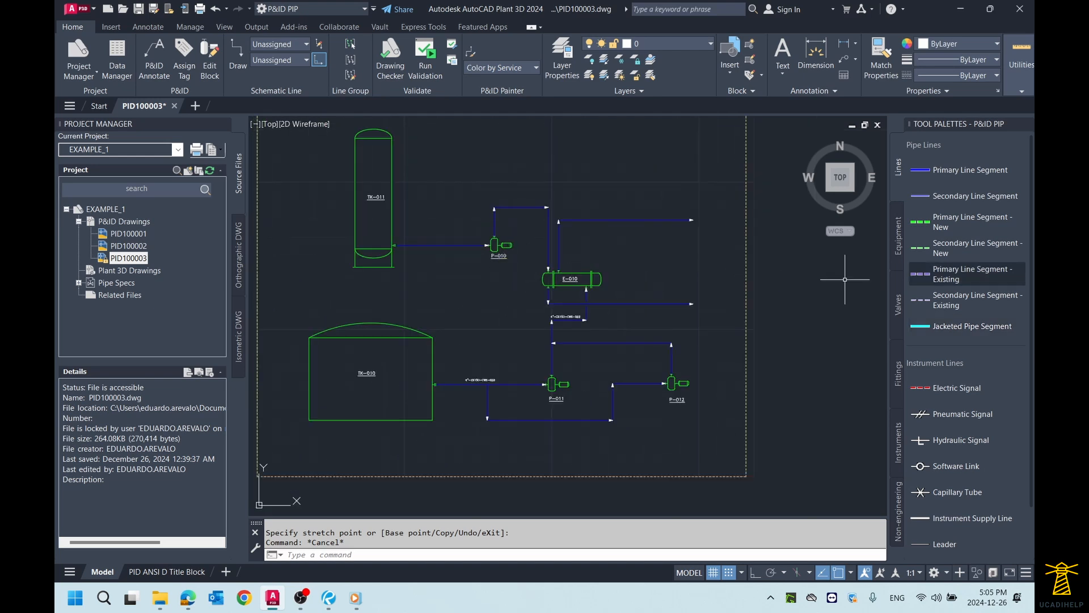
key("alt+Tab")
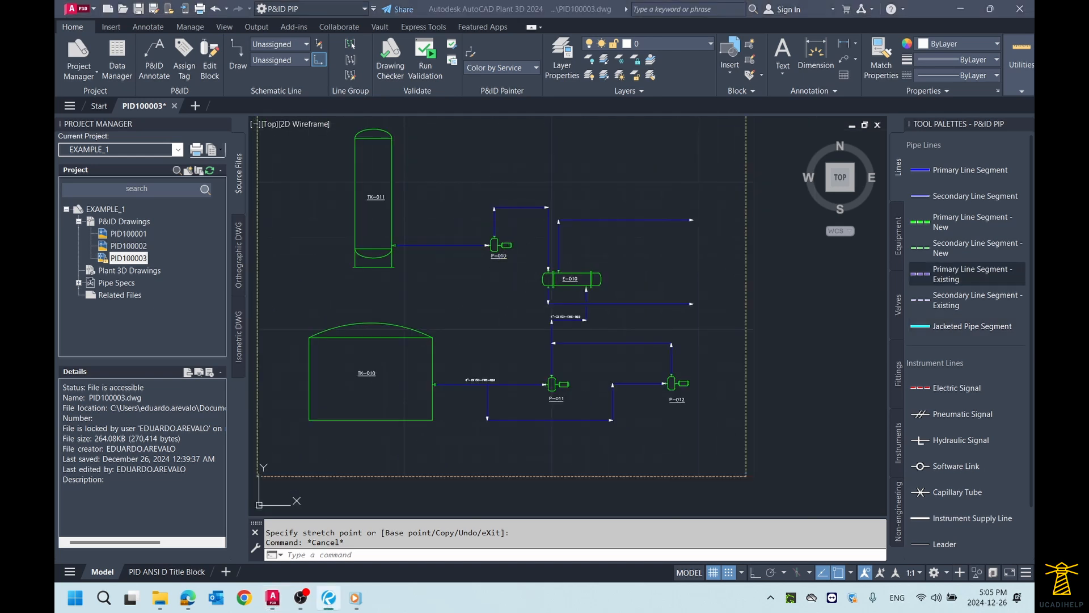
left_click(425, 221)
Step: Start assigning a tag to the pipe line from TK-011 to P-010, keeping the dialog clear of the line
scroll(435, 233, "up", 2)
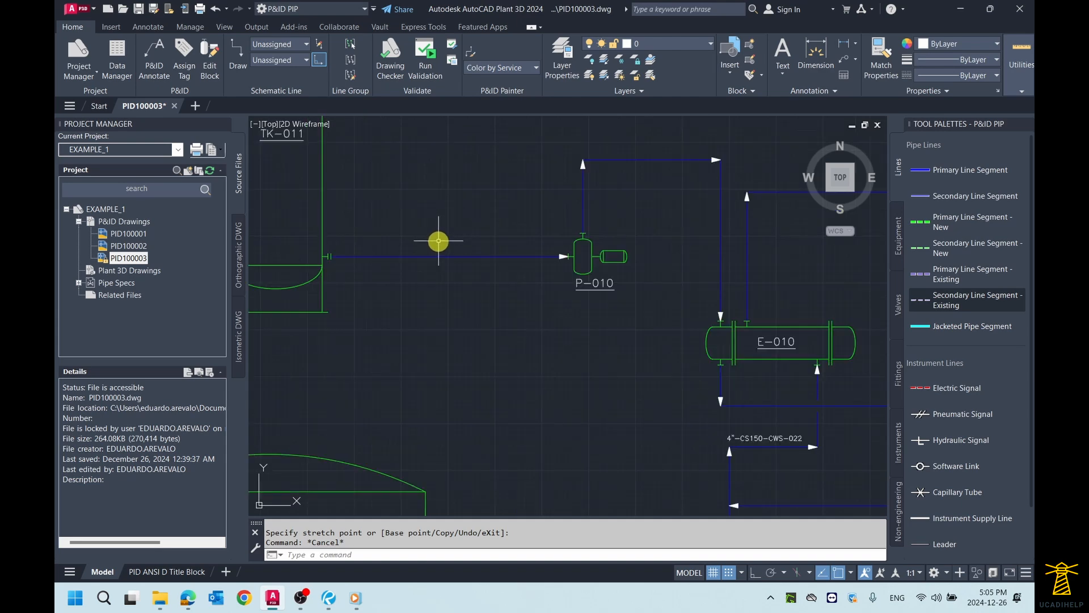
left_click(436, 256)
right_click(436, 256)
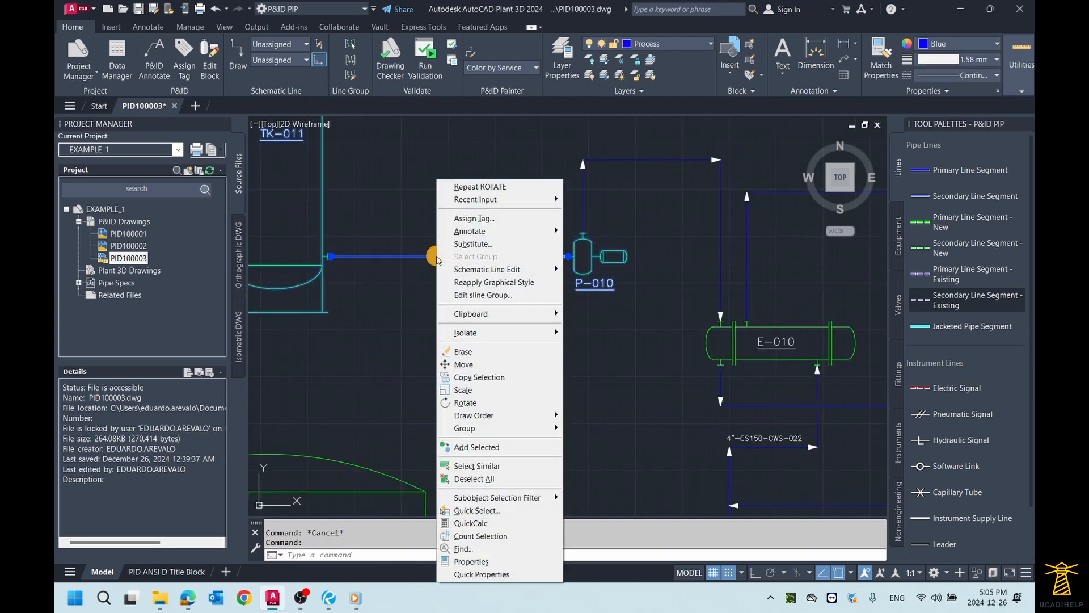
left_click(485, 219)
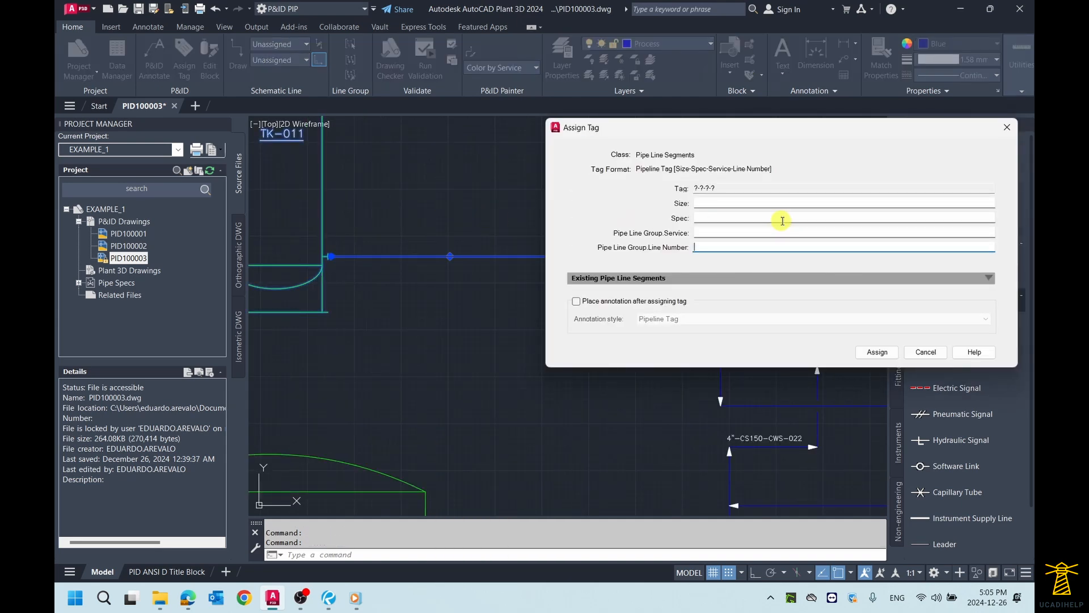
left_click_drag(811, 133, 841, 132)
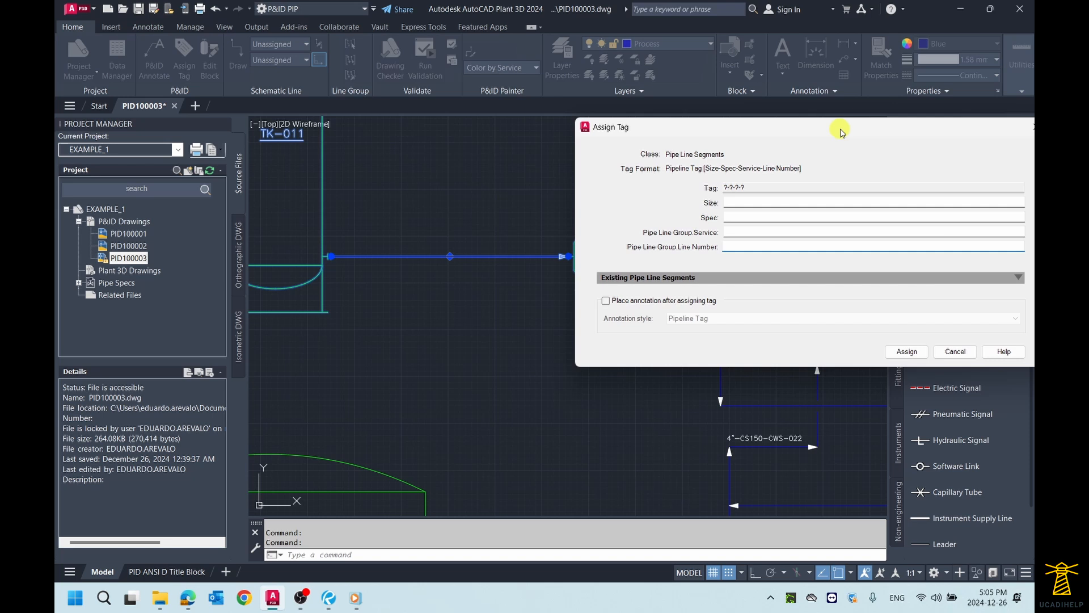
Step: Set the tag's size to 6" and its spec to CS300 (300# Carbon Steel)
left_click(760, 202)
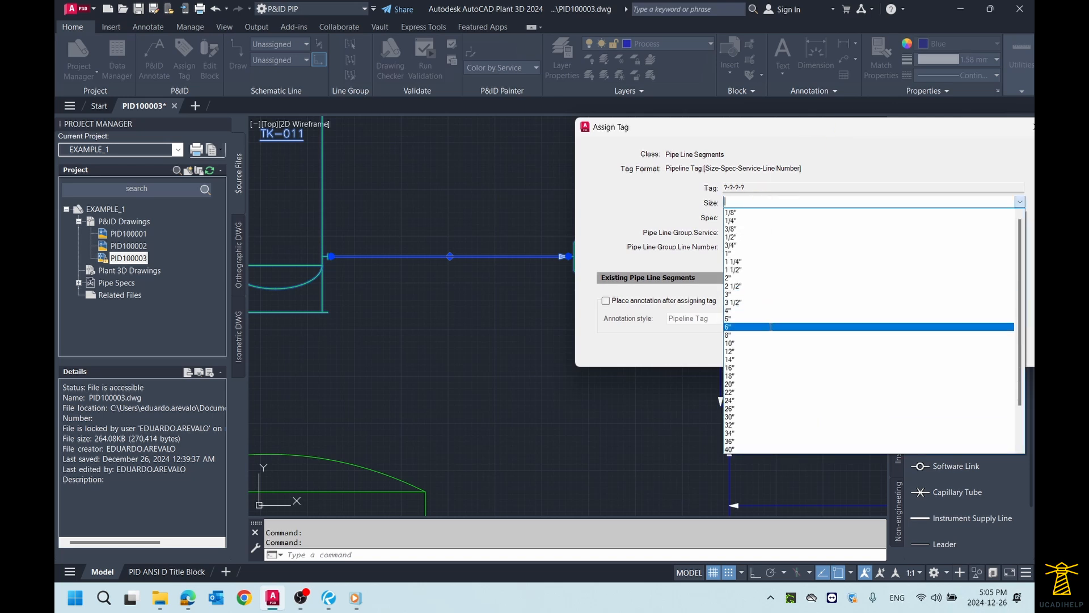
left_click(777, 326)
left_click(741, 216)
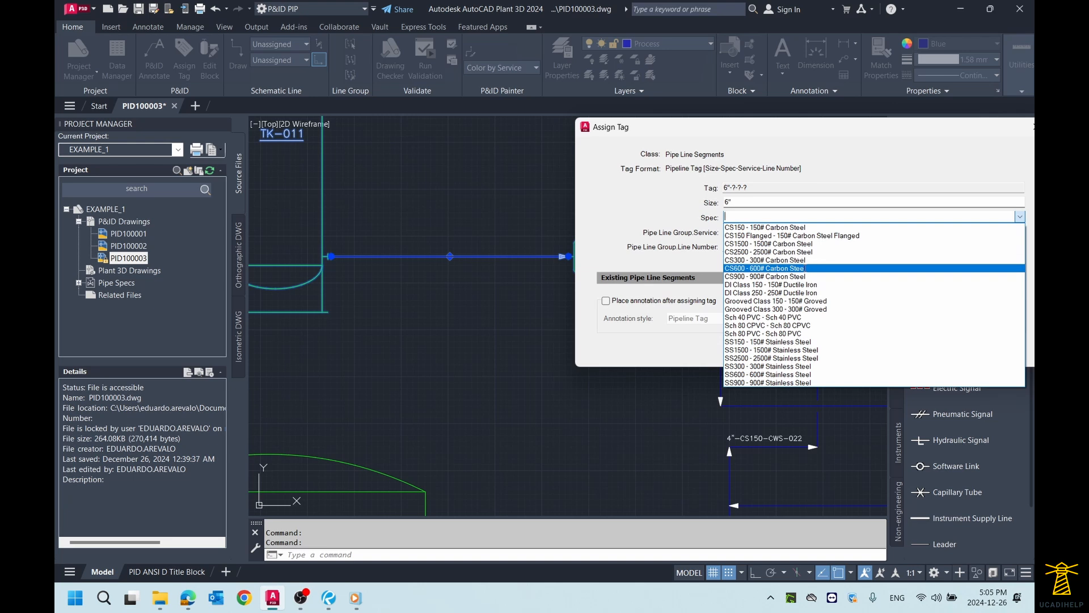
left_click(804, 259)
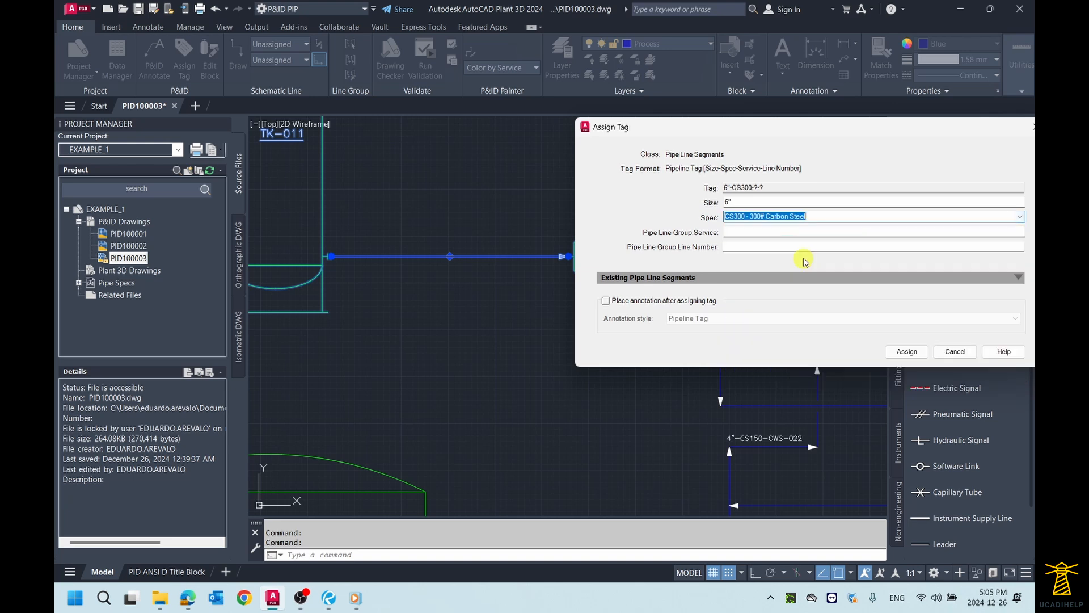
Step: Set the pipe line group's service to P - General Process for the line from TK-011 to P-010
left_click(743, 231)
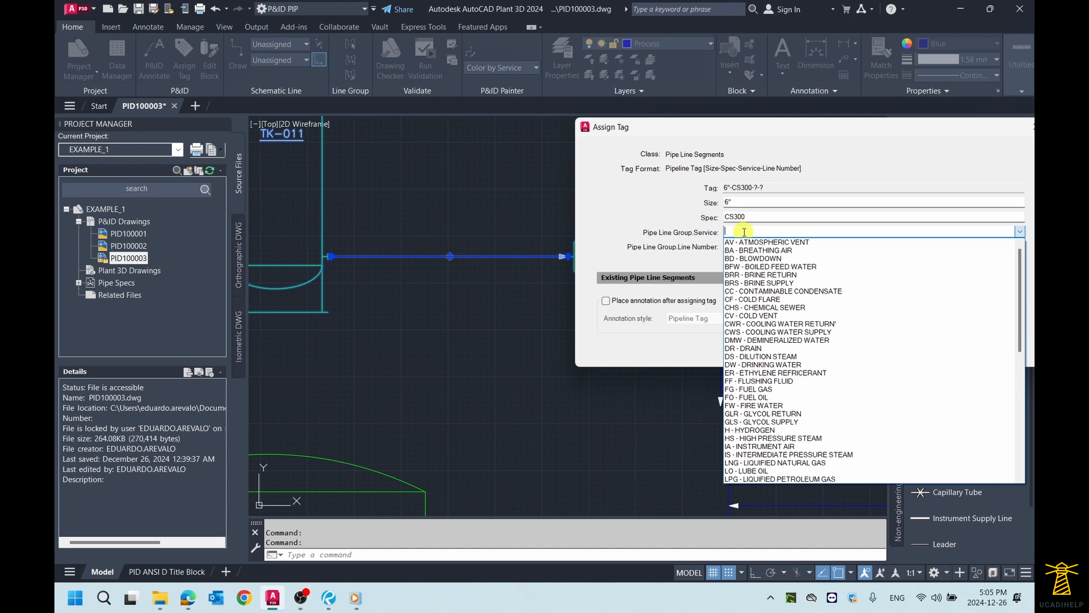
left_click(732, 232)
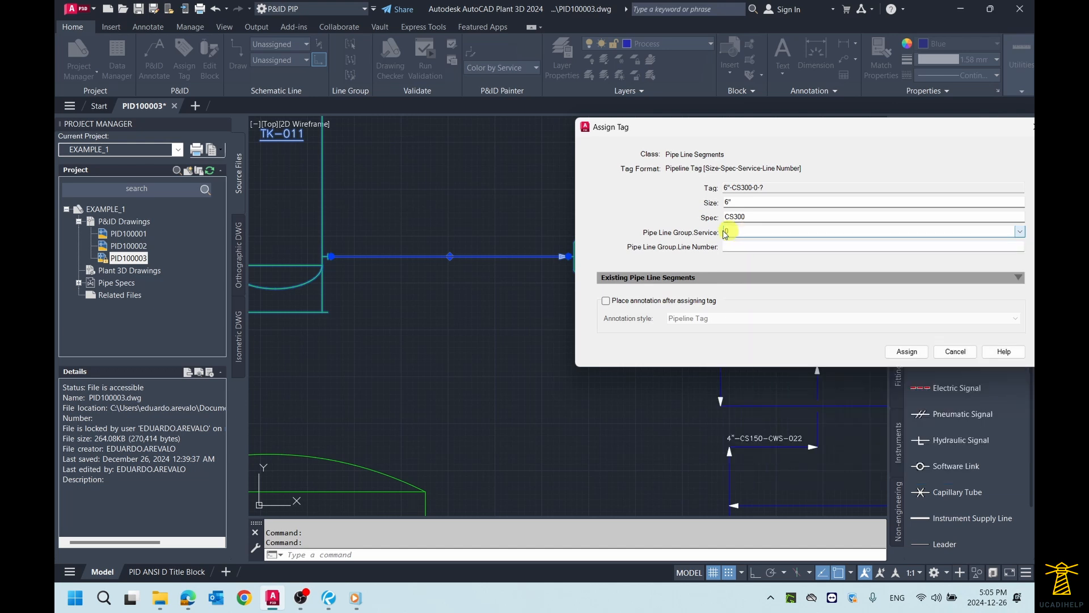
left_click_drag(736, 231, 718, 232)
left_click(1019, 232)
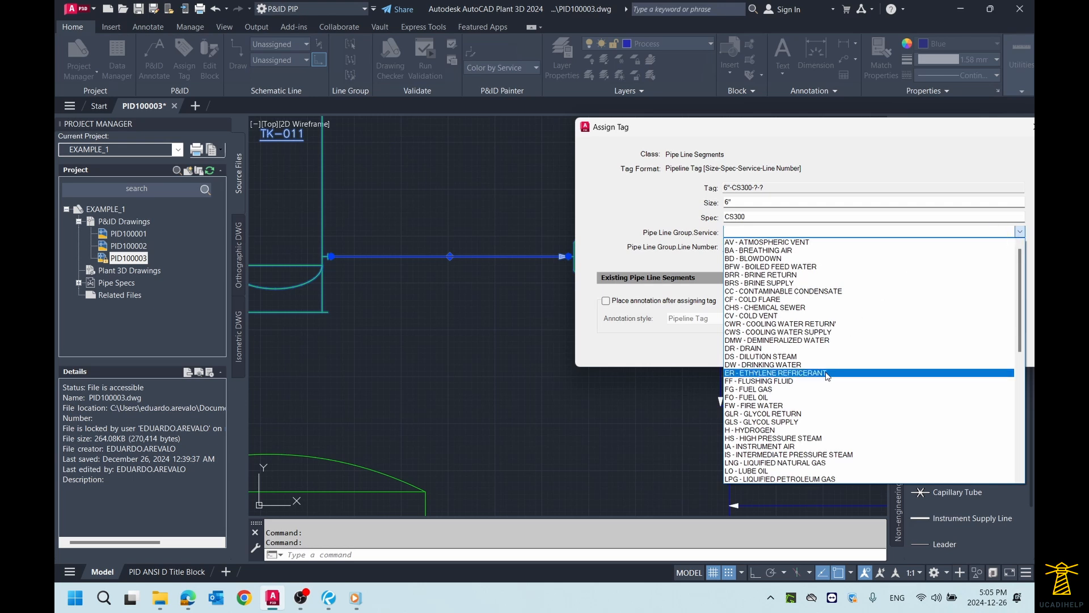
scroll(834, 369, "down", 4)
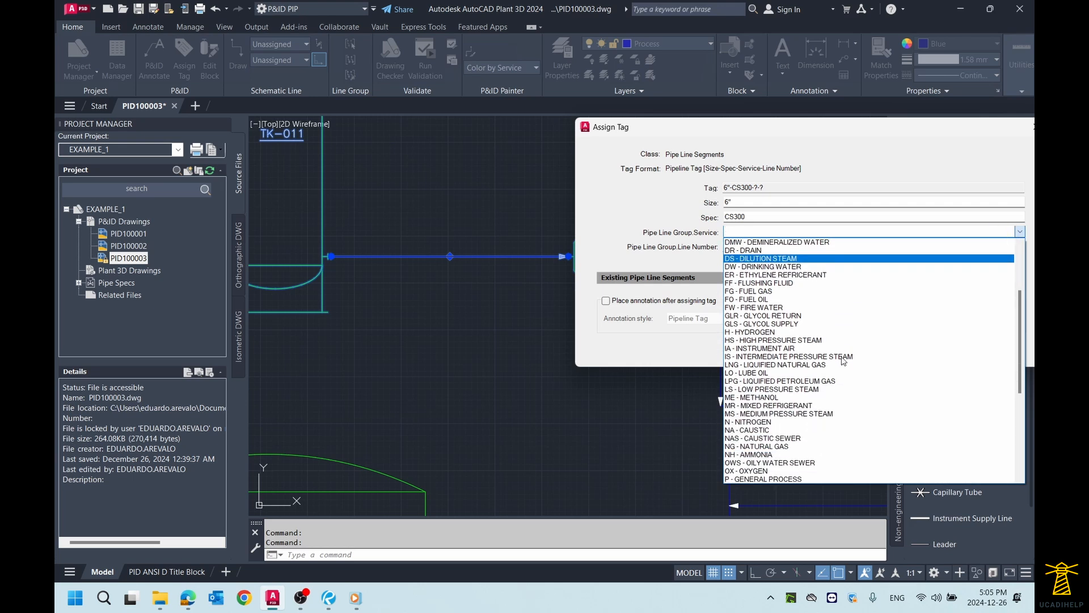
scroll(842, 361, "down", 3)
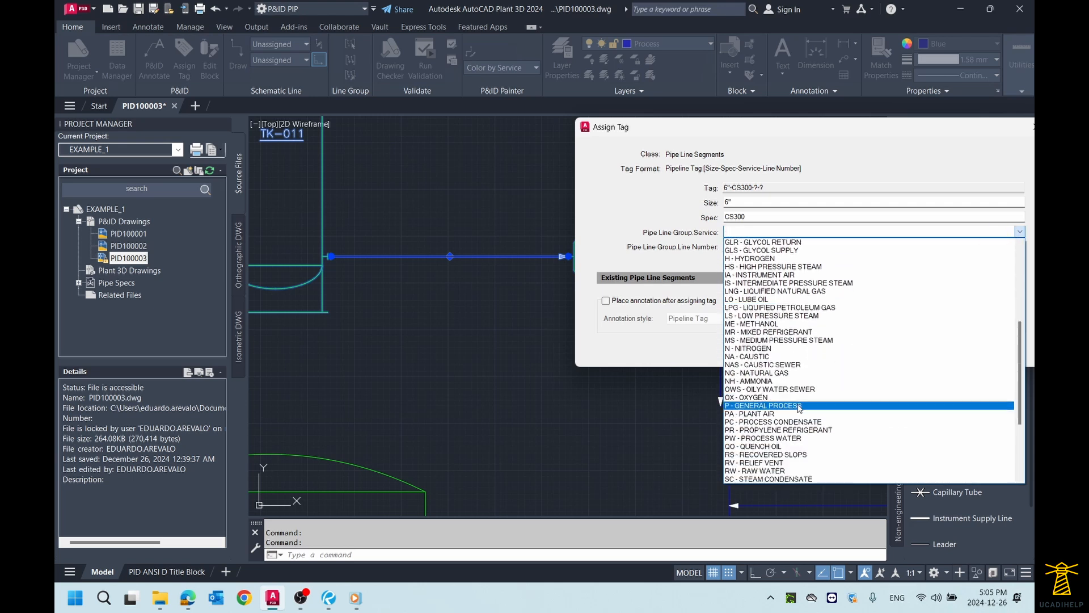
left_click(799, 406)
Step: Set the pipe line group's line number to 025 and assign the tag to the line
left_click(749, 248)
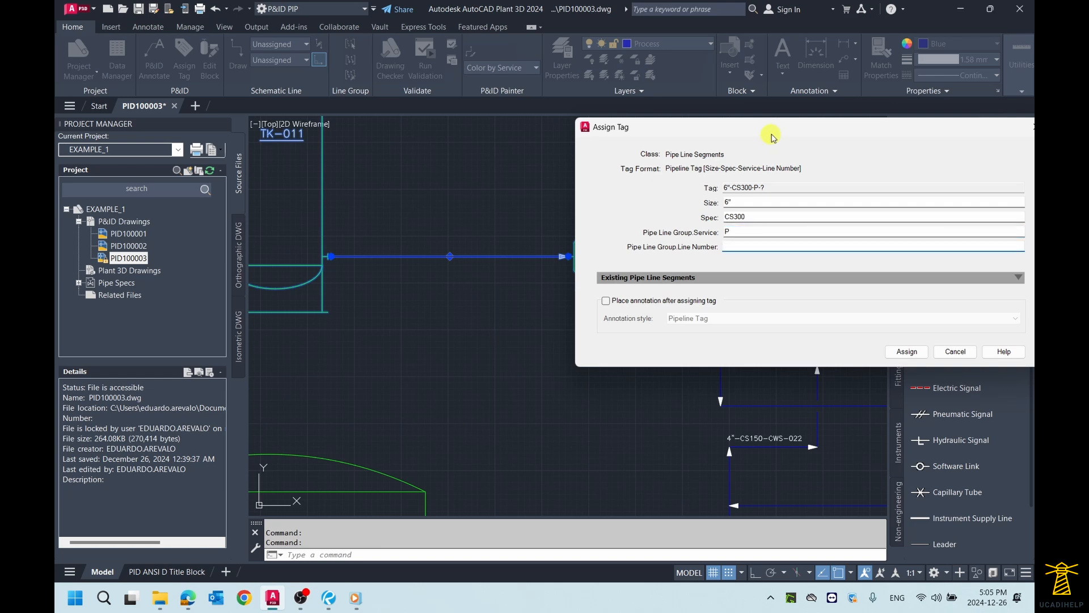
left_click_drag(773, 138, 660, 136)
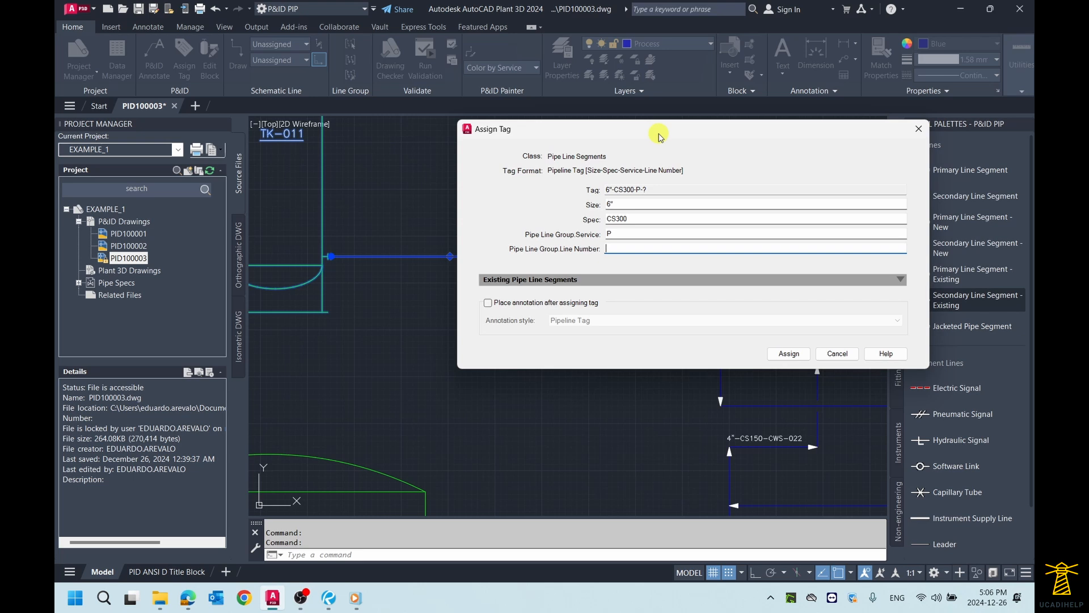
left_click_drag(658, 134, 671, 128)
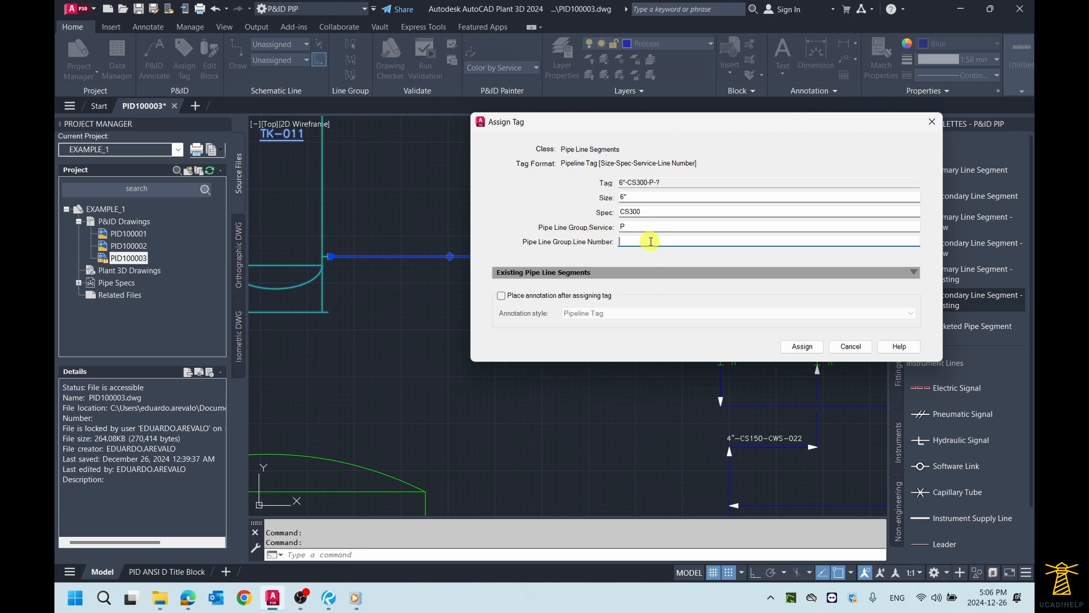
type("025")
left_click_drag(669, 130, 621, 128)
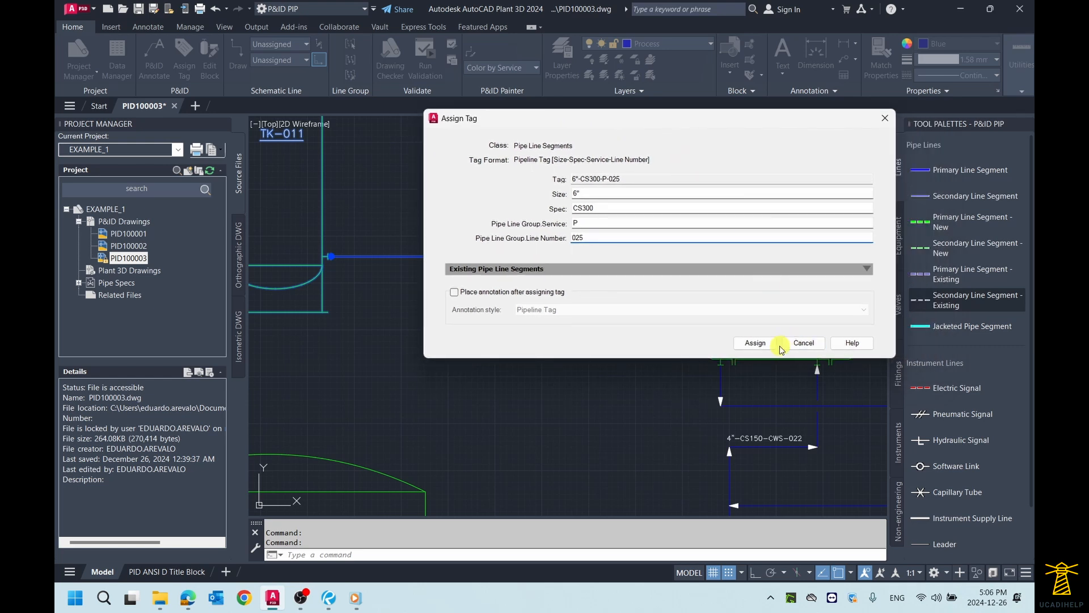
left_click(747, 344)
Step: Annotate the line from TK-011 to P-010 with its Pipeline Tag, placed just above the line
scroll(377, 238, "up", 4)
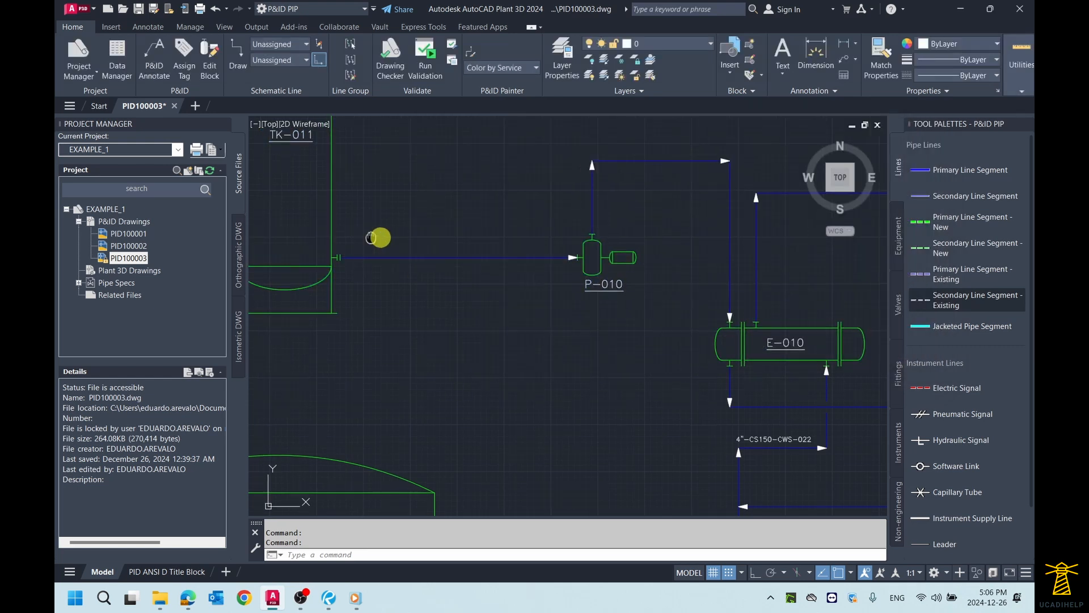
left_click(499, 278)
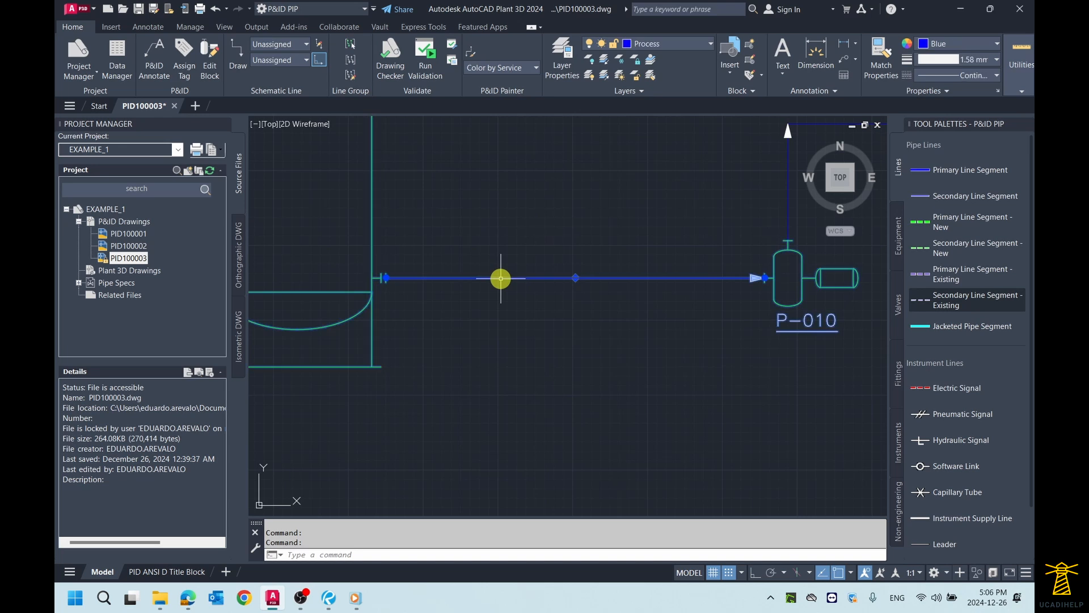
right_click(501, 279)
mouse_move(561, 232)
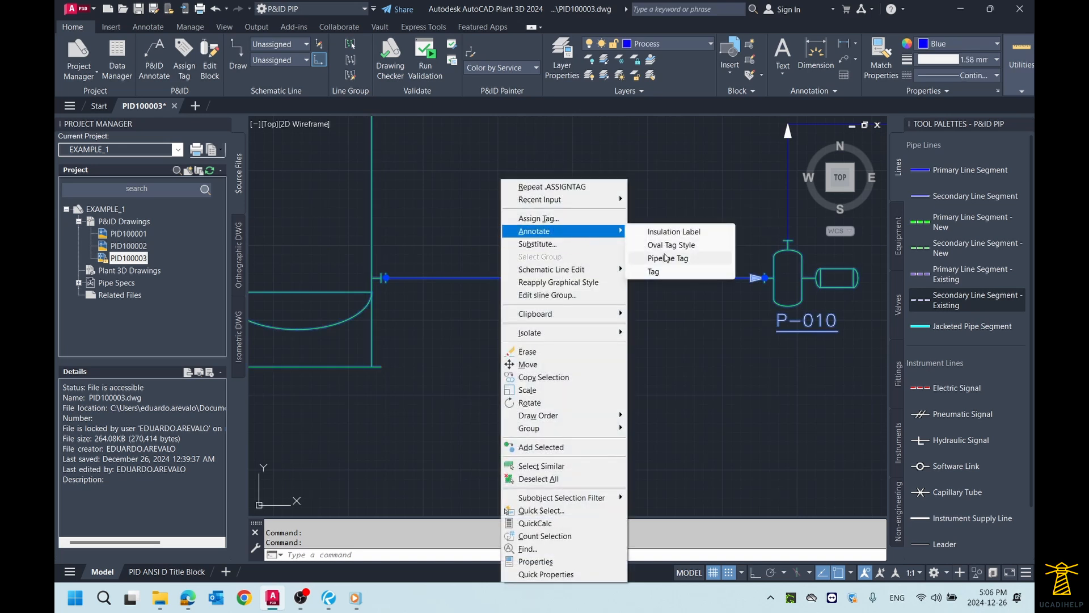
left_click(668, 259)
left_click(550, 262)
Step: Start assigning a tag to the discharge line from P-010 to E-010
scroll(652, 224, "down", 4)
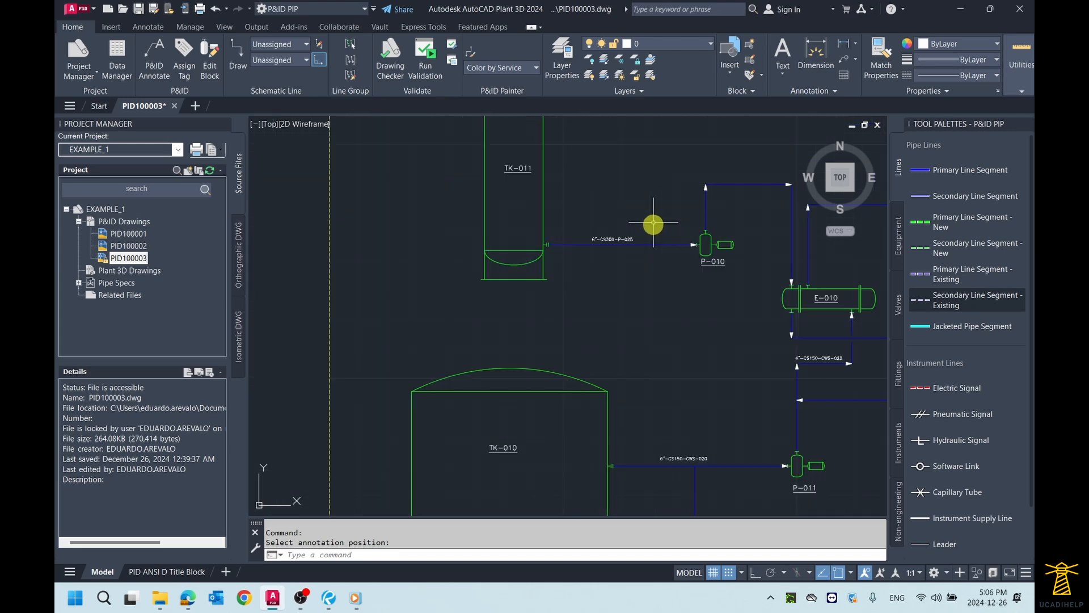
mouse_move(651, 224)
middle_mouse_down()
mouse_move(729, 248)
mouse_move(753, 270)
mouse_move(661, 244)
middle_mouse_up()
scroll(701, 262, "down", 3)
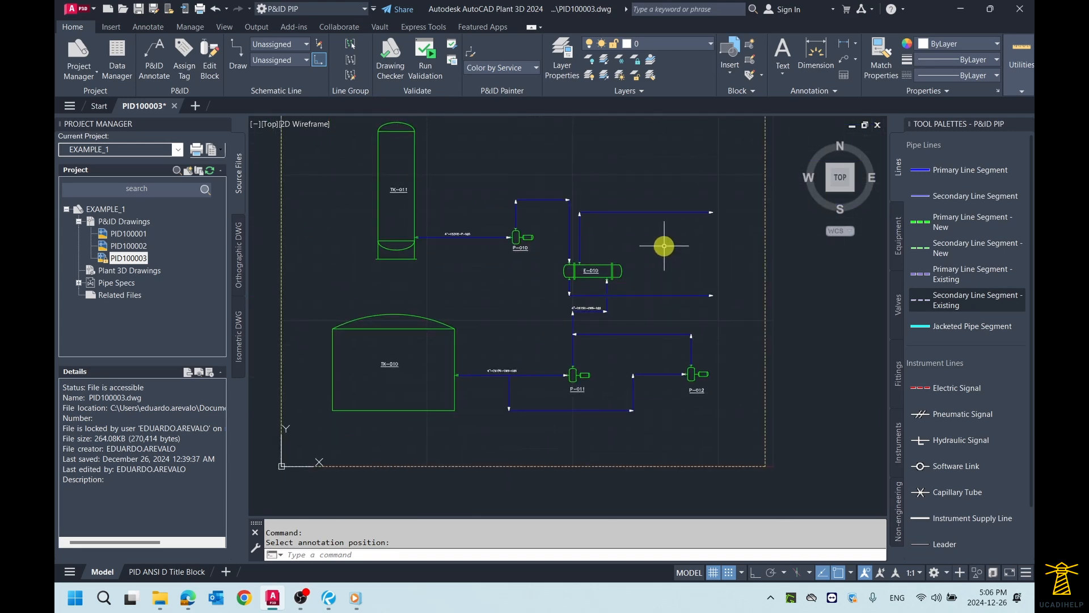
middle_click(664, 246)
middle_click(664, 245)
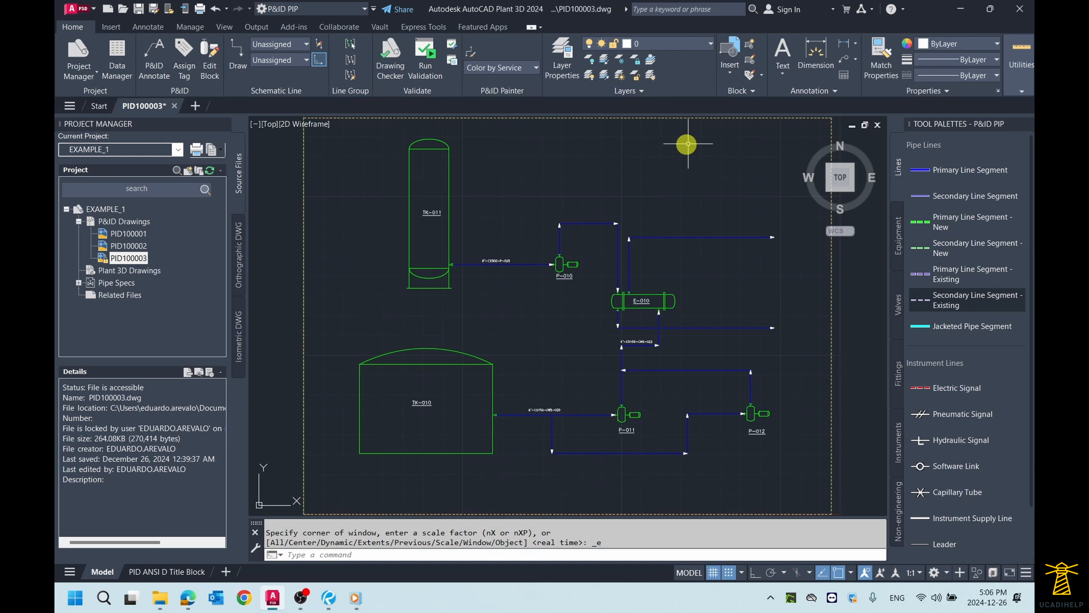
scroll(676, 243, "up", 2)
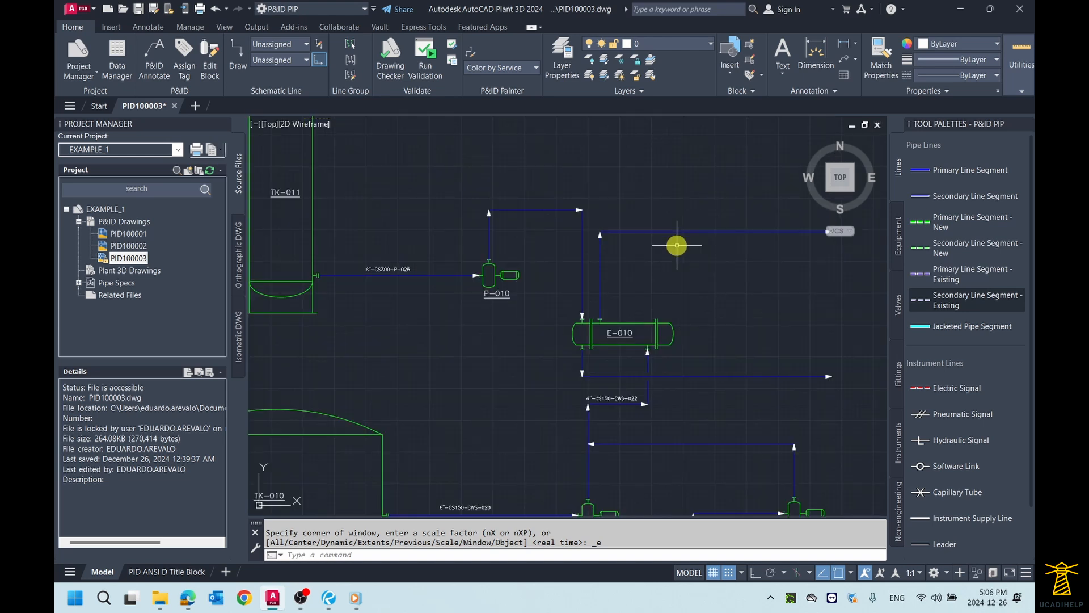
middle_click_drag(700, 270, 659, 265)
scroll(479, 196, "up", 2)
middle_click_drag(482, 202, 578, 210)
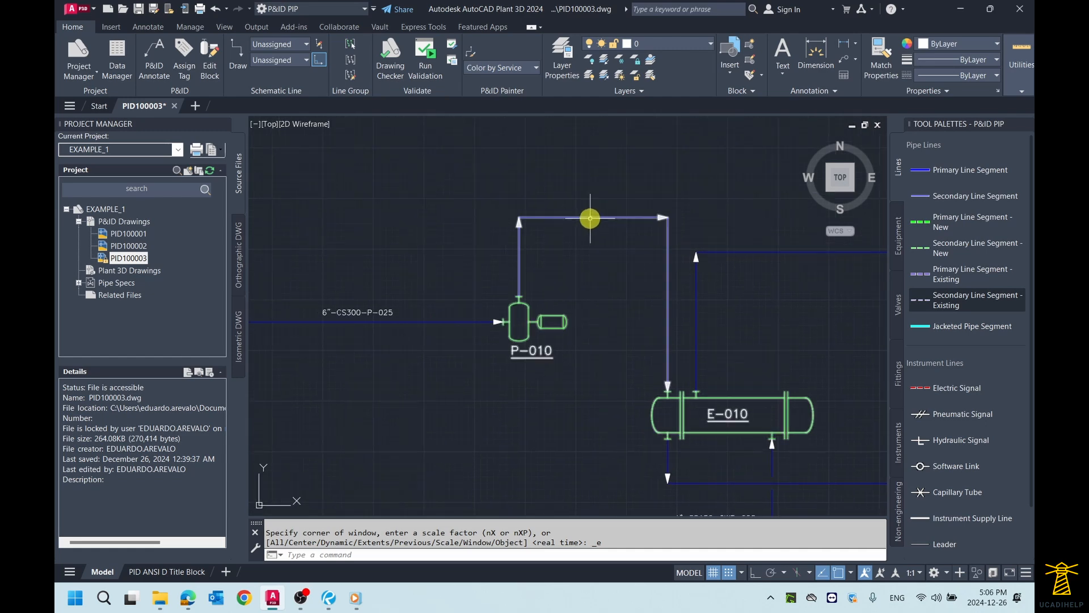
left_click(583, 218)
right_click(583, 216)
left_click(640, 217)
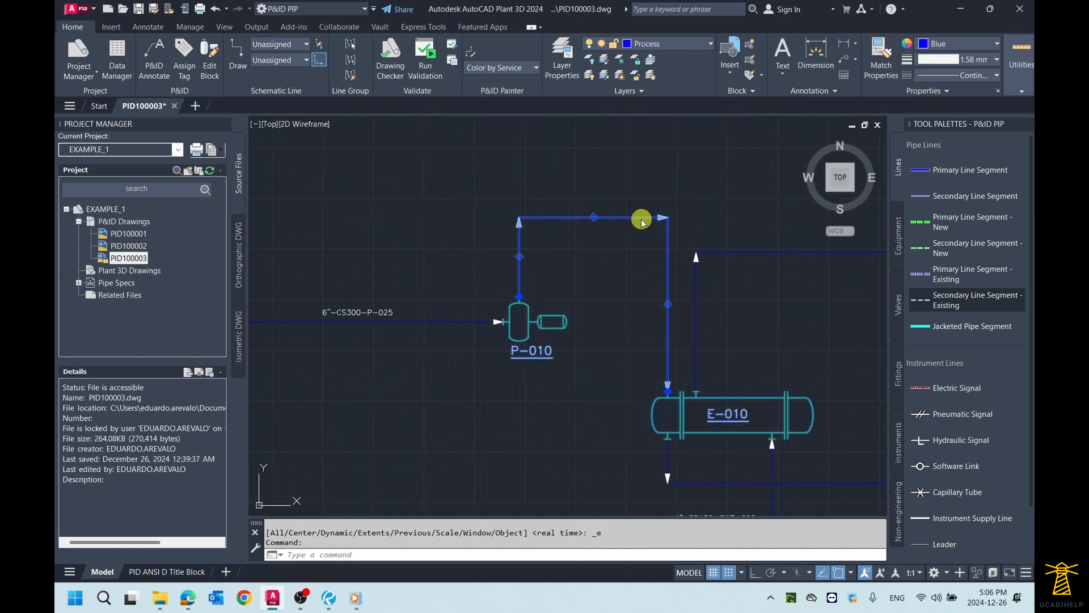
Step: Set the discharge line tag's size to 4" and its spec to CS300 (300# Carbon Steel)
left_click(621, 194)
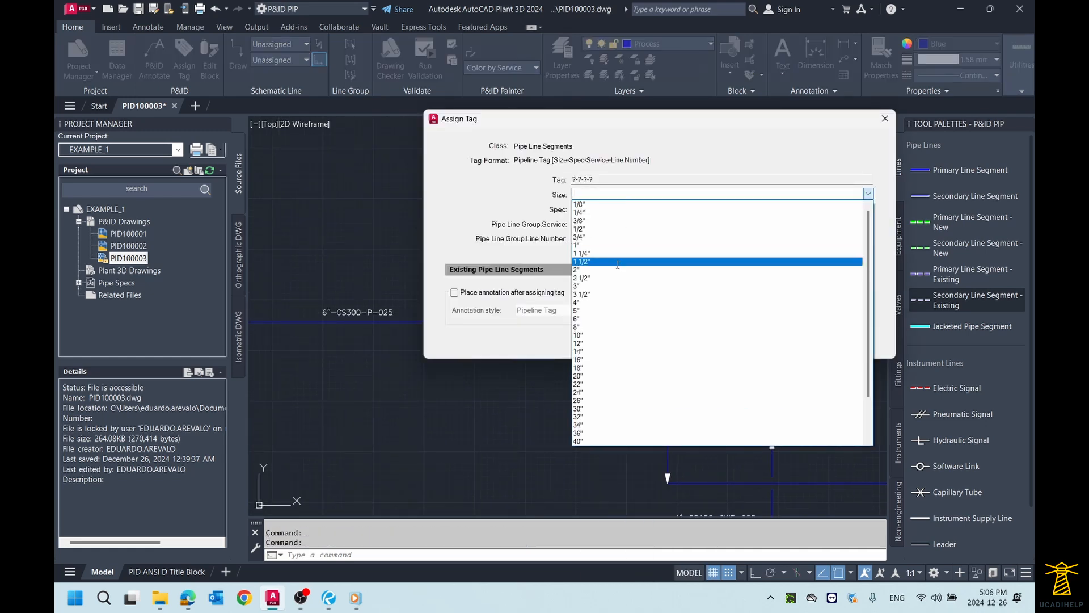
scroll(635, 278, "down", 1)
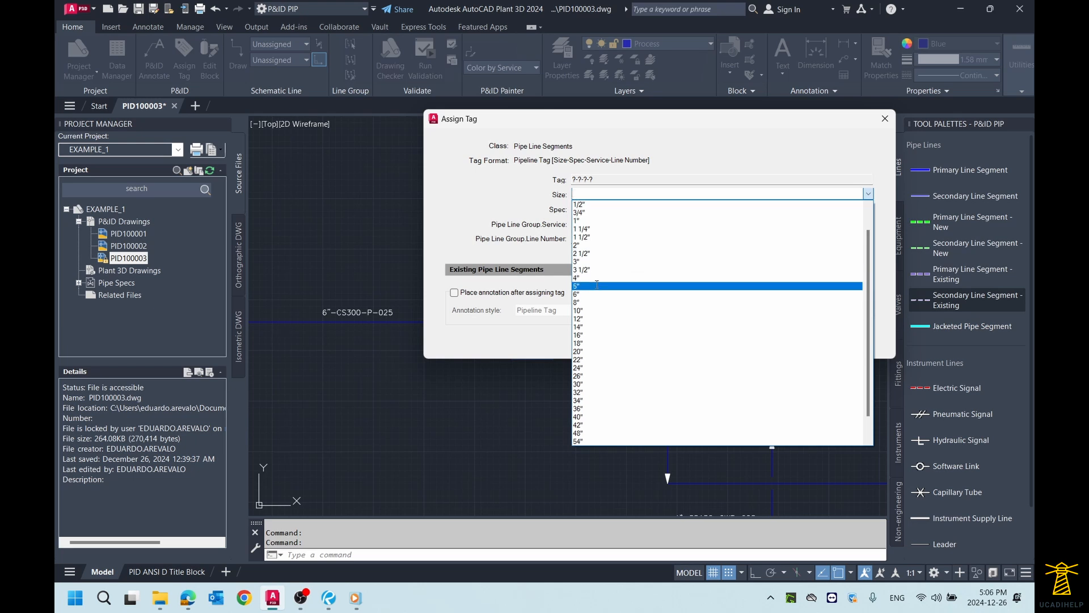
left_click(598, 278)
left_click(608, 209)
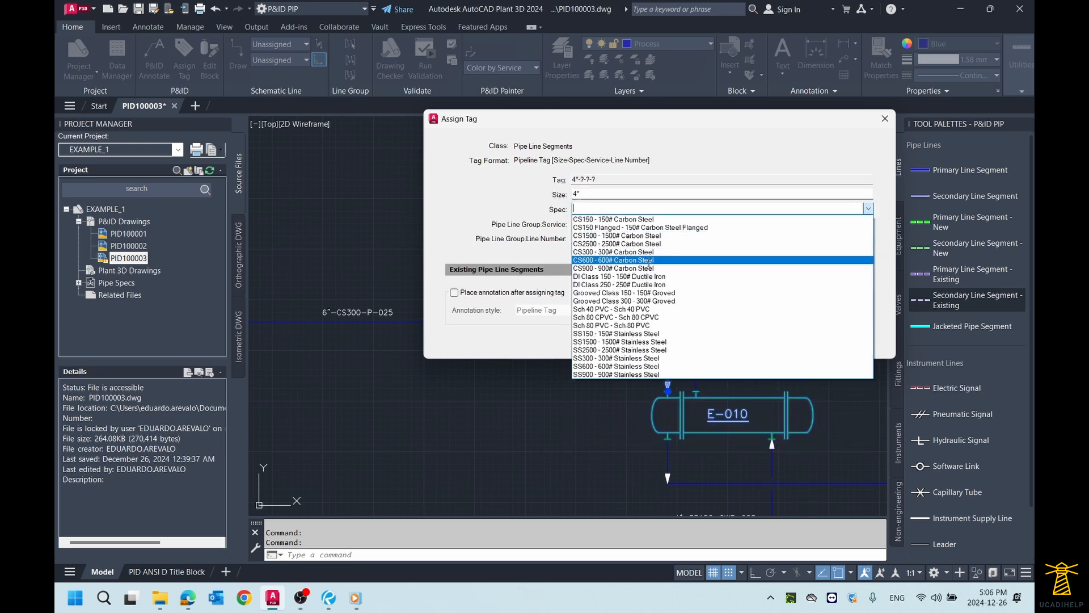
left_click(612, 252)
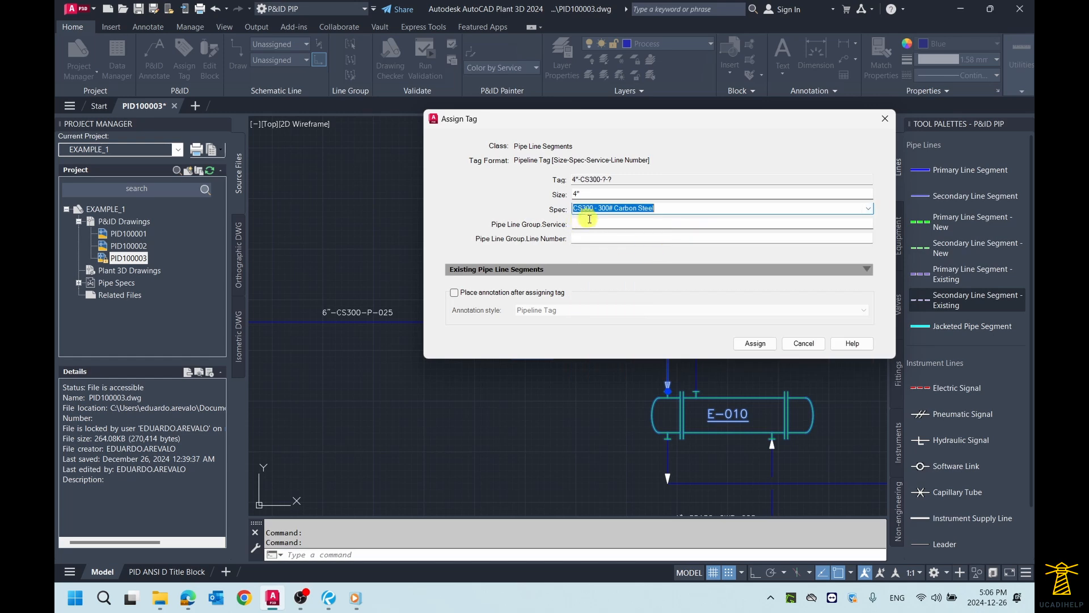
Step: Set the service to P - General Process and the line number to 026, and assign the tag
left_click(595, 223)
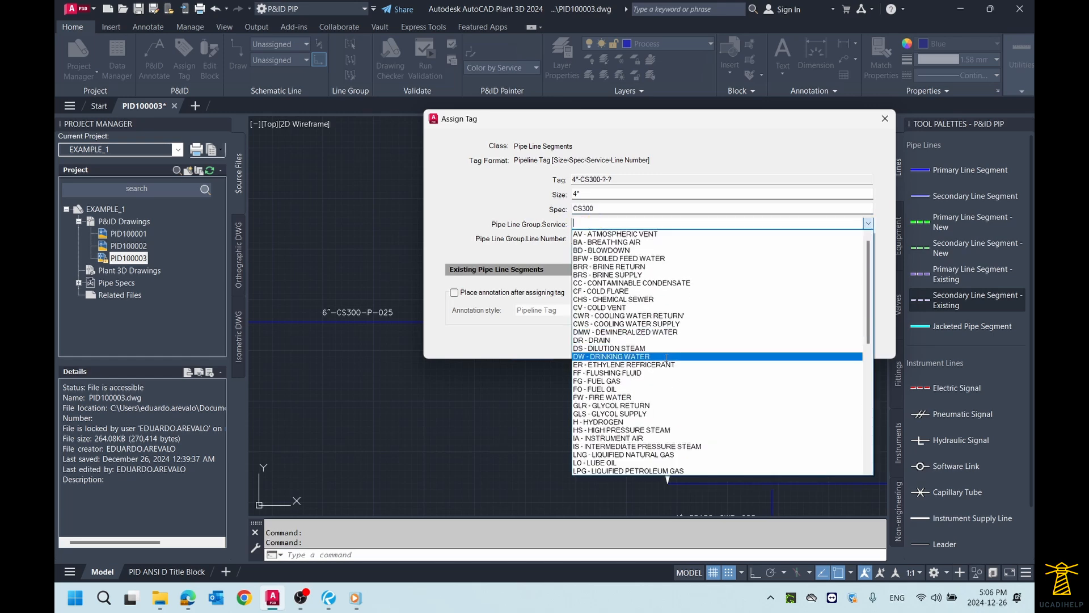
scroll(670, 355, "down", 1)
scroll(670, 355, "down", 5)
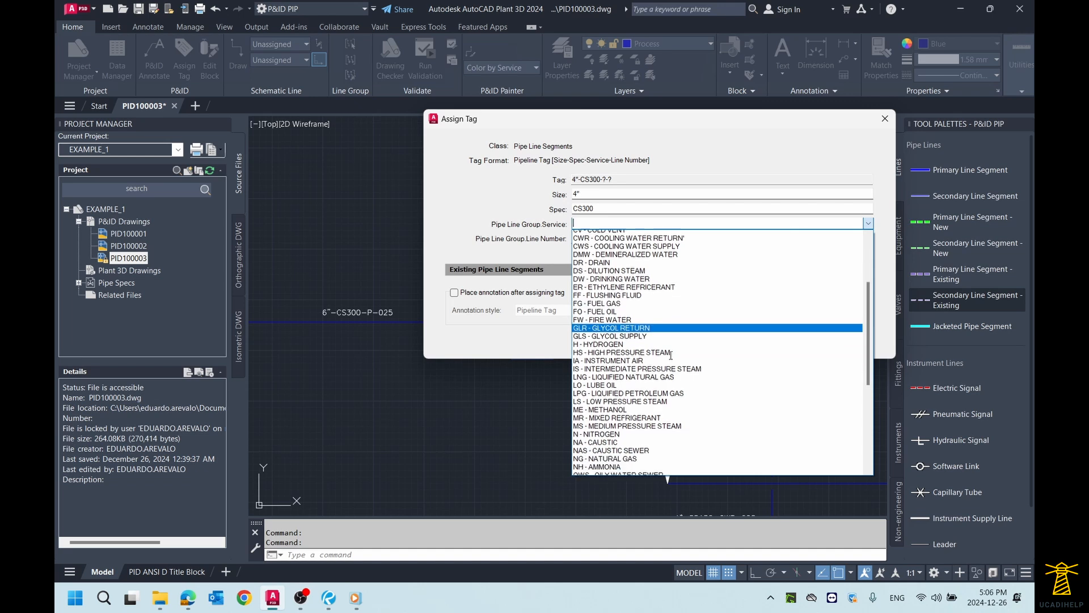
left_click(612, 446)
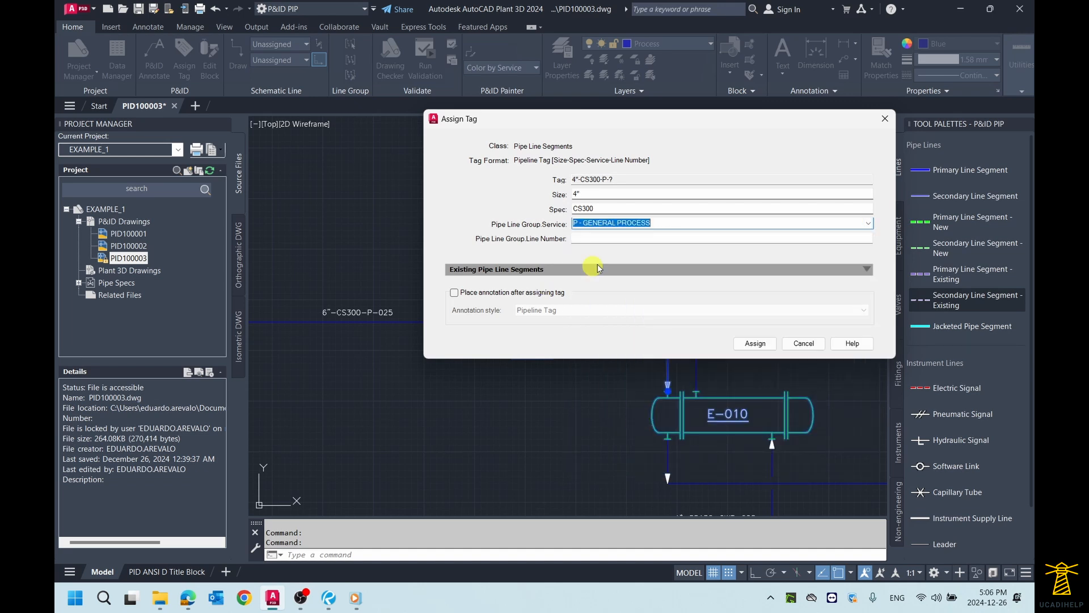
left_click(621, 242)
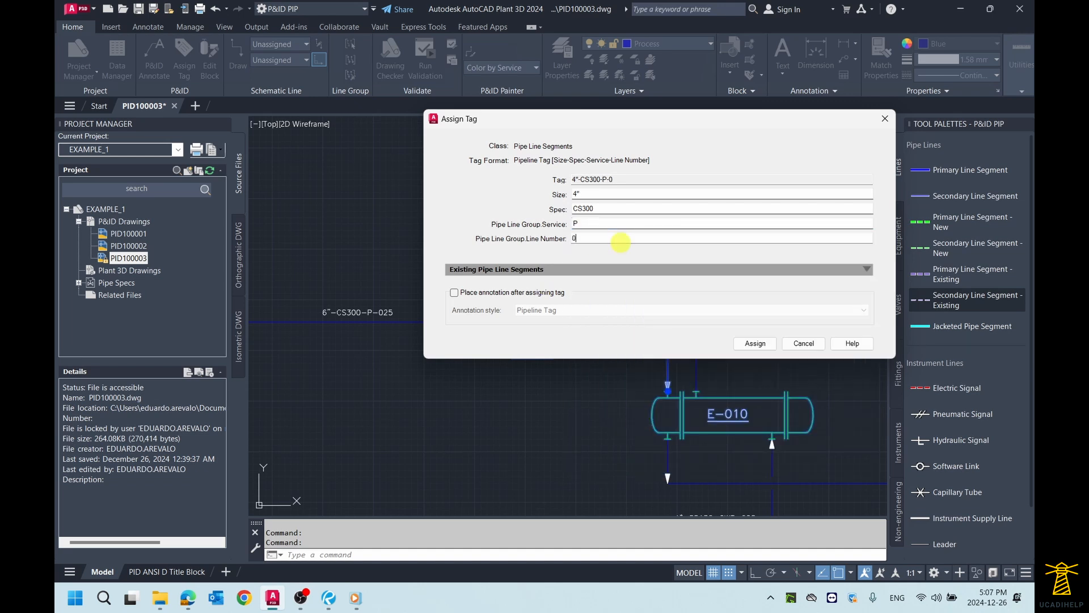
left_click(743, 342)
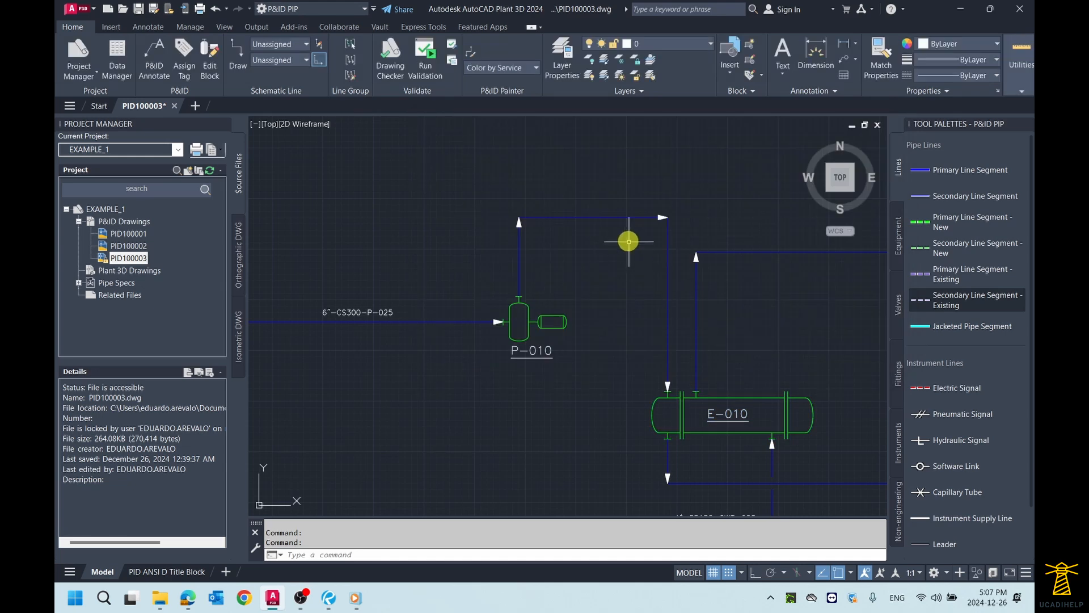
Step: Annotate the P-010 discharge line with its Pipeline Tag, placed above the upper horizontal run
left_click(603, 218)
right_click(604, 218)
mouse_move(675, 230)
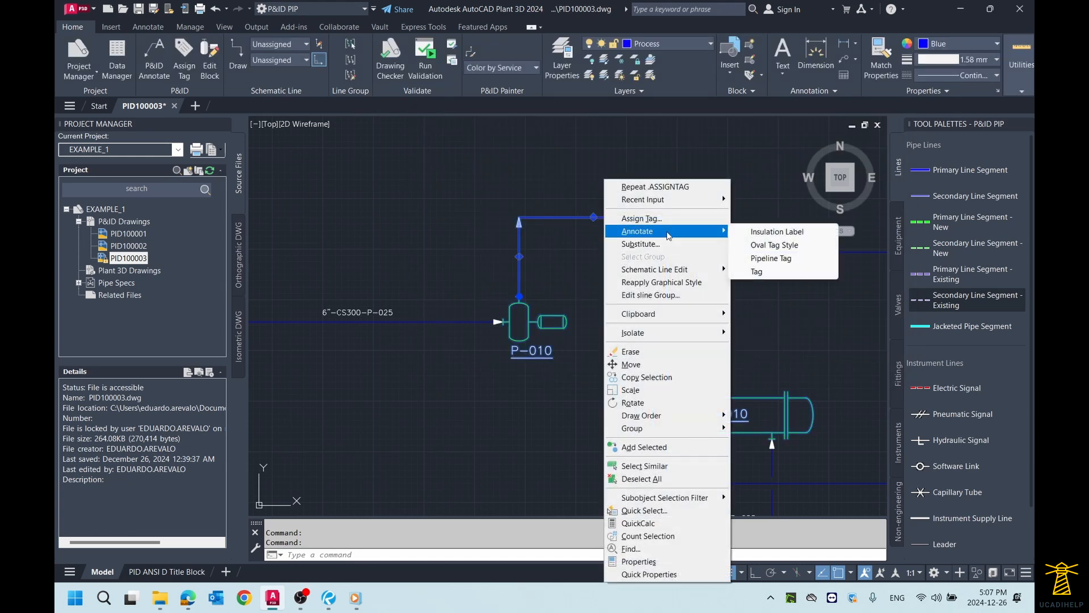
left_click(750, 259)
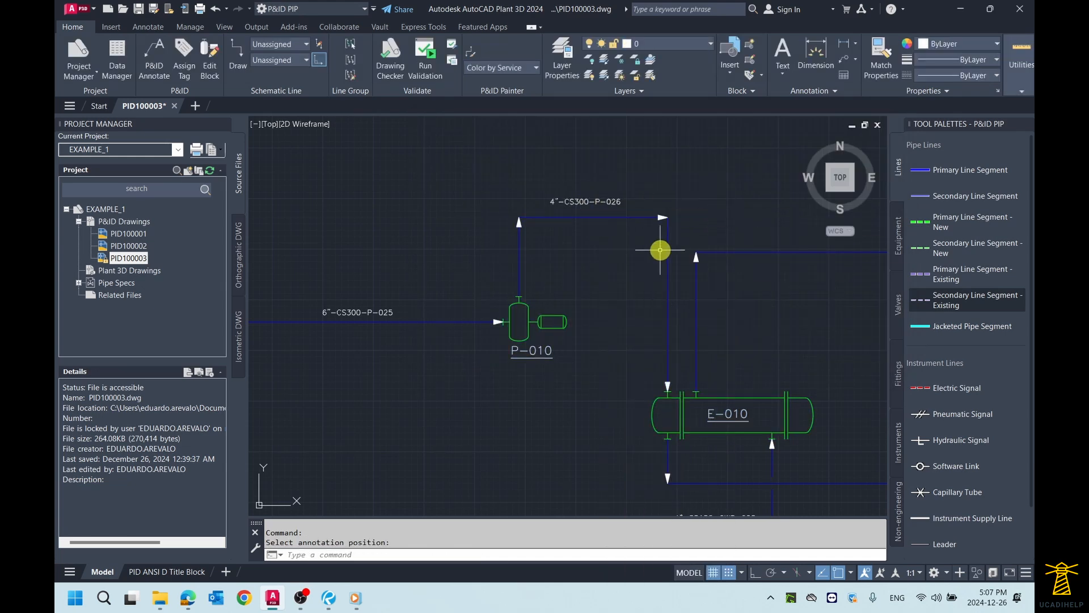
Step: Review the pipeline tags across the drawing and the lines connected to heat exchanger E-010
scroll(658, 245, "down", 3)
middle_click_drag(747, 258, 616, 240)
scroll(637, 257, "up", 2)
scroll(664, 267, "down", 2)
middle_click(664, 267)
middle_click(663, 267)
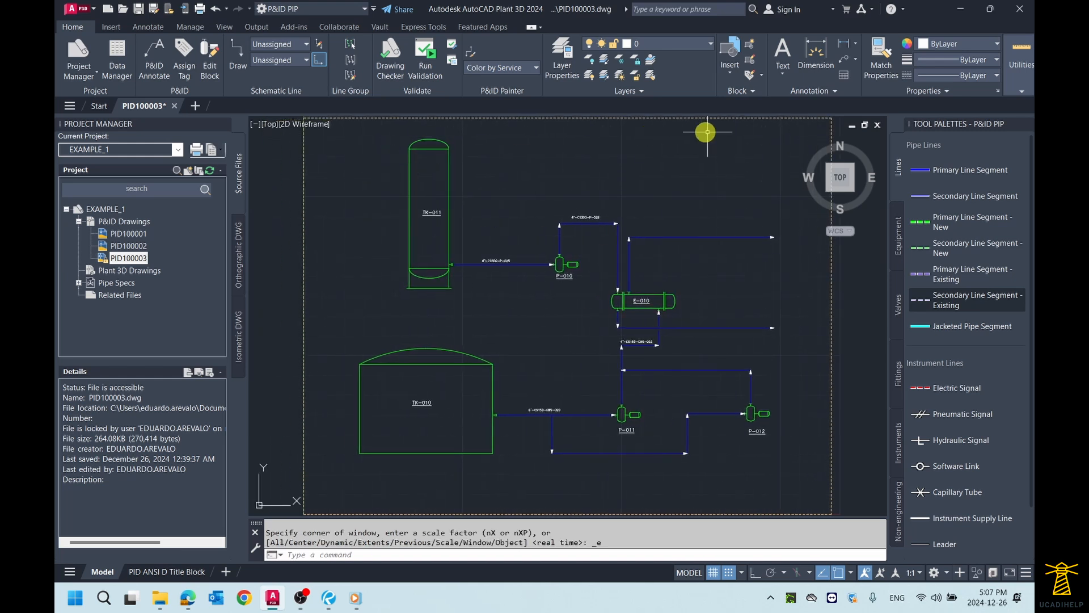
scroll(783, 334, "up", 2)
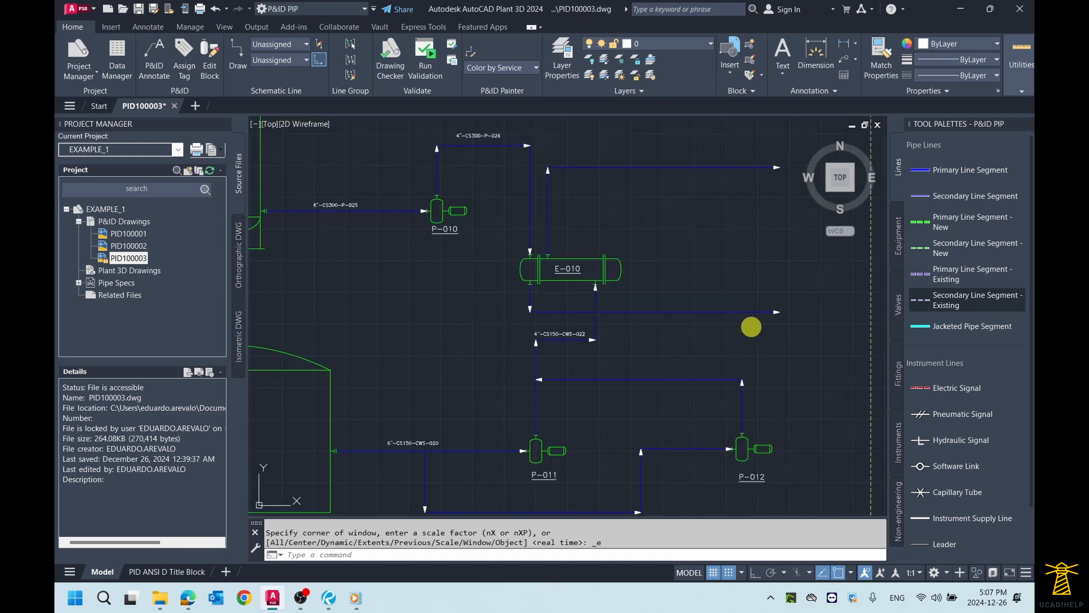
middle_click_drag(754, 323, 737, 344)
mouse_move(715, 277)
middle_mouse_down()
mouse_move(698, 304)
mouse_move(661, 277)
middle_mouse_up()
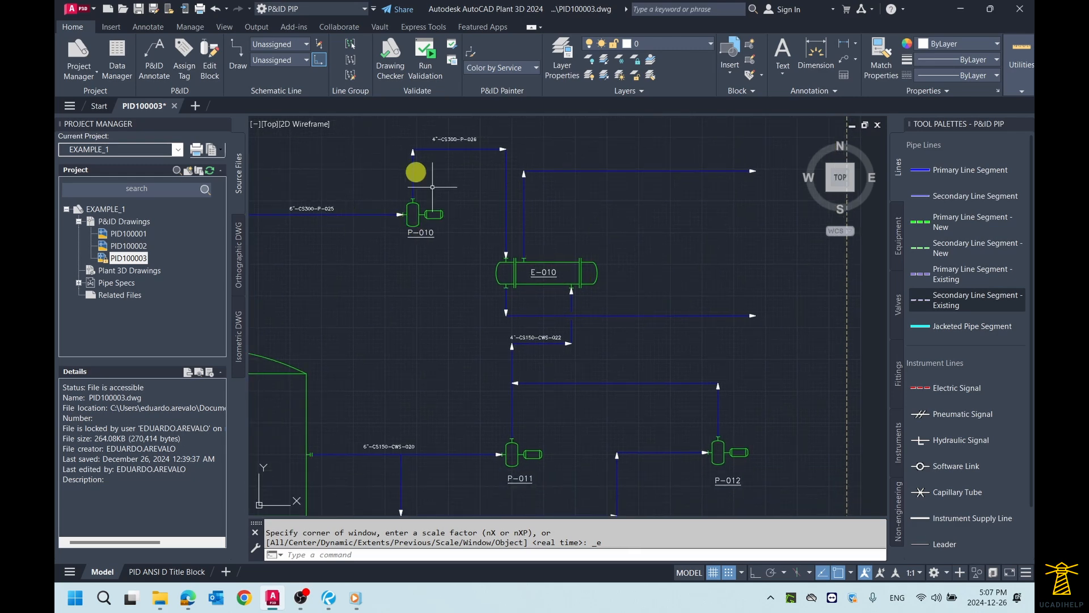
middle_click_drag(374, 202, 470, 220)
middle_click_drag(753, 318, 669, 300)
Step: Start a tag for the line leaving the underside of exchanger E-010, with size 4" and spec CS300 (300# Carbon Steel)
scroll(661, 309, "up", 2)
scroll(629, 273, "down", 3)
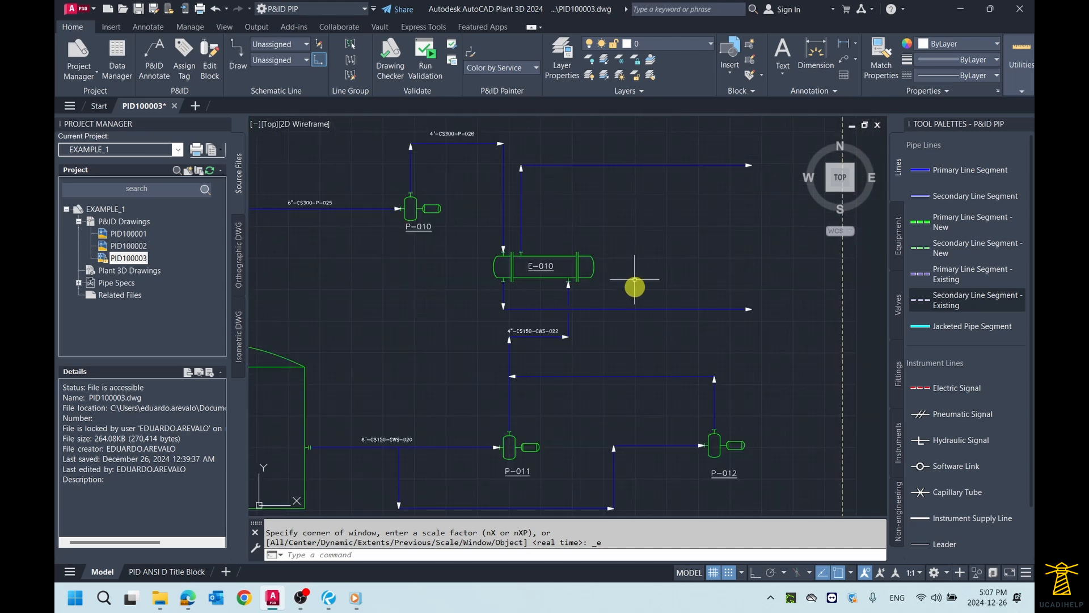
scroll(636, 278, "up", 3)
left_click(637, 319)
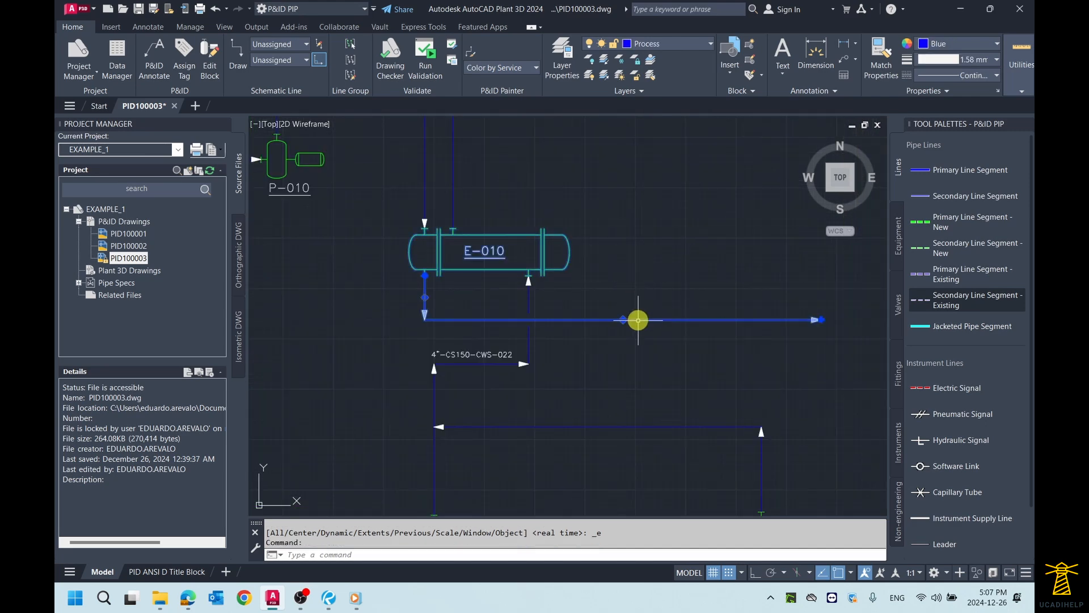
right_click(639, 319)
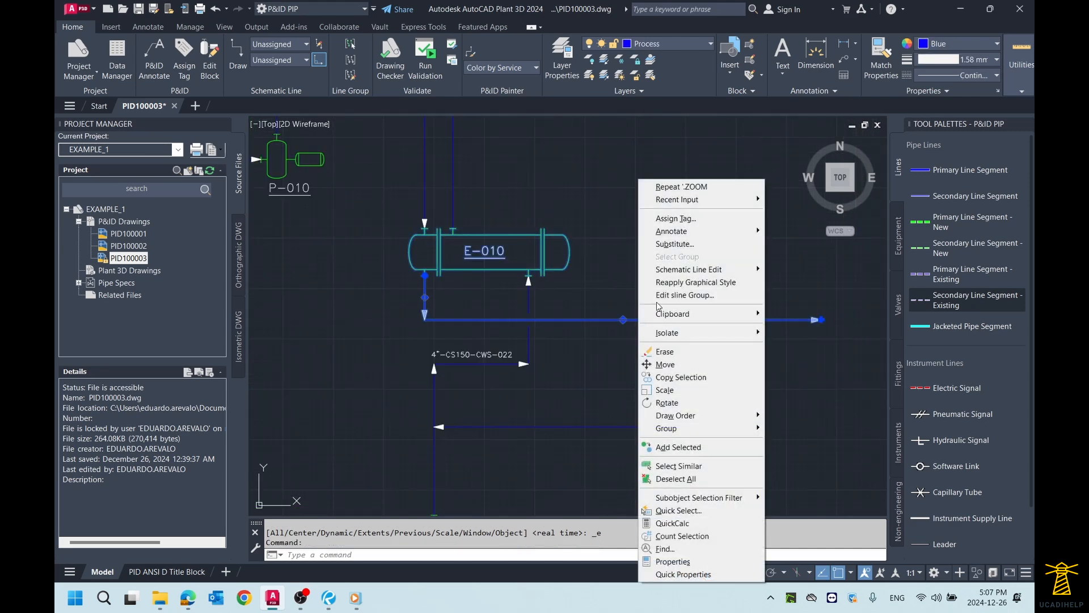
left_click(679, 222)
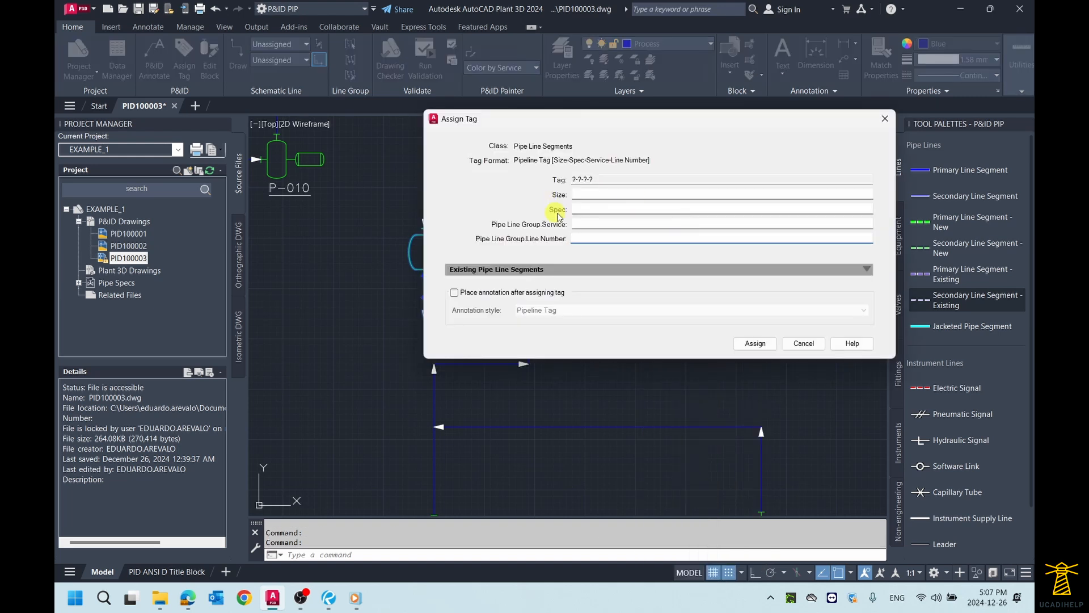
left_click(584, 195)
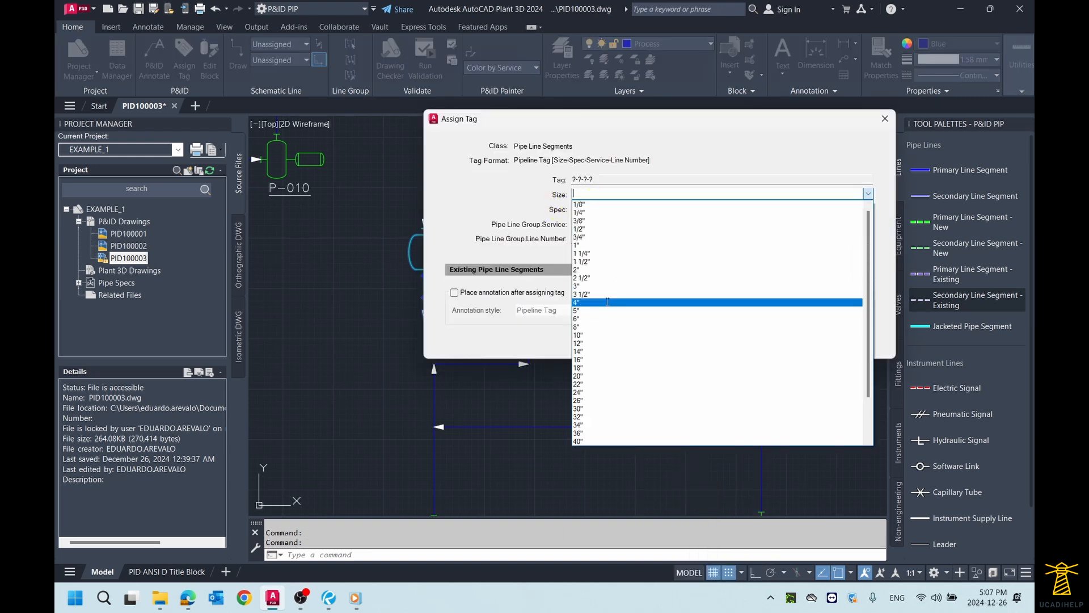
left_click(606, 302)
left_click(607, 209)
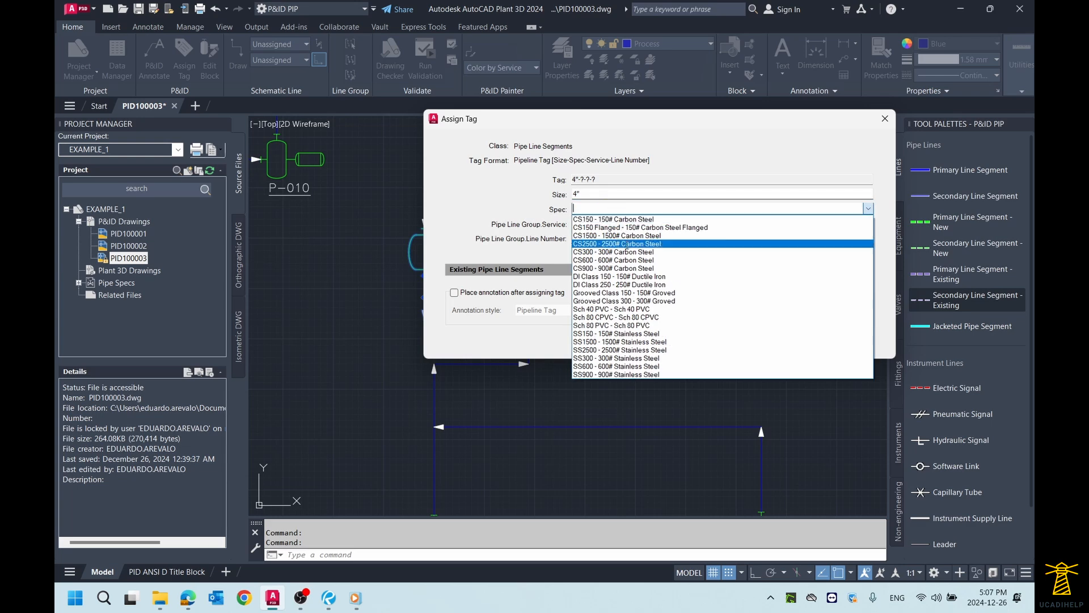
left_click(624, 244)
Step: Set the E-010 lower outlet line's service to P - General Process
left_click(595, 224)
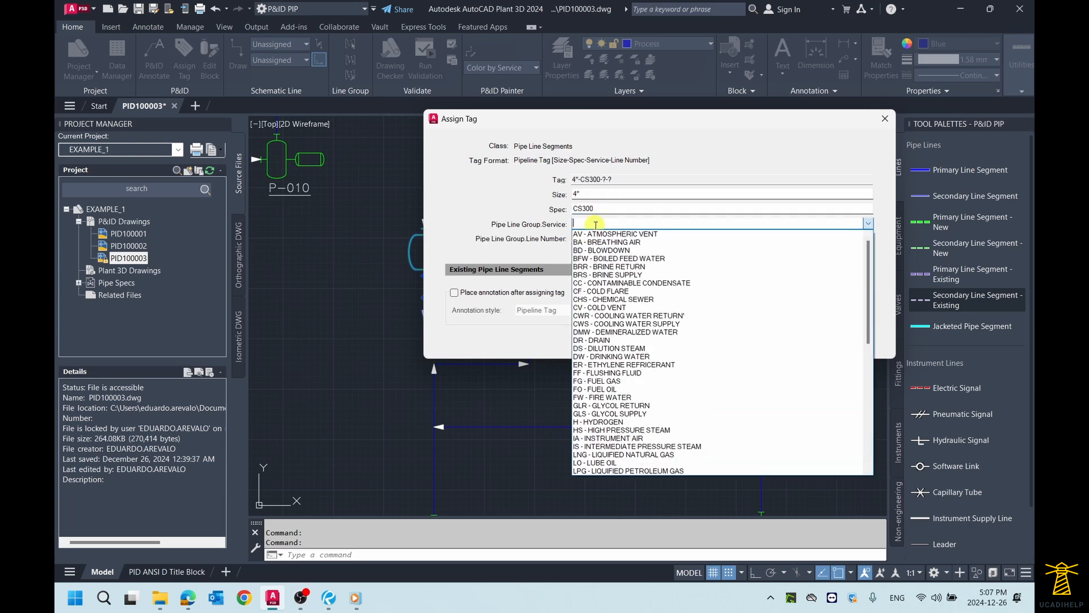
scroll(653, 363, "down", 1)
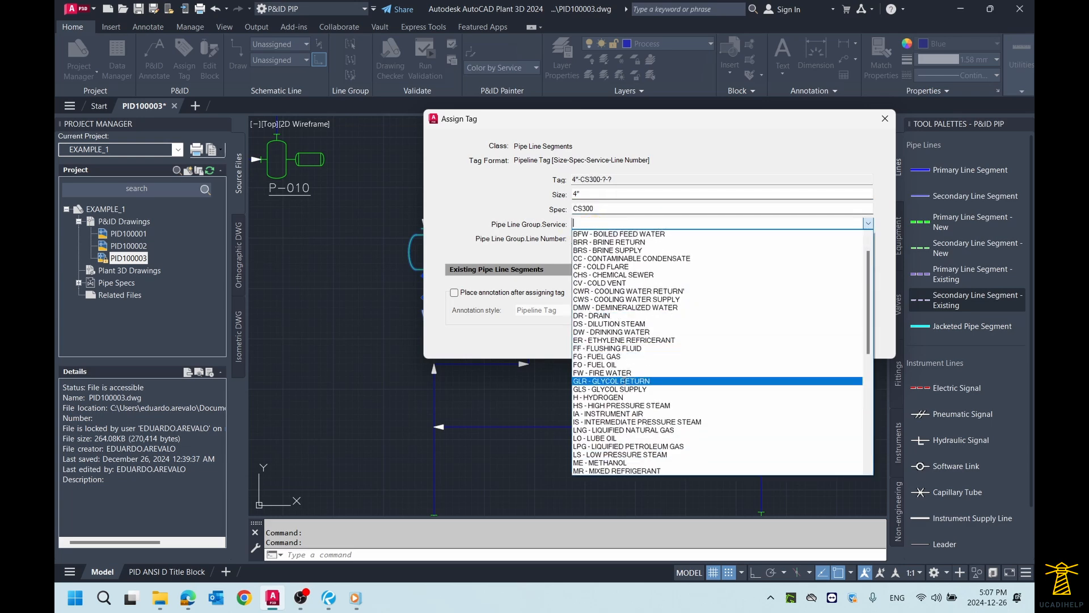
left_click(633, 224)
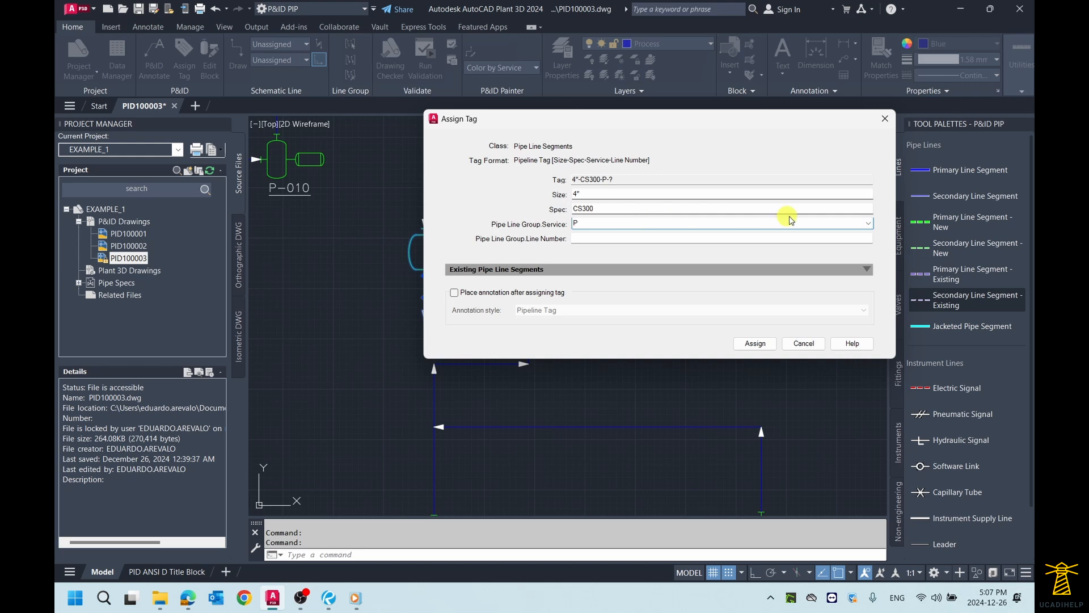
left_click(868, 225)
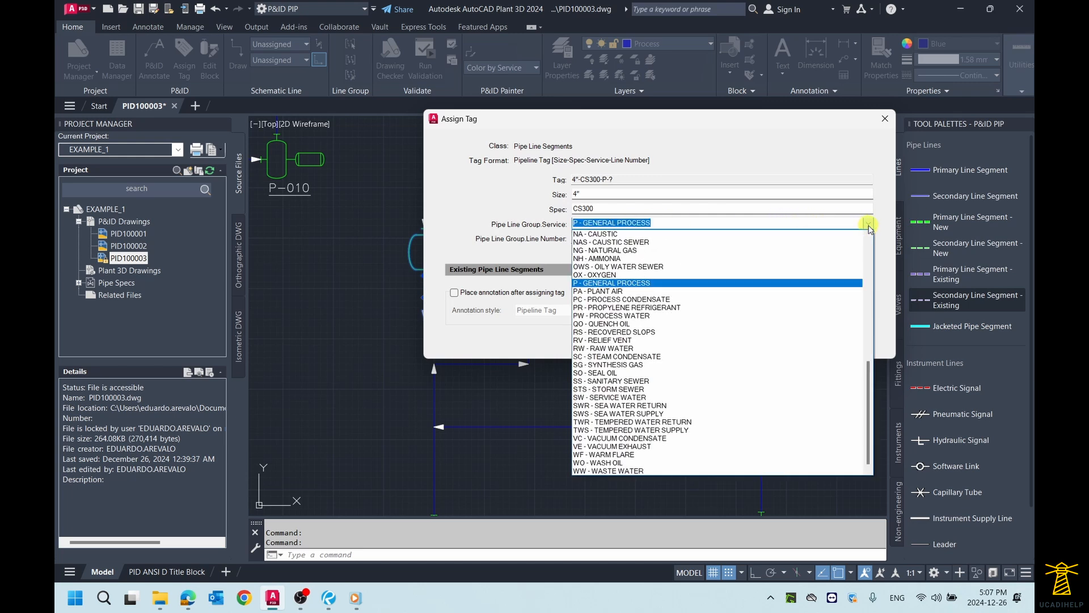
left_click(628, 283)
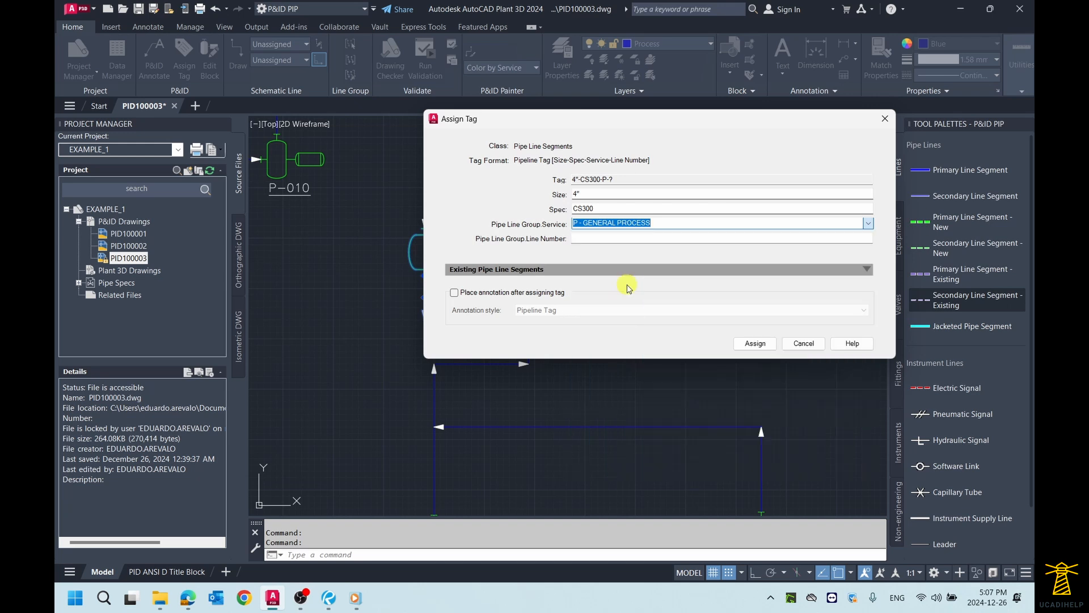
left_click_drag(634, 124, 622, 131)
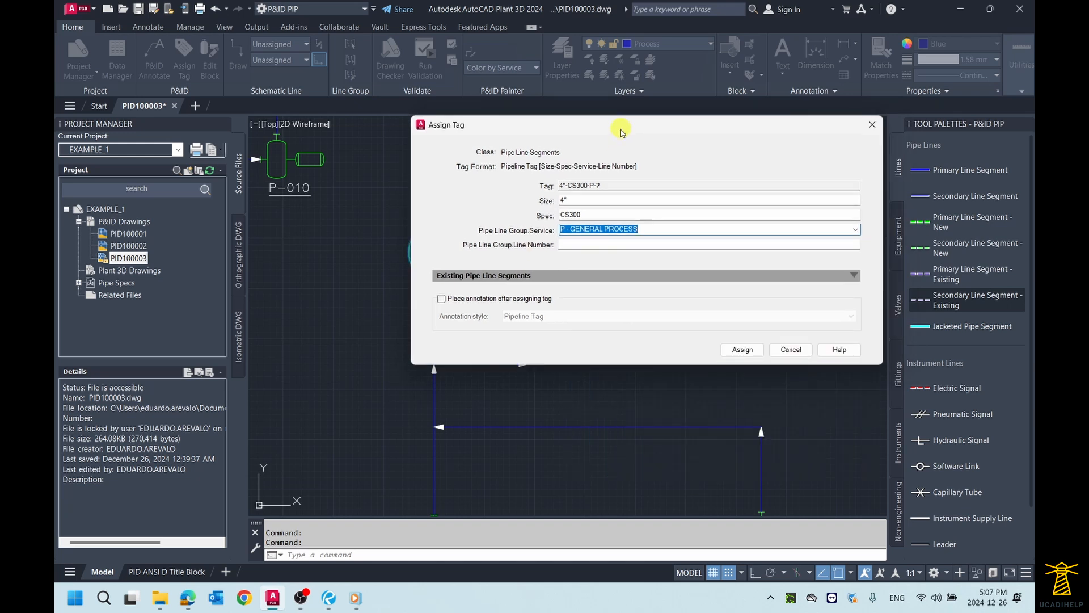
Step: Try to assign the E-010 lower outlet line's tag with line number 026
left_click(577, 248)
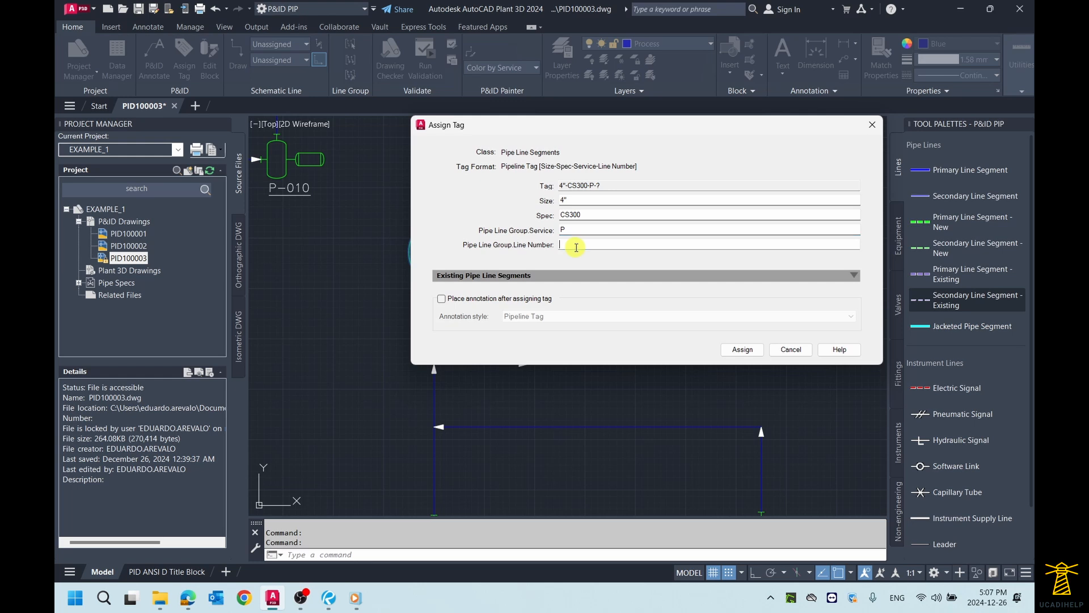
type("026")
left_click(738, 349)
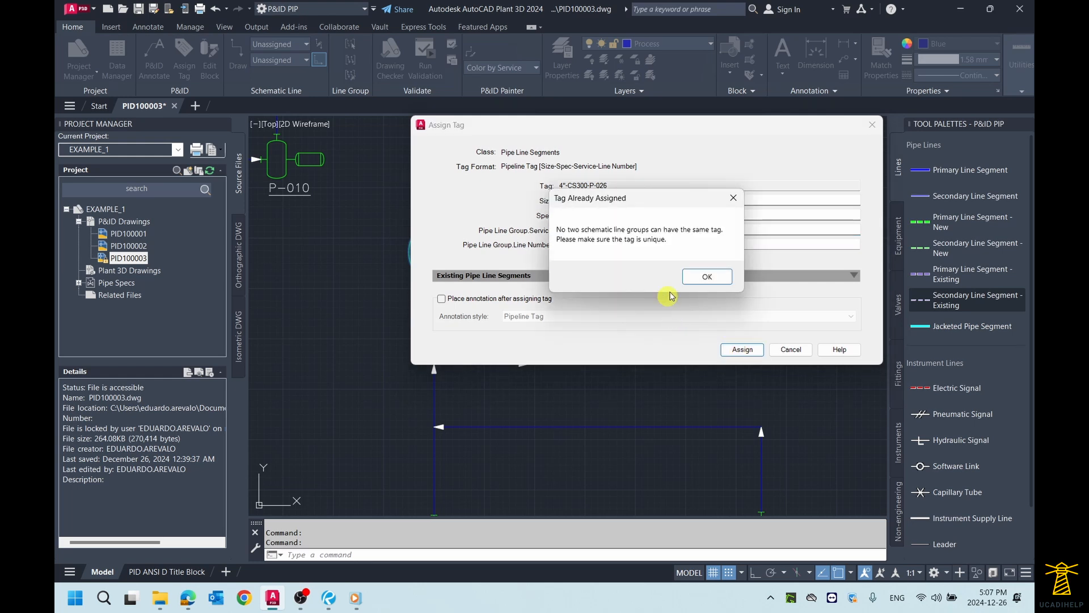
left_click_drag(661, 204, 639, 213)
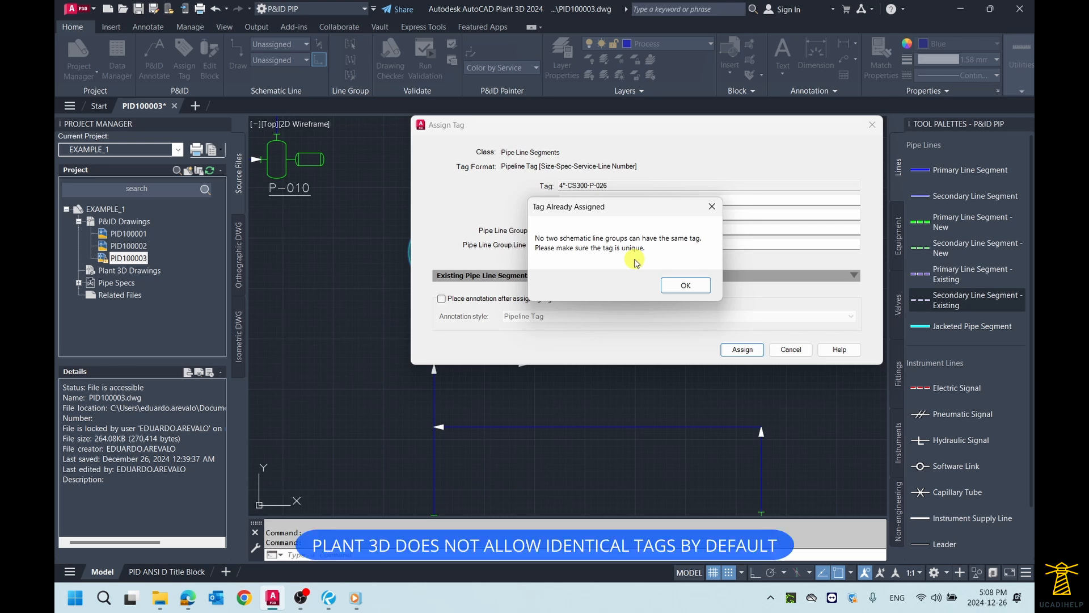
left_click(711, 206)
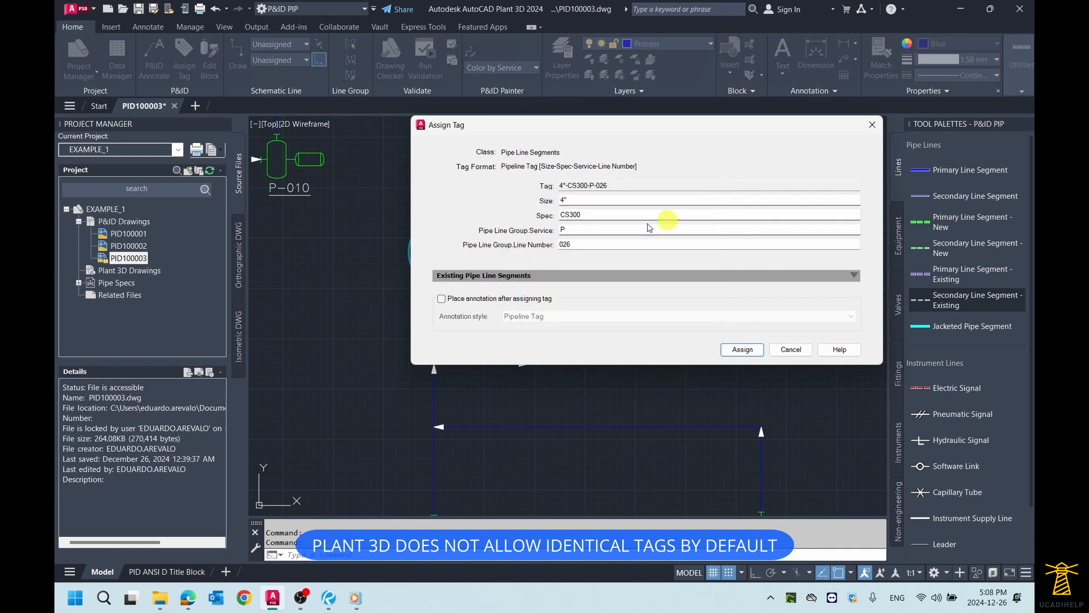
Step: Set the line number to 027 and assign the tag to the E-010 lower outlet line
double_click(589, 245)
type("02")
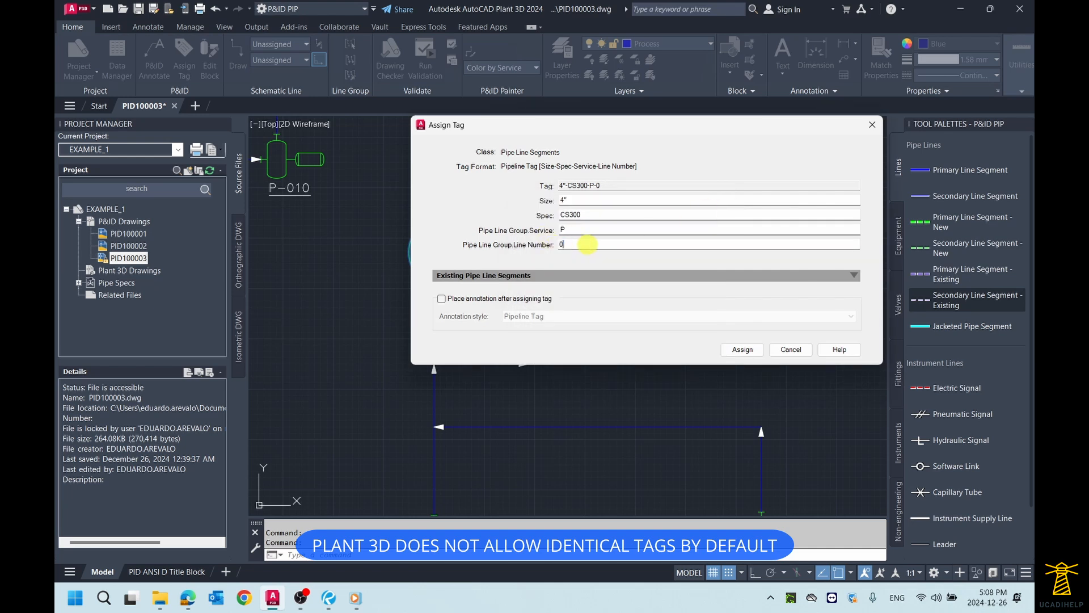
left_click(738, 349)
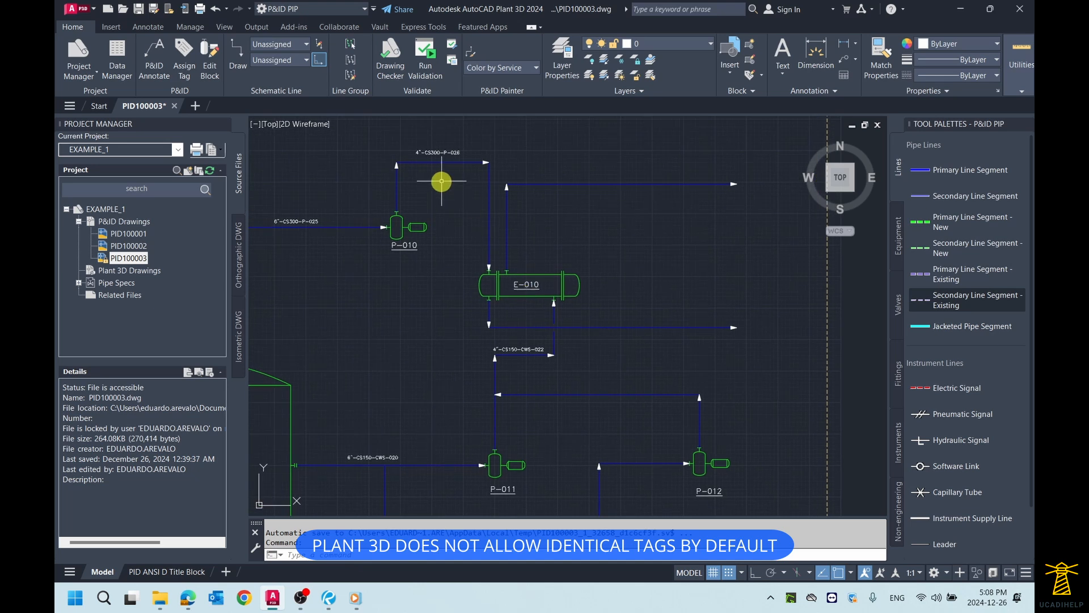
Step: Annotate the E-010 lower outlet line with its Pipeline Tag, placed just above the horizontal run
scroll(444, 172, "up", 3)
scroll(442, 127, "down", 1)
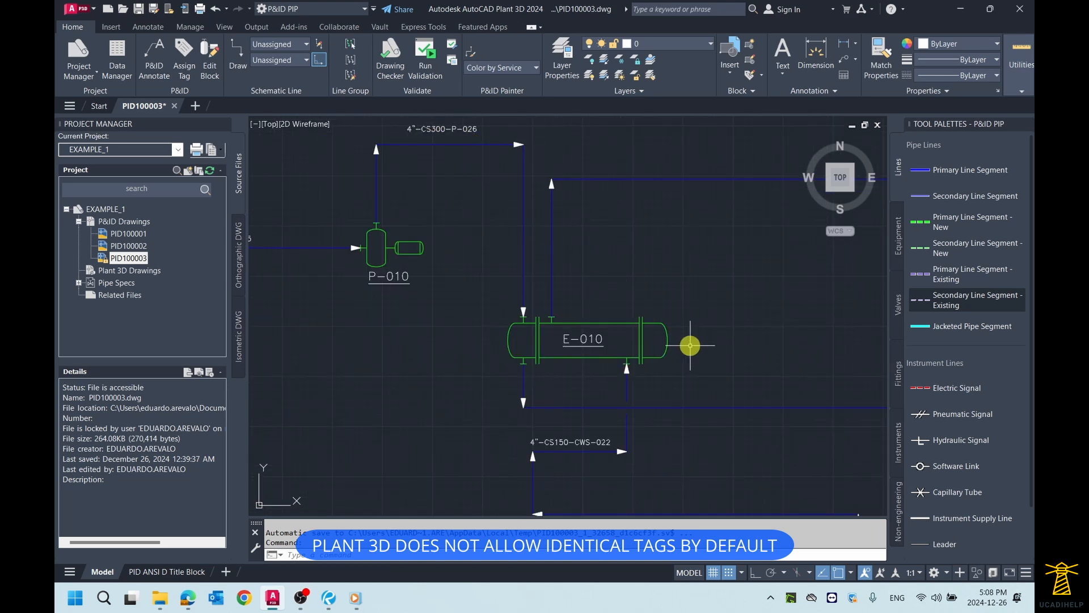
middle_click_drag(793, 407, 669, 340)
scroll(671, 343, "up", 2)
scroll(669, 340, "down", 2)
key("Escape")
middle_click_drag(626, 306, 637, 315)
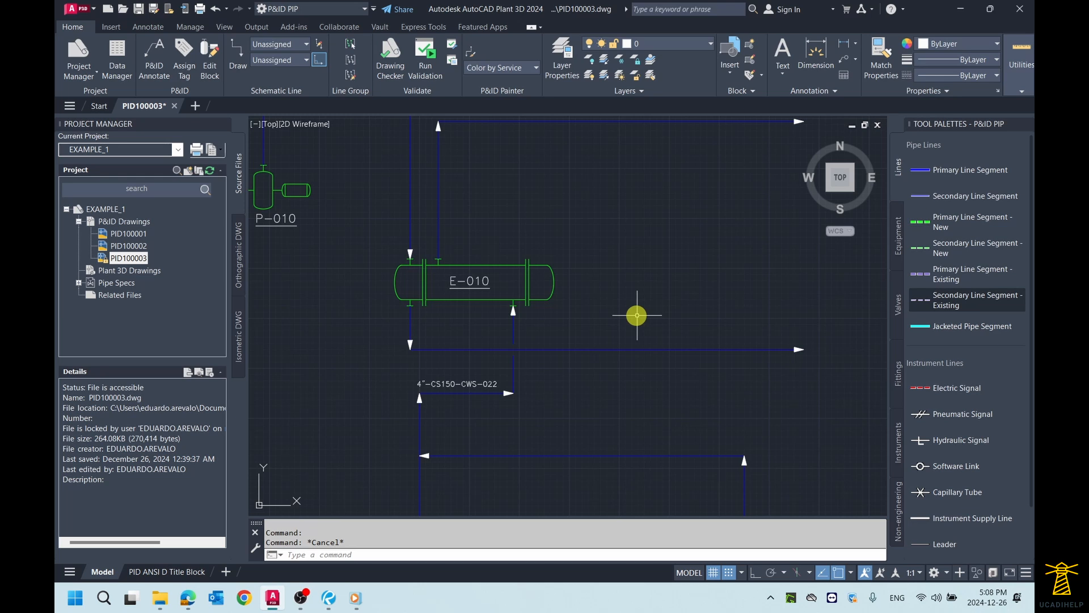
middle_click_drag(597, 321, 612, 323)
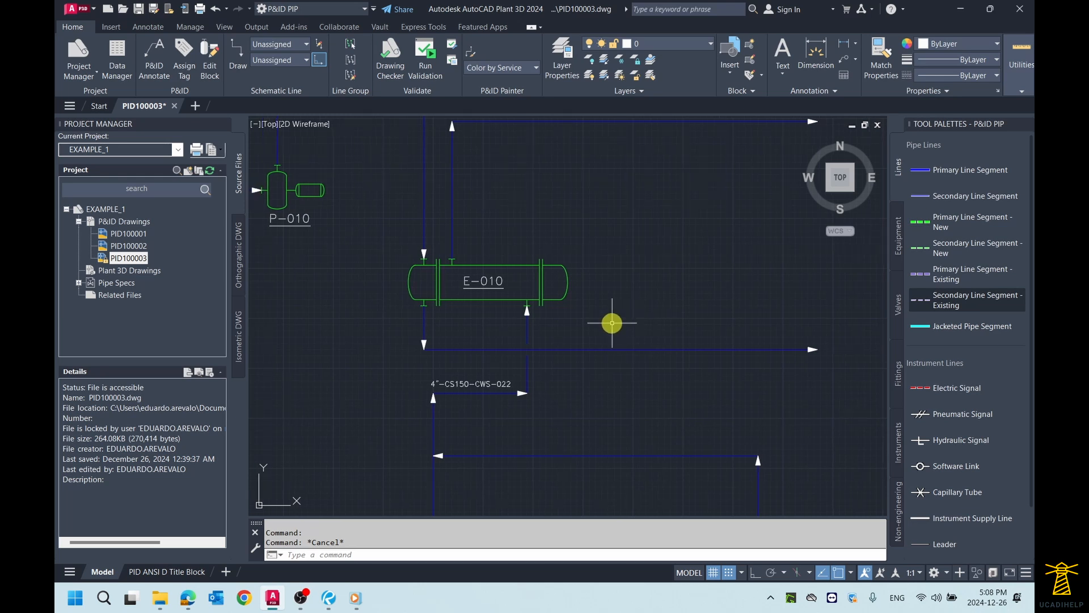
middle_click_drag(612, 322, 618, 323)
key("Escape")
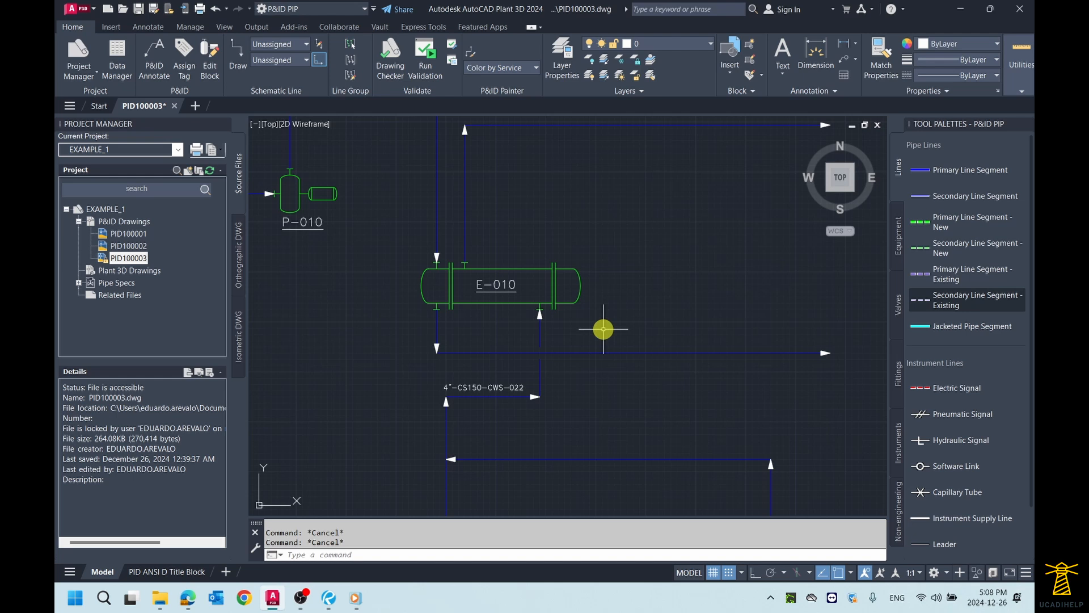
left_click(603, 352)
right_click(603, 352)
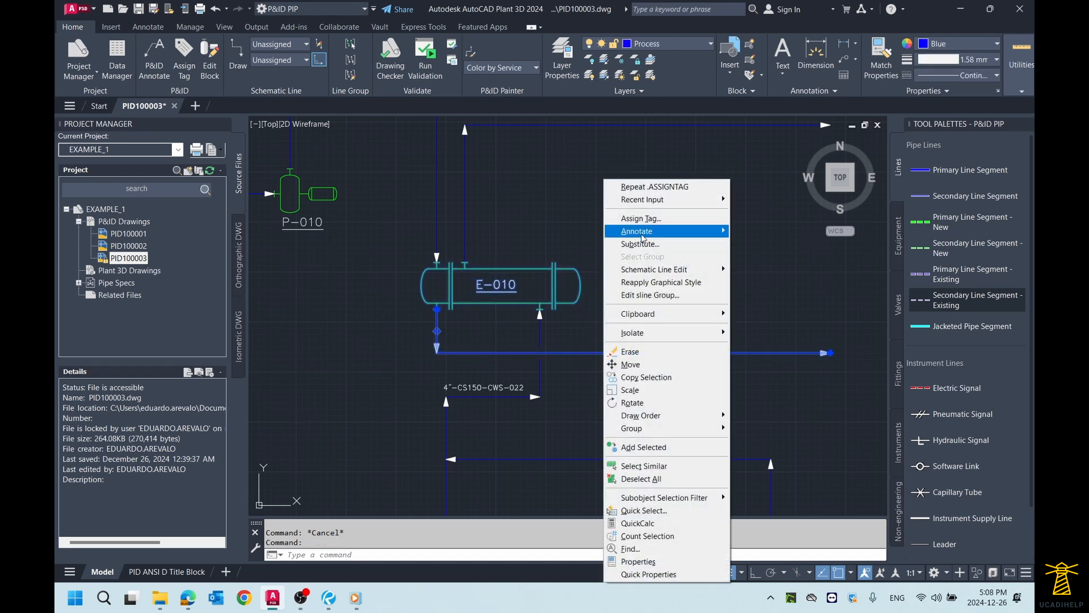
mouse_move(643, 237)
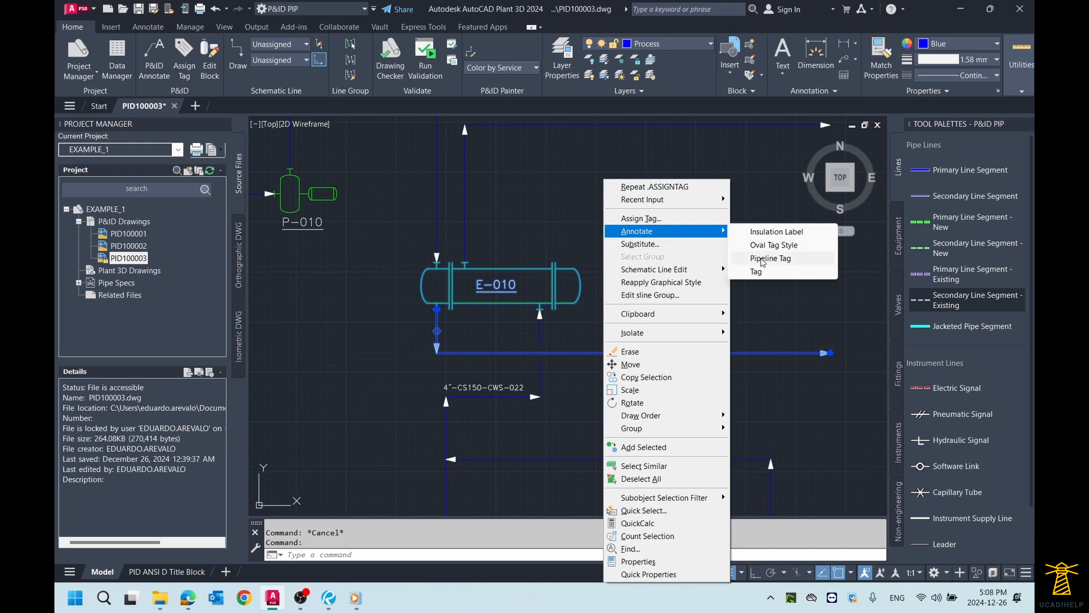
left_click(763, 258)
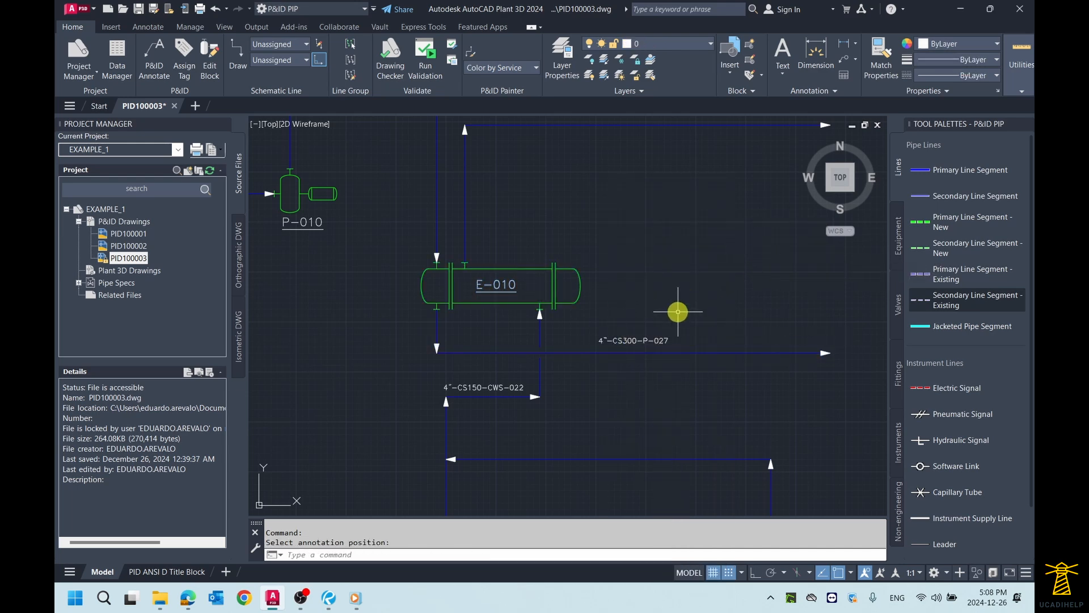
Step: Start a tag for the line leaving the upper side of exchanger E-010, with size 4" and spec CS150 (150# Carbon Steel)
scroll(632, 311, "down", 3)
scroll(630, 309, "up", 3)
scroll(637, 299, "down", 2)
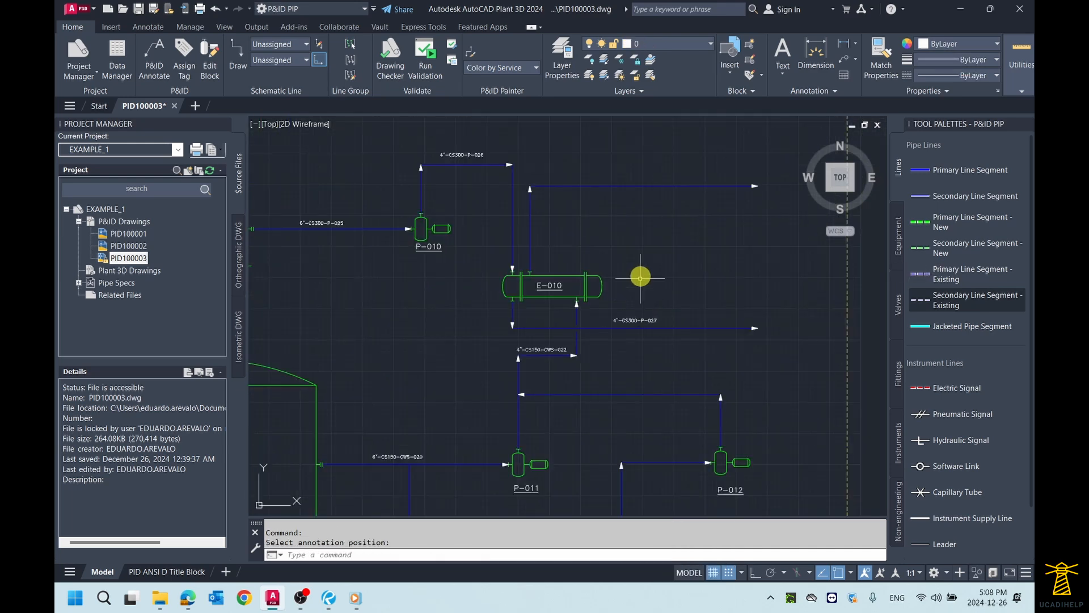
scroll(585, 201, "up", 2)
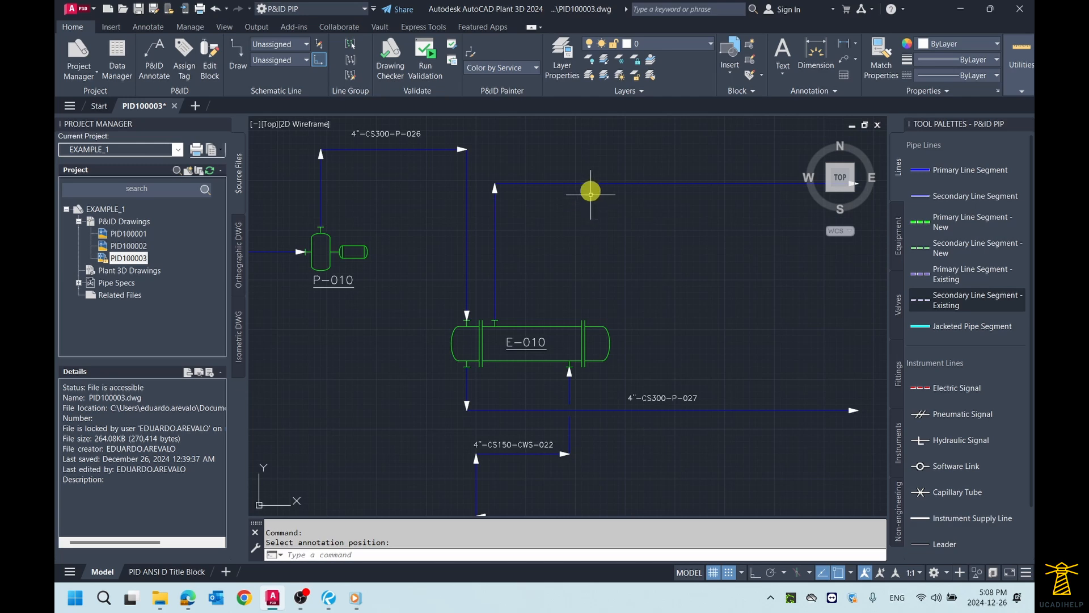
right_click(595, 182)
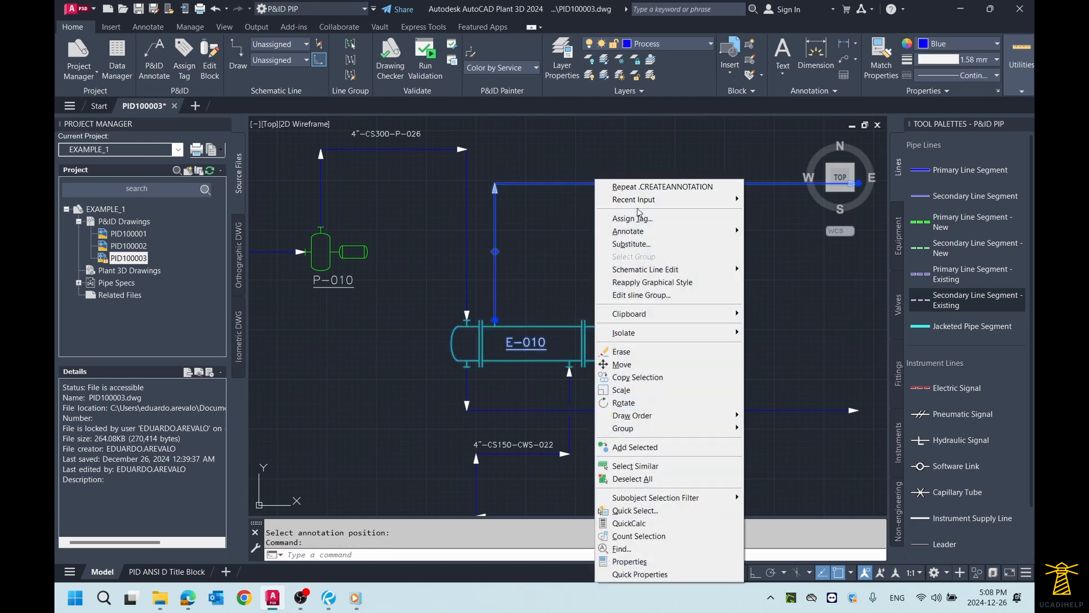
key("Escape")
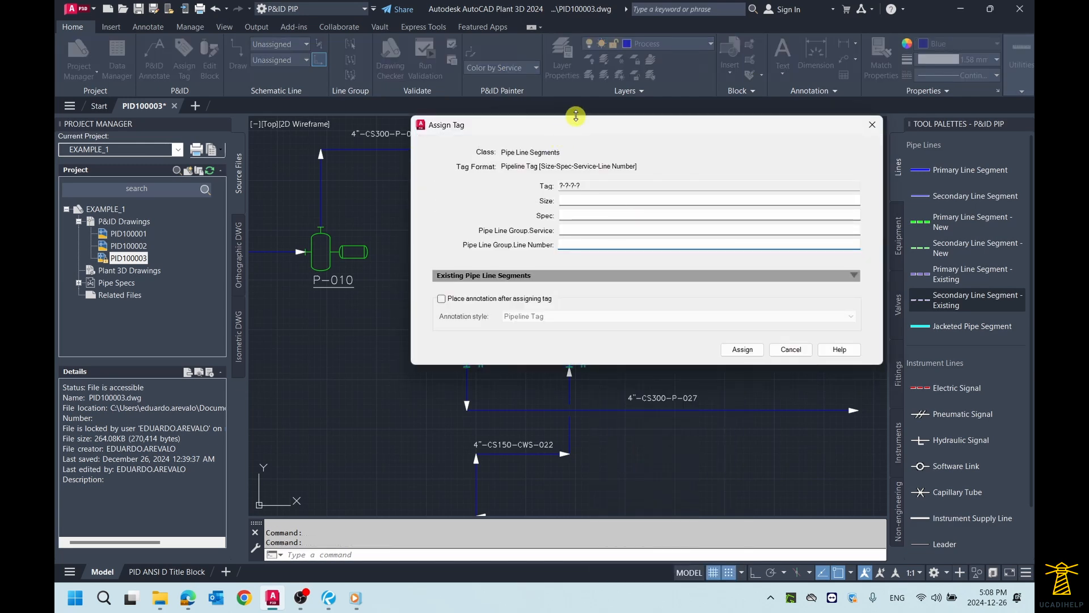
left_click_drag(576, 126, 728, 155)
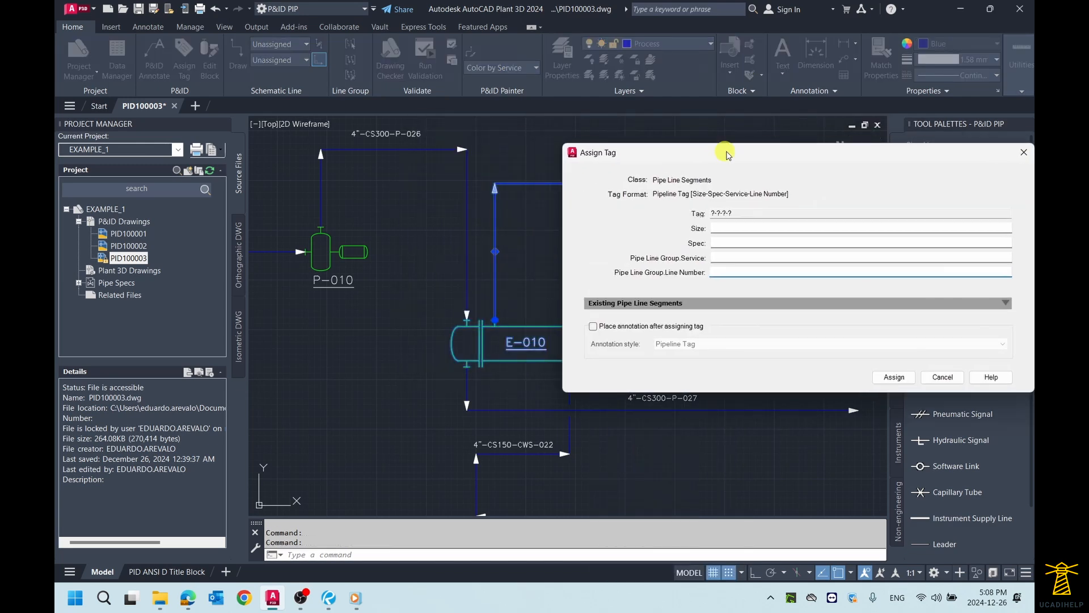
left_click(714, 227)
left_click(739, 335)
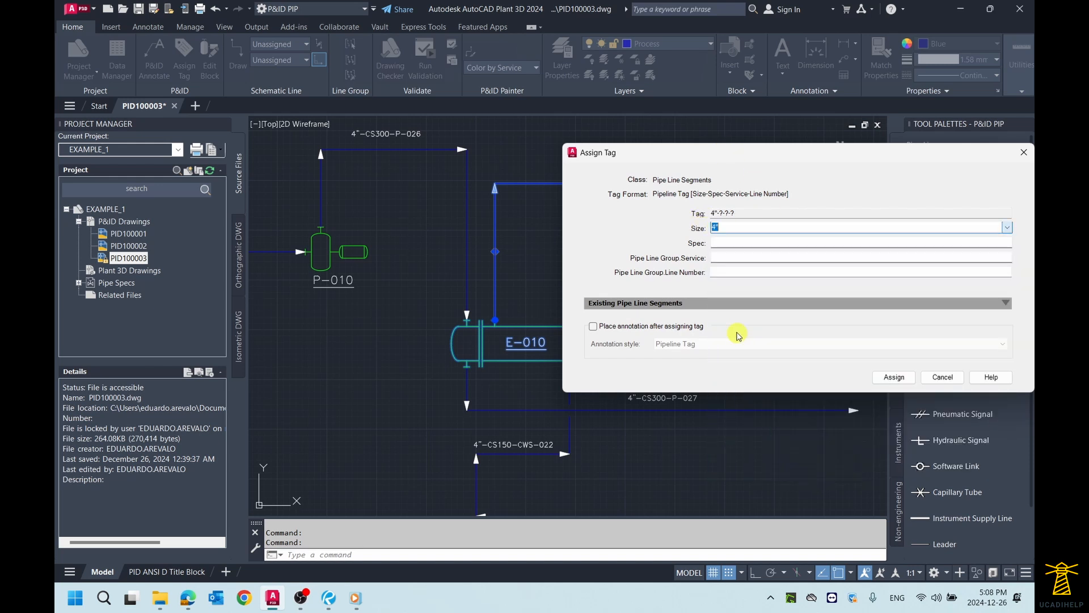
left_click(730, 244)
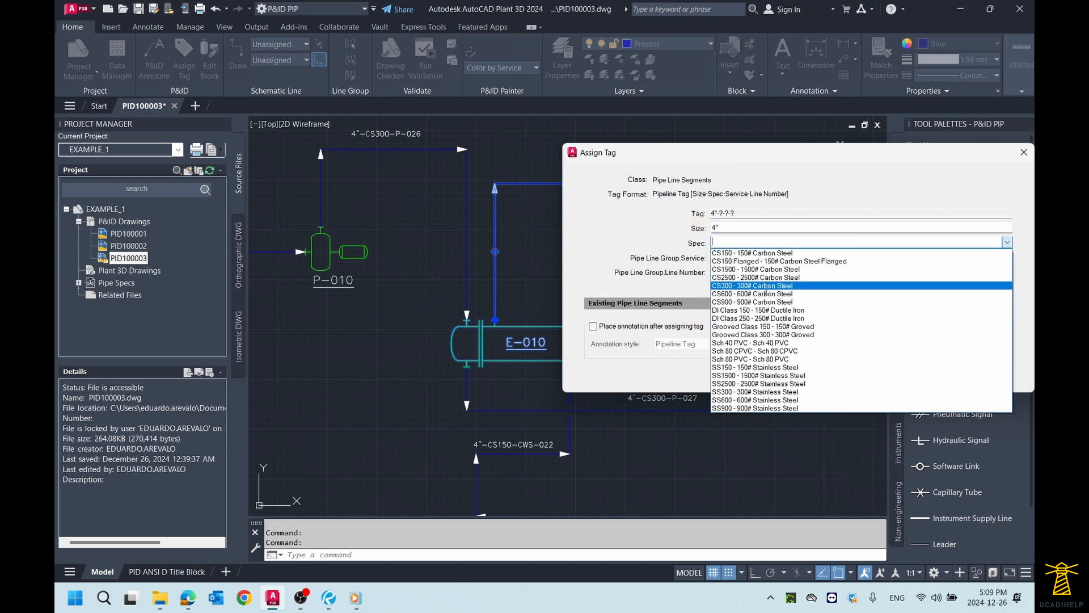
left_click(742, 254)
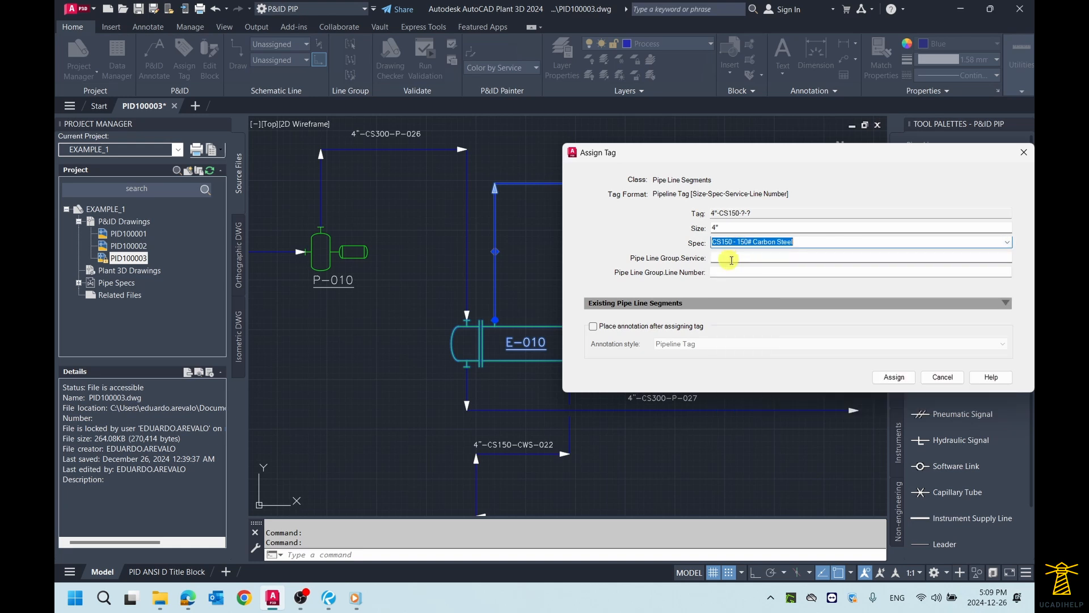
Step: Set the service to CWR (Cooling Water Return) and the line number to 028, and assign the tag to the E-010 upper outlet line
left_click(733, 258)
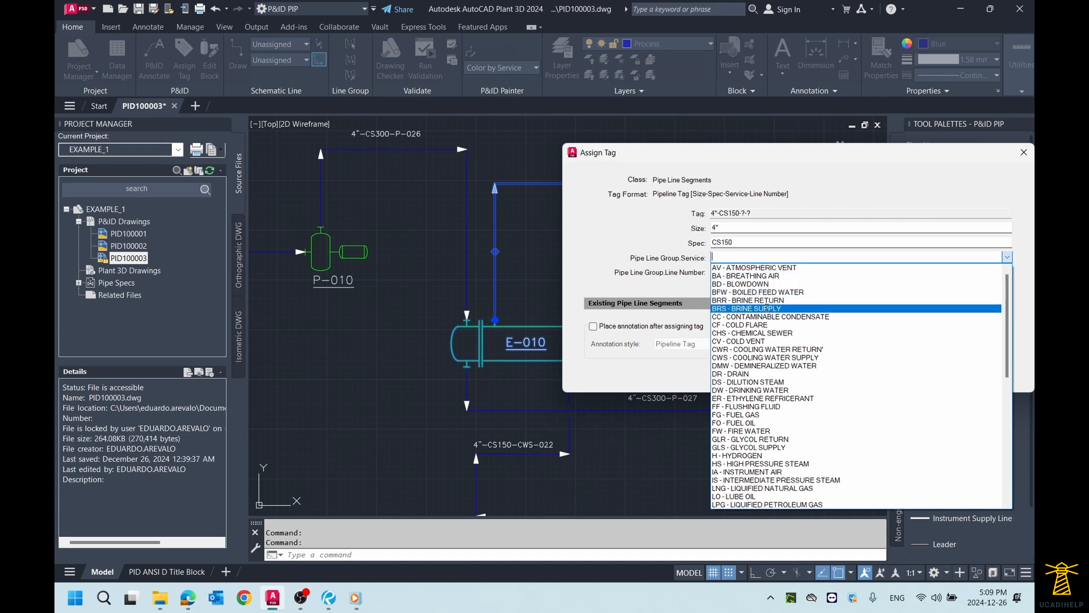
scroll(791, 321, "down", 3)
scroll(792, 328, "down", 4)
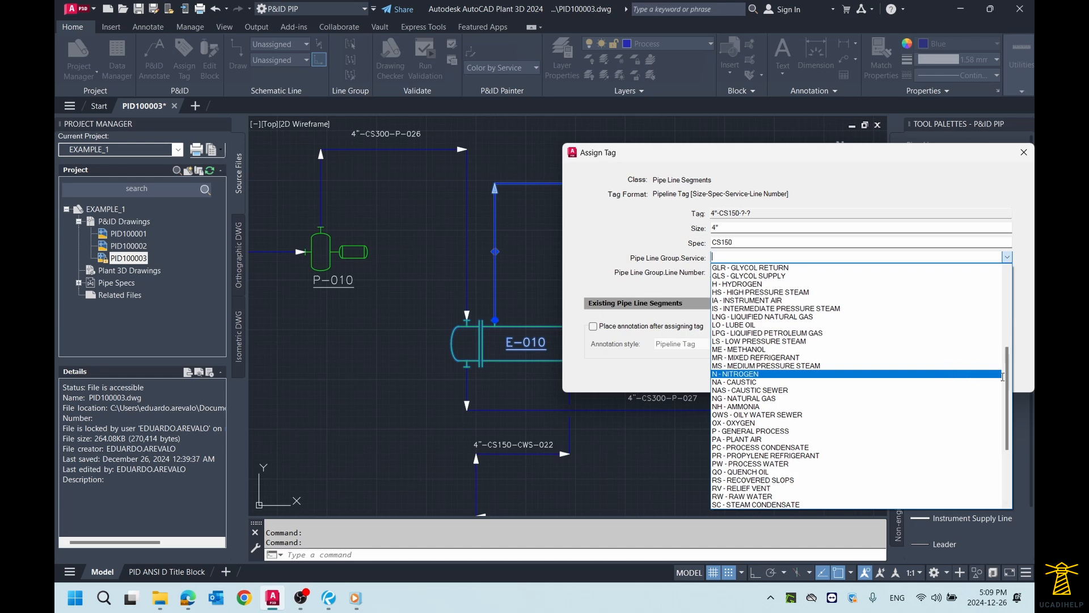
left_click_drag(1009, 376, 1003, 323)
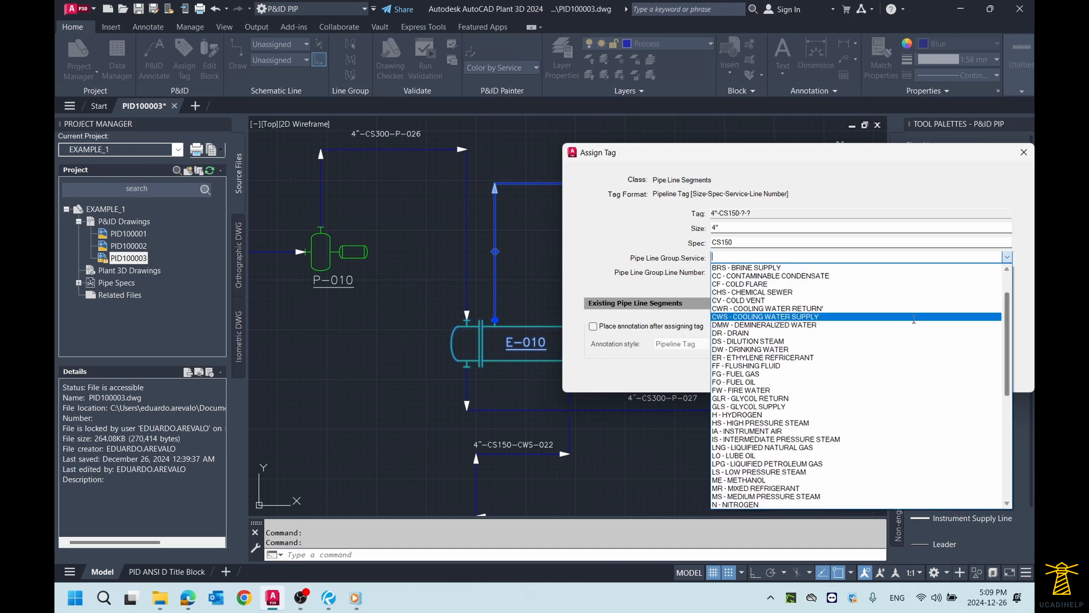
left_click(850, 308)
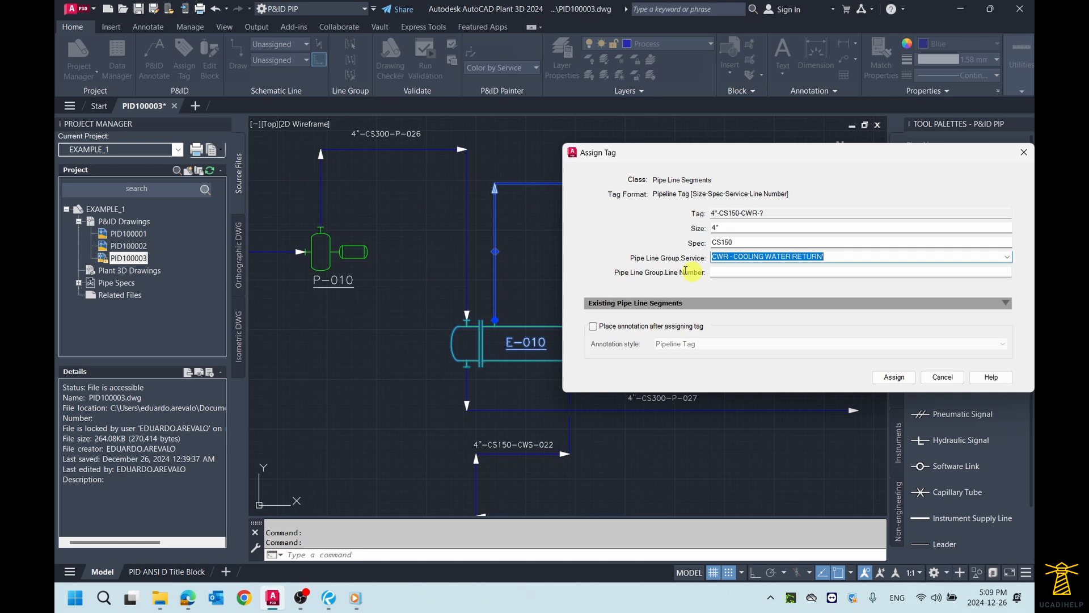
left_click(735, 273)
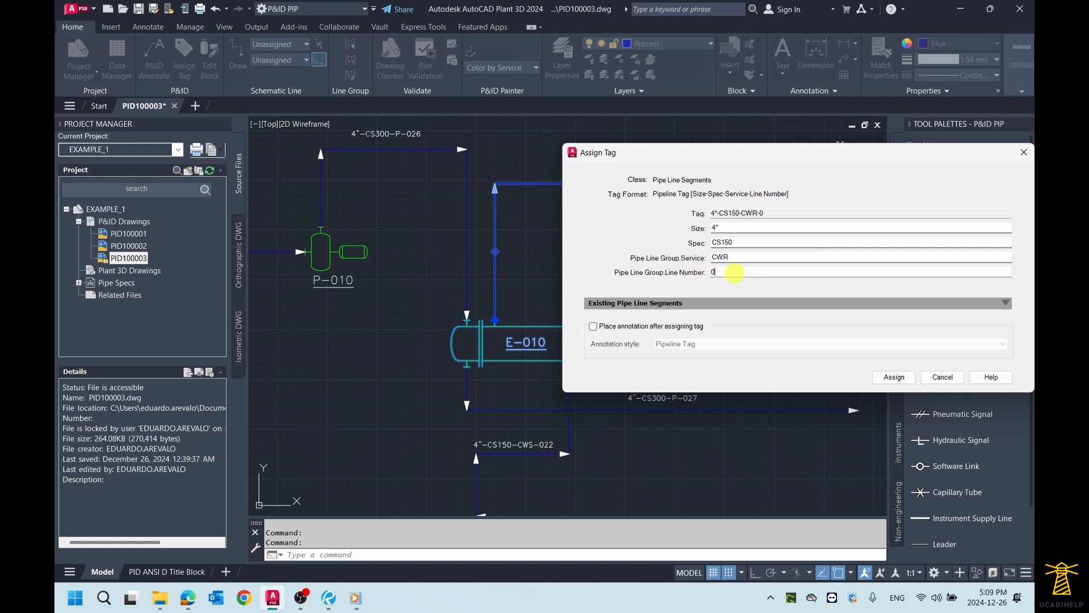
type("028")
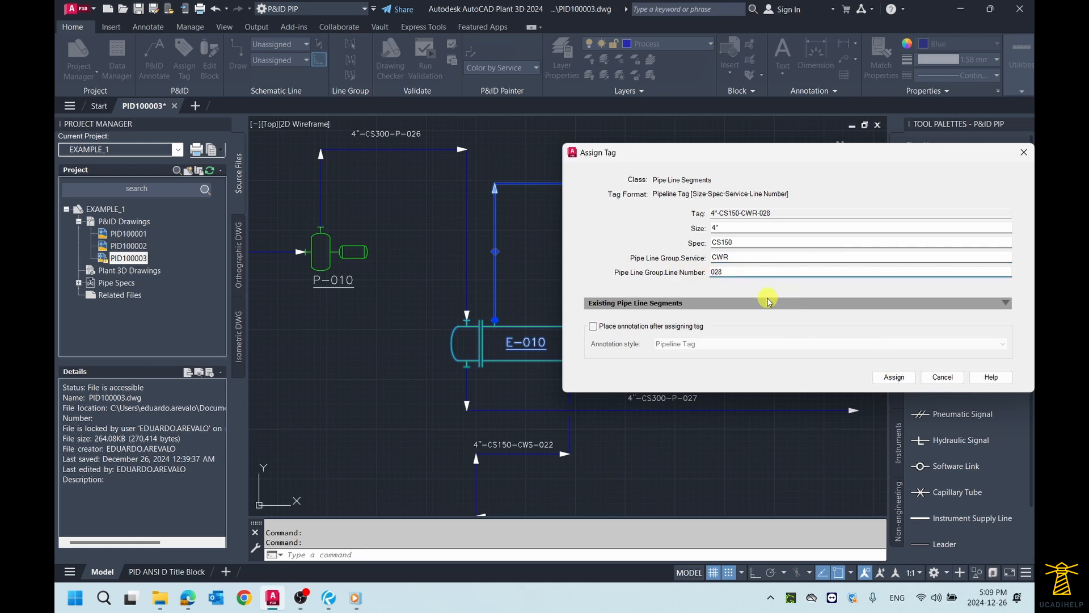
left_click(893, 379)
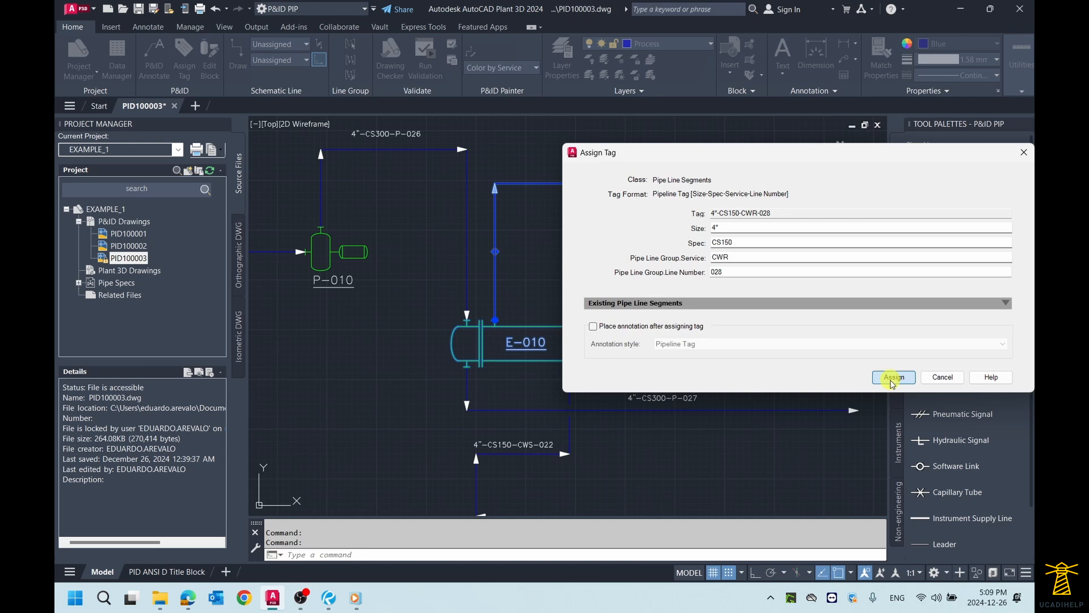
Step: Annotate the E-010 upper outlet line with its Pipeline Tag, placed just above the horizontal run
scroll(611, 268, "down", 2)
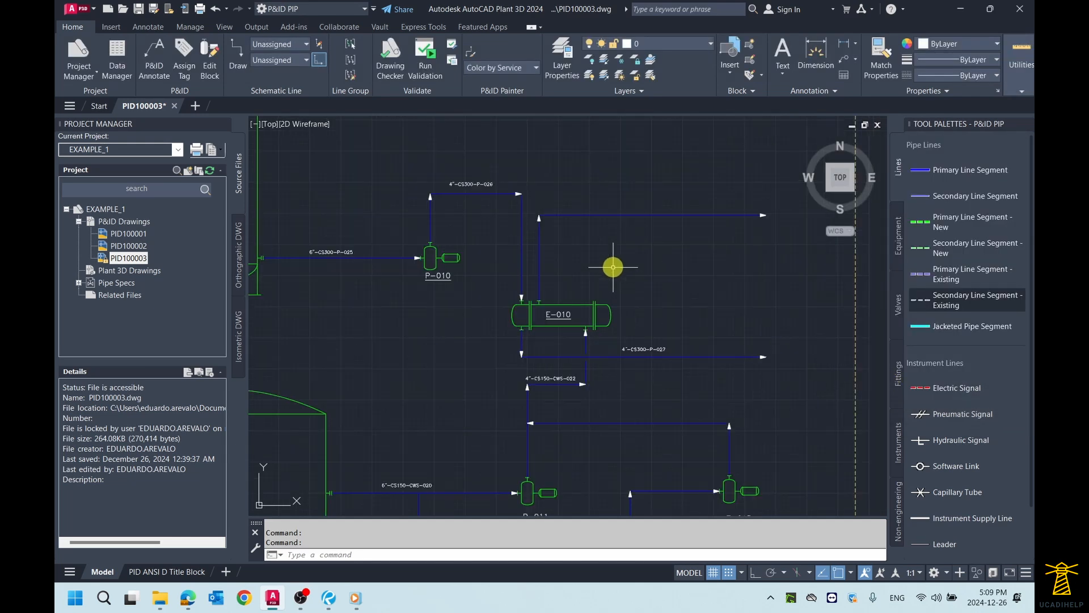
scroll(610, 265, "up", 2)
key("Escape")
left_click(613, 190)
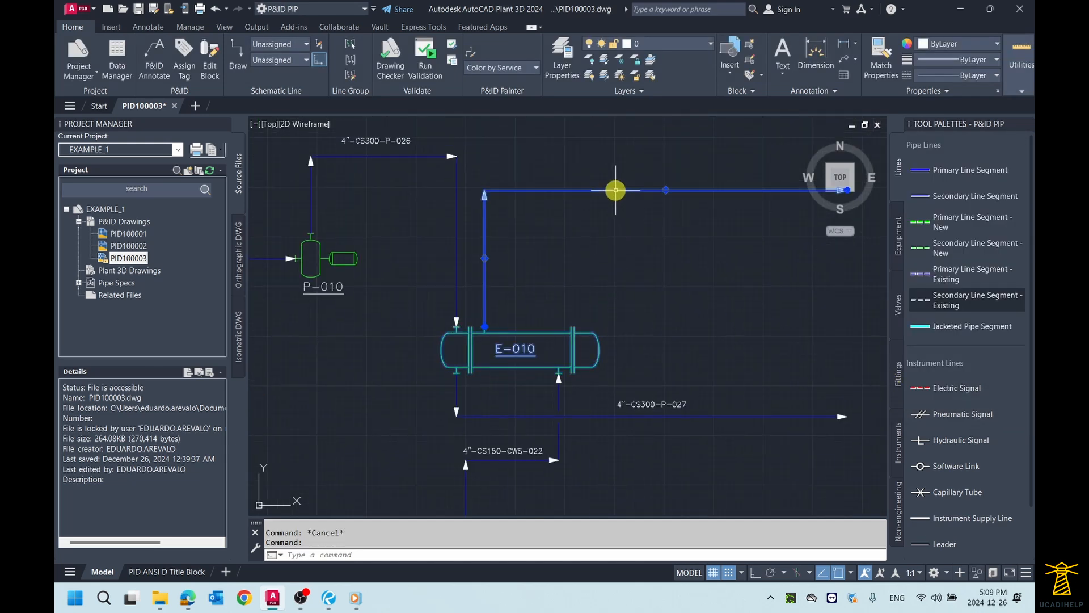
right_click(616, 191)
mouse_move(670, 237)
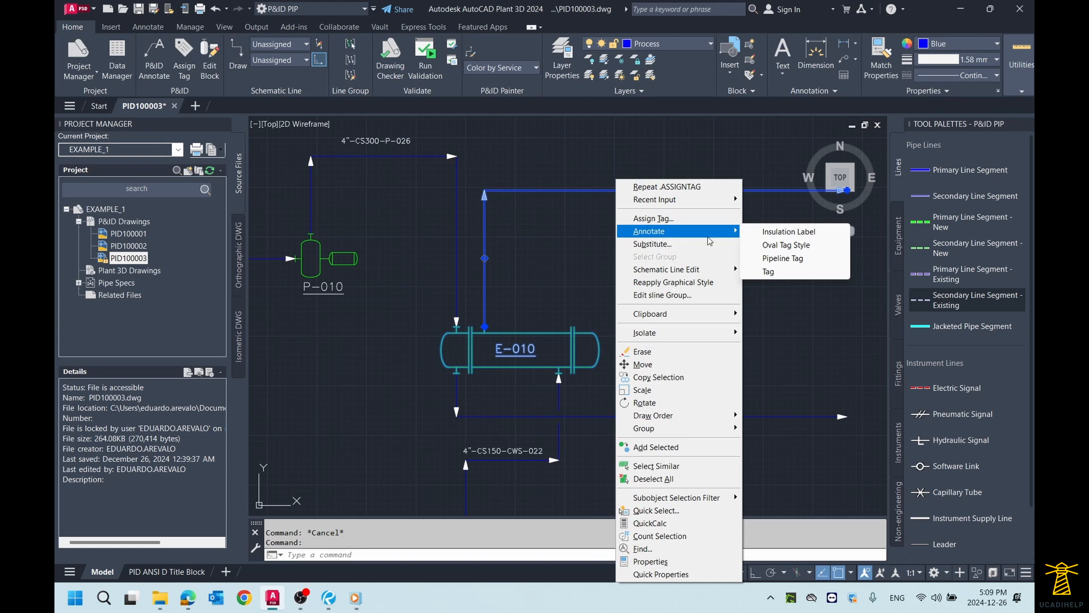
left_click(785, 258)
left_click(679, 176)
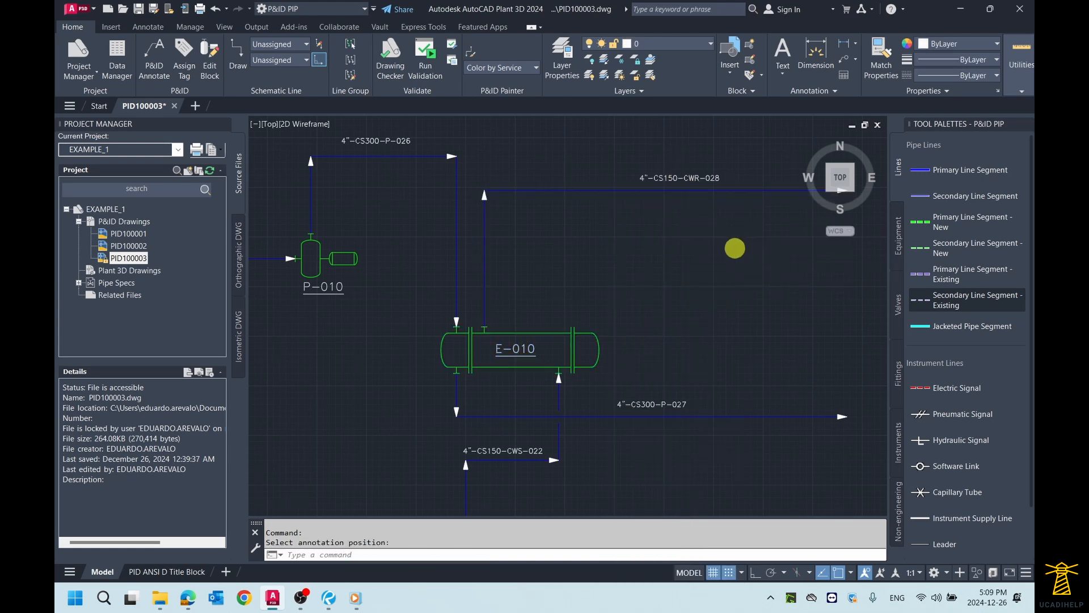
Step: Examine the tag of the suction branch that runs from the tank TK-010 outlet line to pump P-012
scroll(735, 248, "down", 3)
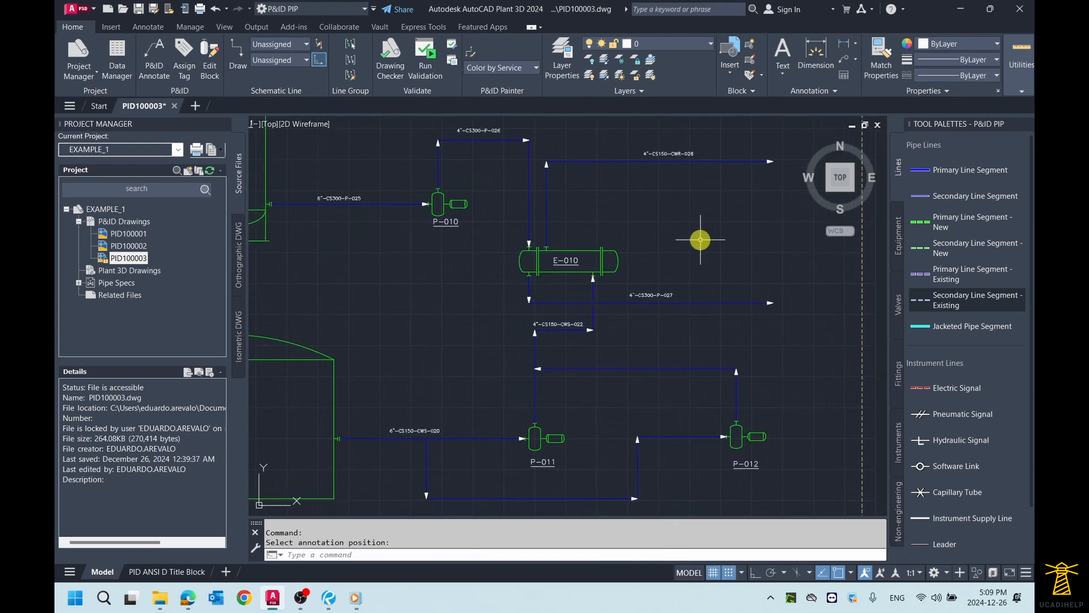
middle_click(701, 239)
middle_click(701, 239)
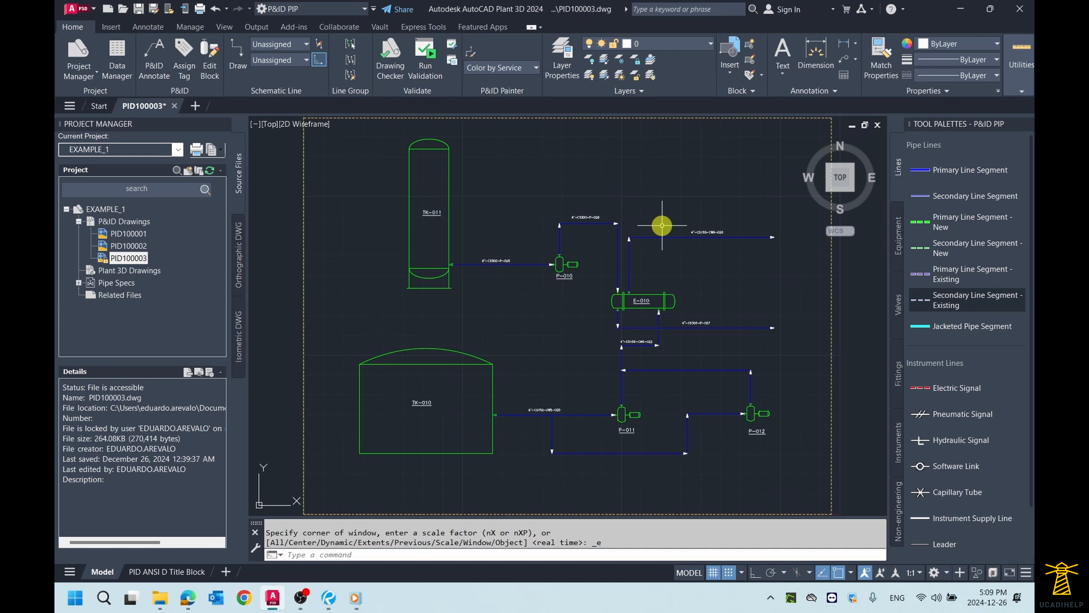
scroll(626, 451, "up", 4)
middle_click_drag(654, 442, 561, 438)
scroll(473, 428, "down", 2)
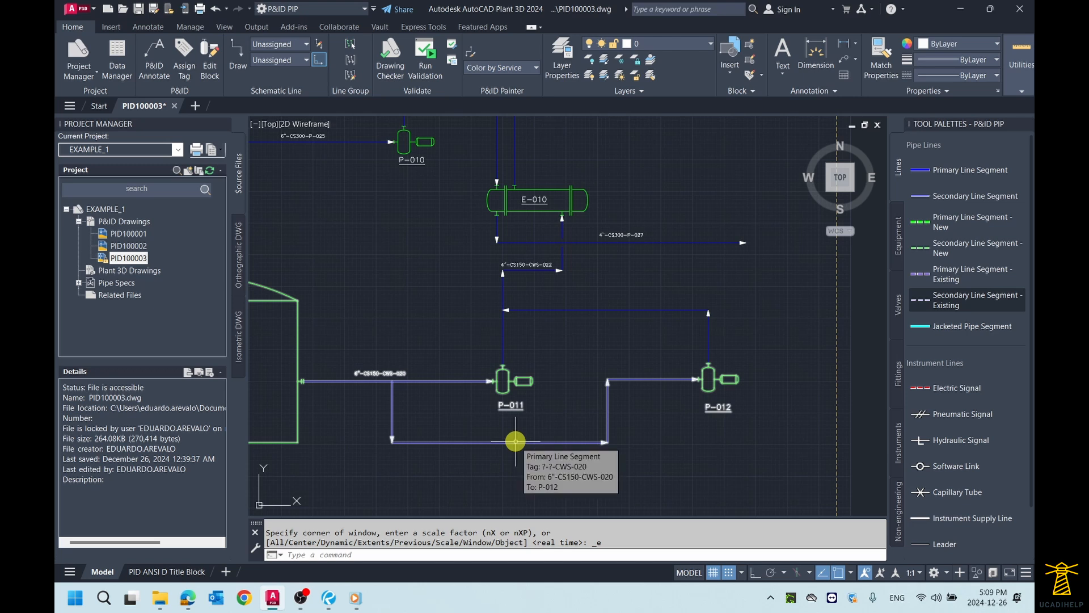
scroll(420, 417, "up", 1)
scroll(375, 403, "up", 1)
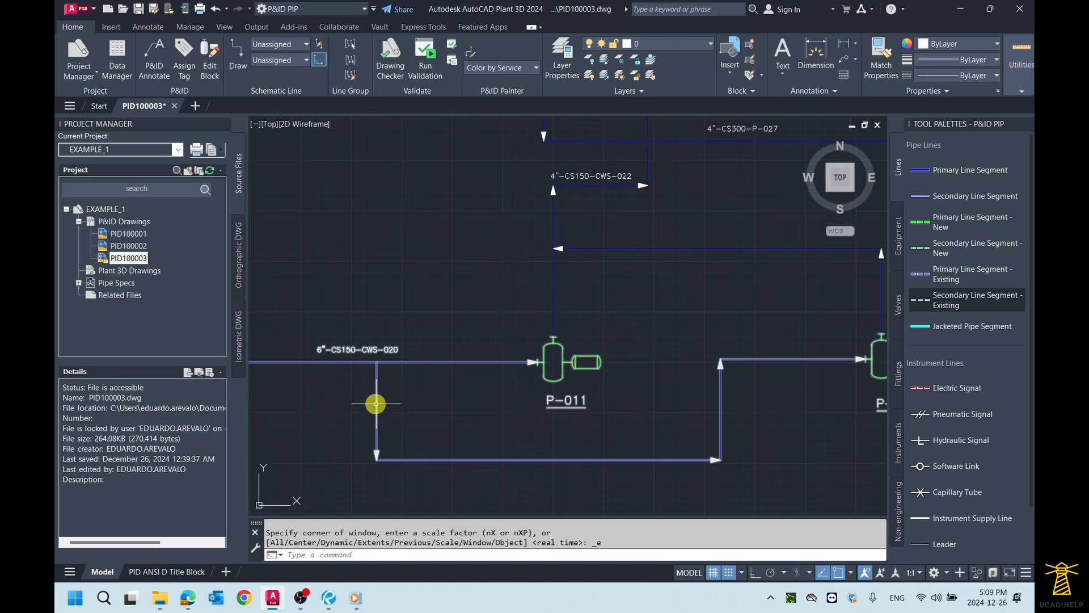
Step: Examine how the P-012 discharge line joins the P-011 discharge line, and compare it with the shared suction line of both pumps
scroll(576, 348, "down", 2)
scroll(624, 297, "down", 1)
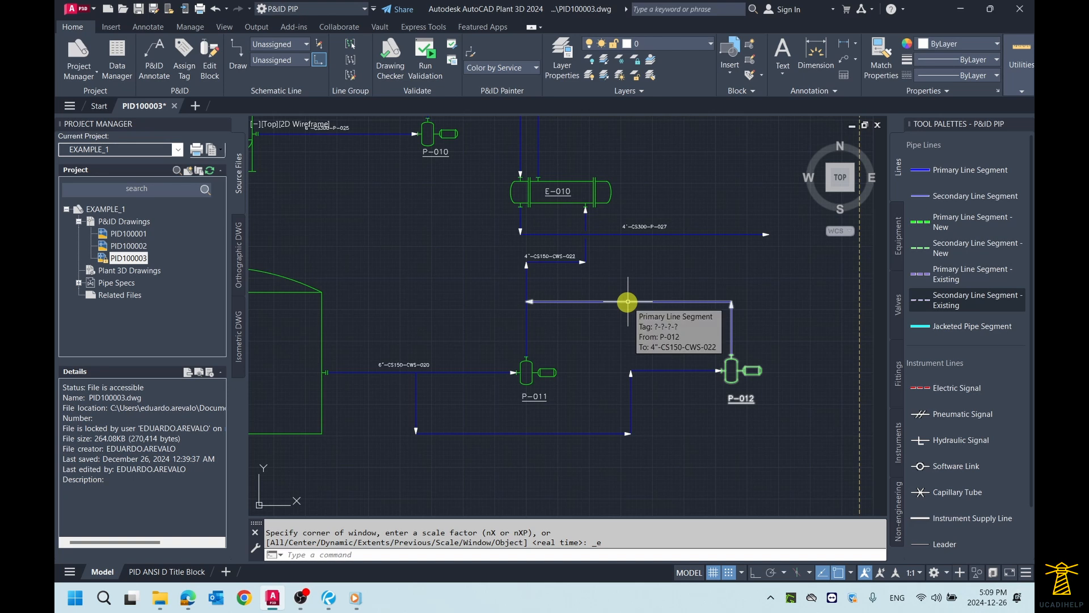
scroll(627, 301, "up", 2)
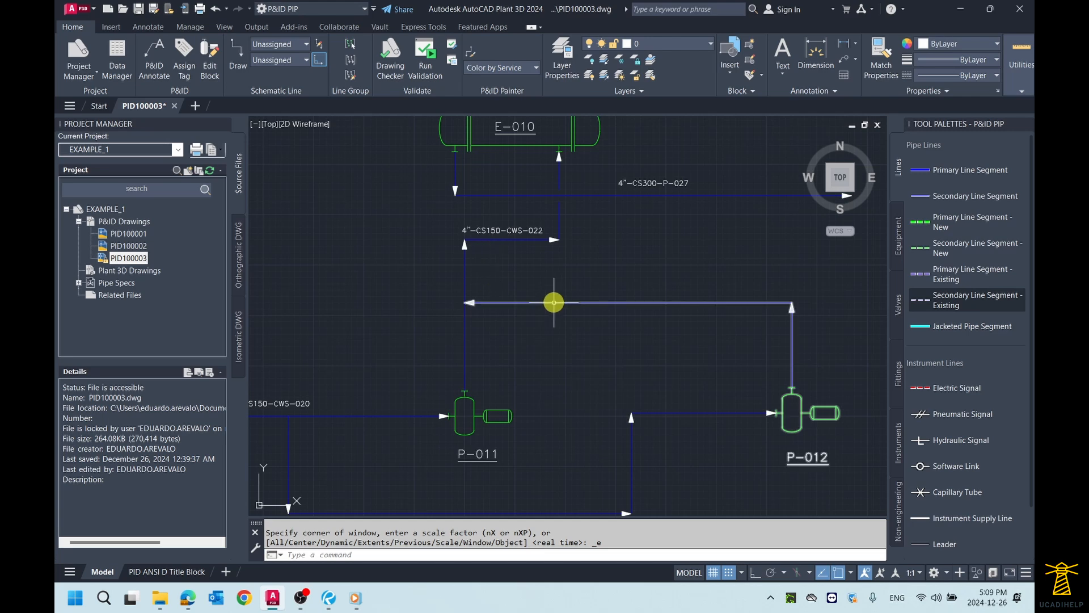
scroll(554, 302, "down", 2)
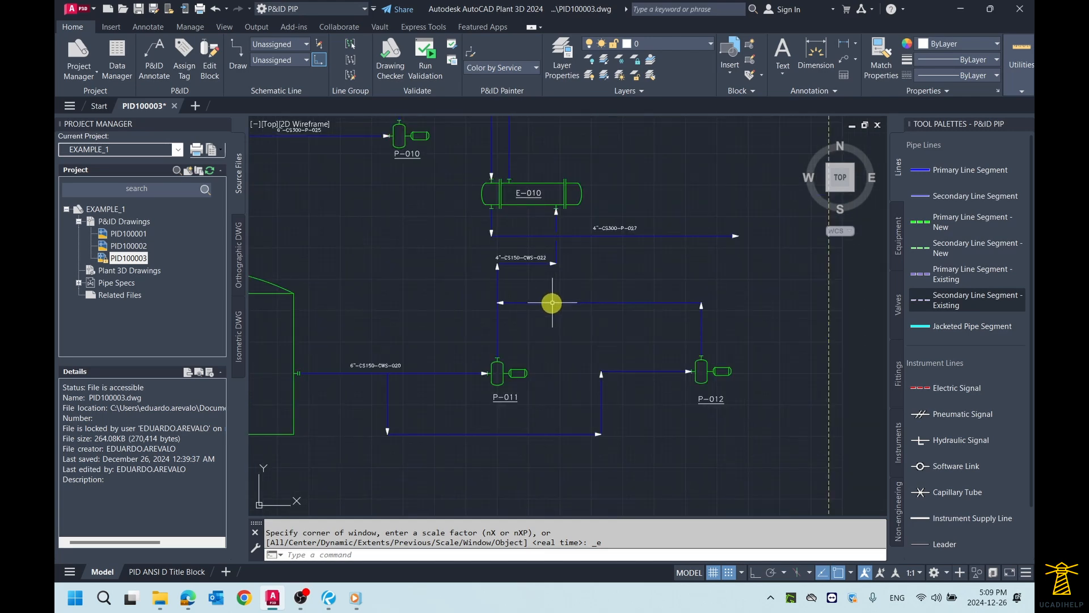
scroll(552, 302, "up", 2)
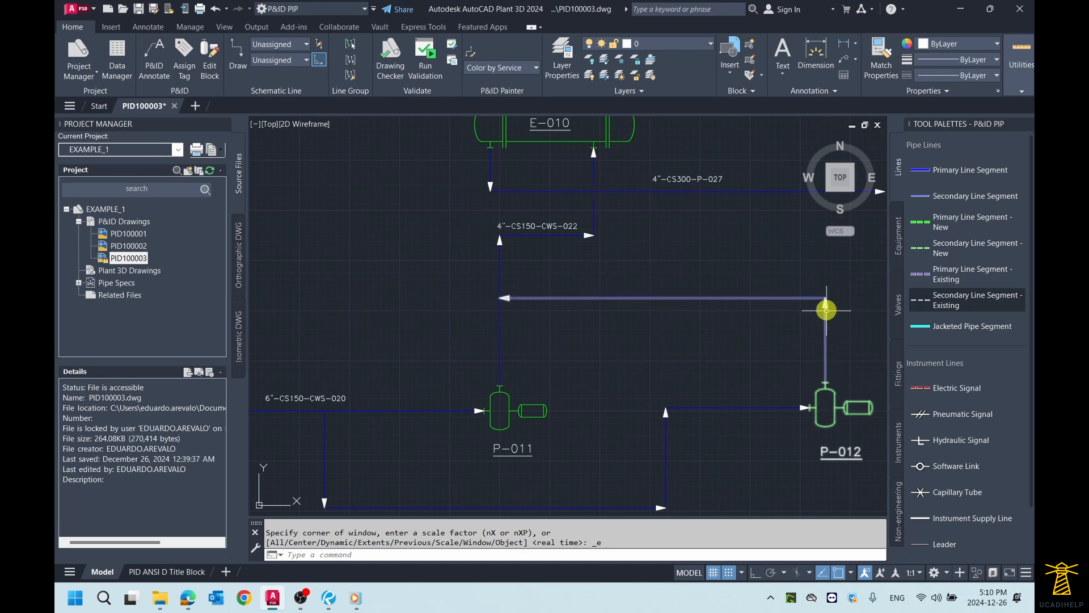
scroll(499, 293, "up", 3)
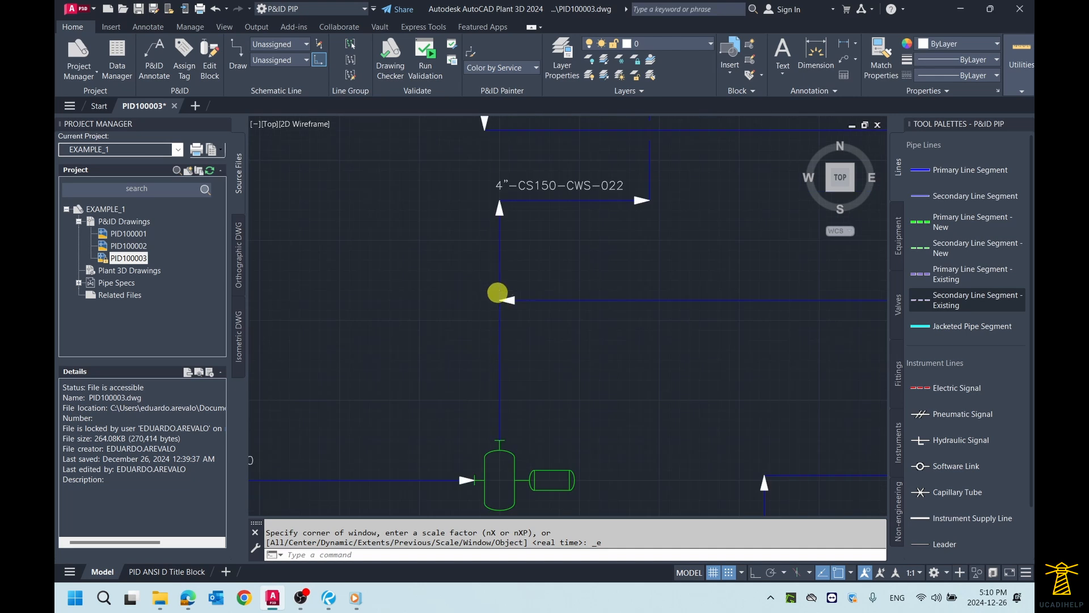
scroll(501, 289, "down", 5)
scroll(478, 290, "up", 2)
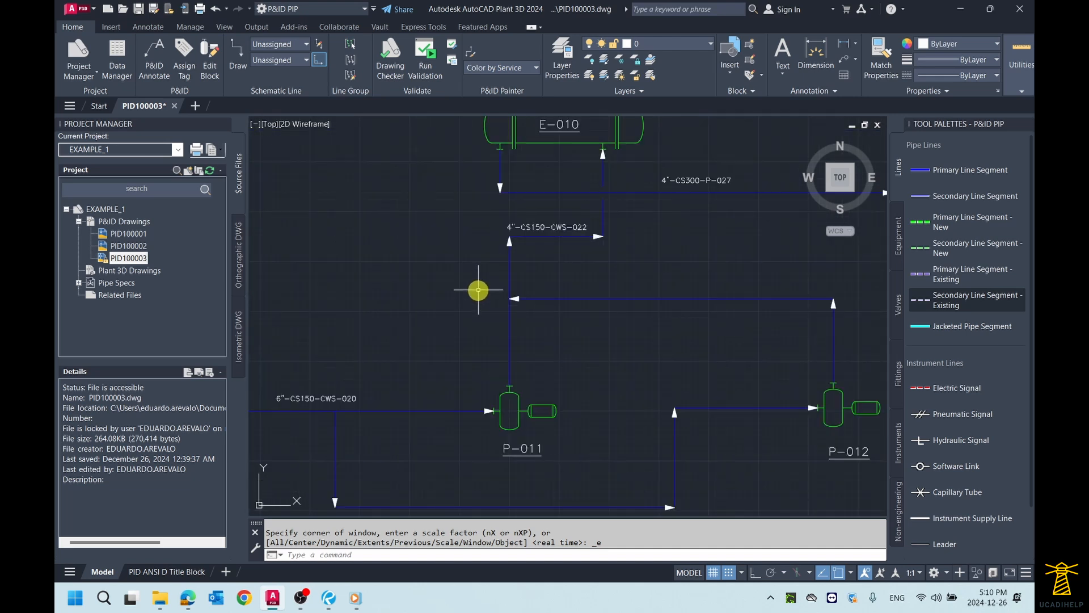
middle_click_drag(578, 287, 512, 278)
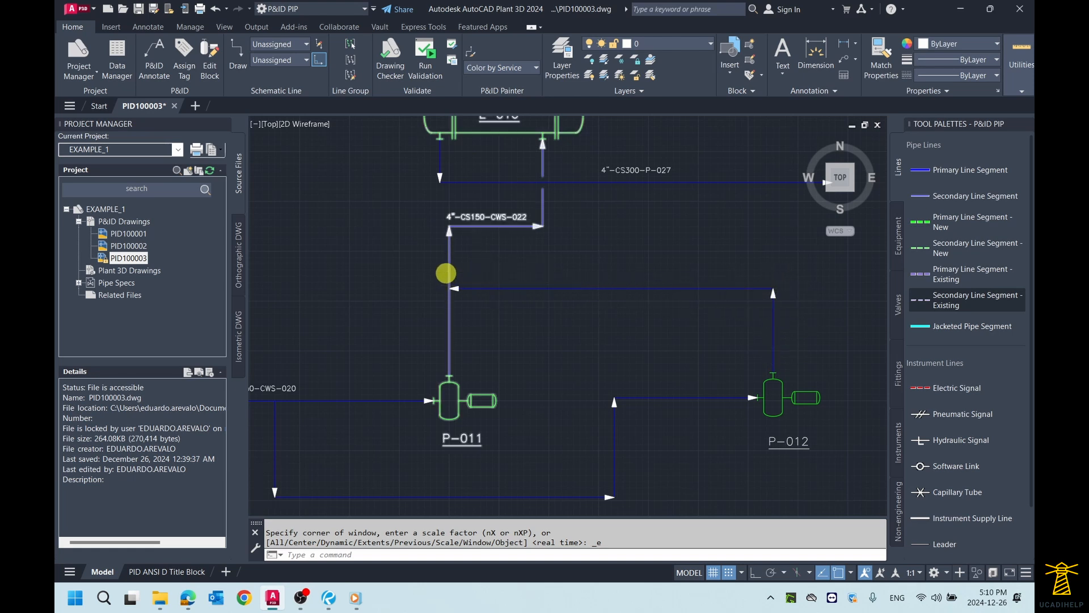
scroll(450, 271, "up", 2)
scroll(451, 269, "down", 2)
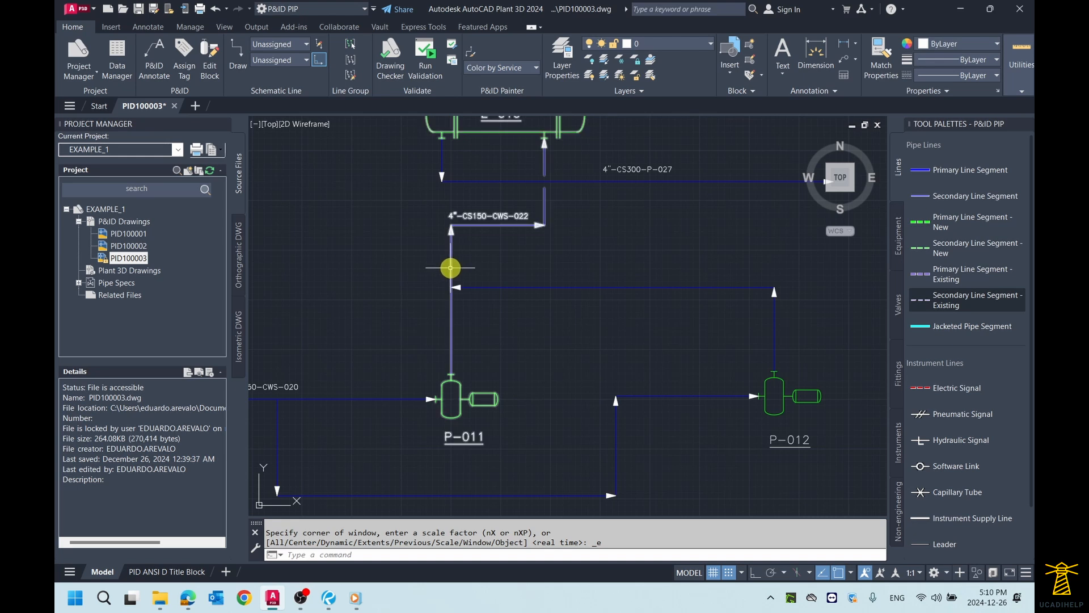
mouse_move(450, 267)
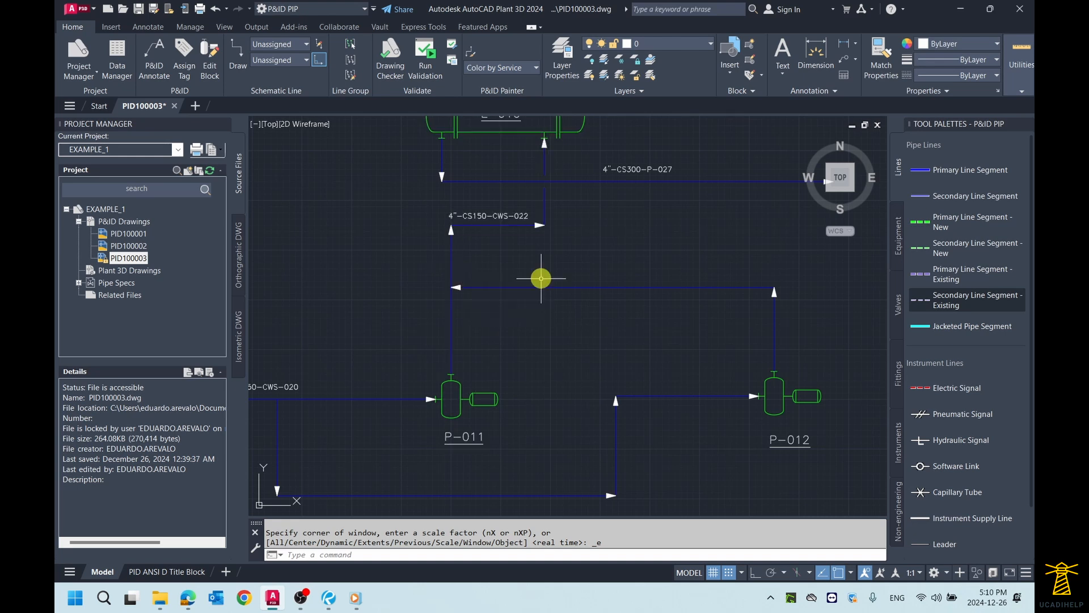
scroll(494, 270, "down", 2)
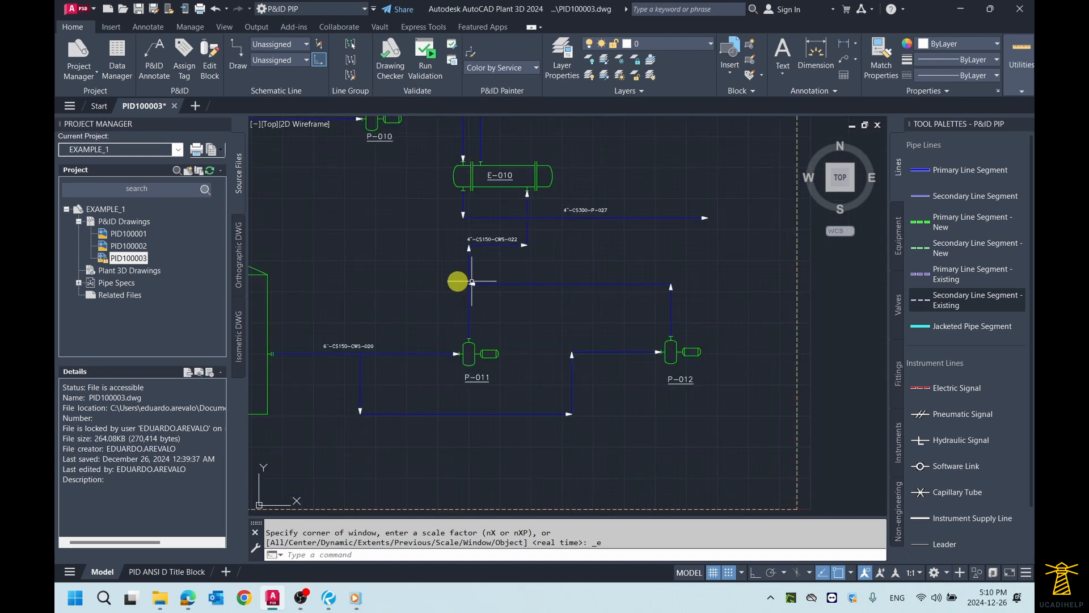
middle_click_drag(438, 282, 457, 284)
scroll(408, 347, "up", 2)
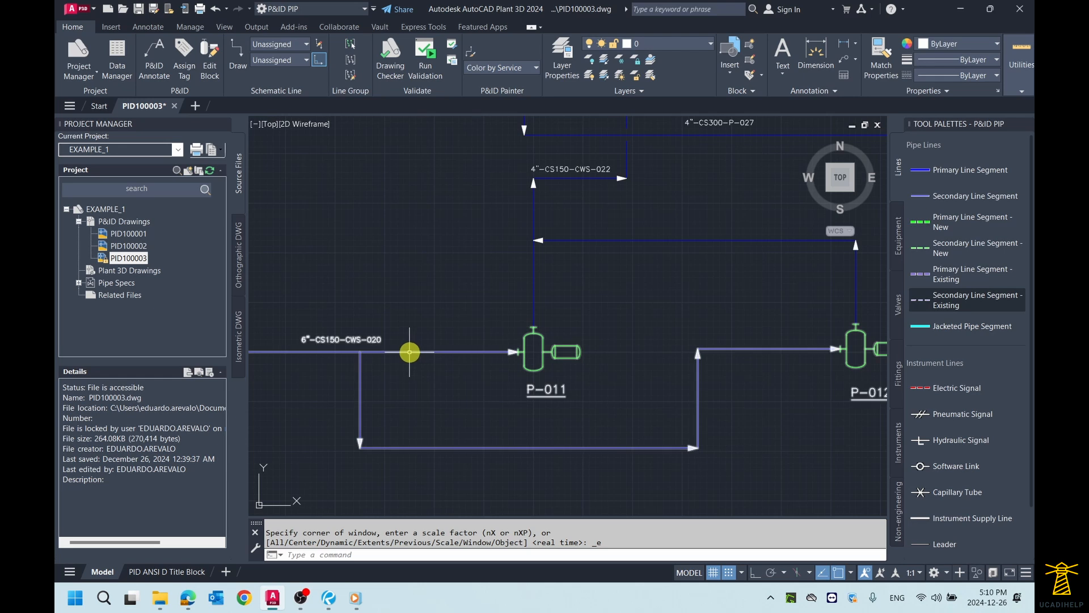
middle_click_drag(408, 351, 498, 348)
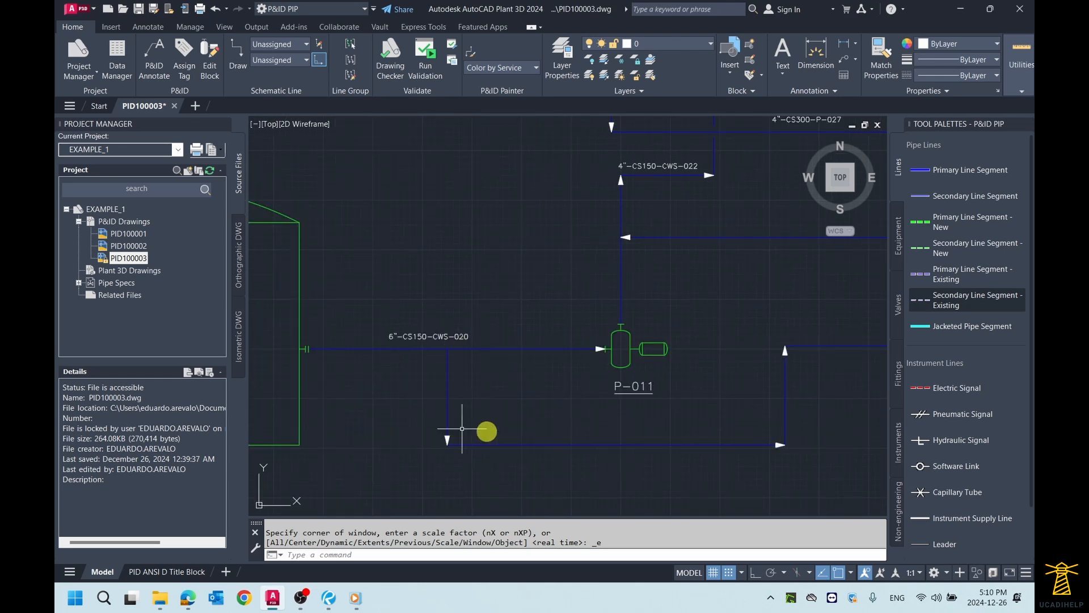
middle_click_drag(704, 440, 563, 432)
scroll(676, 351, "down", 2)
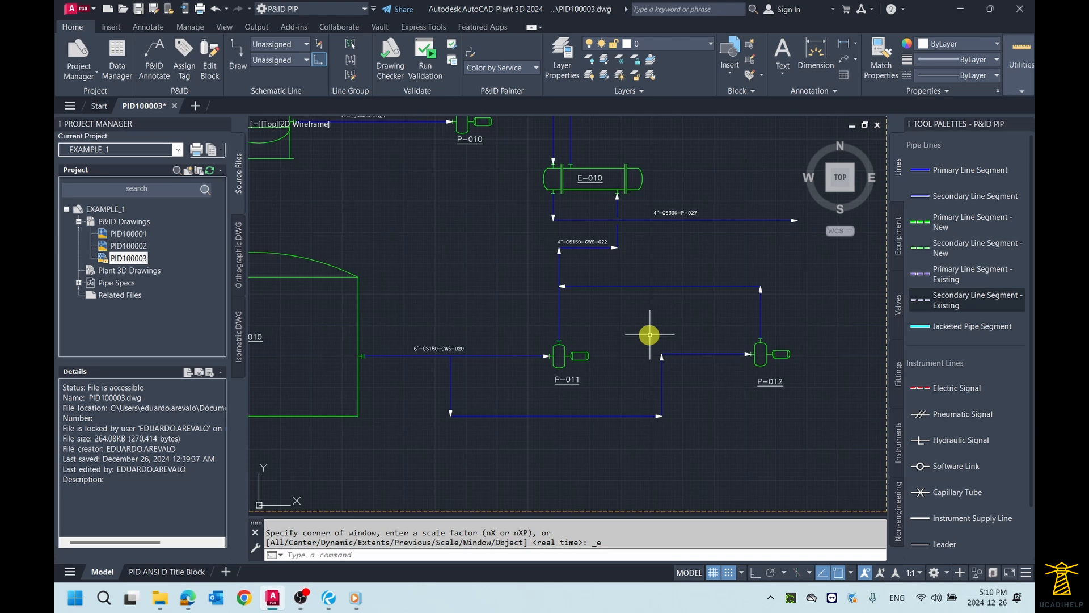
scroll(649, 335, "up", 2)
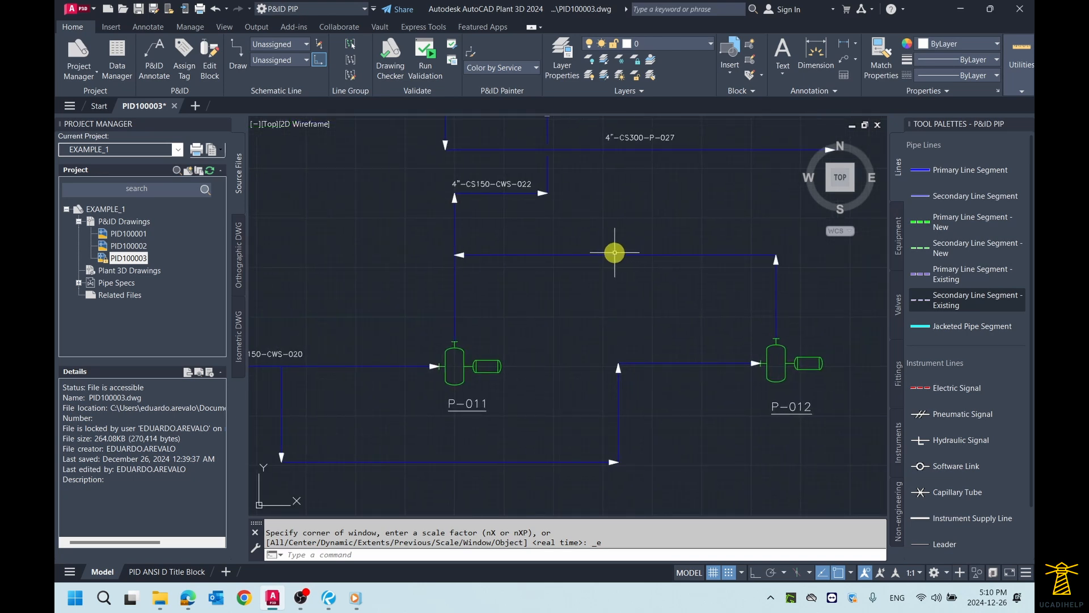
Step: Begin assigning a tag to the P-012 discharge line, with size 4" and spec CS150
key("Escape")
left_click(616, 254)
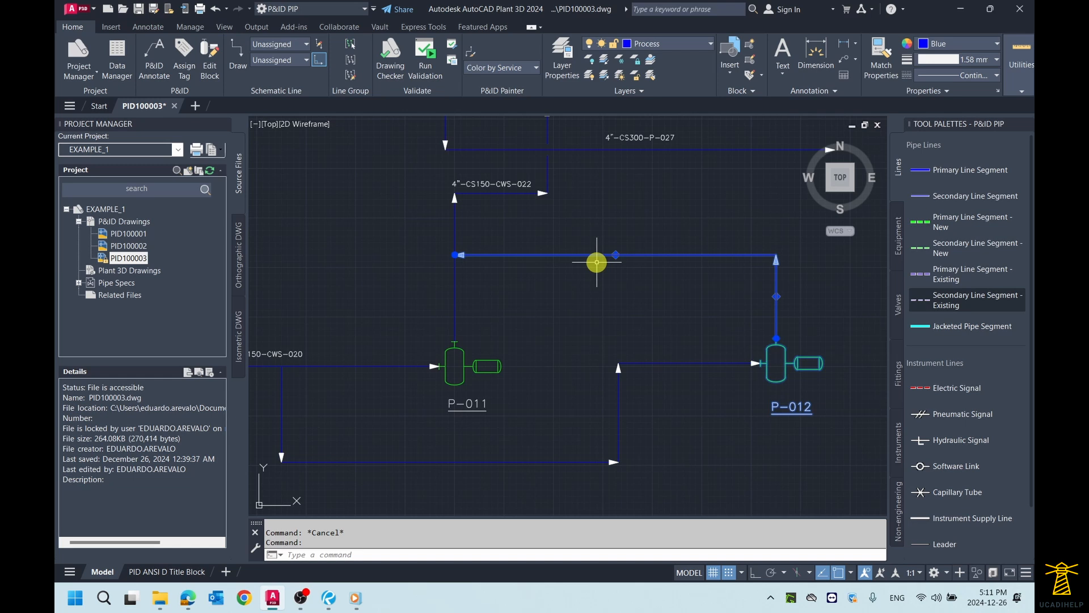
middle_click_drag(612, 290, 587, 299)
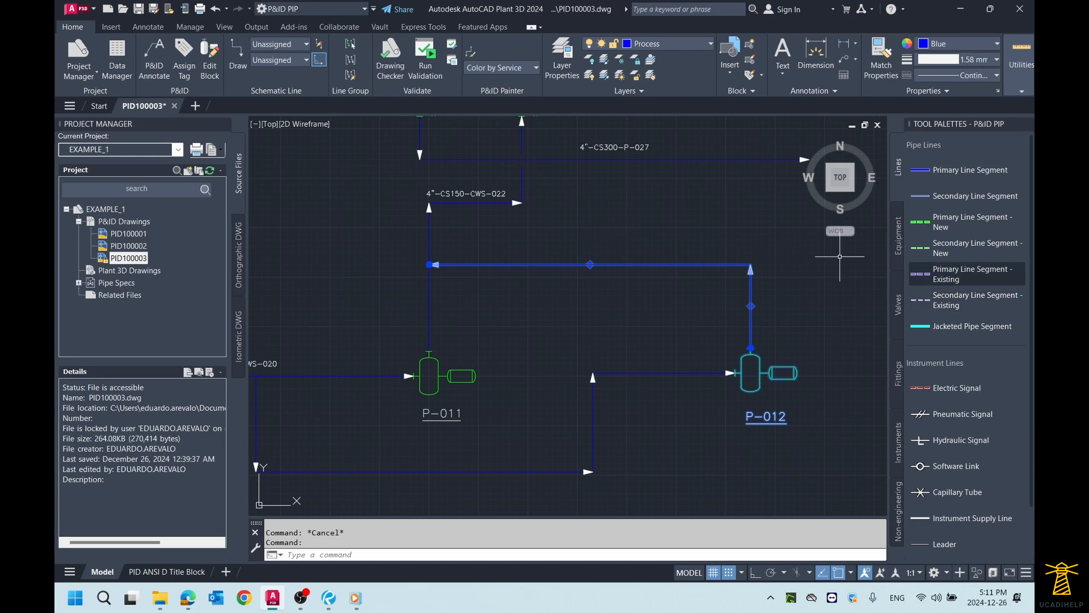
right_click(615, 292)
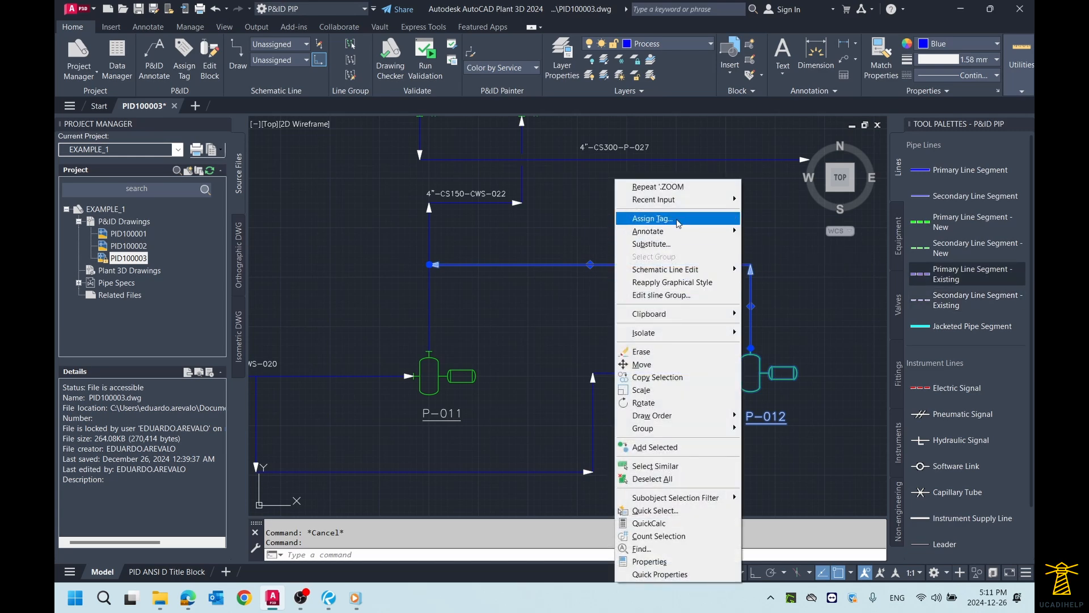
left_click(652, 219)
left_click_drag(730, 161, 519, 118)
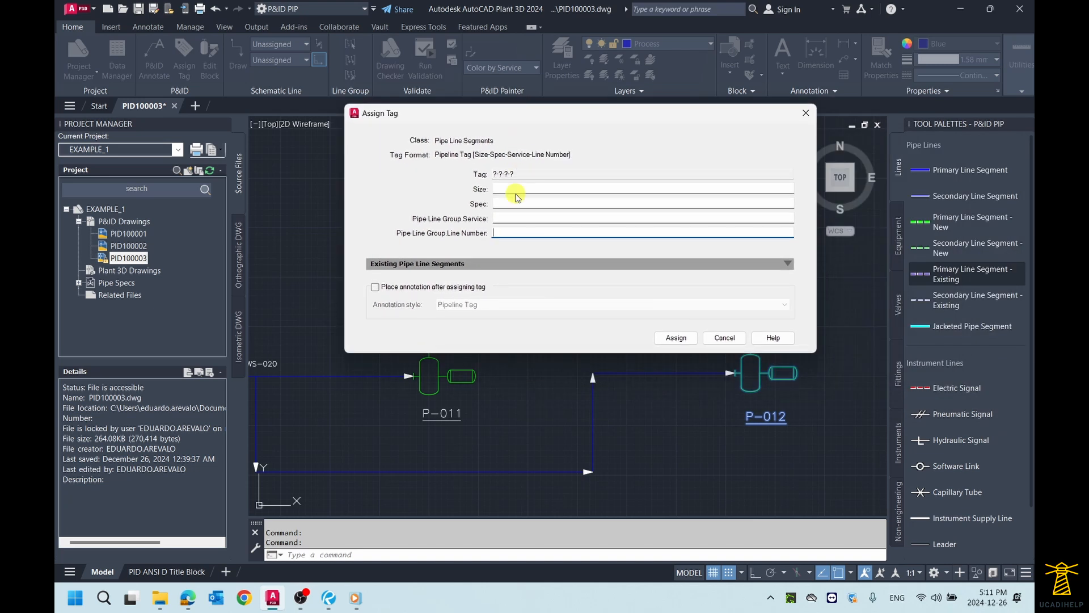
left_click(521, 188)
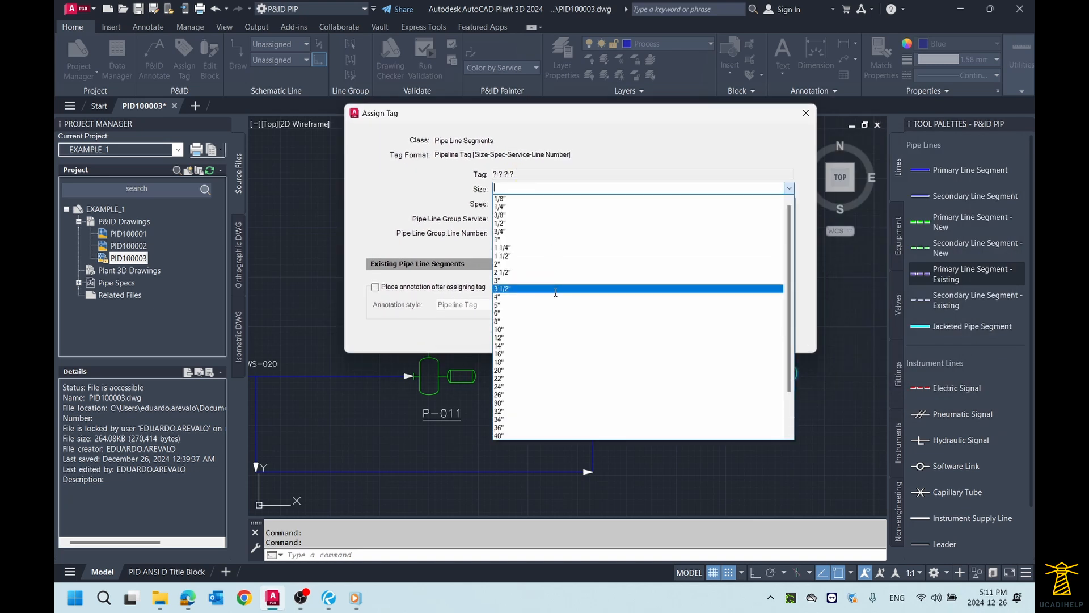
left_click(499, 296)
left_click(517, 205)
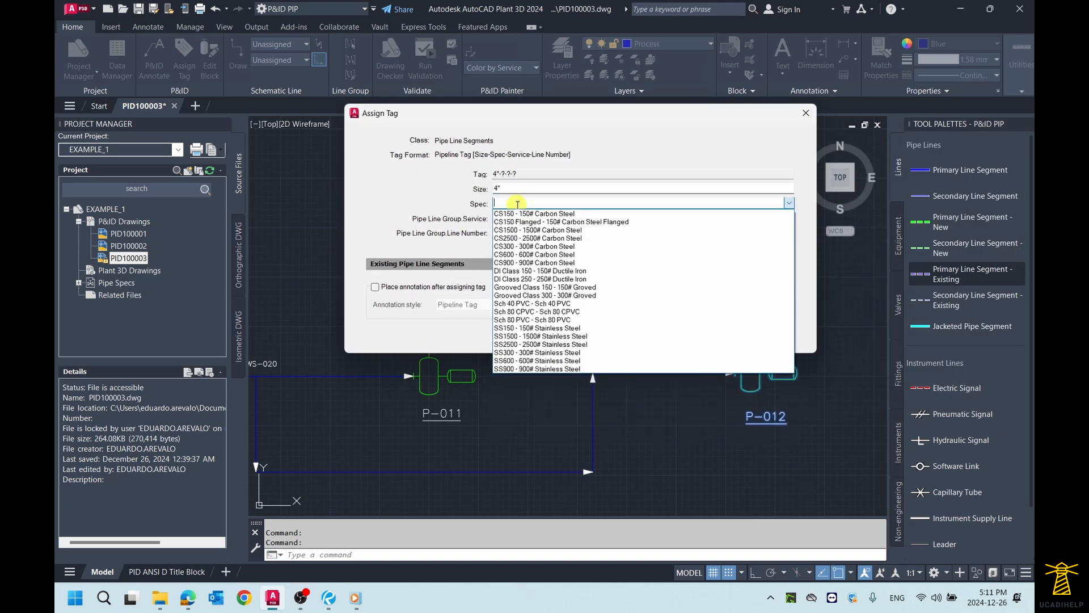
left_click(522, 215)
Step: Set the pipe line group service of the P-012 discharge line to CWS (Cooling Water Supply)
left_click(507, 219)
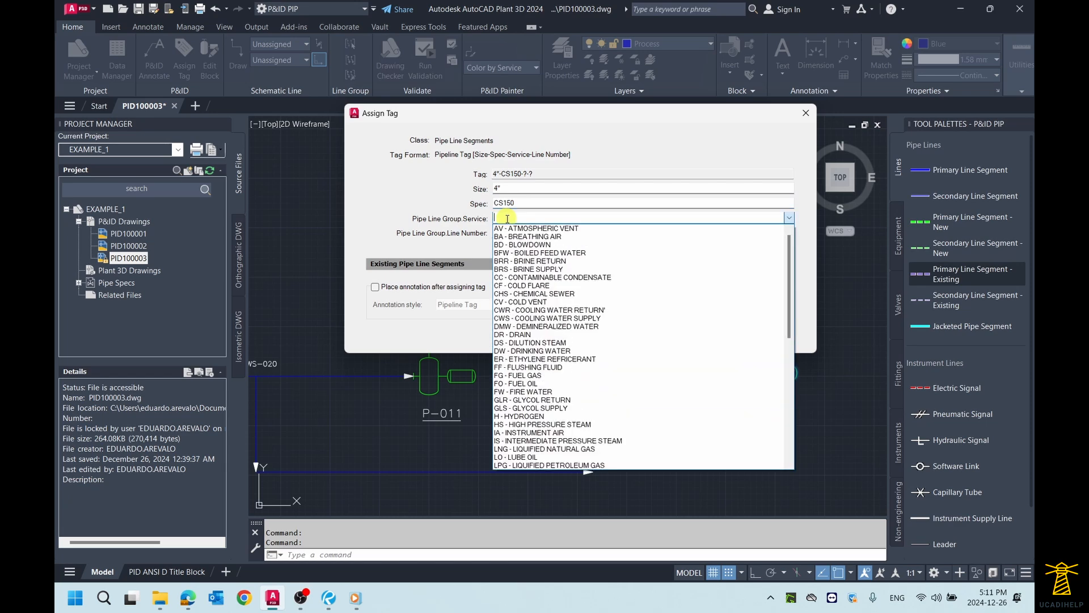
scroll(591, 328, "down", 2)
scroll(591, 328, "down", 1)
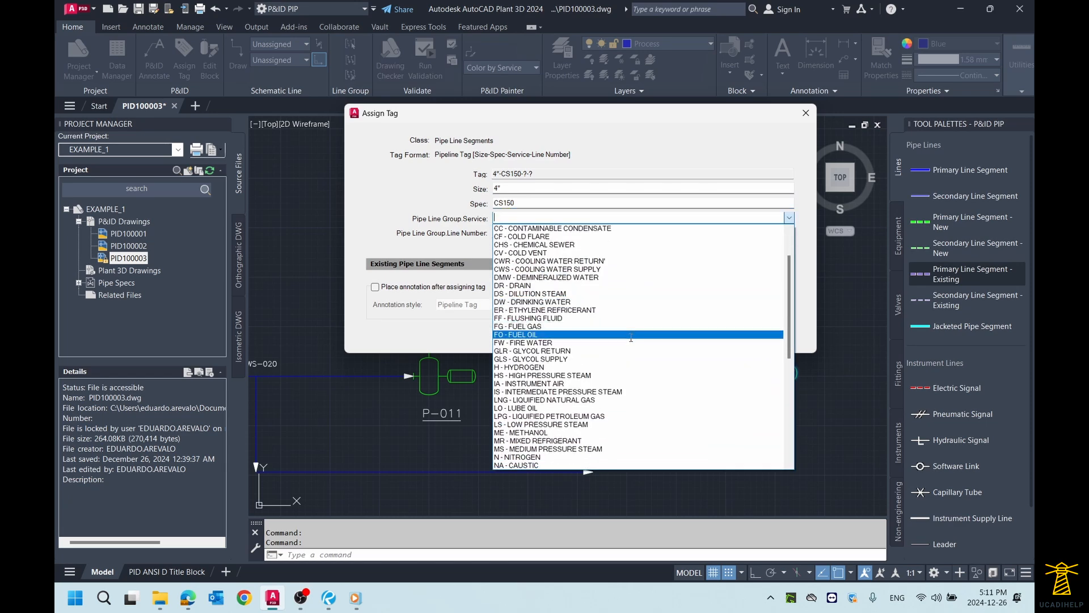
scroll(599, 318, "up", 1)
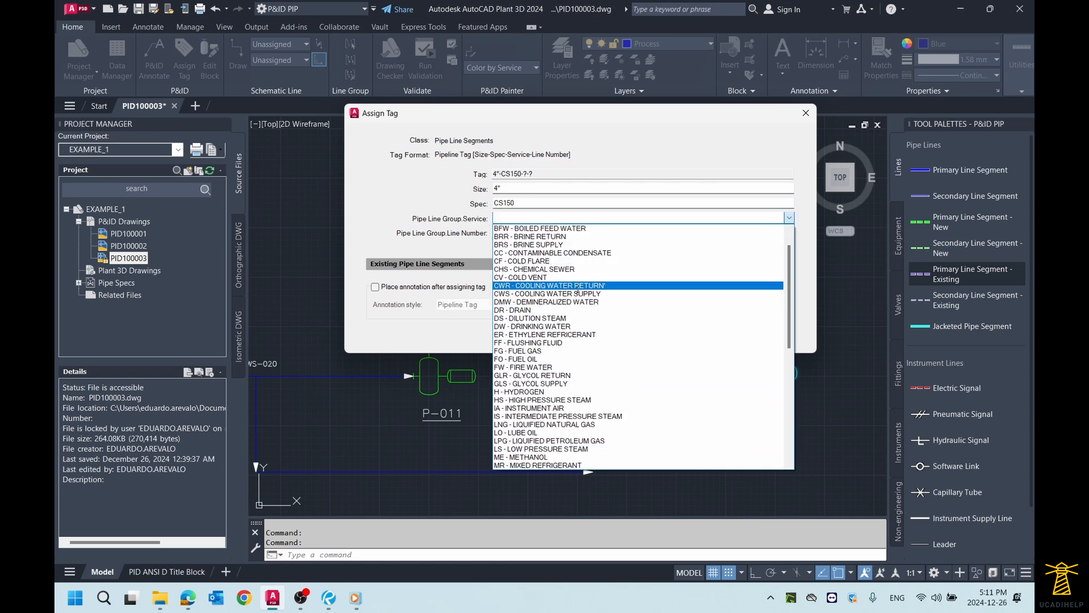
left_click(577, 293)
Step: Try to assign the P-012 discharge line tag with line number 028
left_click(525, 234)
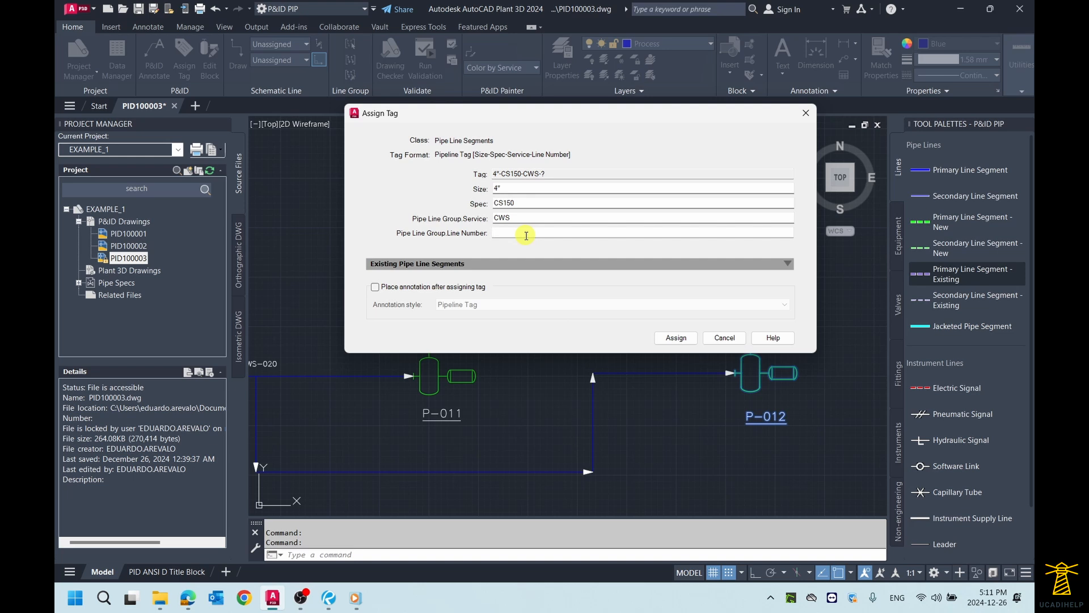
mouse_move(552, 116)
left_mouse_down()
mouse_move(554, 253)
mouse_move(553, 211)
left_mouse_up()
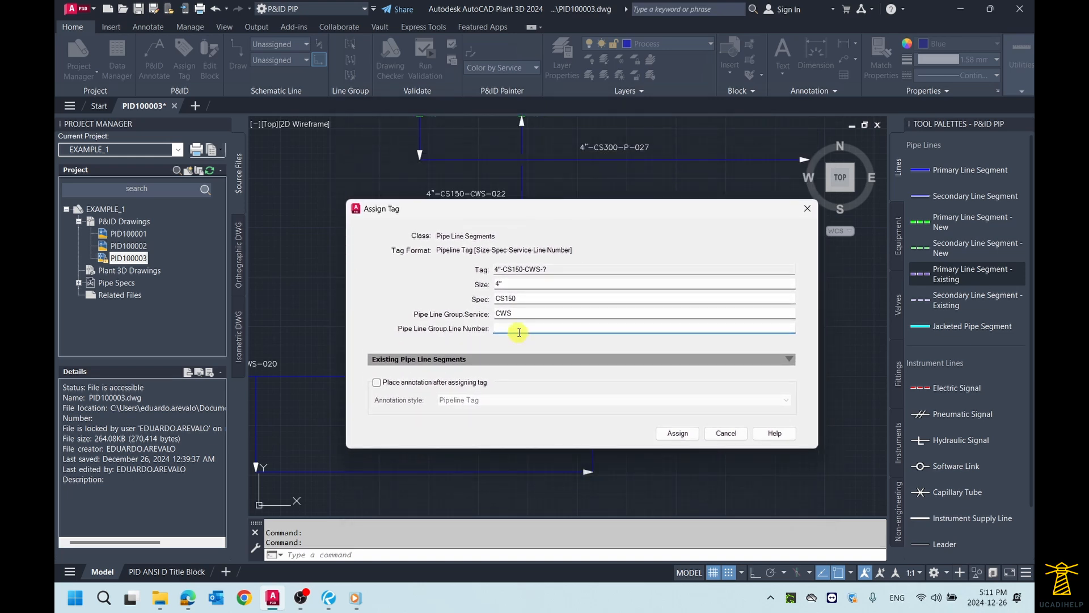
left_click(670, 434)
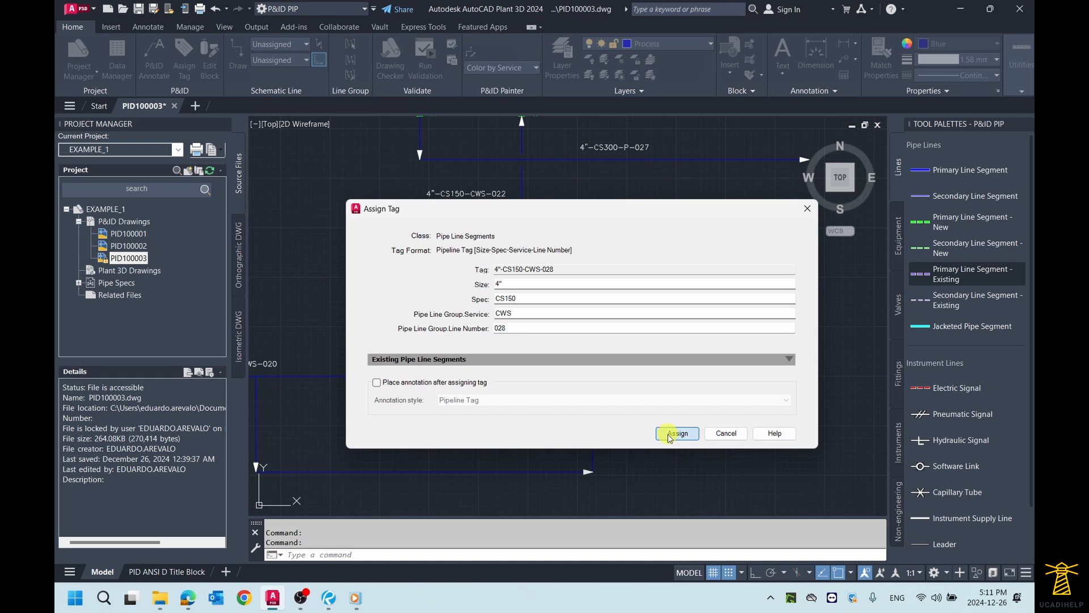
left_click(642, 360)
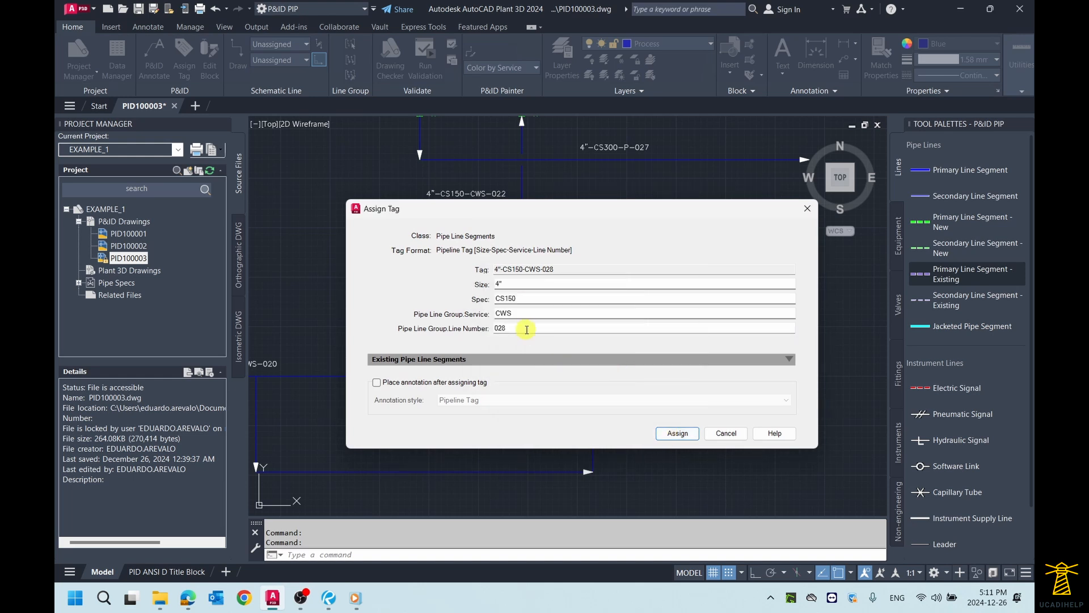
Step: Set the line number of the P-012 discharge line to 029 and assign the tag
double_click(528, 329)
type("029")
left_click(668, 439)
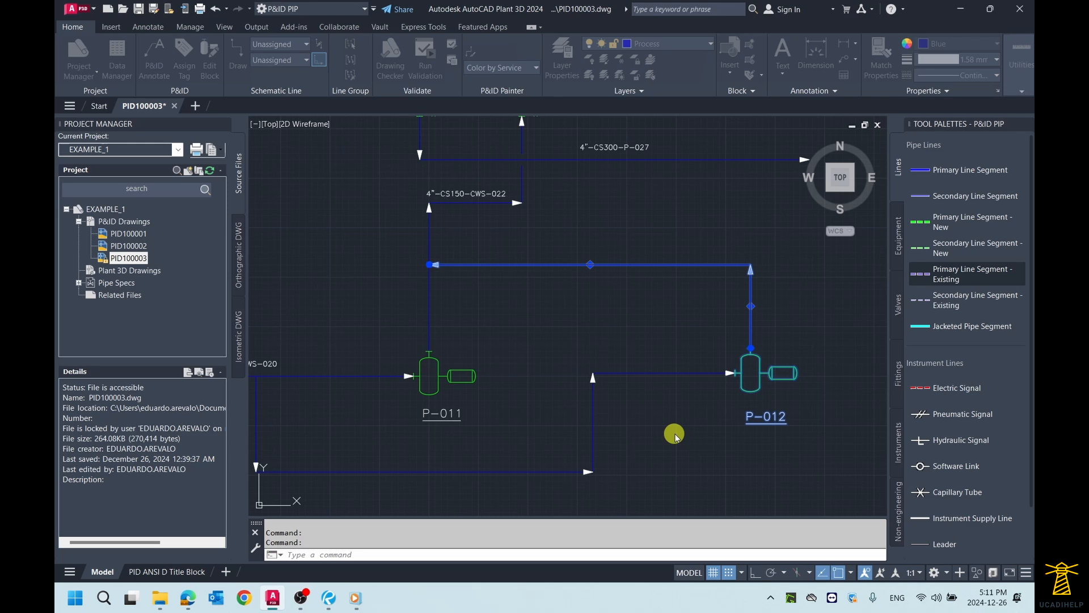
Step: Annotate the P-012 discharge line with its Pipeline Tag, placed just above the horizontal run
left_click(571, 264)
scroll(595, 260, "up", 2)
right_click(595, 260)
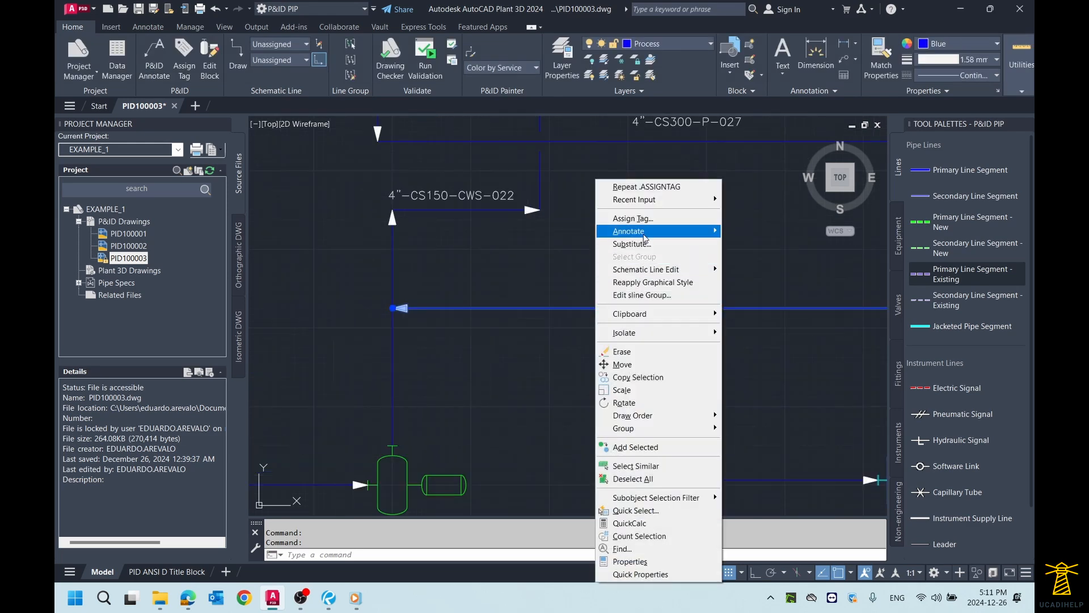
mouse_move(646, 234)
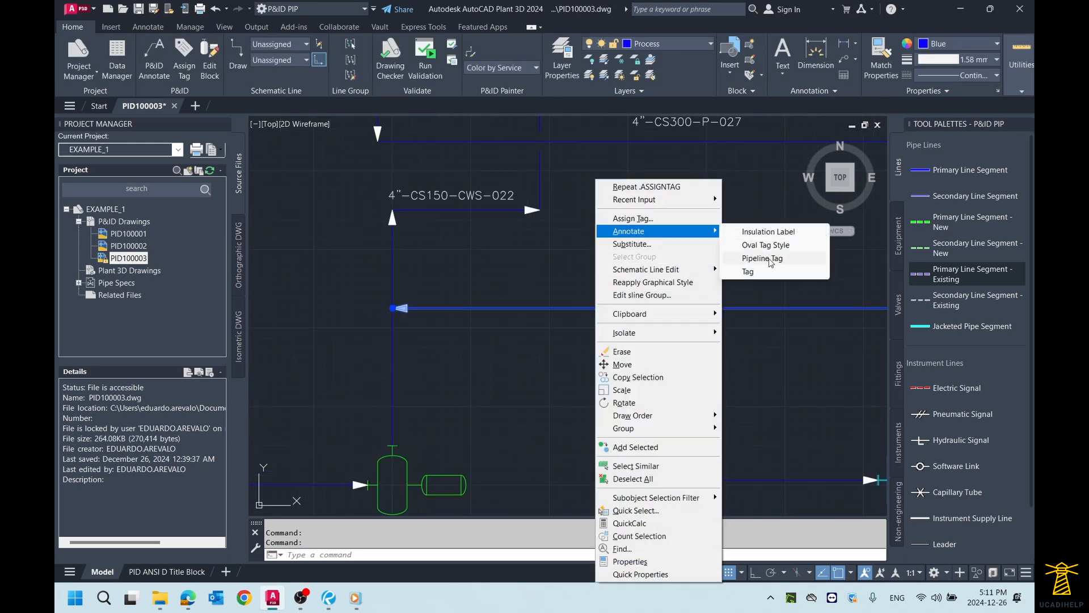
left_click(771, 258)
Step: Examine the suction line from tank TK-010 to pump P-011 and the branch that leaves it toward pump P-012
scroll(680, 295, "down", 4)
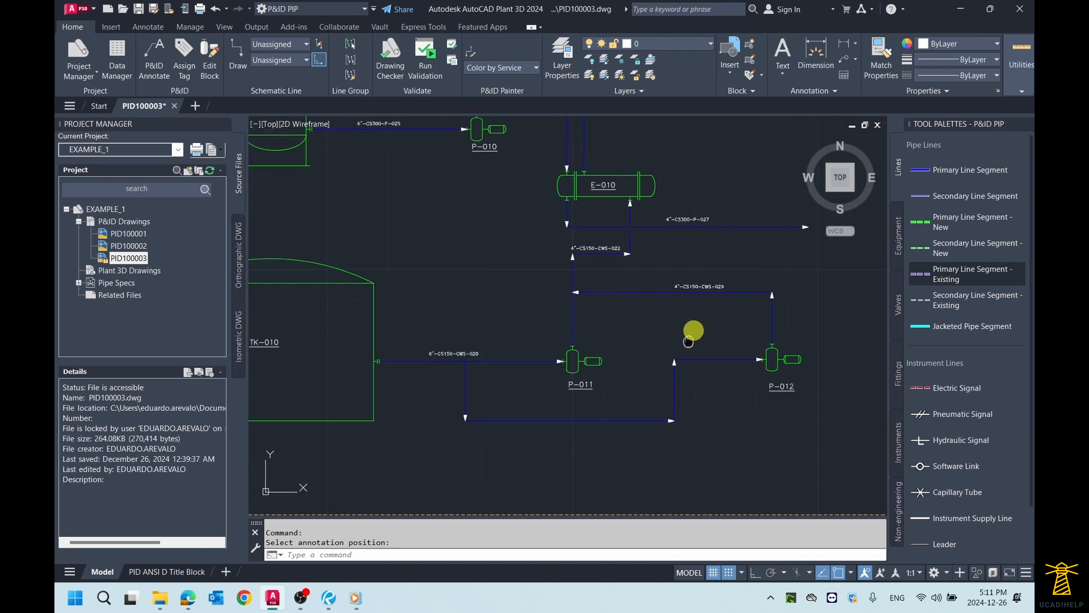
mouse_move(688, 341)
middle_mouse_down()
mouse_move(686, 316)
mouse_move(637, 318)
middle_mouse_up()
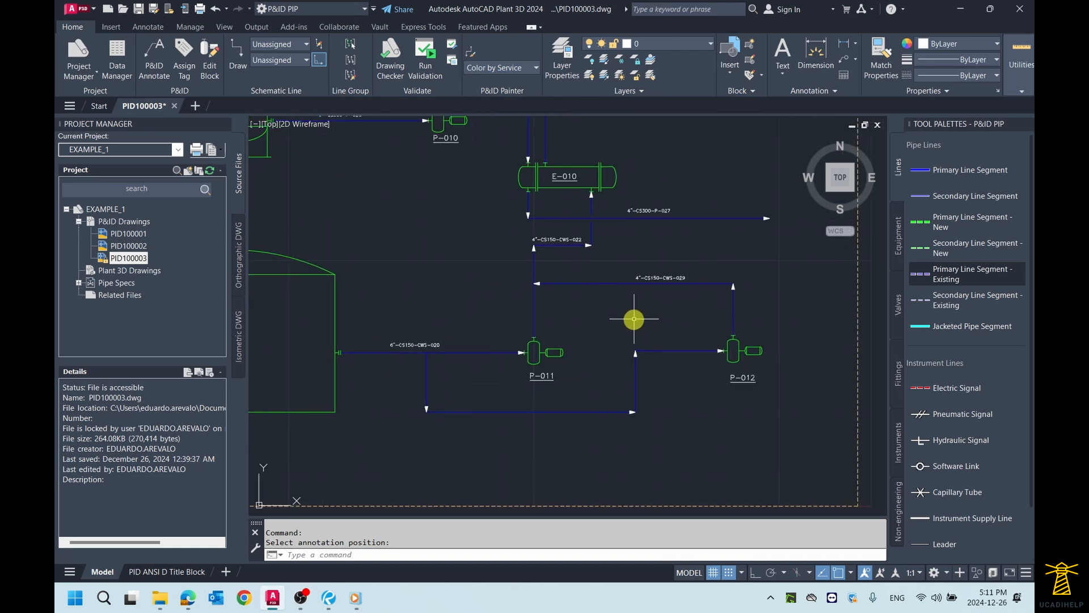
scroll(489, 381, "up", 2)
mouse_move(527, 390)
middle_mouse_down()
mouse_move(484, 335)
mouse_move(487, 374)
mouse_move(471, 365)
middle_mouse_up()
key("Escape")
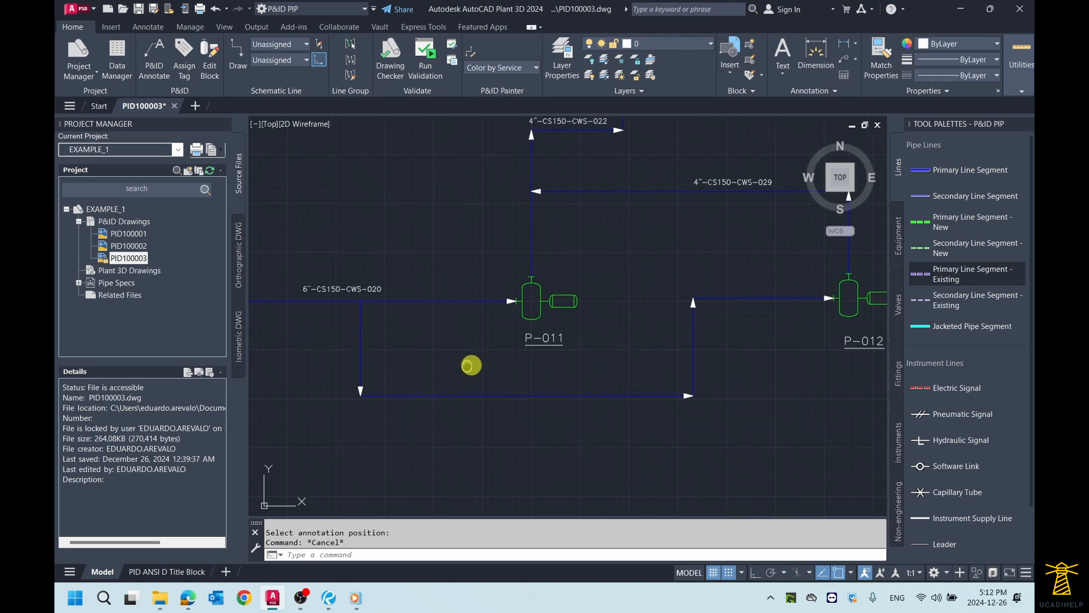
scroll(471, 365, "down", 2)
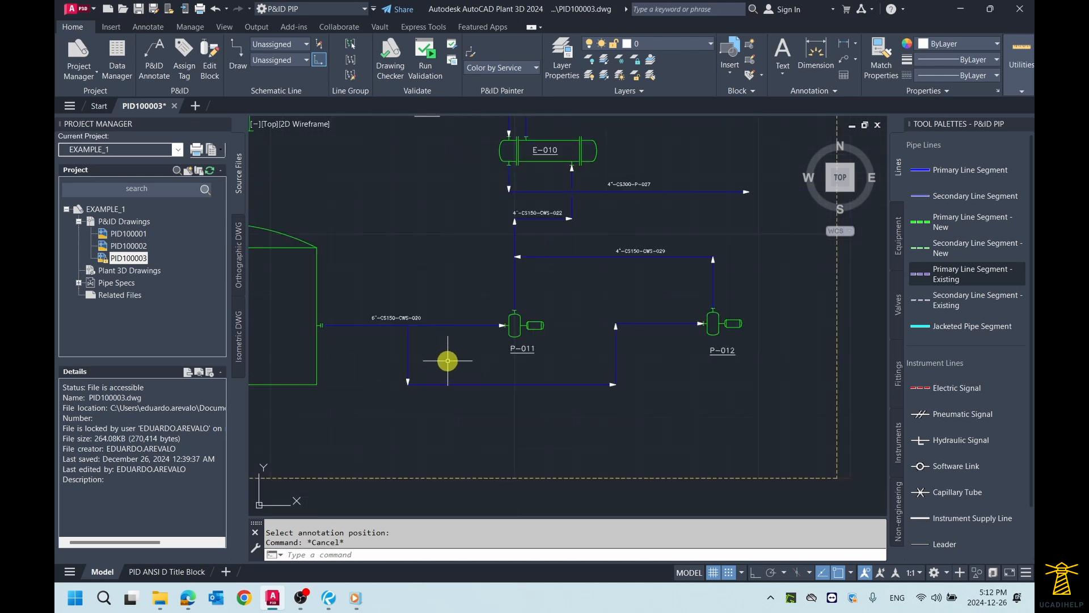
scroll(450, 362, "up", 2)
middle_click_drag(452, 361, 491, 369)
key("Escape")
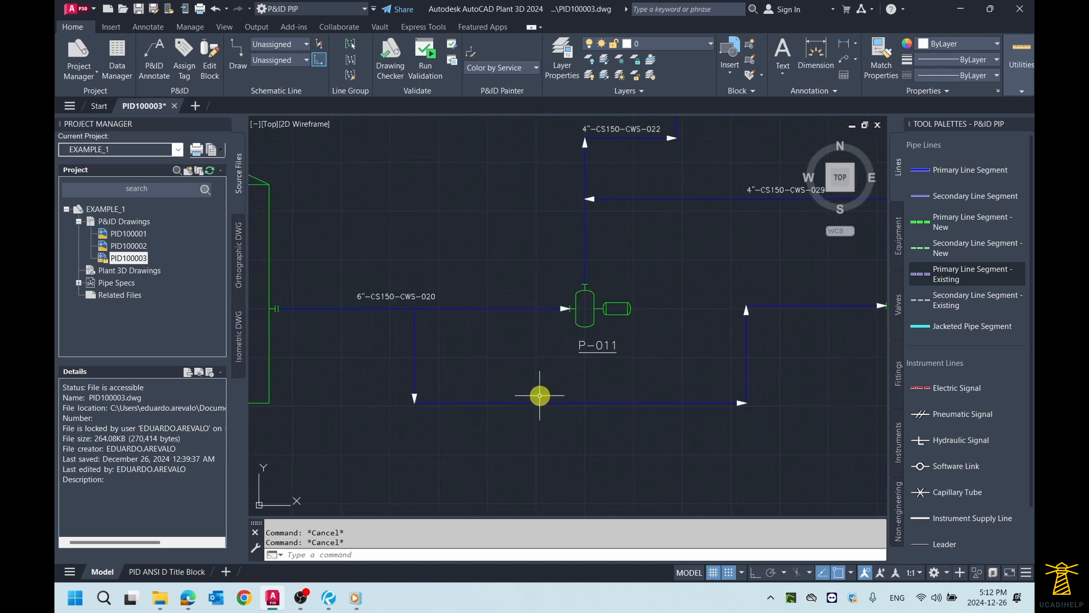
mouse_move(548, 390)
middle_mouse_down()
mouse_move(525, 393)
mouse_move(539, 376)
mouse_move(541, 386)
middle_mouse_up()
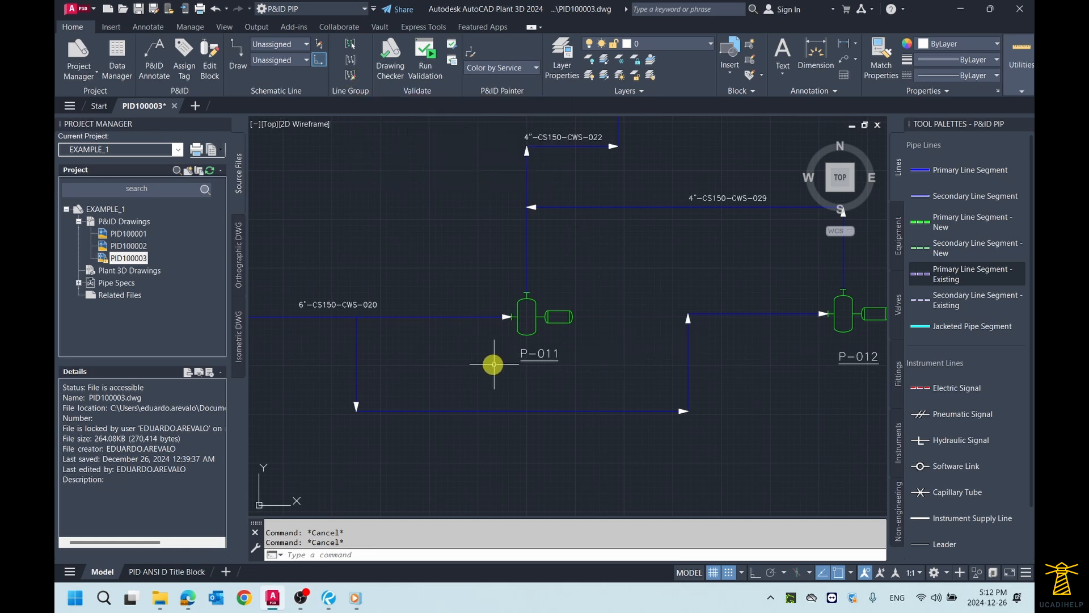
middle_click_drag(410, 362, 434, 365)
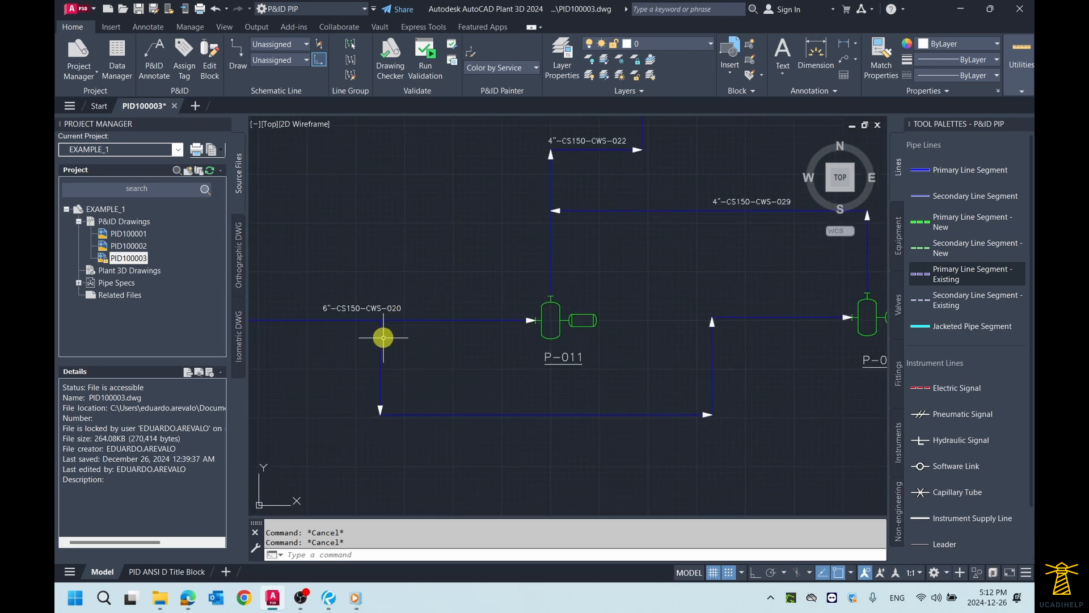
Step: Start editing the schematic line group of the shared P-011 and P-012 suction line
left_click(456, 319)
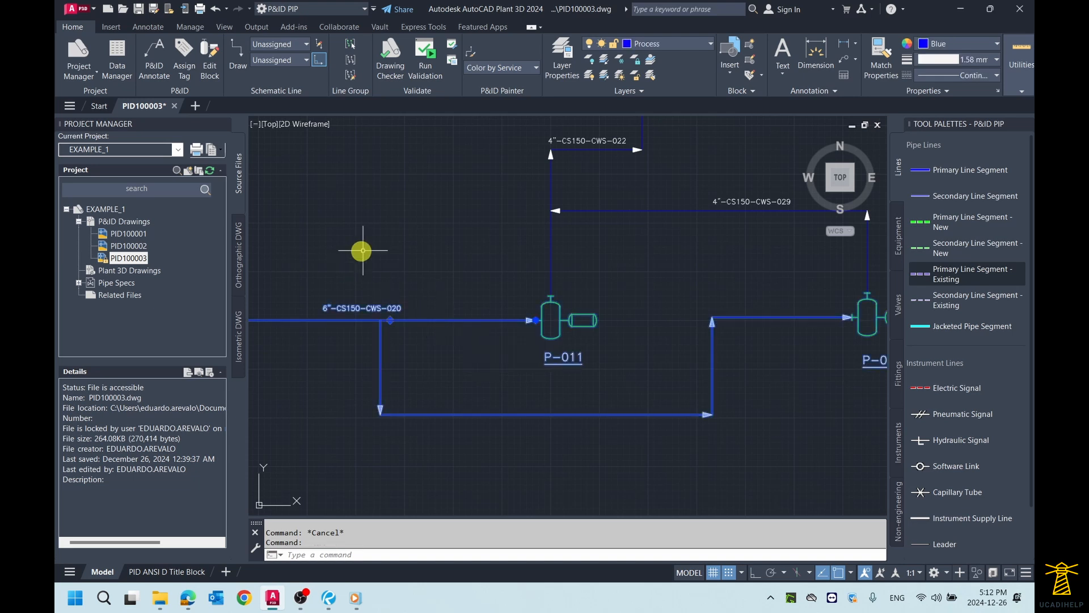
scroll(402, 314, "up", 1)
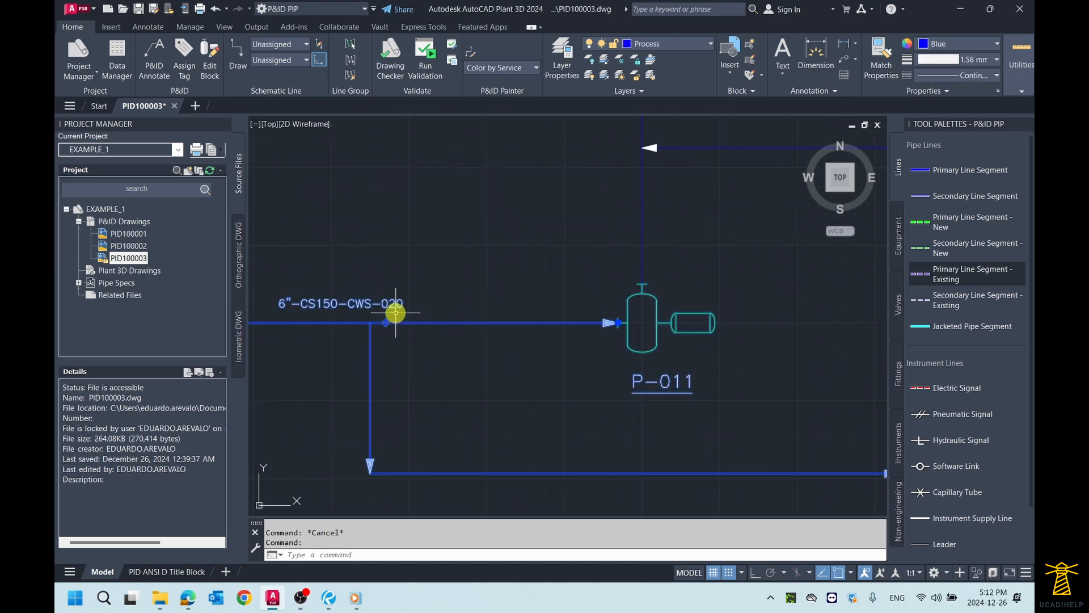
scroll(394, 310, "down", 1)
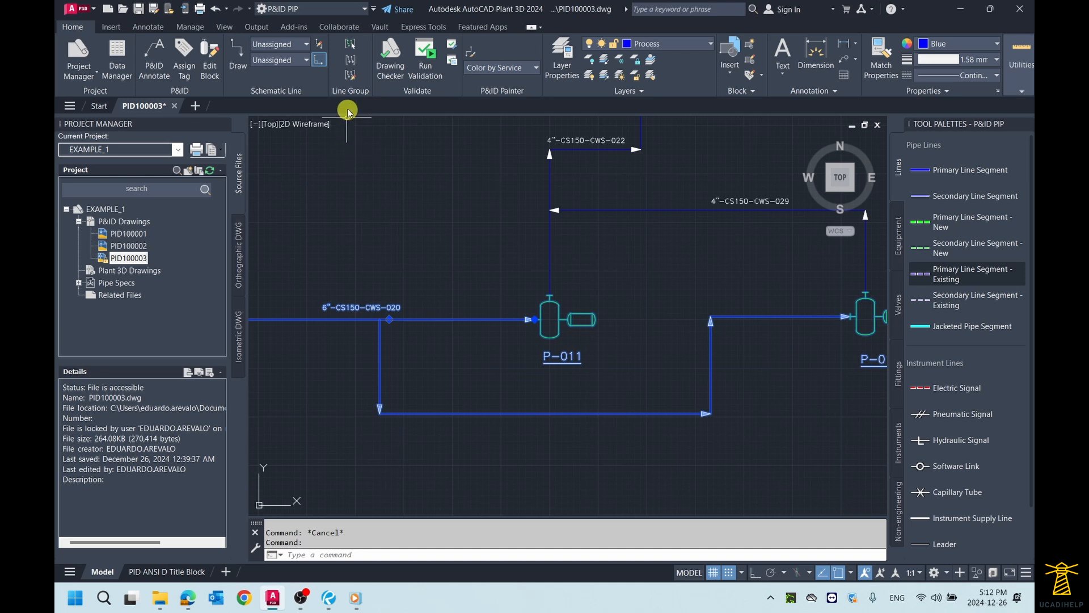
left_click(350, 74)
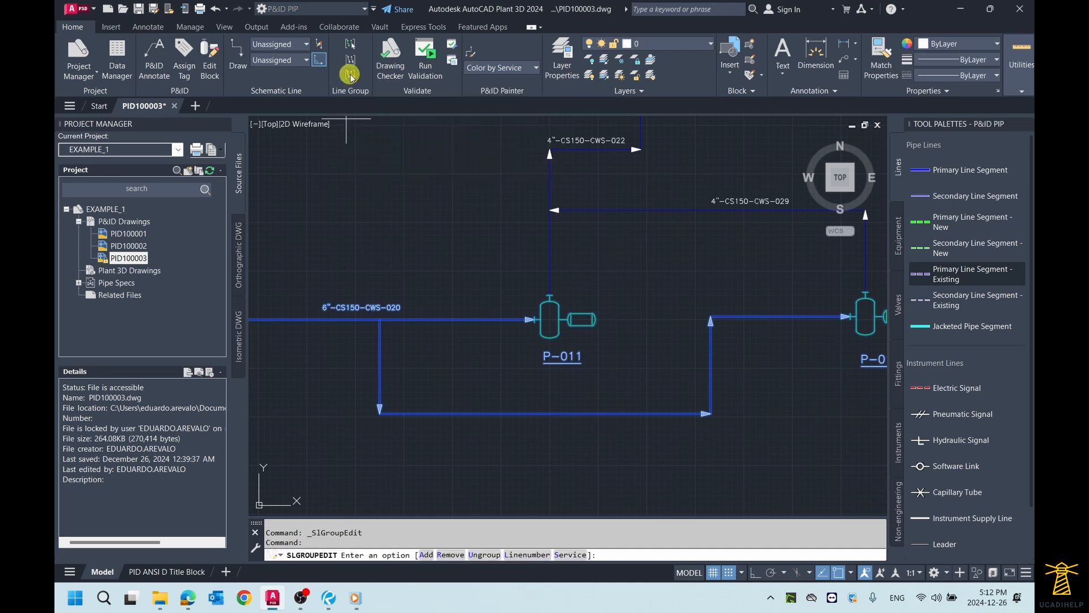
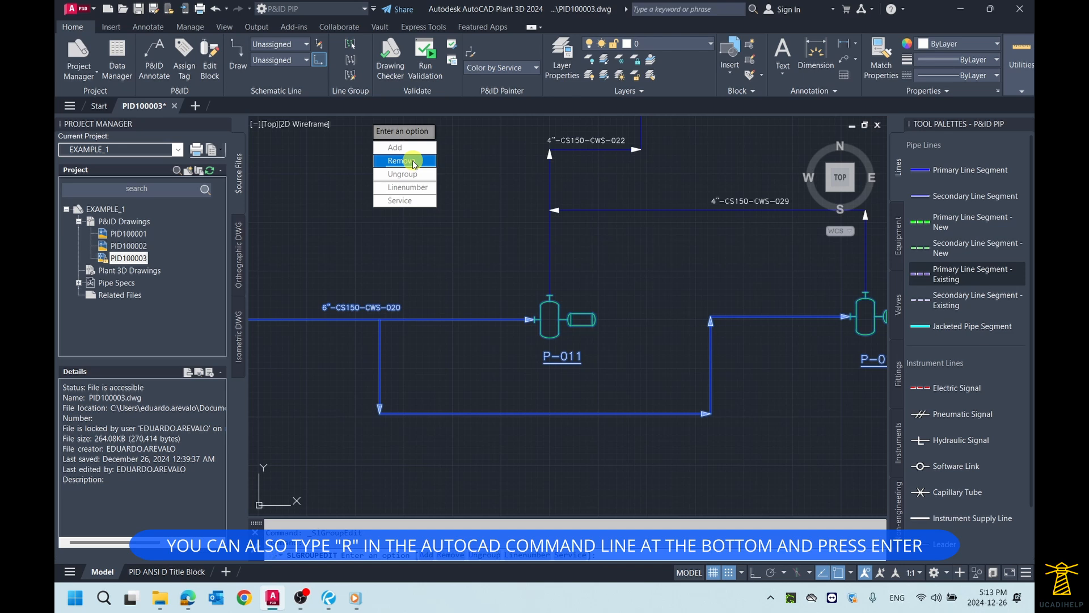
Step: Remove the branch line running to pump P-012 from the shared suction line group and end the group edit
left_click(413, 162)
scroll(576, 304, "down", 2)
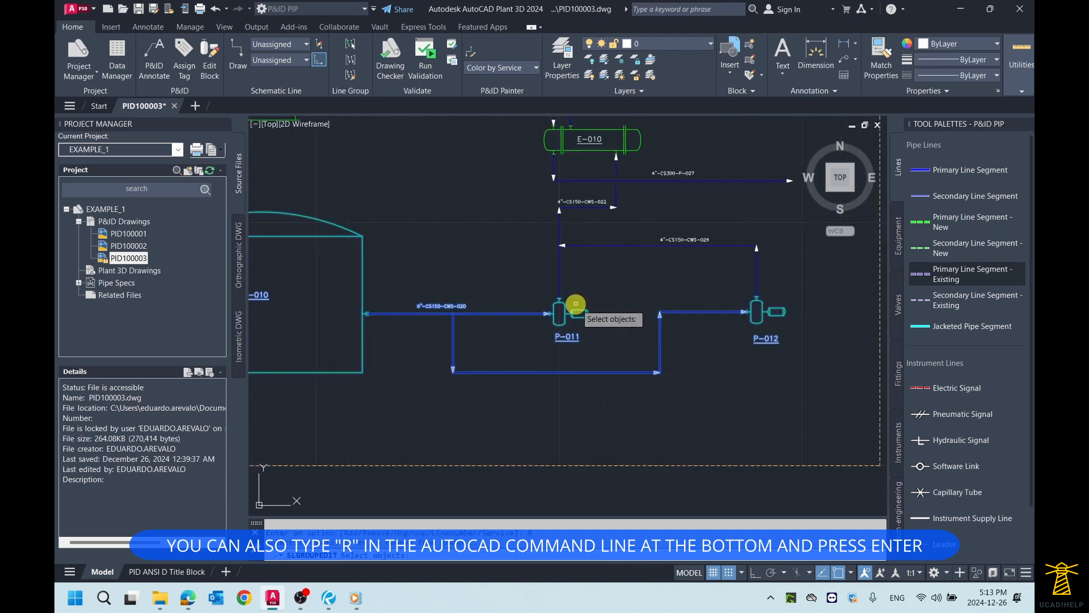
scroll(585, 371, "up", 2)
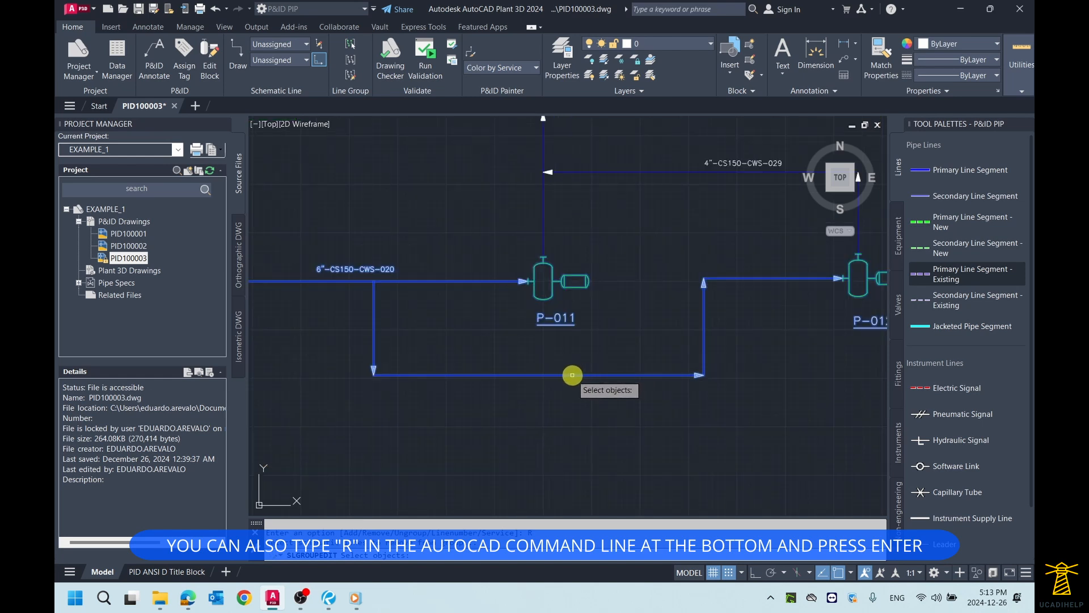
left_click(572, 374)
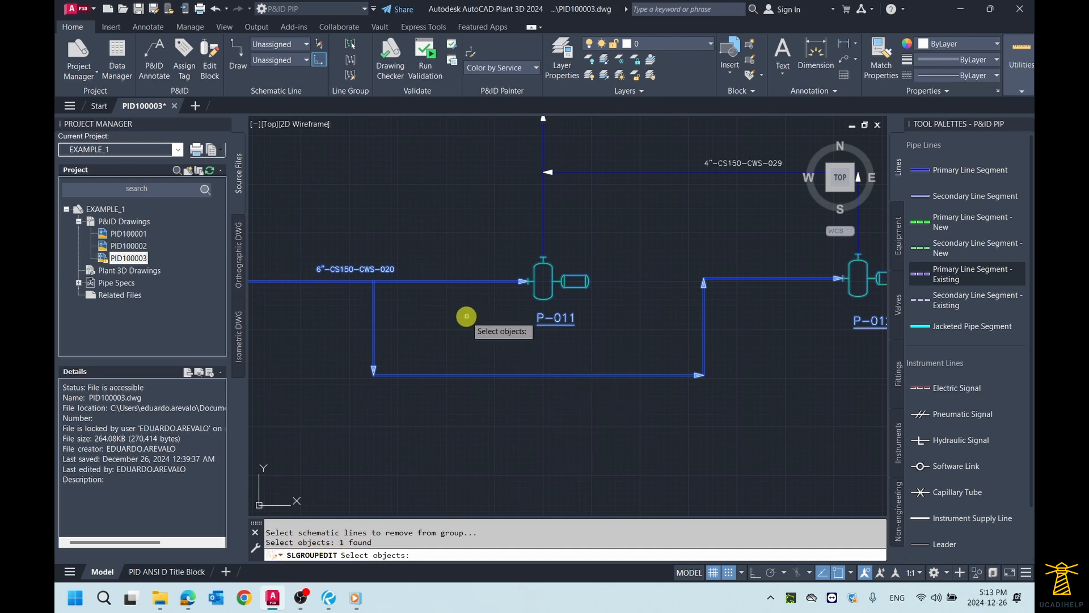
key("Return")
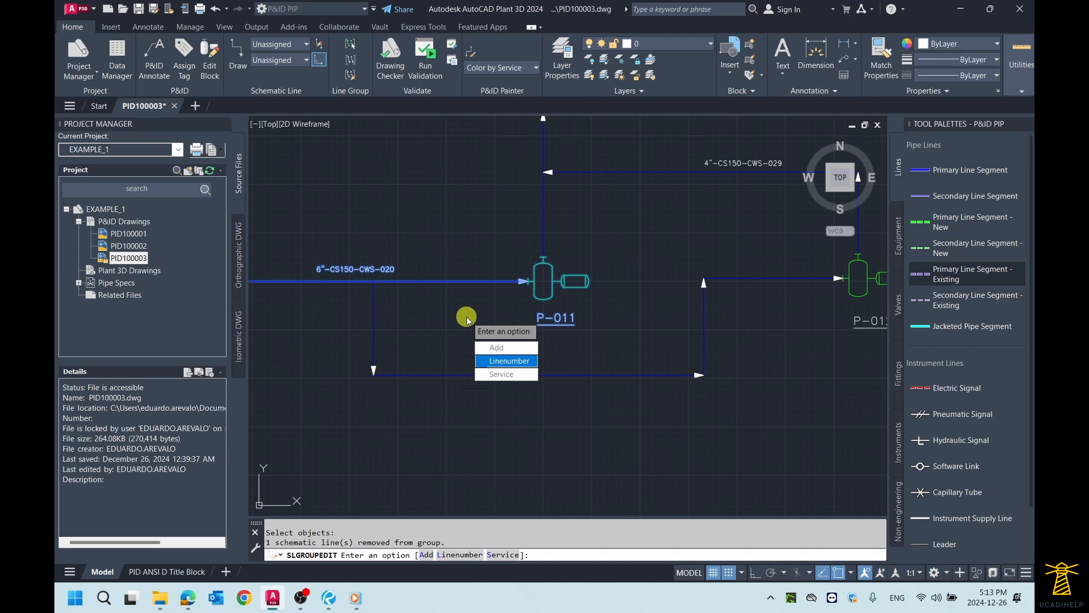
key("Escape")
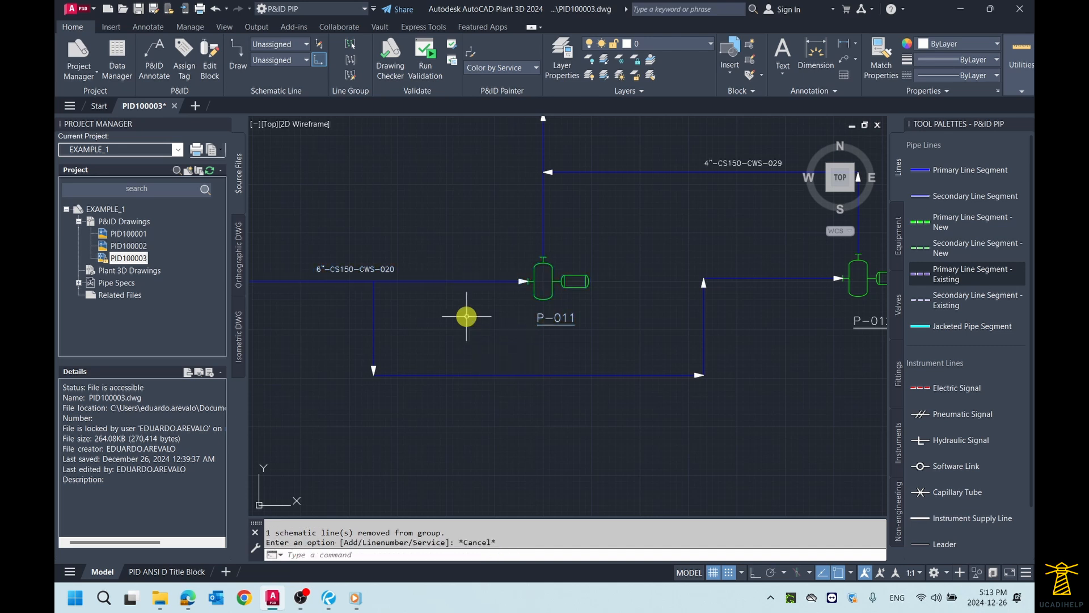
Step: Examine the tag information of the P-012 suction branch and of the main suction line from tank TK-010 to P-011
scroll(468, 322, "down", 2)
scroll(477, 327, "up", 2)
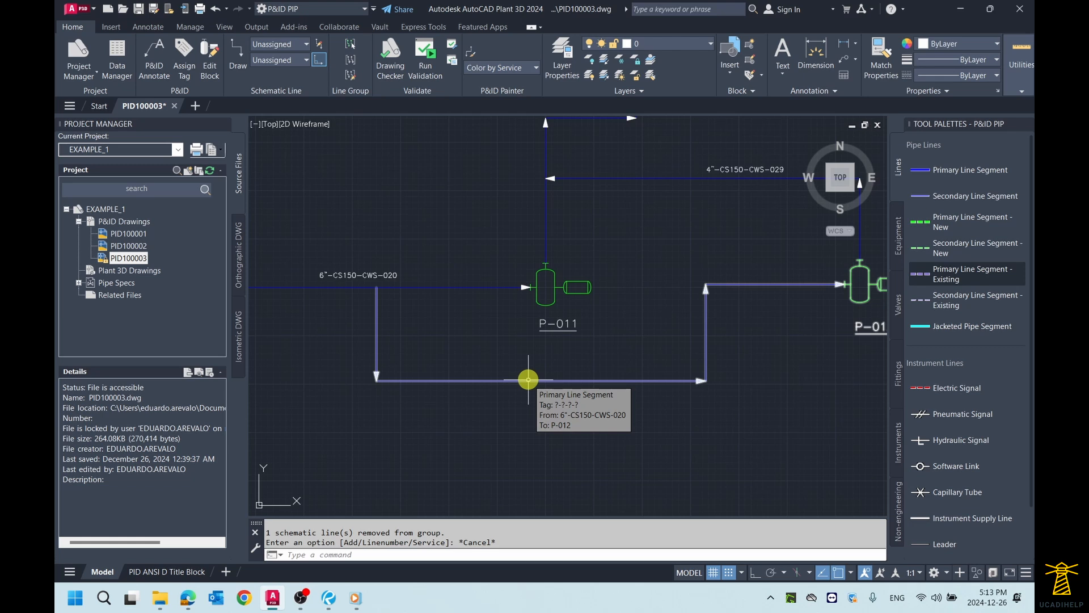
middle_click_drag(382, 353, 486, 362)
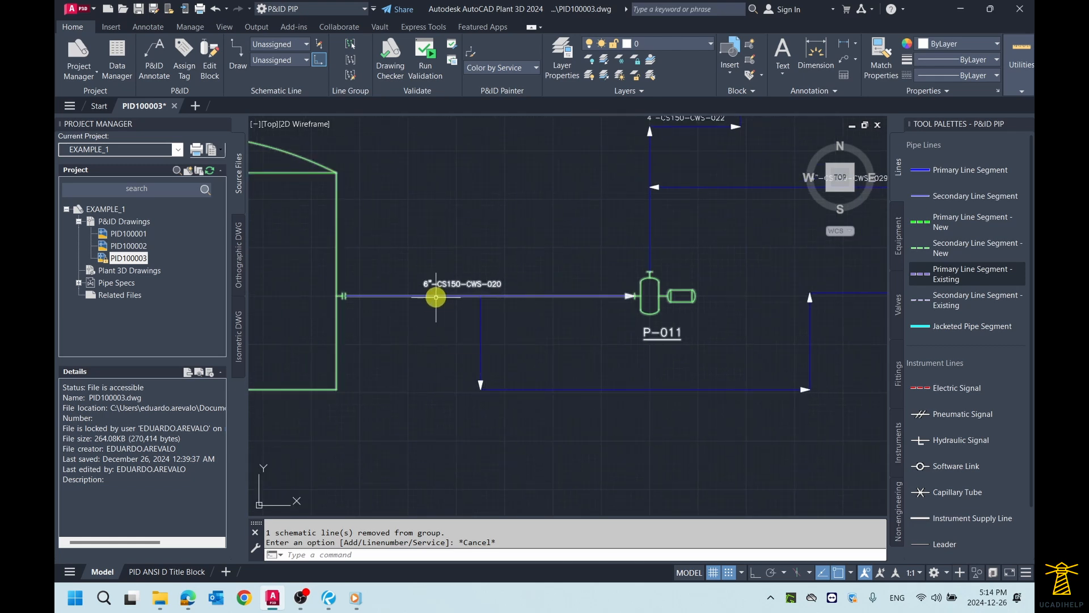
scroll(433, 299, "down", 2)
scroll(433, 304, "up", 2)
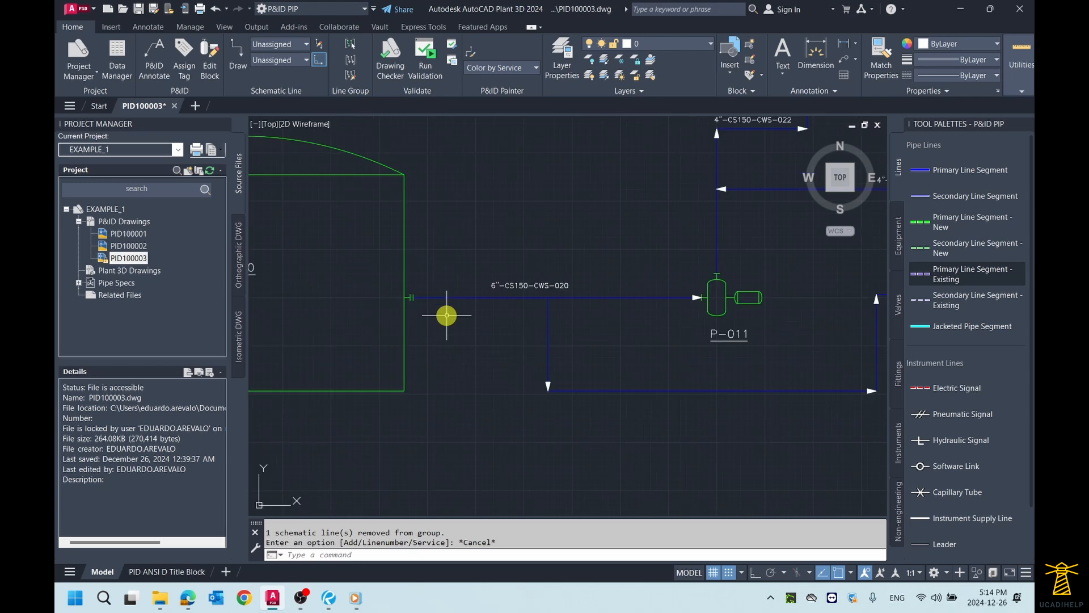
middle_click_drag(565, 313, 449, 293)
scroll(483, 303, "down", 2)
scroll(609, 336, "up", 2)
middle_click_drag(609, 336, 590, 355)
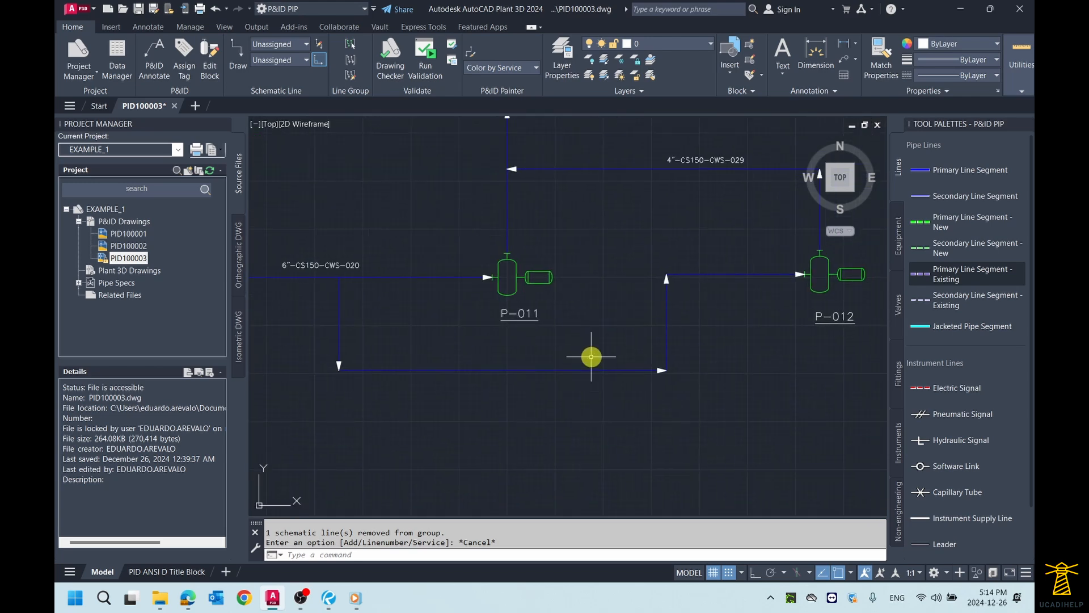
Step: Start assigning a tag to the P-012 suction branch, with size 6" and spec CS150
left_click(581, 369)
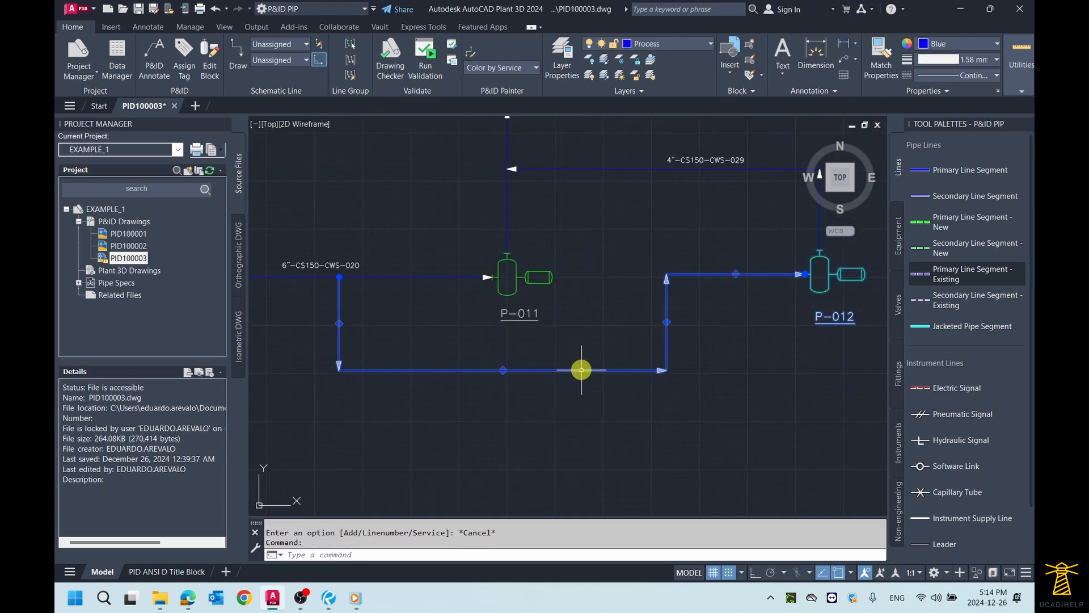
right_click(581, 370)
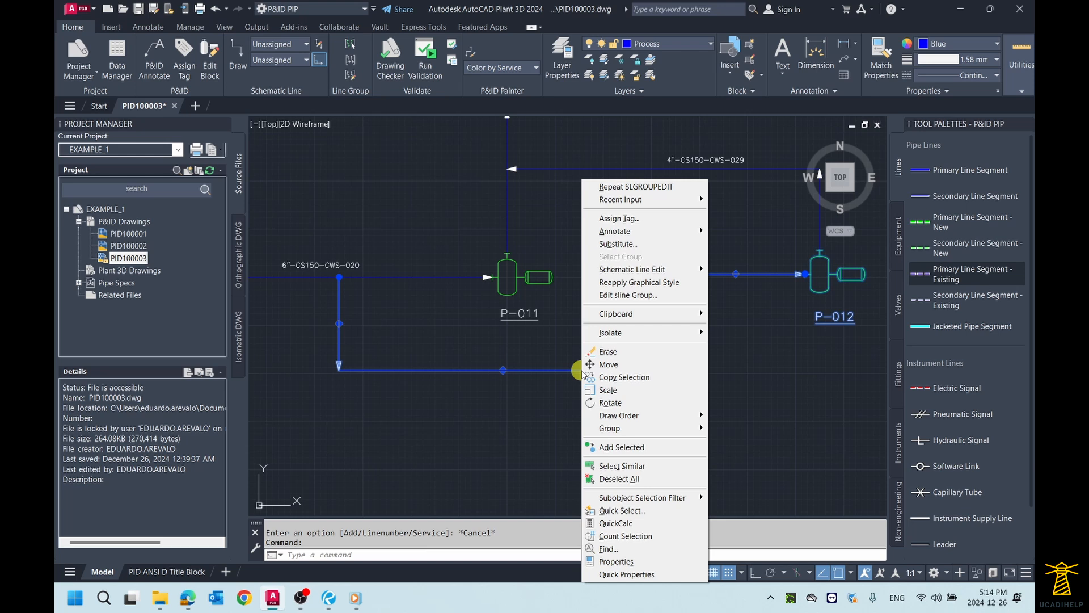
left_click(620, 224)
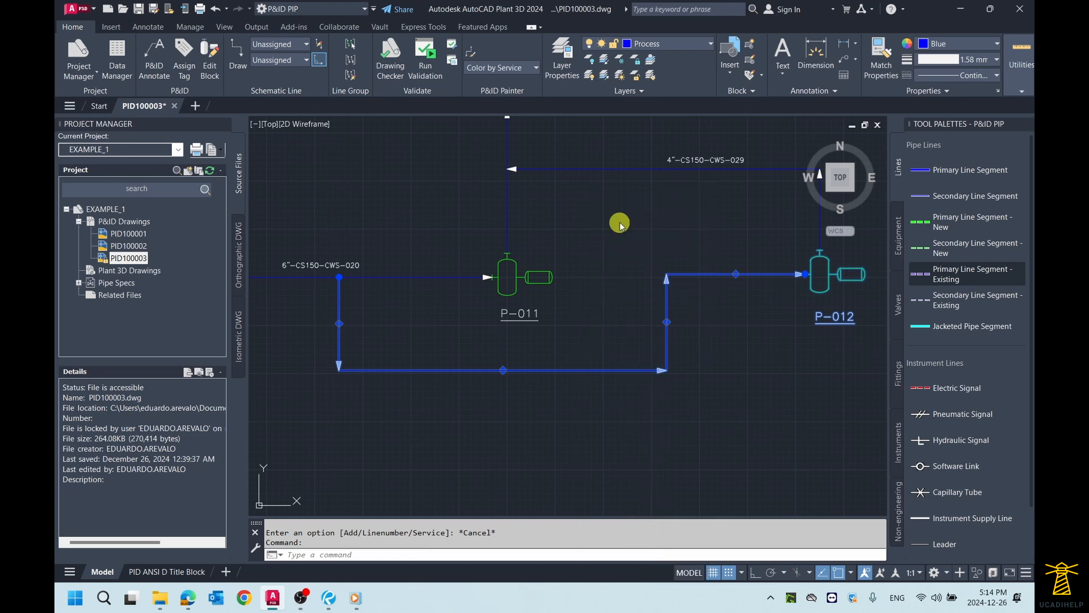
left_click(538, 284)
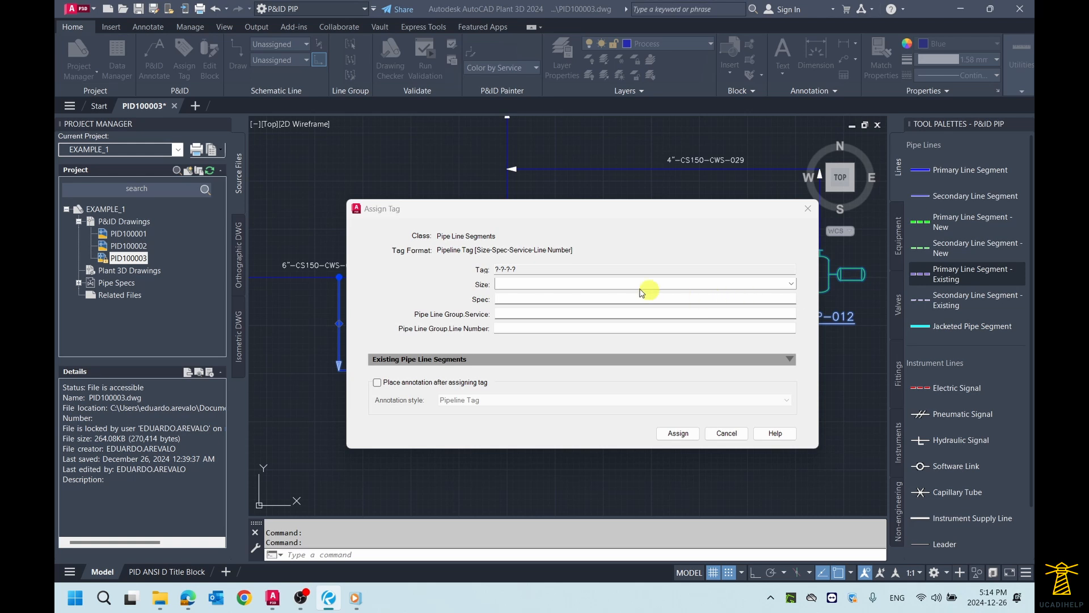
left_click(555, 284)
left_click(790, 284)
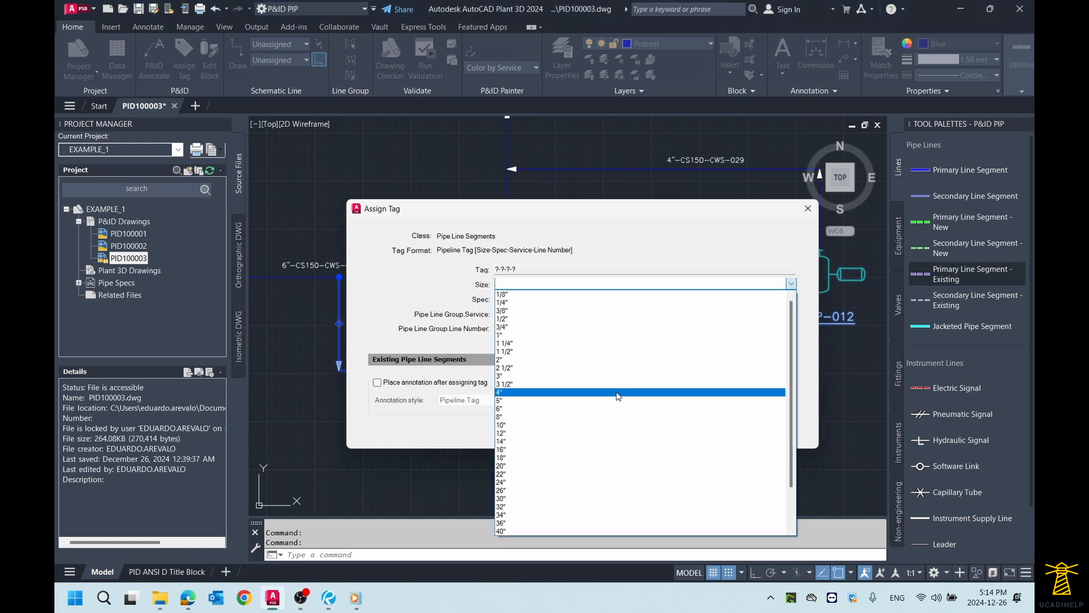
left_click(618, 409)
left_click(543, 298)
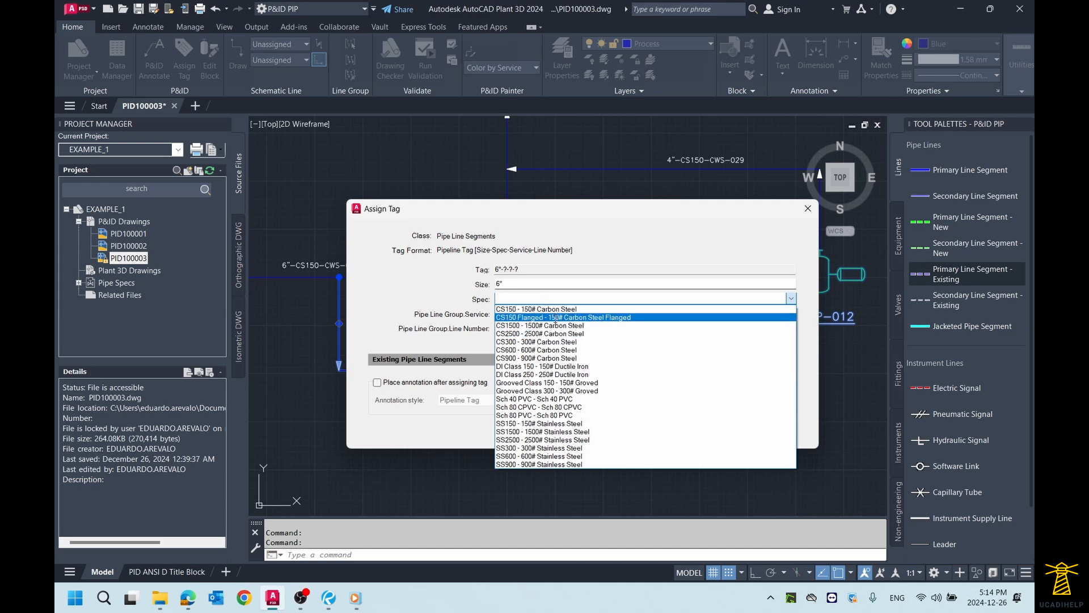
left_click(542, 310)
Step: Set the branch's service to CWS - Cooling Water Supply and its line number to 030, and assign the tag
left_click(542, 312)
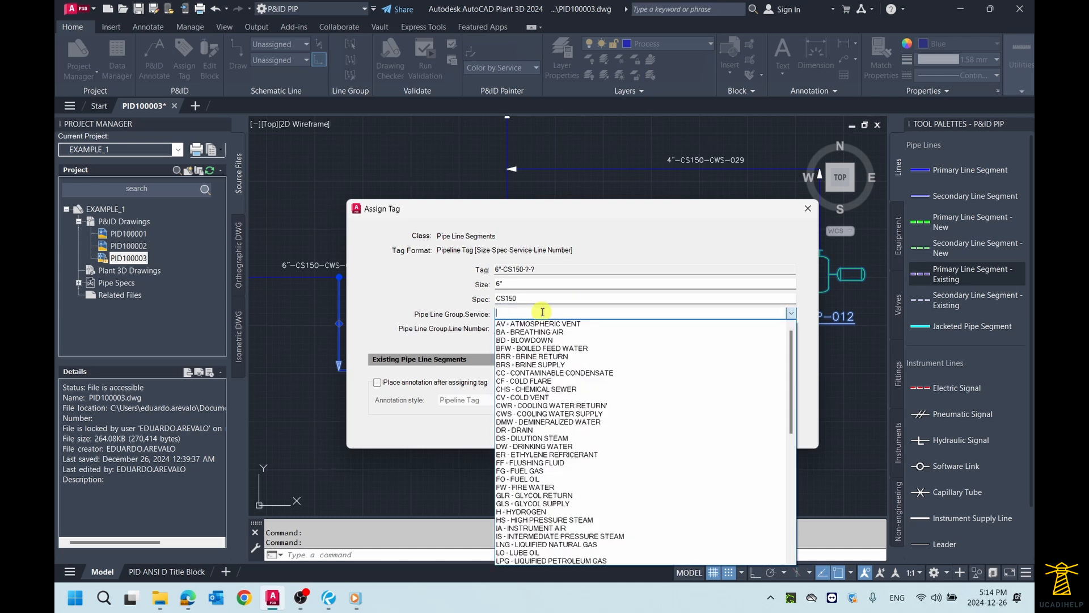
left_click(566, 413)
left_click(531, 329)
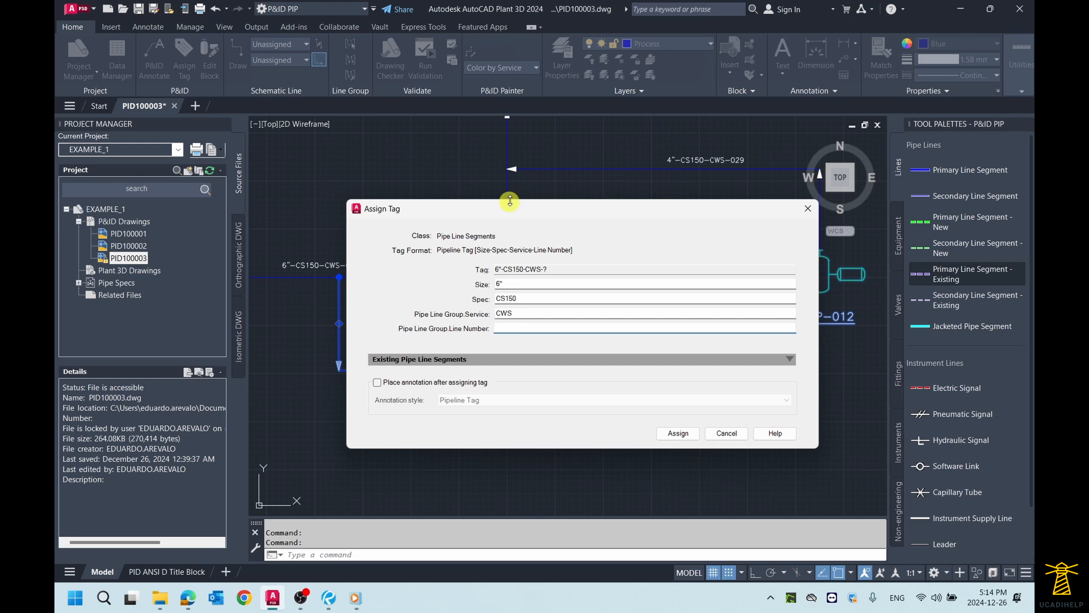
left_click_drag(533, 209, 536, 251)
type("030")
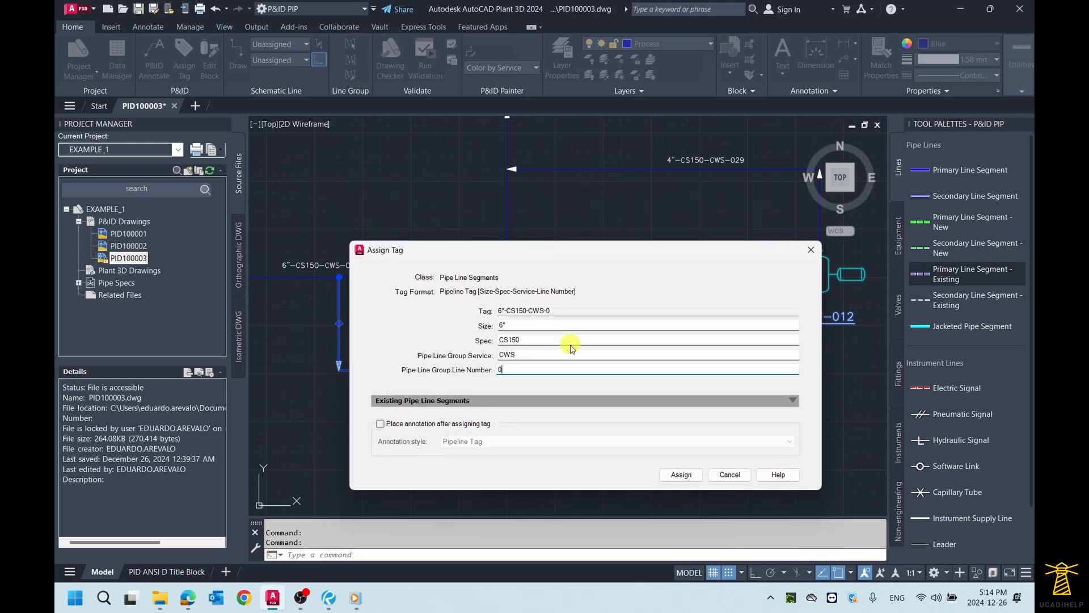
left_click(681, 475)
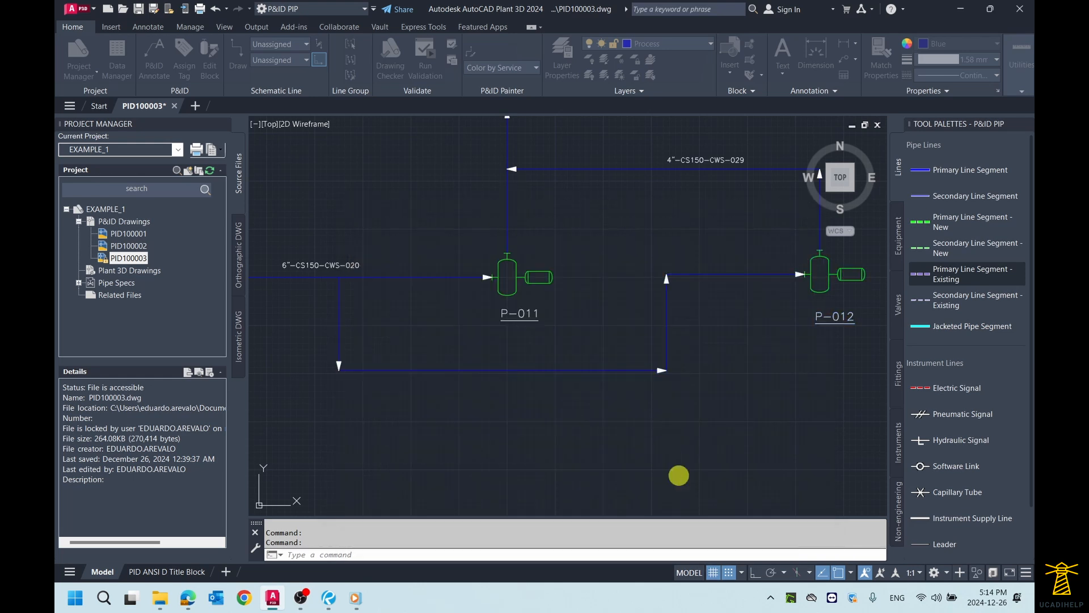
Step: Annotate the P-012 suction branch with its Pipeline Tag, placed just above the lower horizontal run
scroll(511, 352, "up", 3)
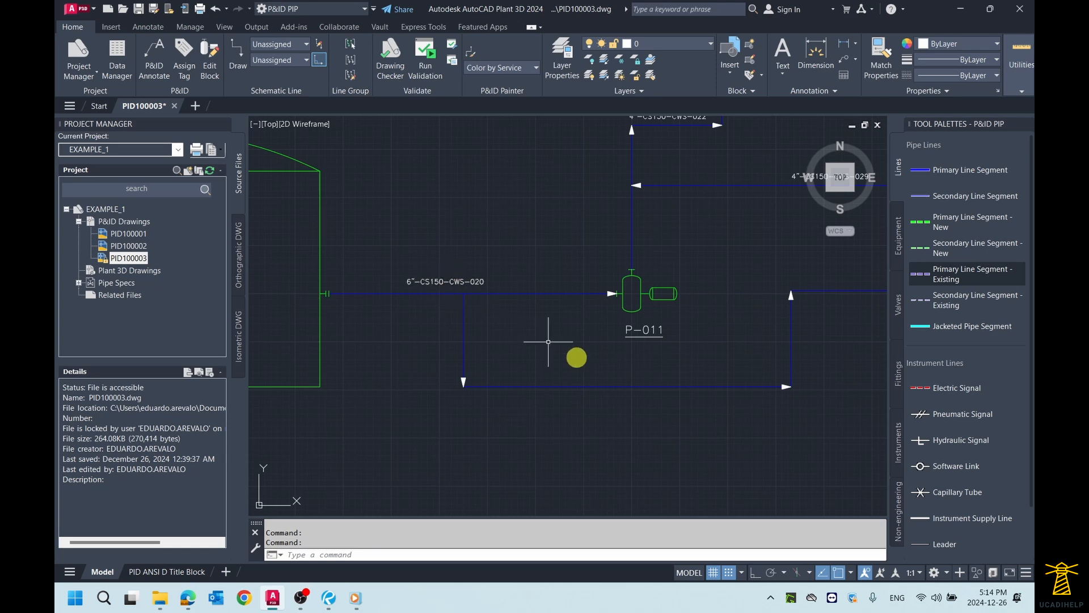
left_click(624, 386)
right_click(624, 385)
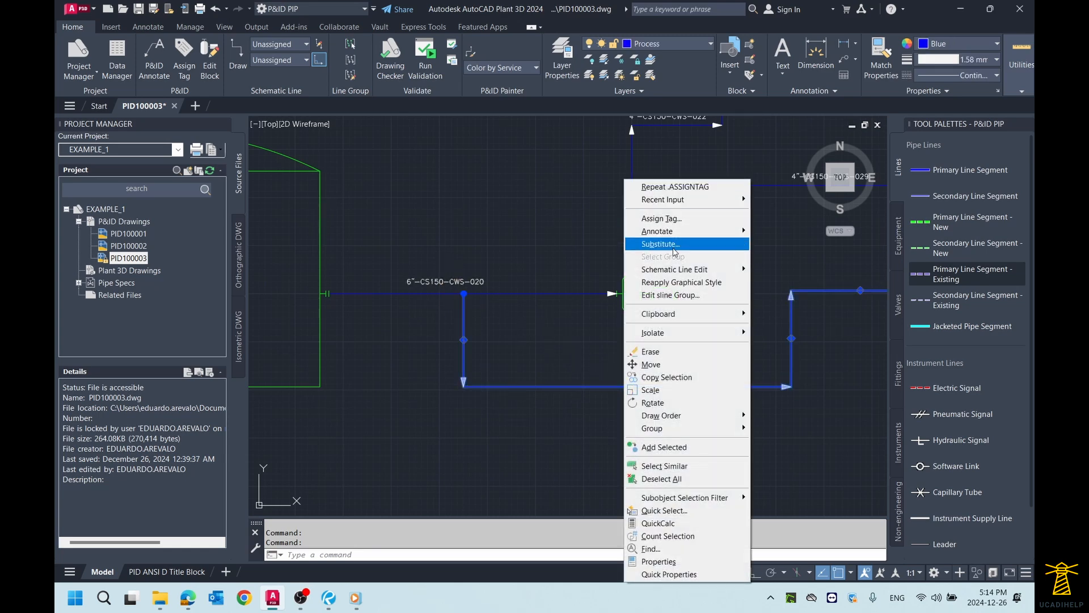
mouse_move(676, 233)
left_click(789, 259)
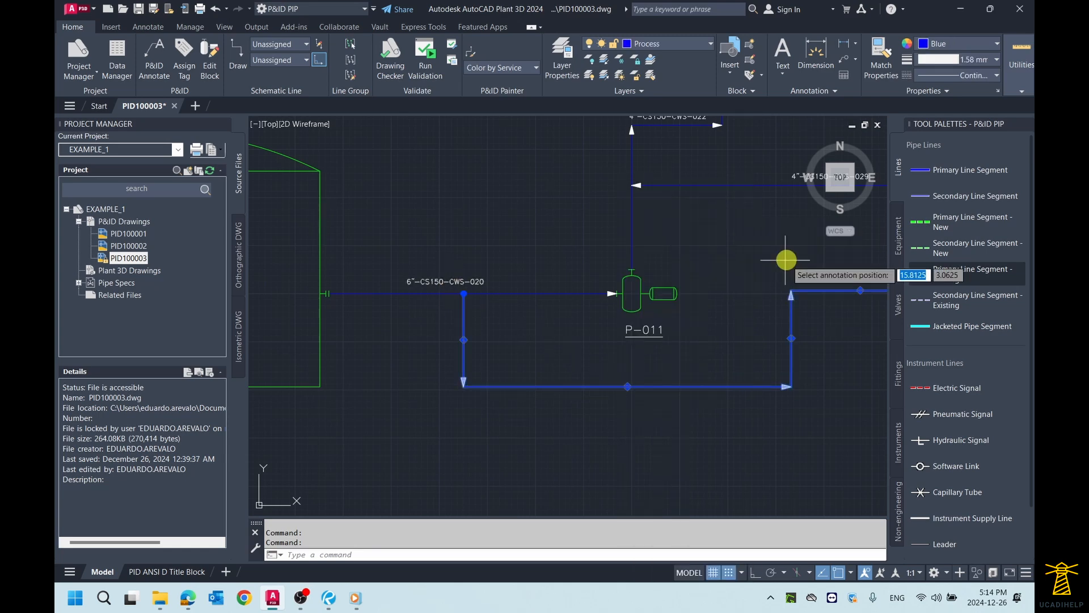
left_click(622, 376)
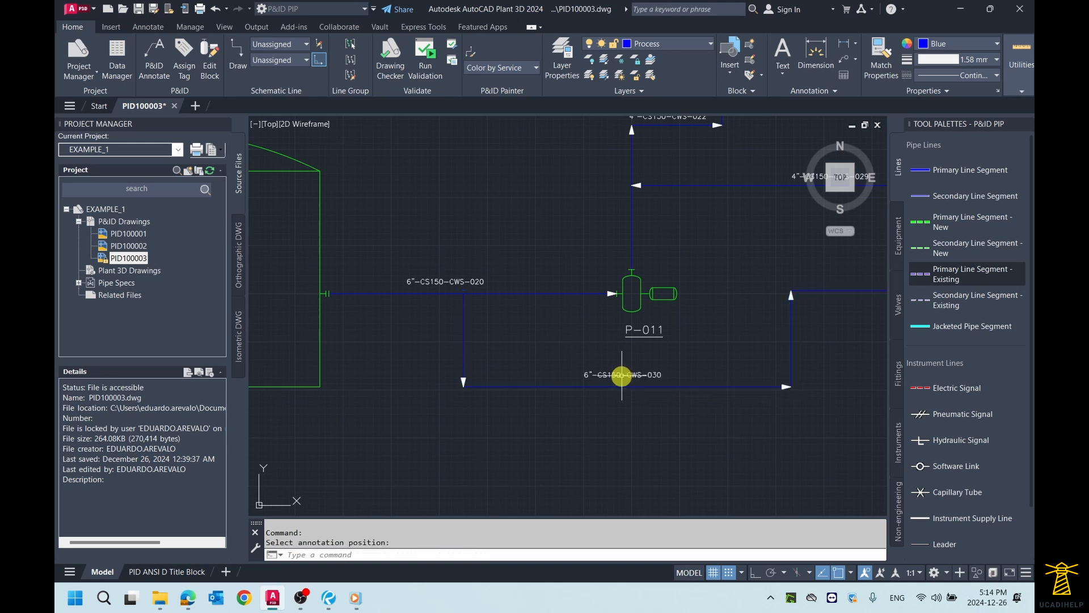
Step: Review the annotated pipelines around the pumps and exchanger E-010 and fit the entire drawing in view
scroll(729, 394, "down", 4)
scroll(656, 385, "up", 2)
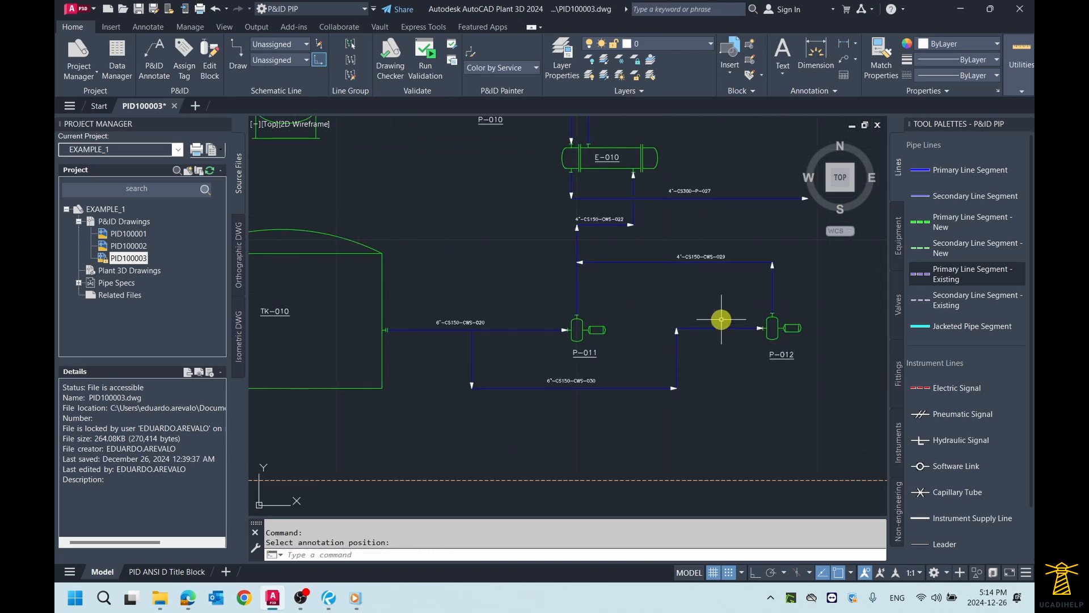
scroll(720, 311, "down", 2)
scroll(727, 318, "up", 2)
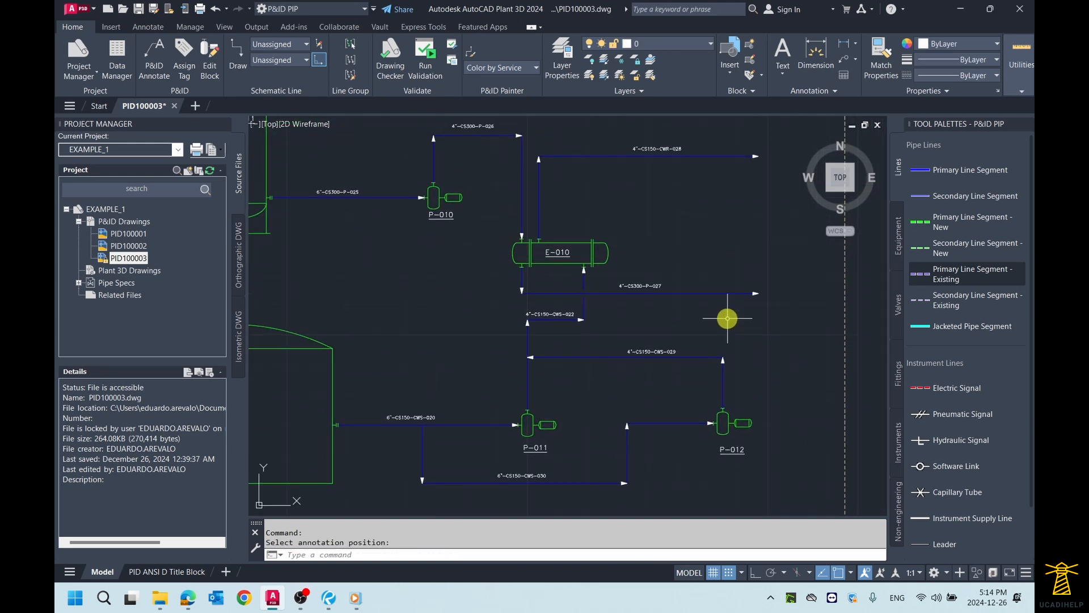
middle_click(709, 241)
middle_click(709, 241)
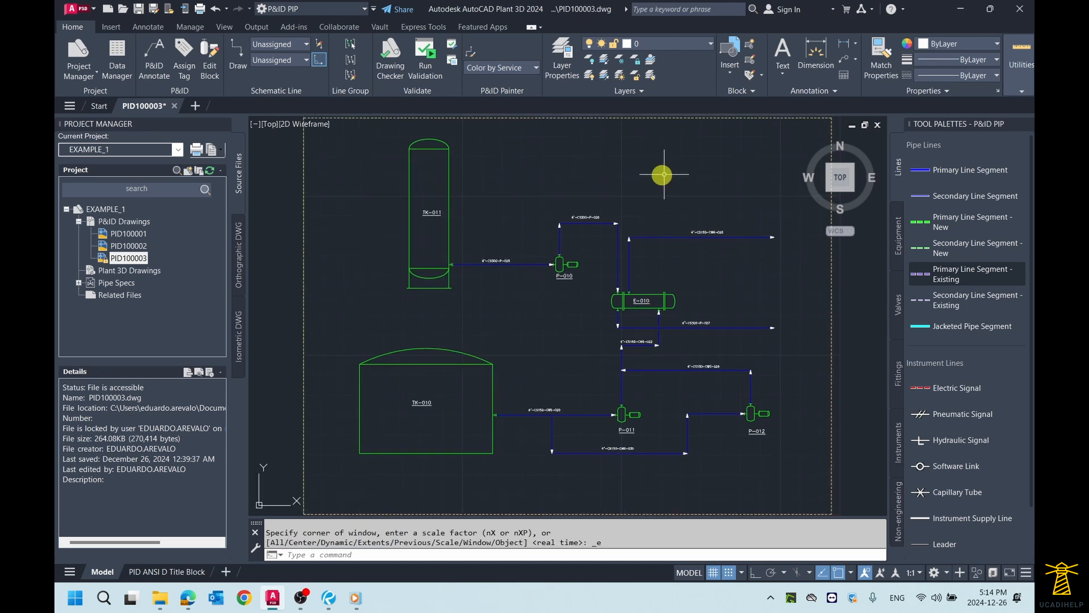